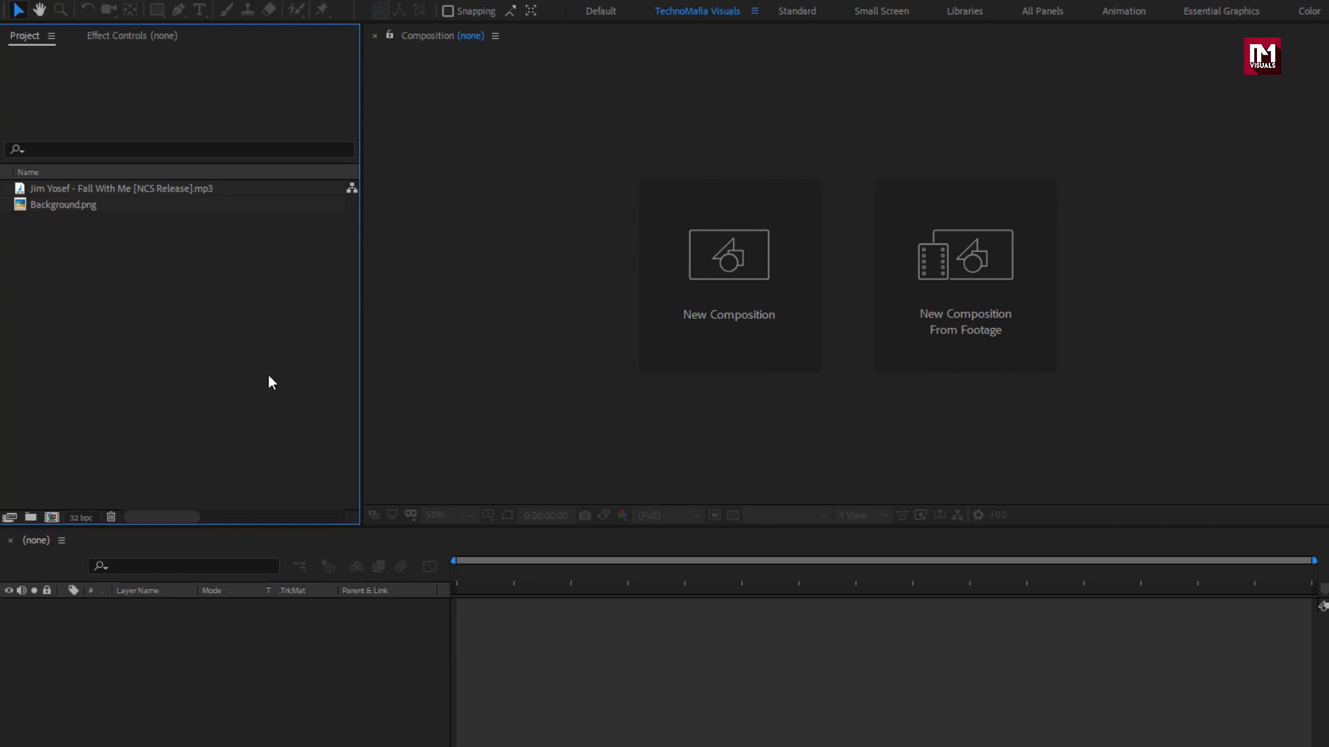
Create a new composition from the imported MP3 music file in the project.
click(171, 194)
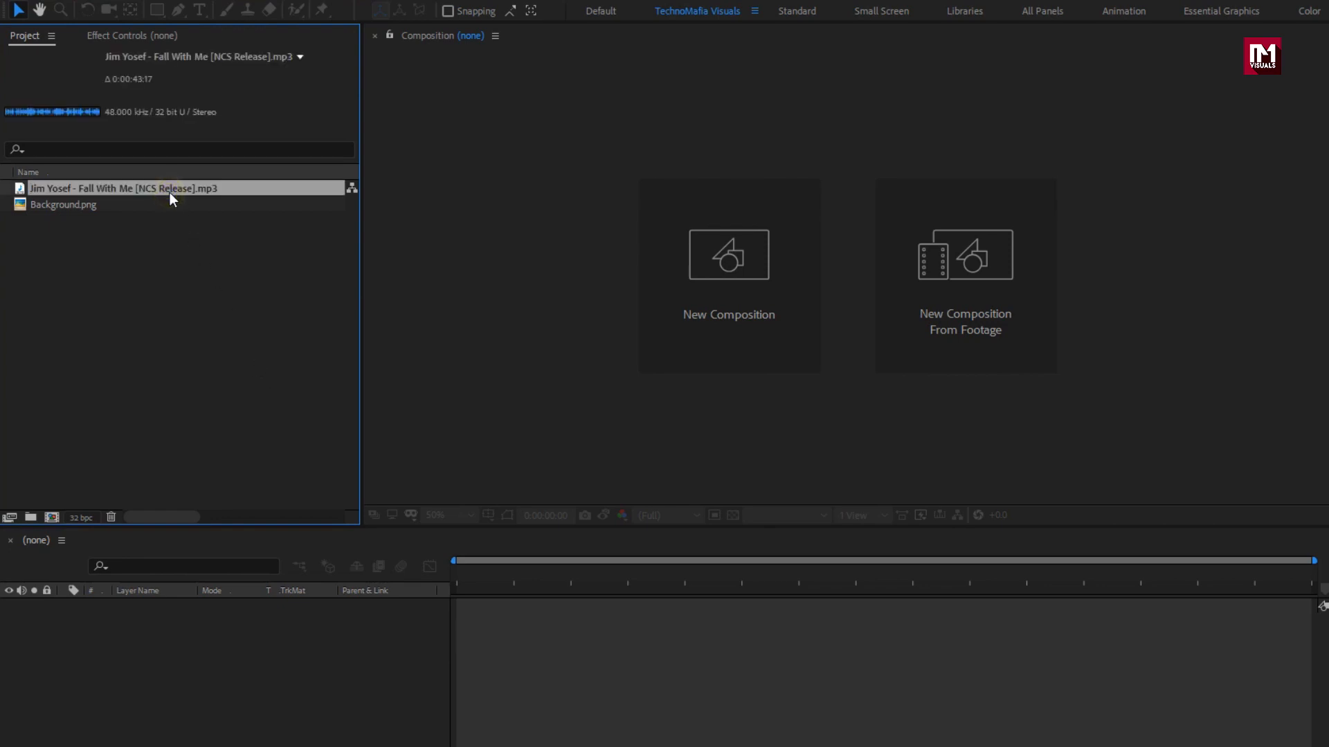
click(70, 209)
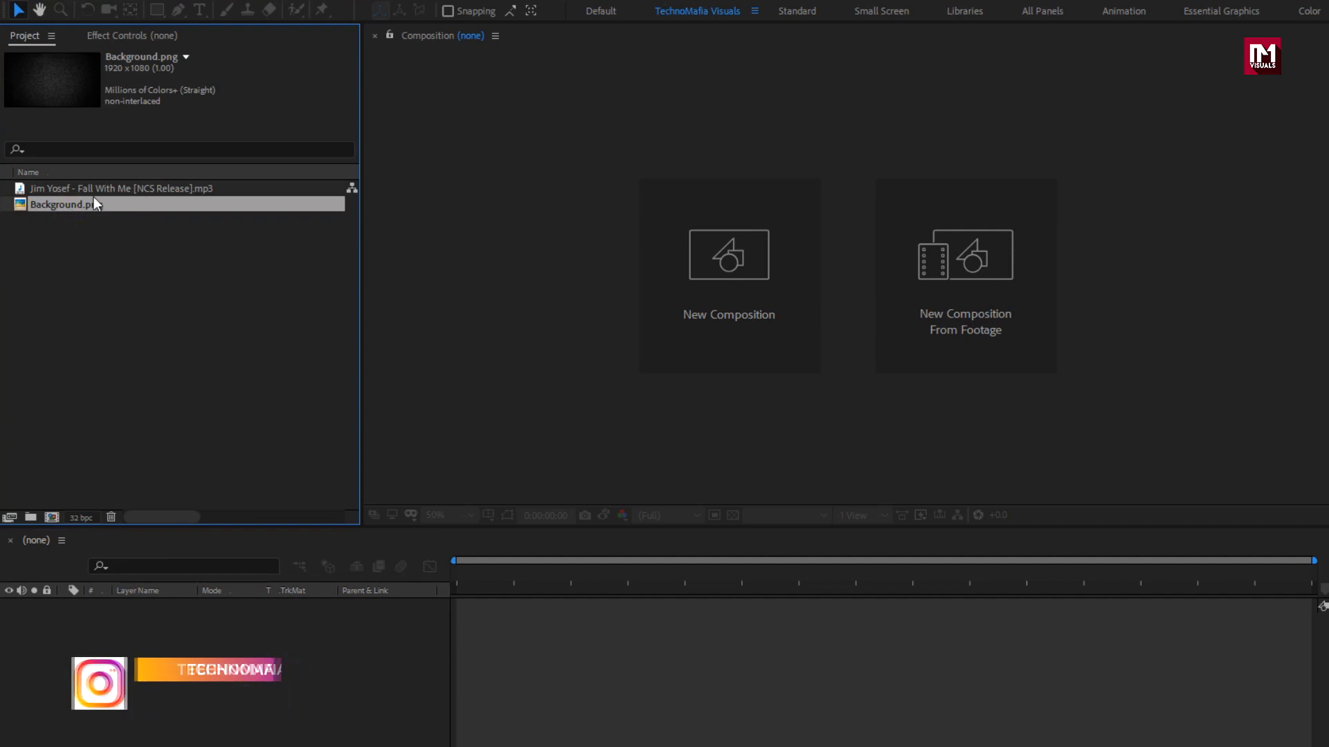
click(114, 188)
drag(113, 187, 49, 515)
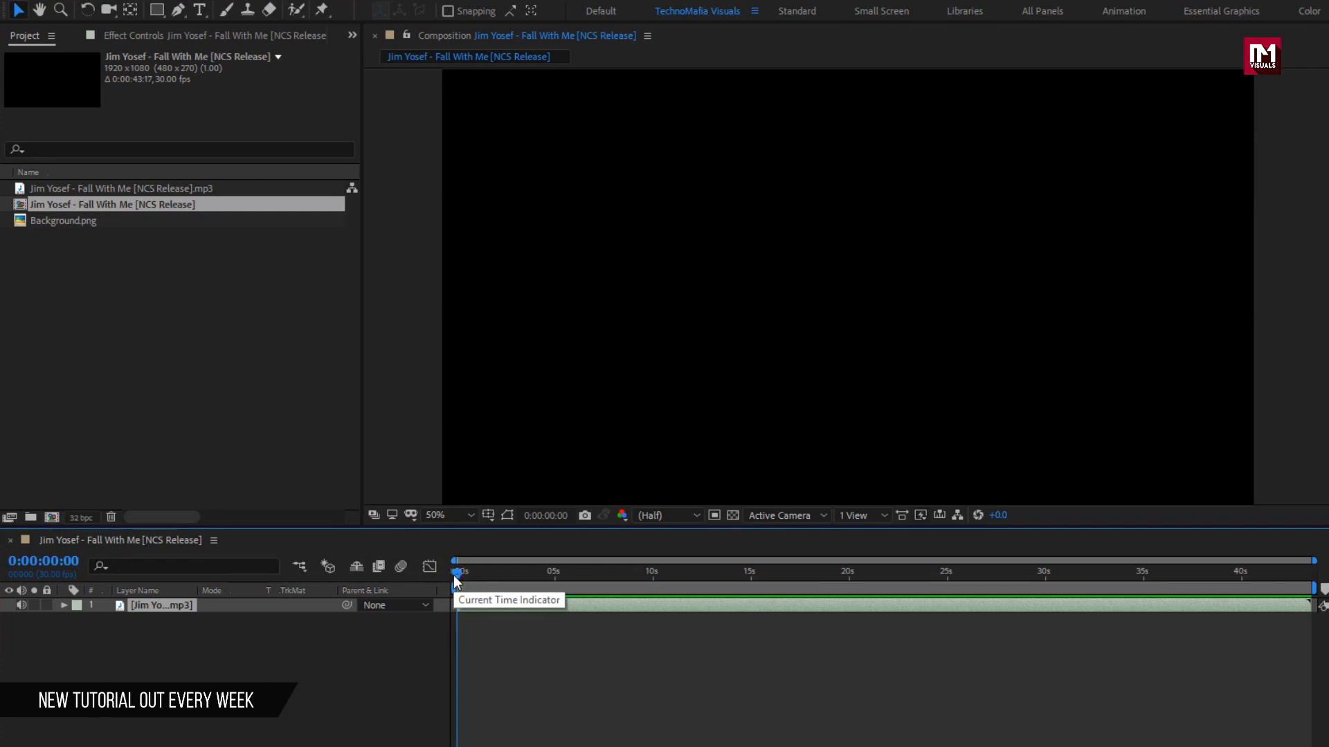
Pre-compose the MP3 layer as "Music", moving all attributes into the new composition.
right_click(177, 605)
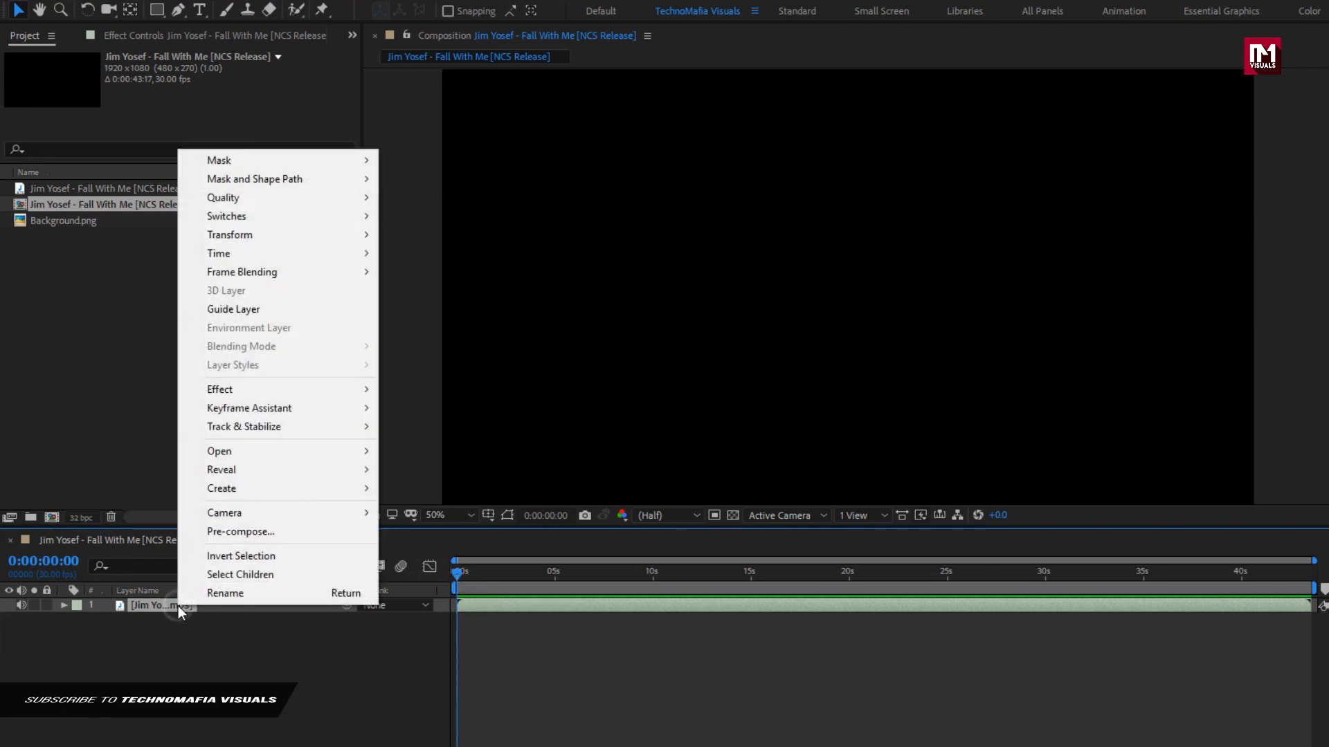
click(222, 534)
text(Music)
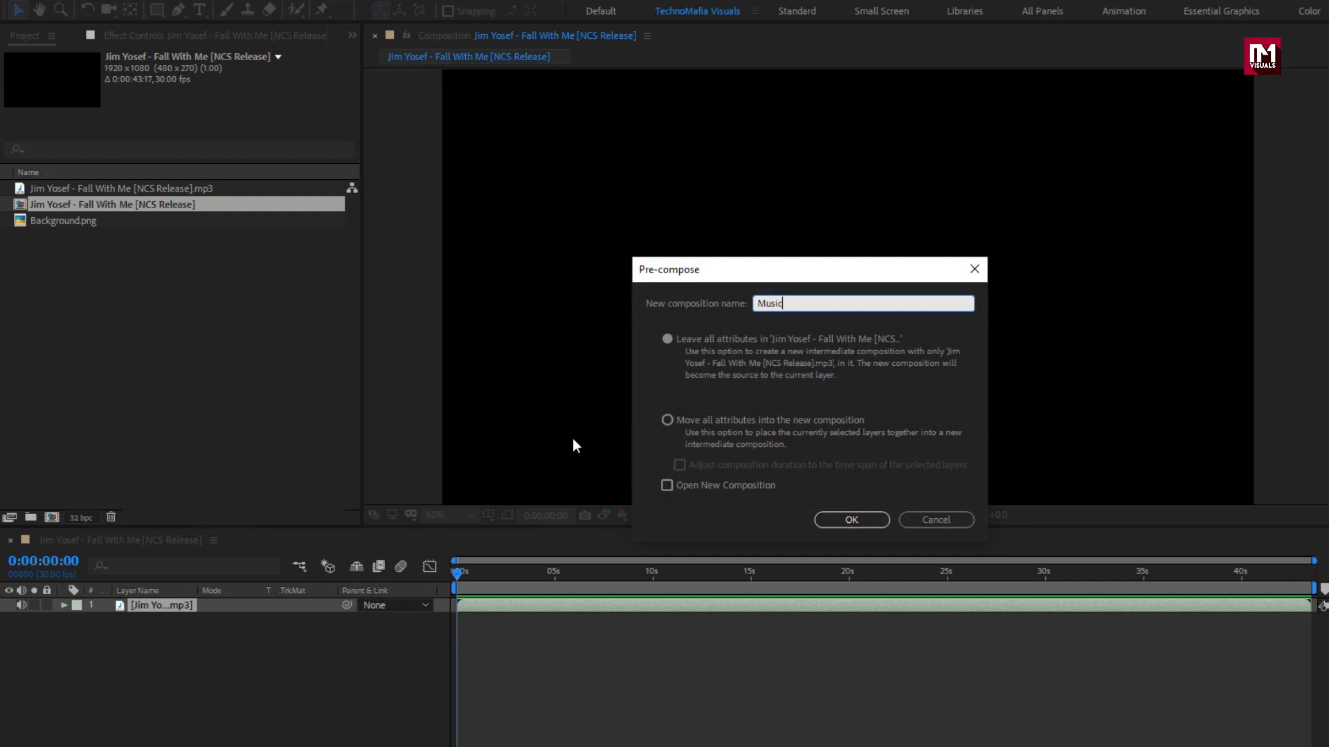
click(669, 420)
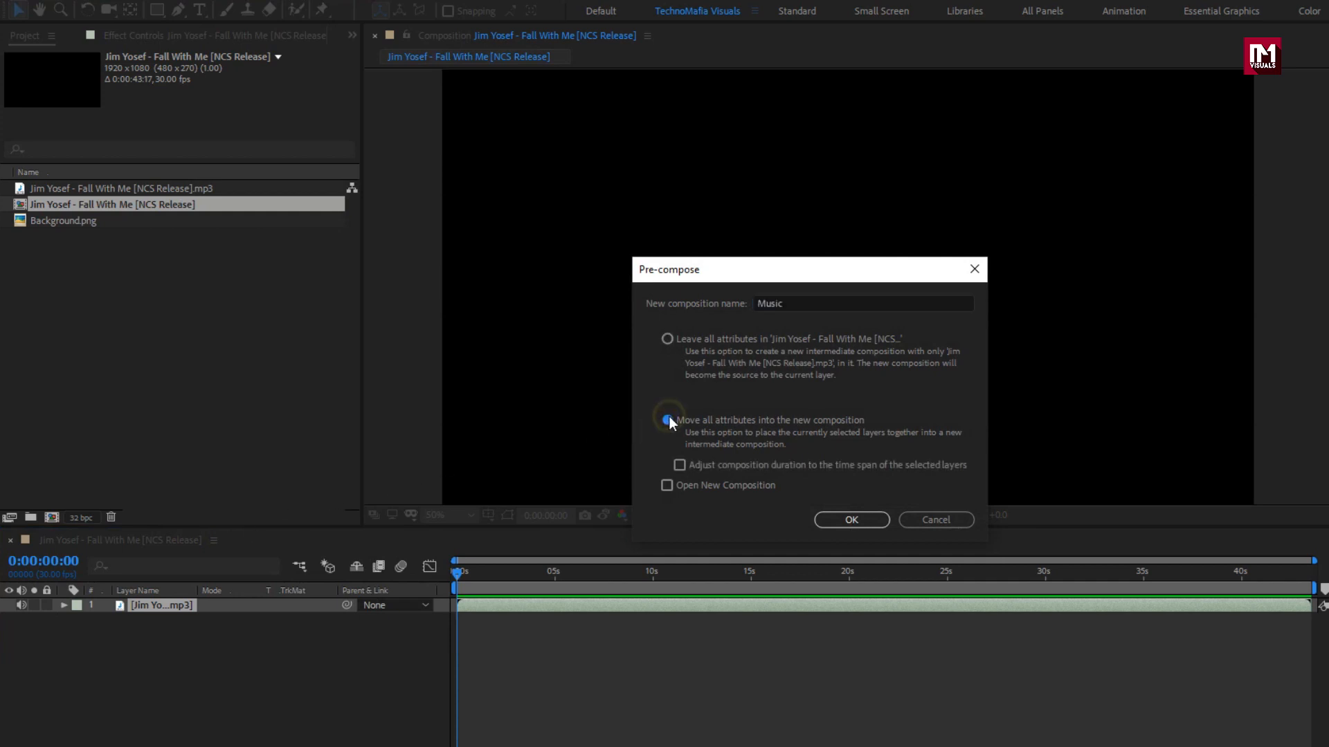
click(836, 519)
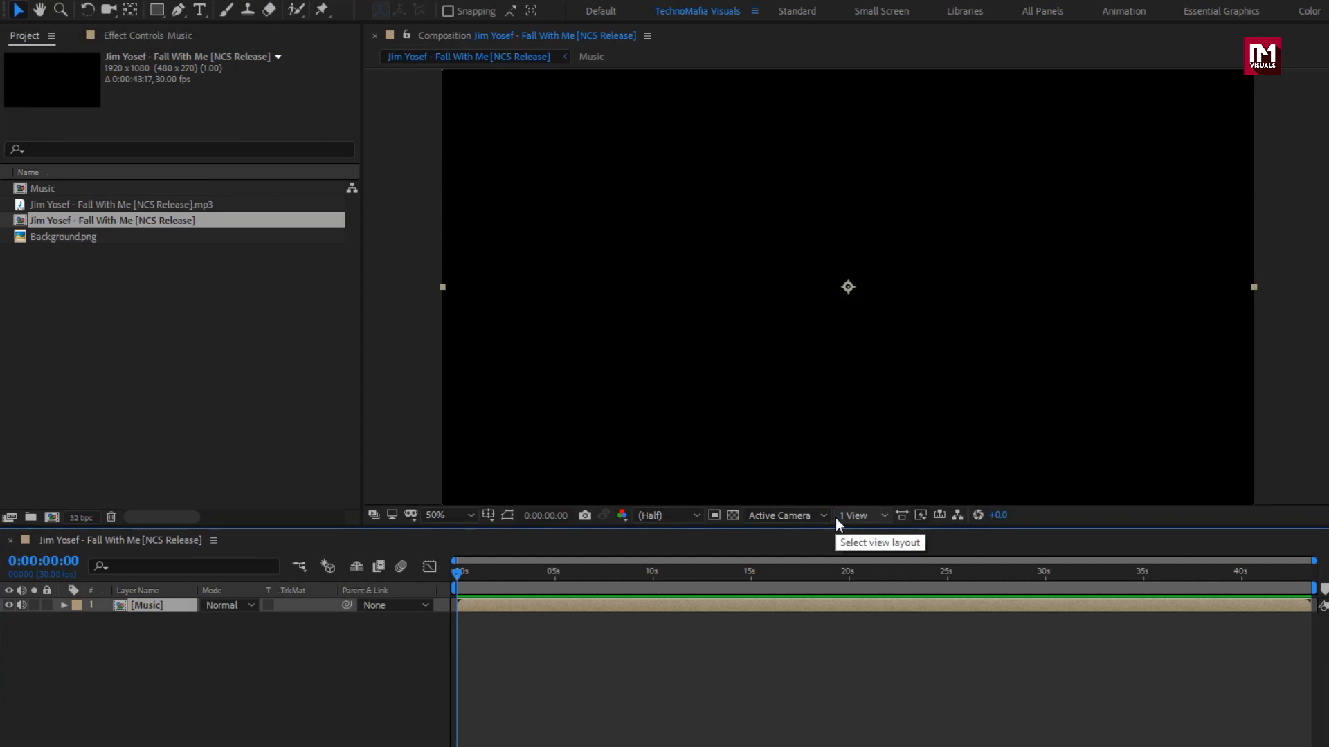
Add a black 1920 x 1080 px solid named "Spectrum 1" to the composition.
right_click(193, 661)
mouse_move(278, 476)
click(460, 521)
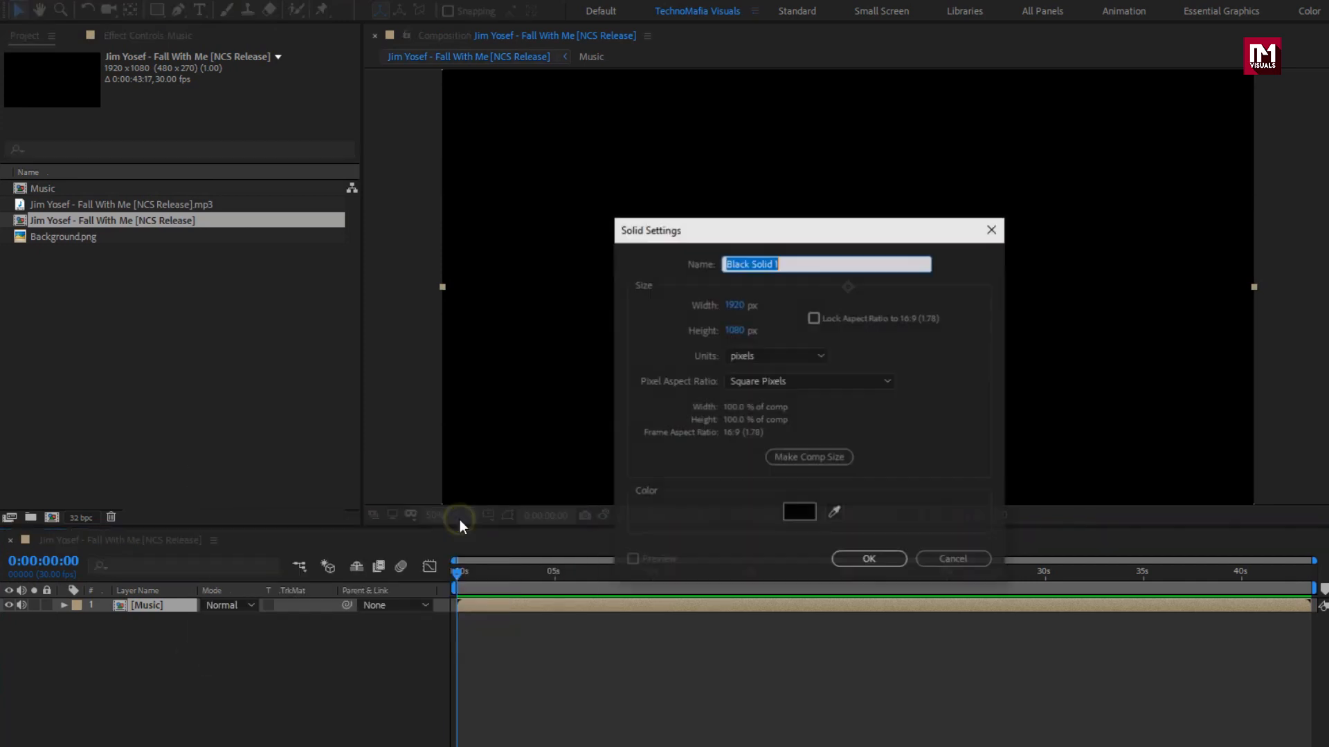
text(Spectrum)
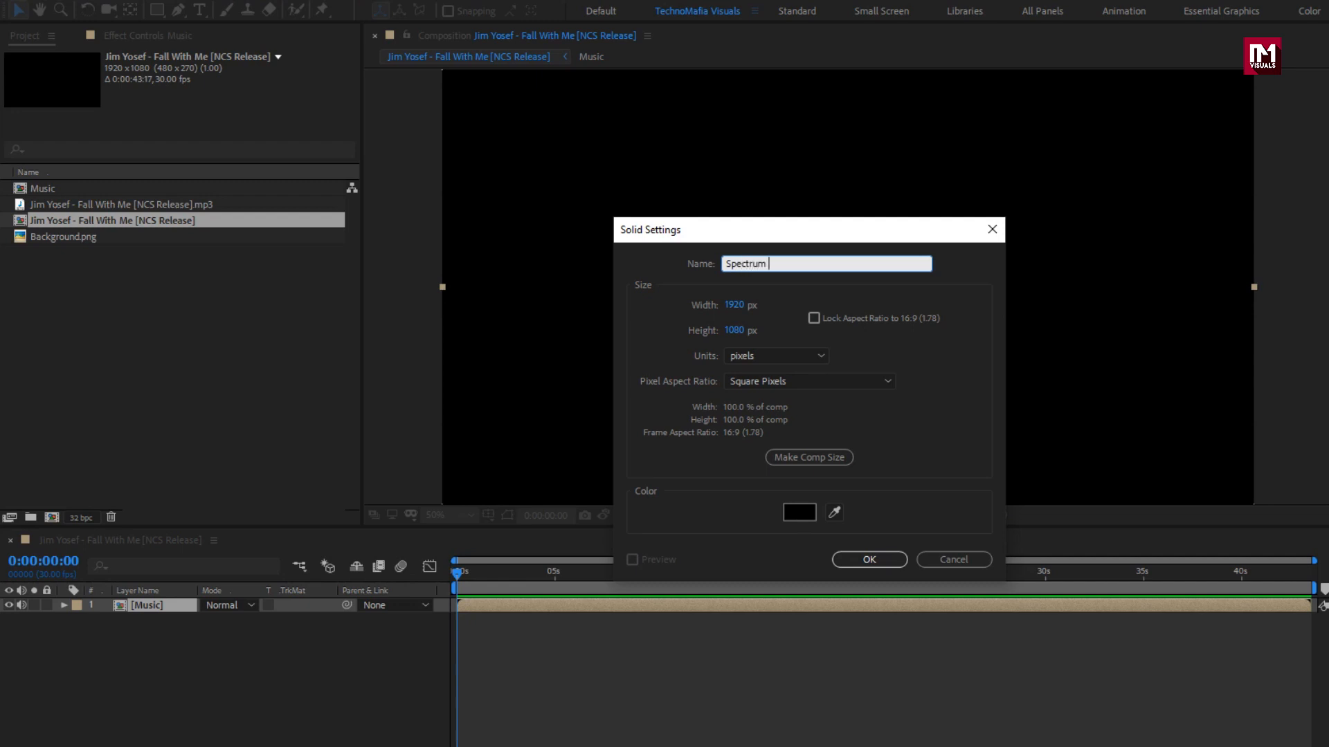
click(851, 559)
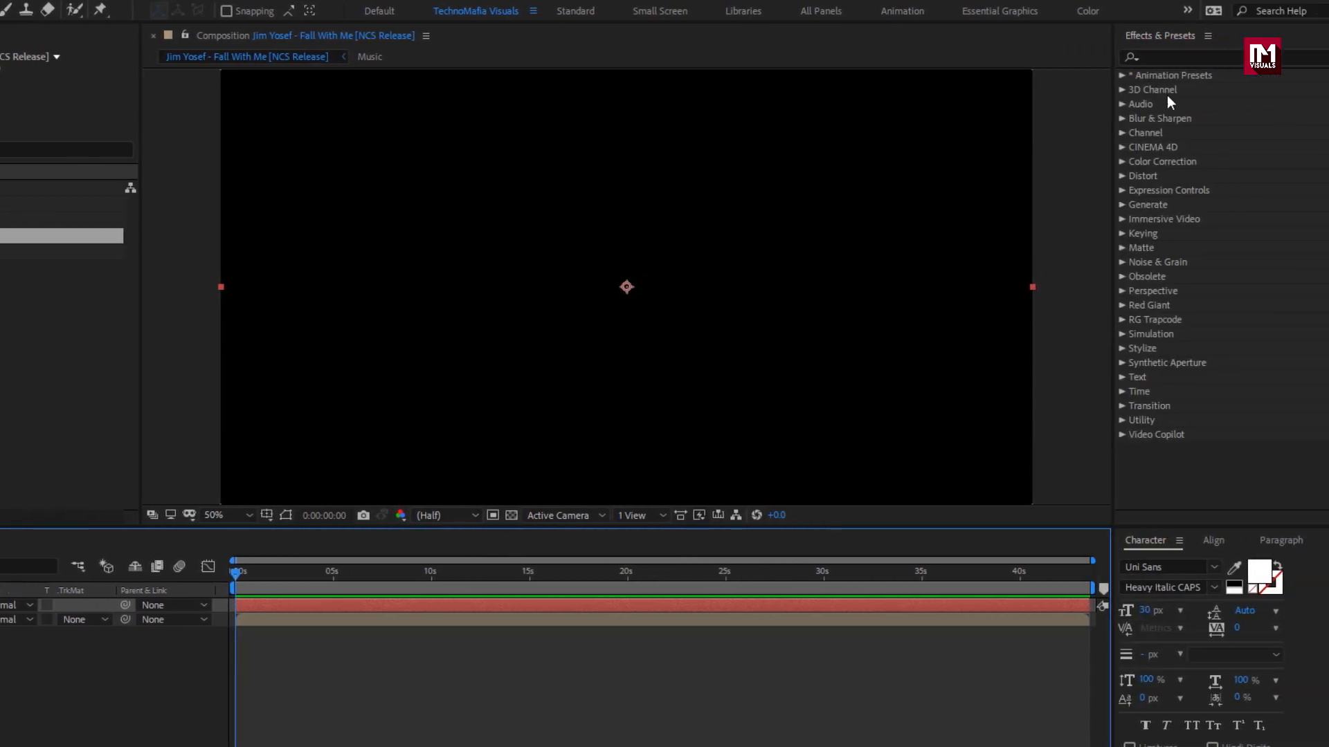
Find the Audio Spectrum effect and apply it to the Spectrum 1 solid.
click(1175, 58)
text(audi)
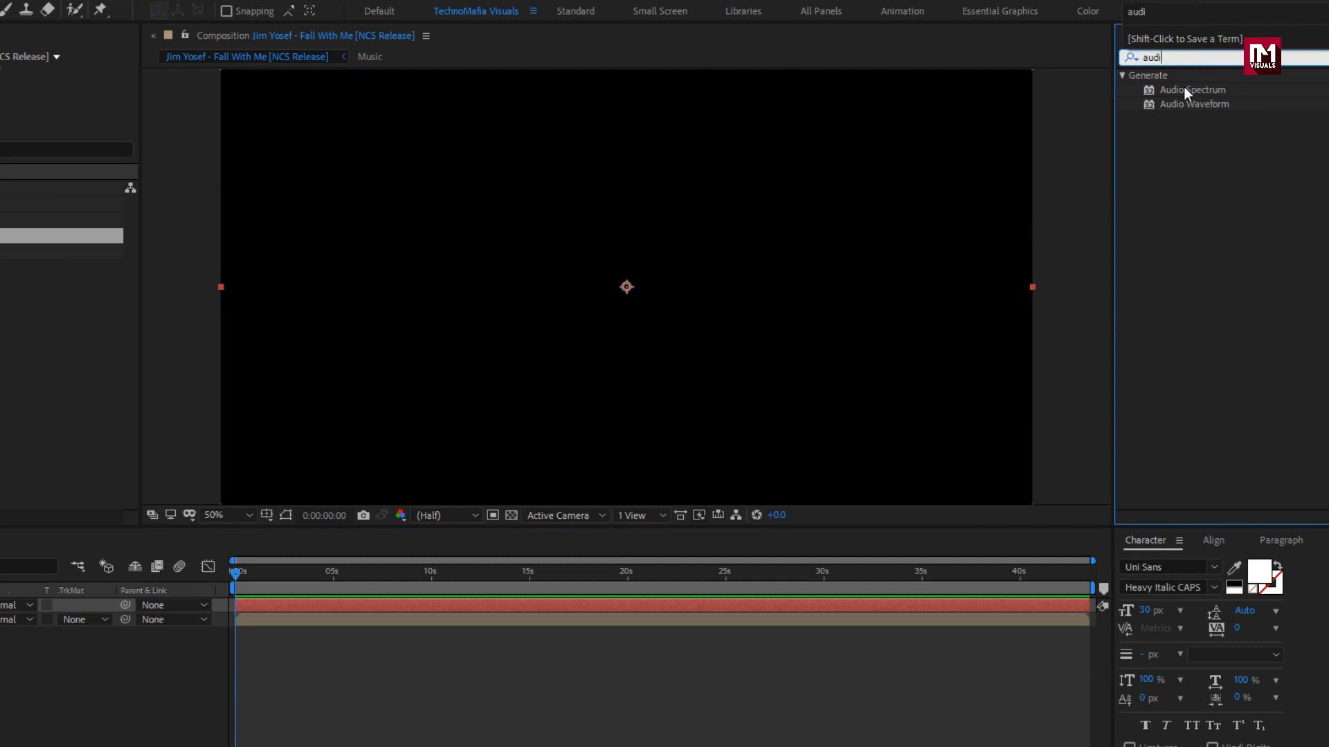
click(1185, 90)
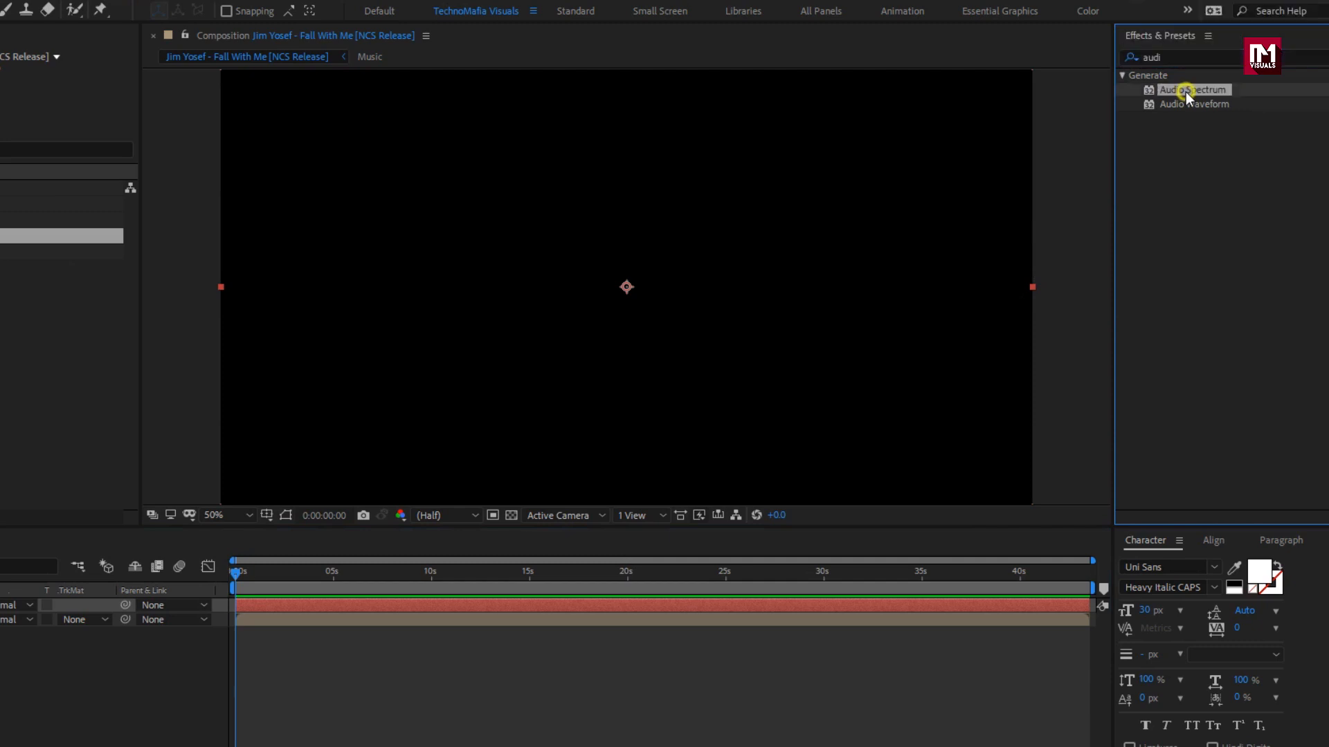
double_click(1202, 90)
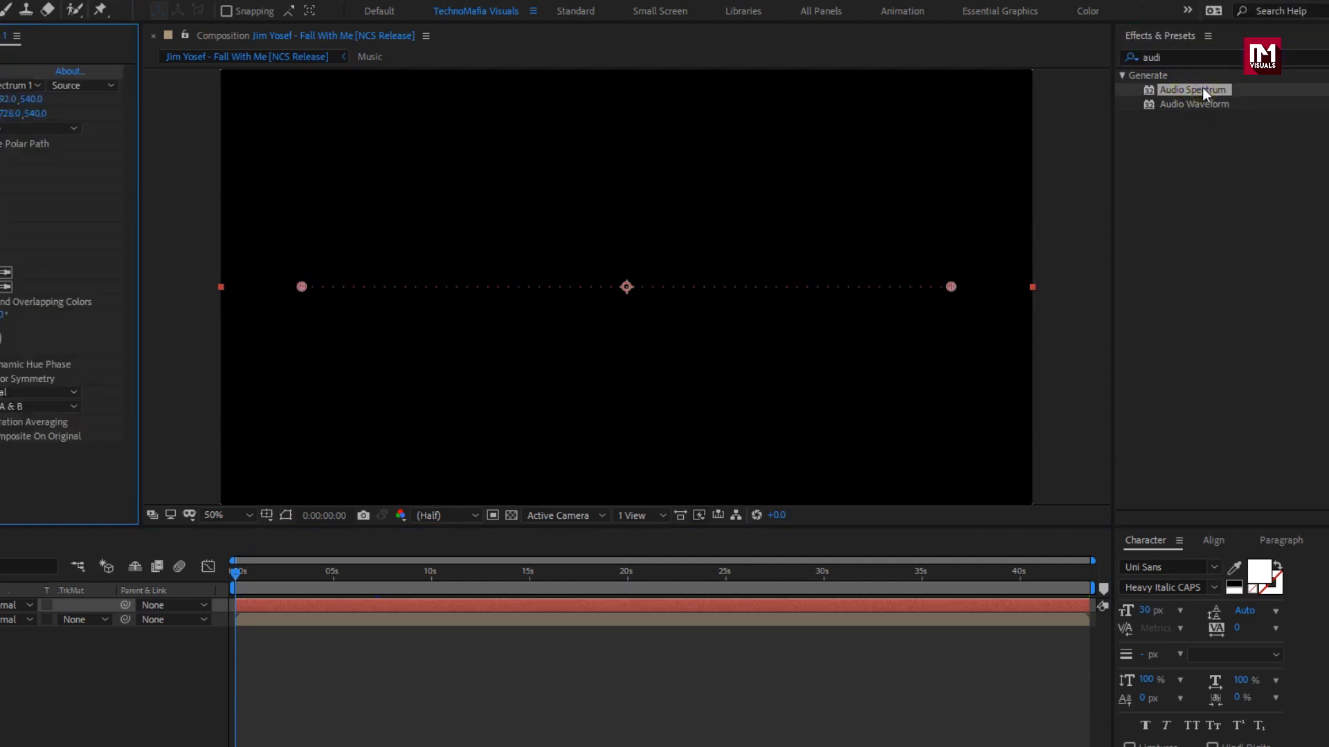
Draw a closed triangular mask with the Pen tool on the Spectrum 1 layer, apex up around the frame's centre.
click(180, 608)
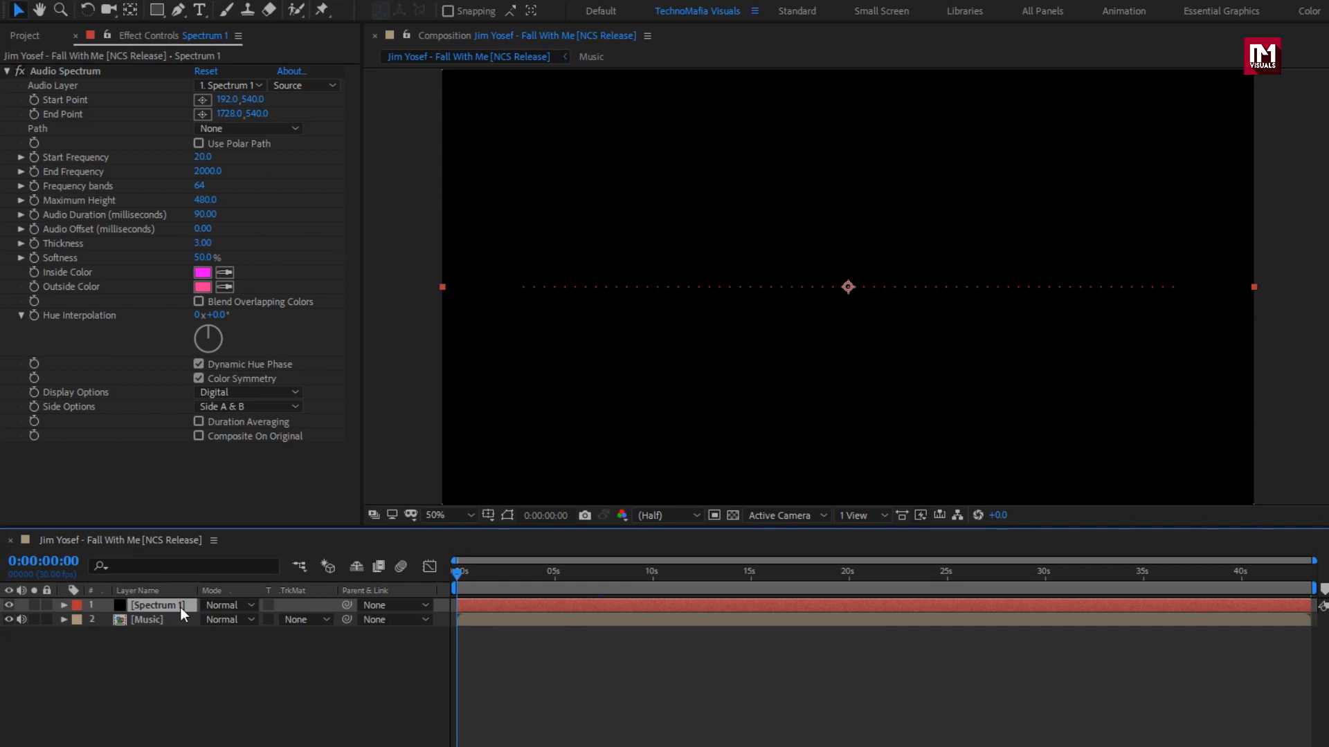
click(177, 12)
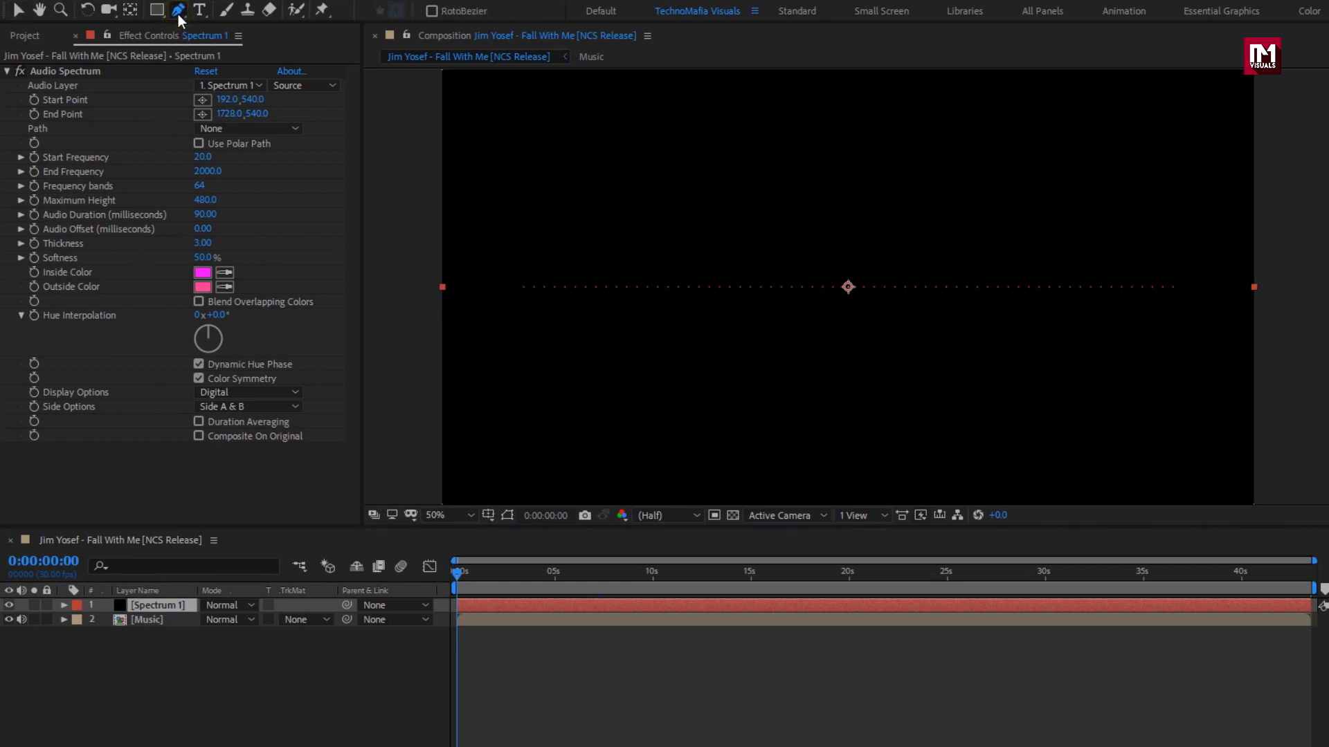
click(849, 170)
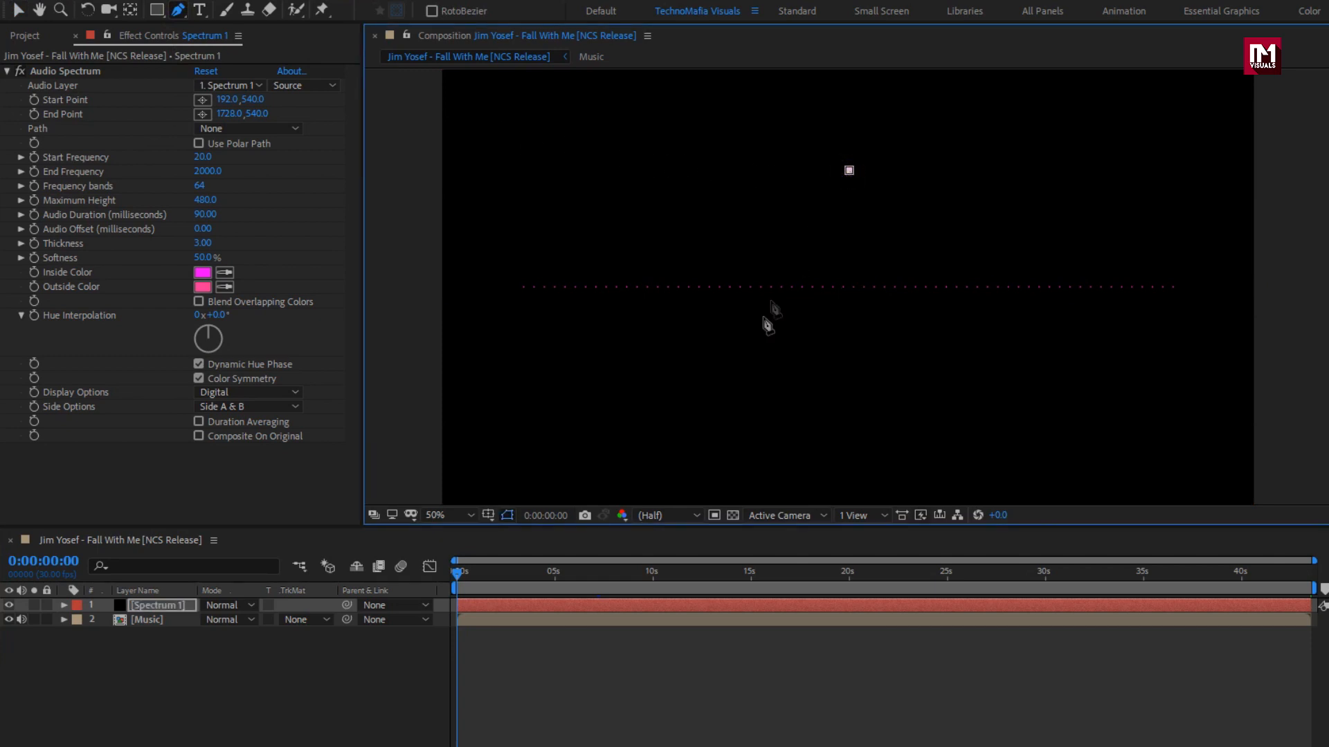
click(704, 356)
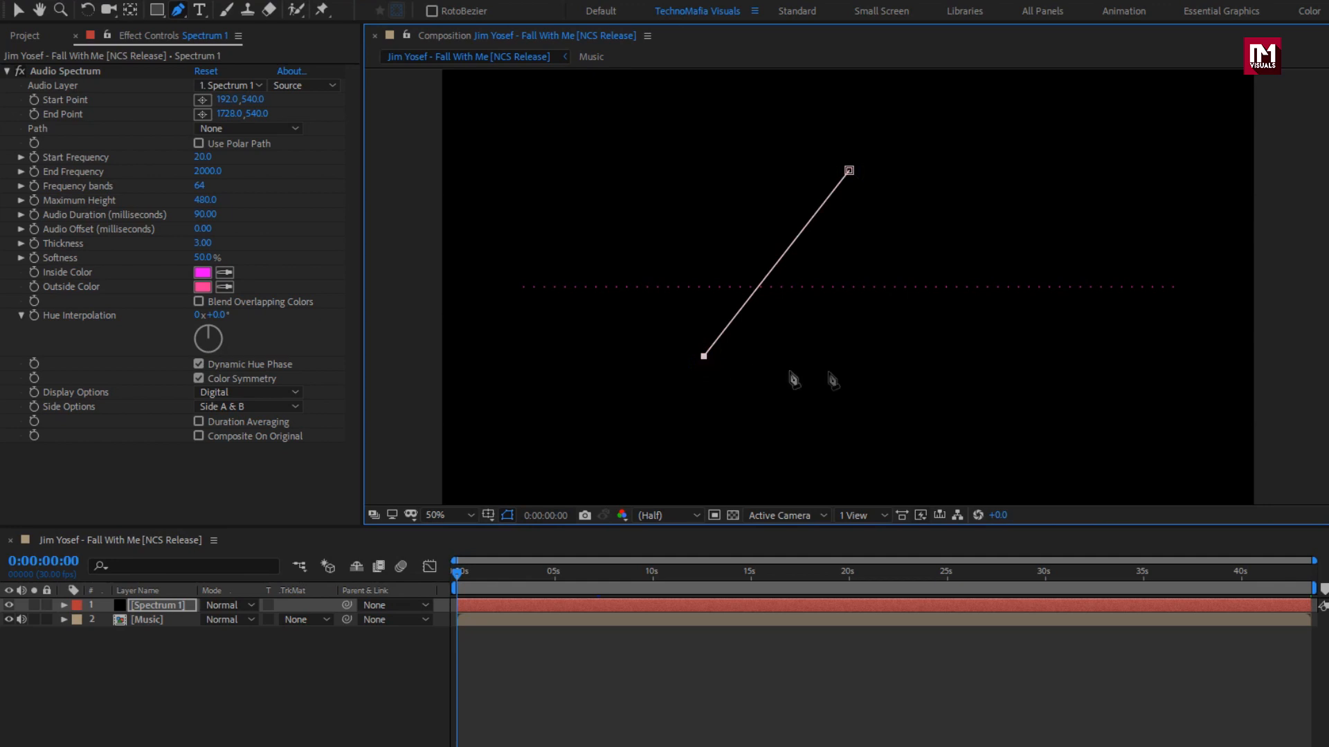
click(961, 356)
click(850, 170)
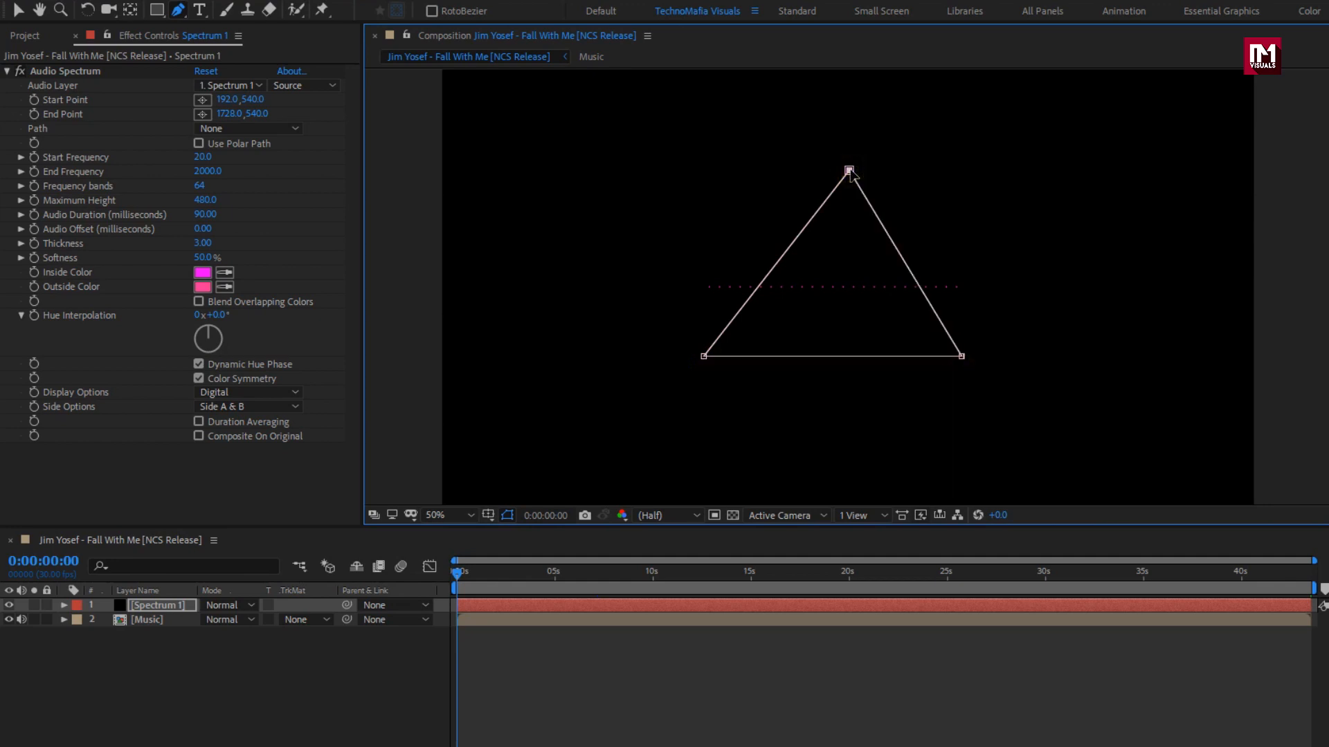
Adjust the triangle mask's corner points to raise the apex and base and make the shape wider and more symmetrical.
drag(961, 357, 980, 357)
drag(704, 357, 701, 346)
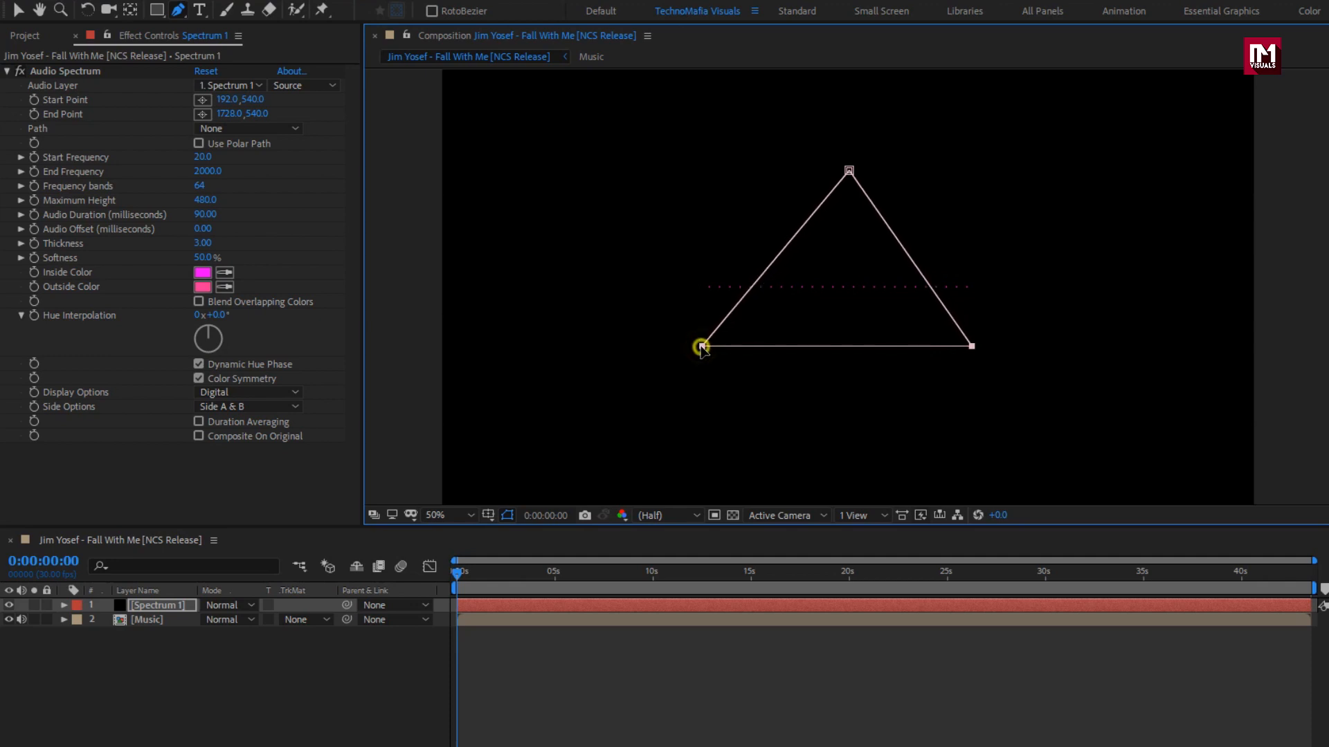
drag(849, 170, 847, 153)
mouse_move(972, 346)
mouse_down()
mouse_move(975, 362)
mouse_move(977, 346)
mouse_up()
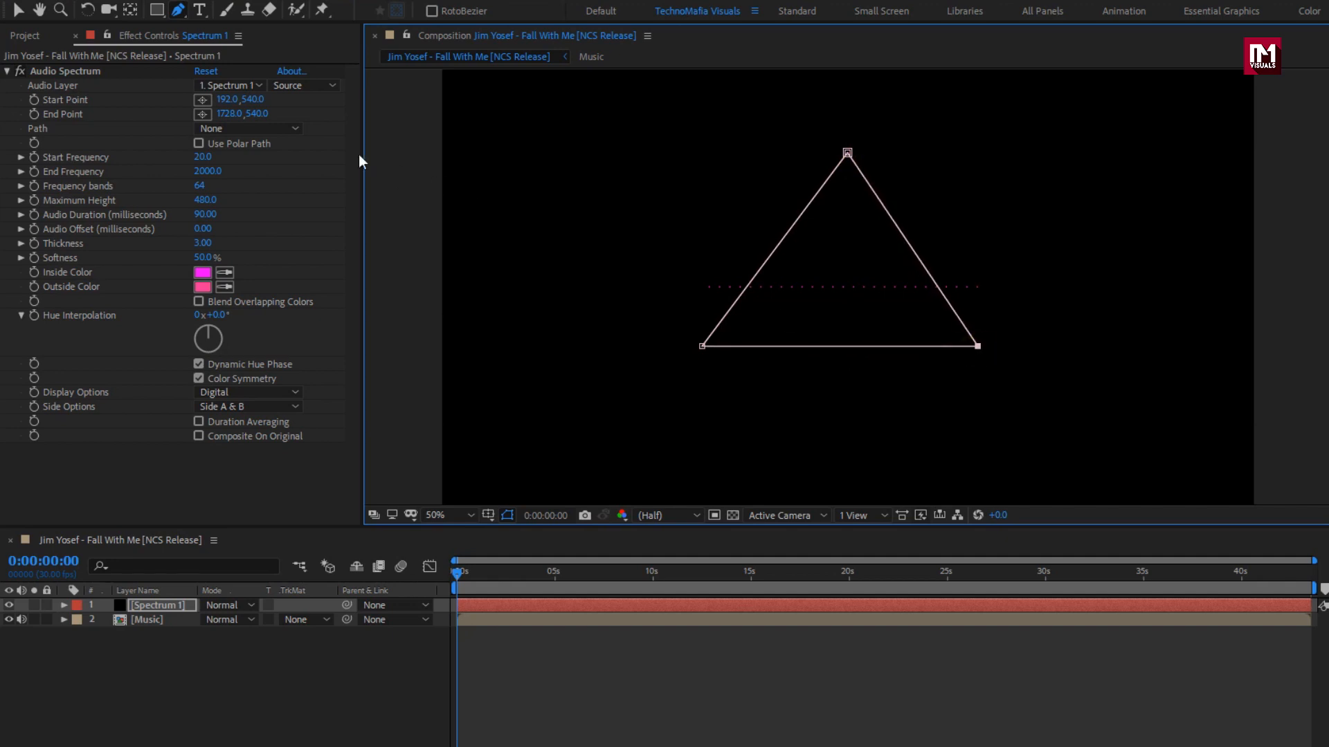
Set the Audio Spectrum's Audio Layer to Music and its Path to Mask 1, and hide the mask outline in the viewer.
click(243, 86)
click(260, 147)
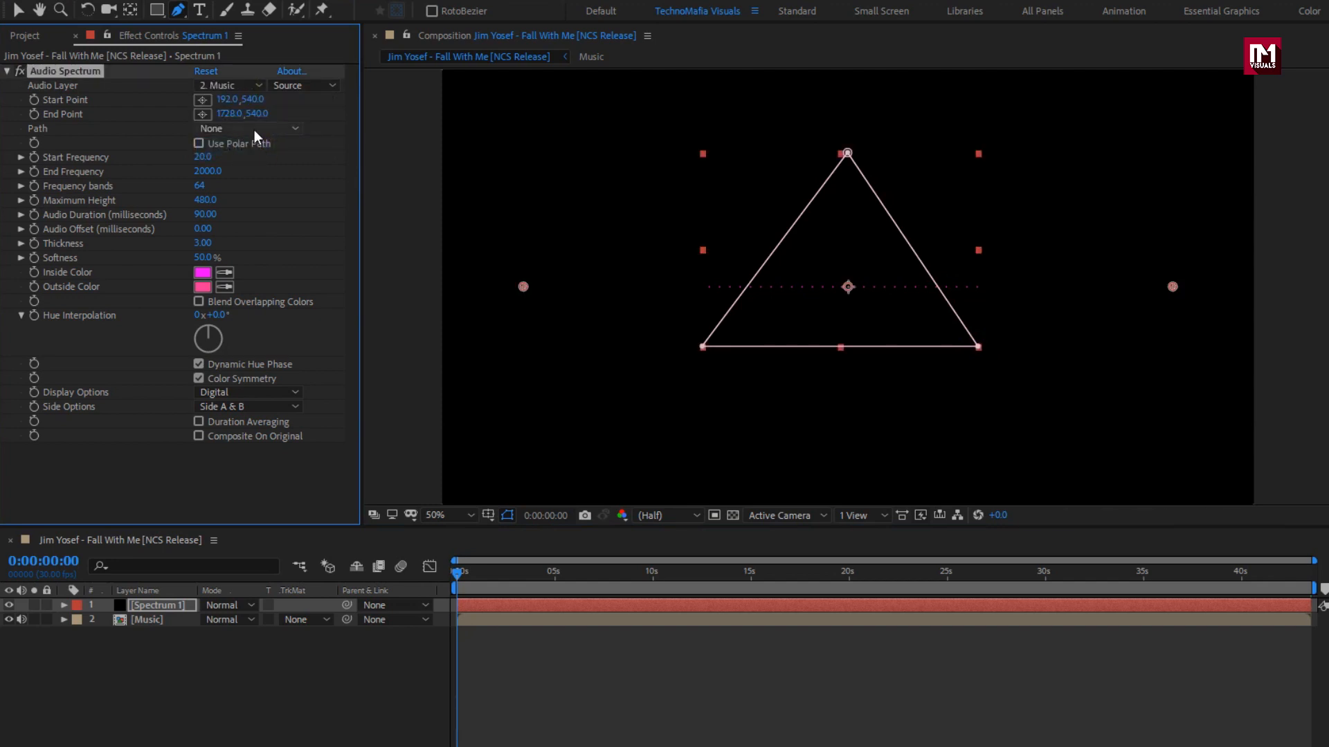
click(255, 128)
click(261, 171)
click(508, 515)
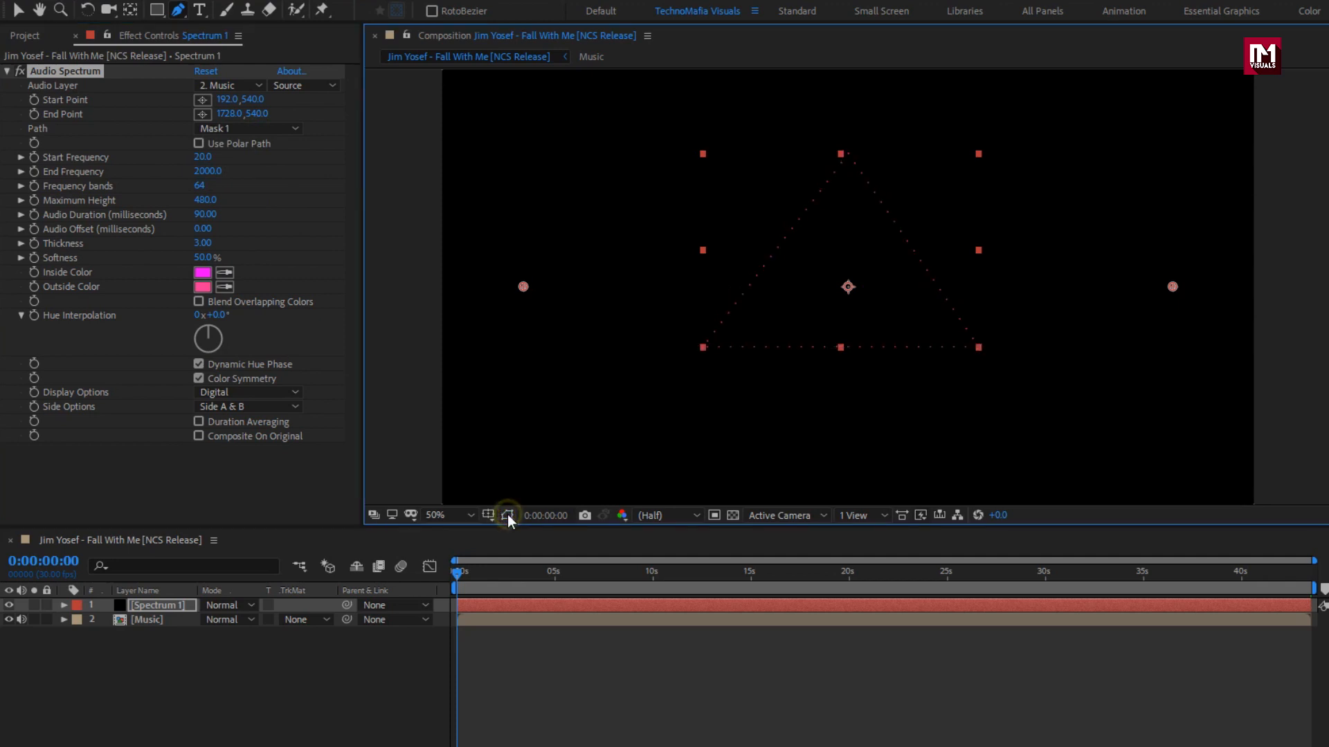
Move Mask 1 of the Spectrum 1 layer down so the triangle is vertically centred in the frame.
click(65, 605)
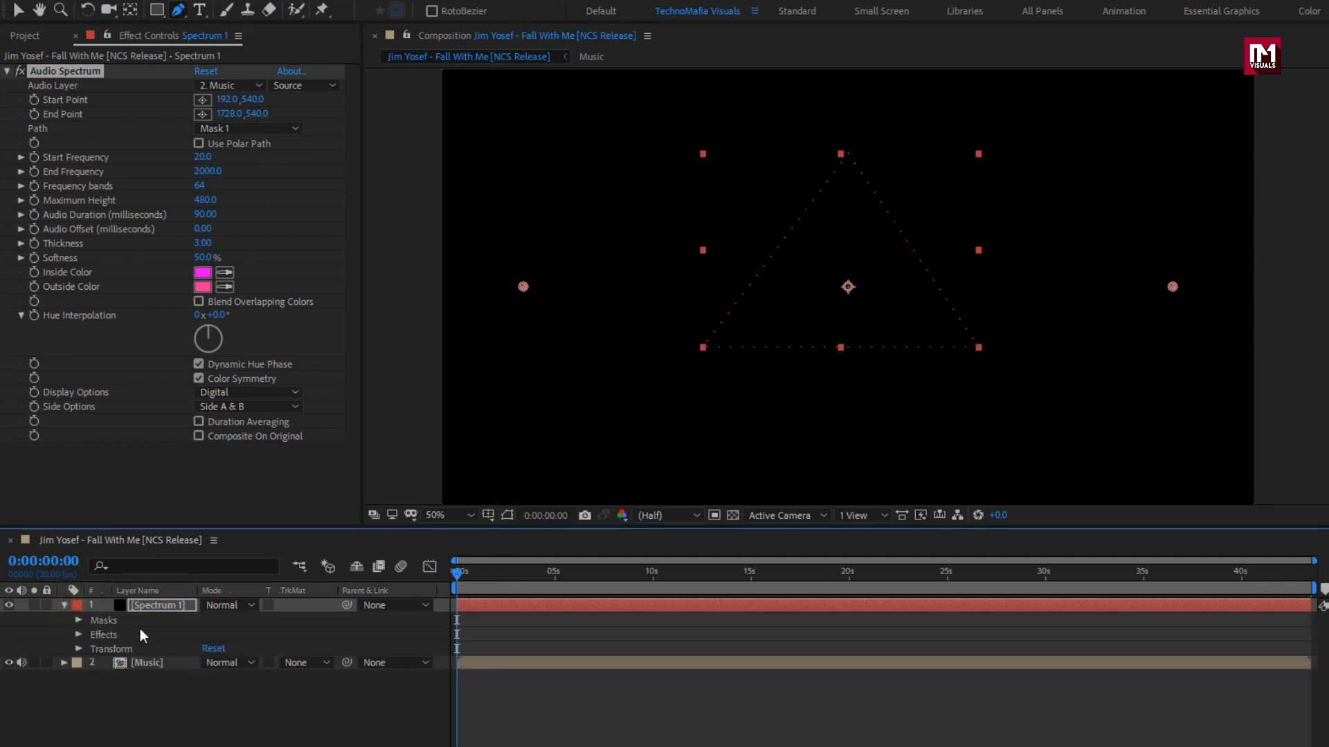
click(80, 620)
click(127, 635)
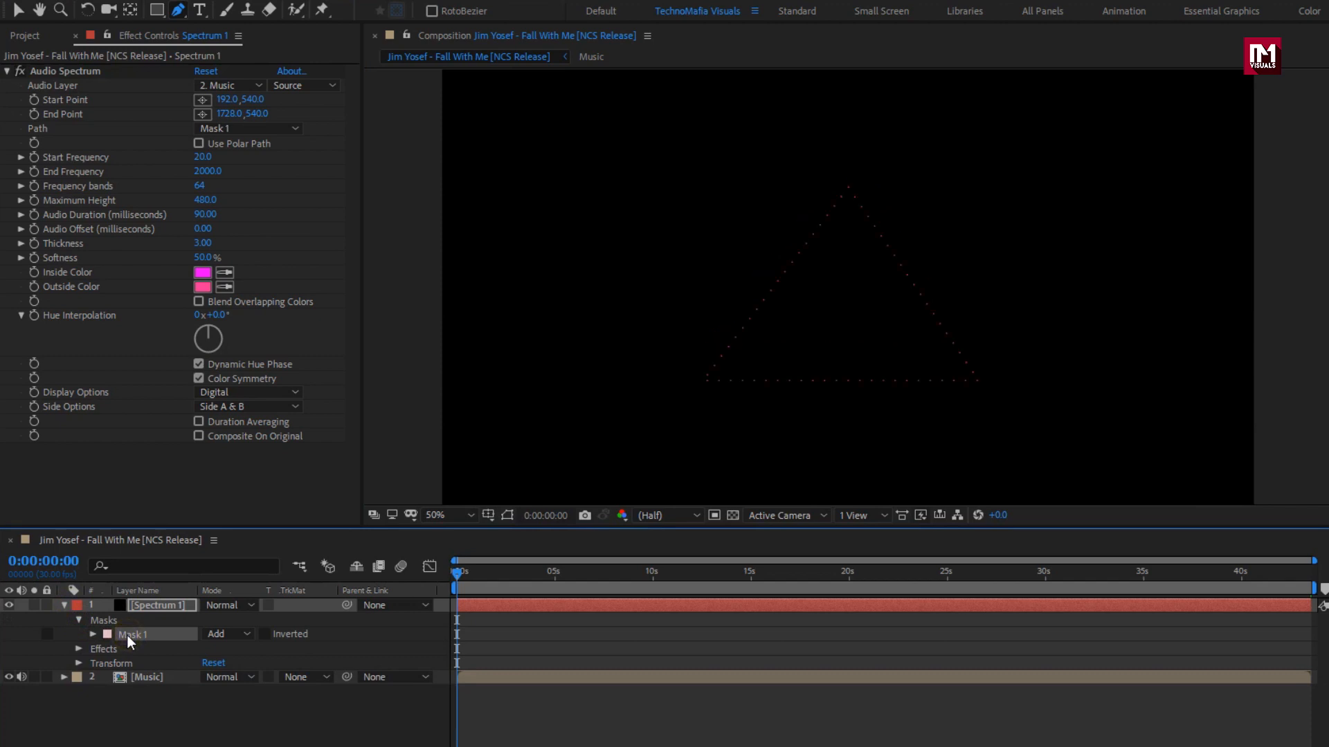
click(64, 605)
click(142, 608)
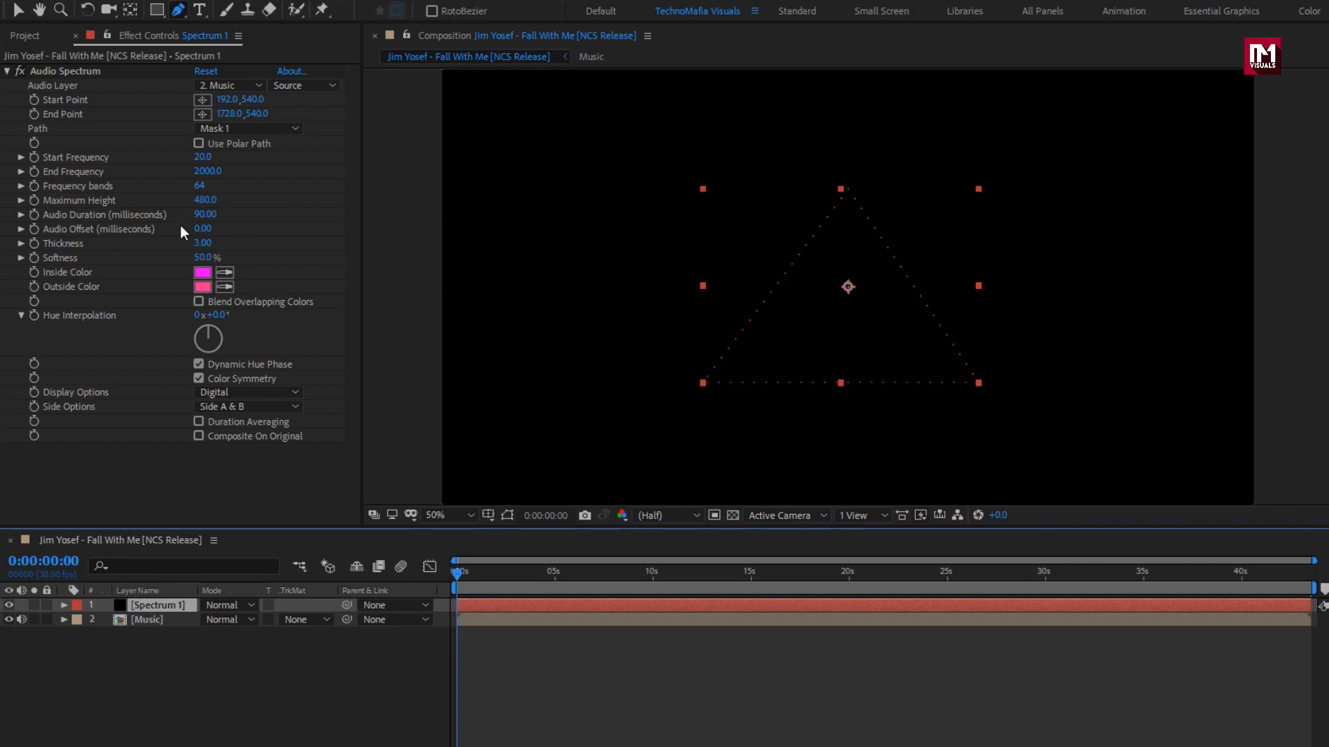
Set the Audio Spectrum's Start Frequency to 1500 and End Frequency to 7000.
click(204, 159)
text(1500)
key(Return)
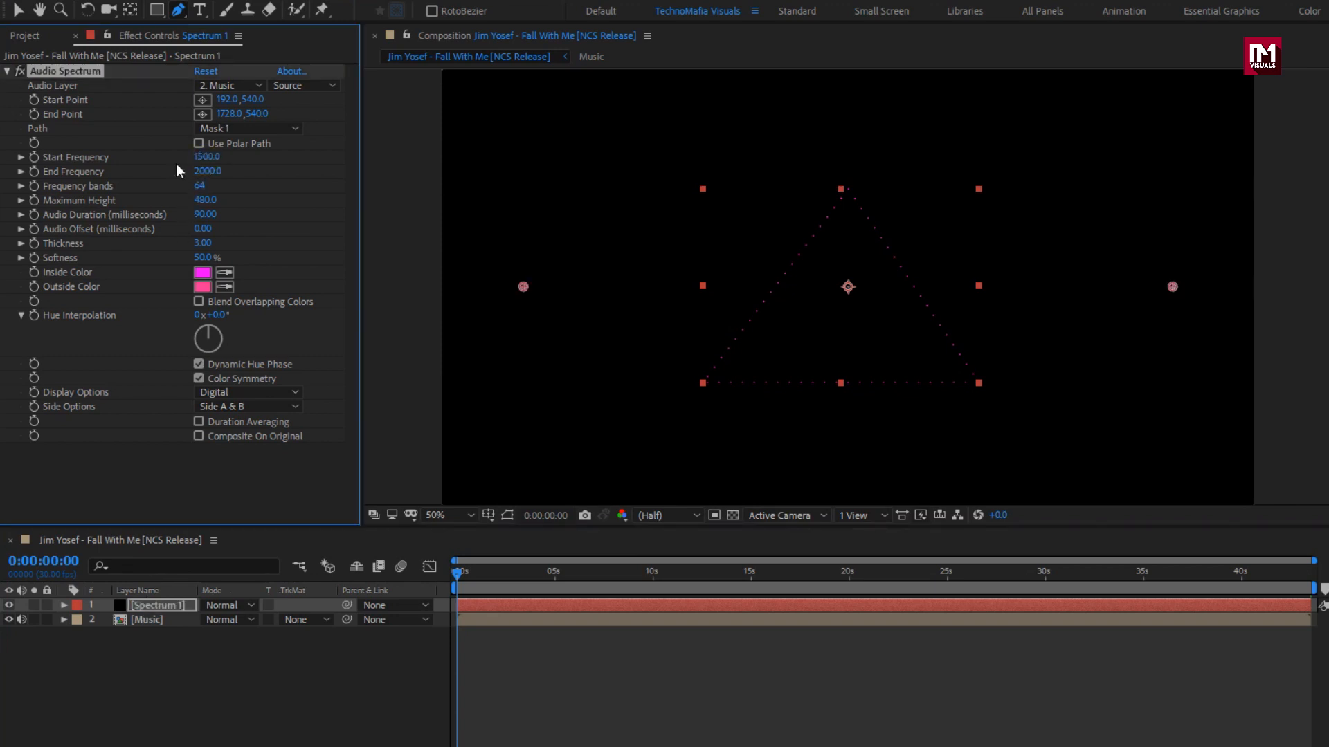
click(208, 172)
text(7000)
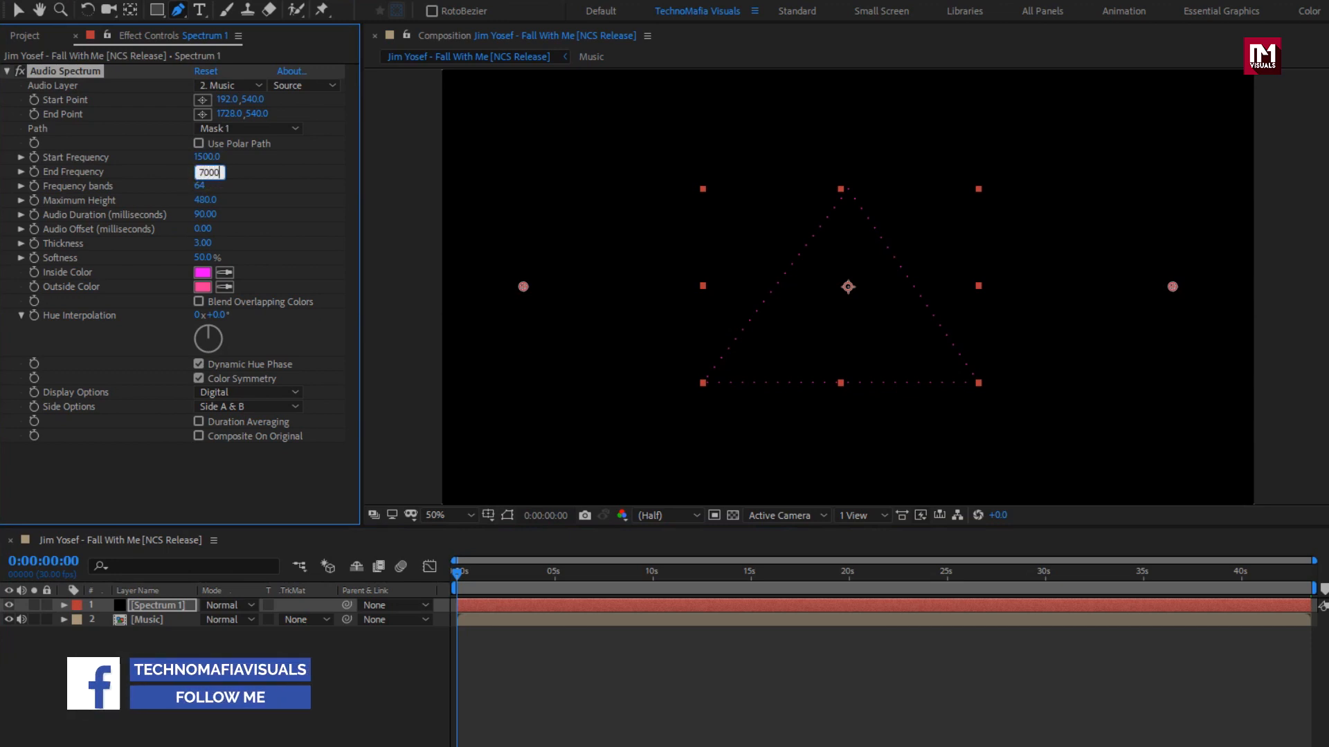
key(Return)
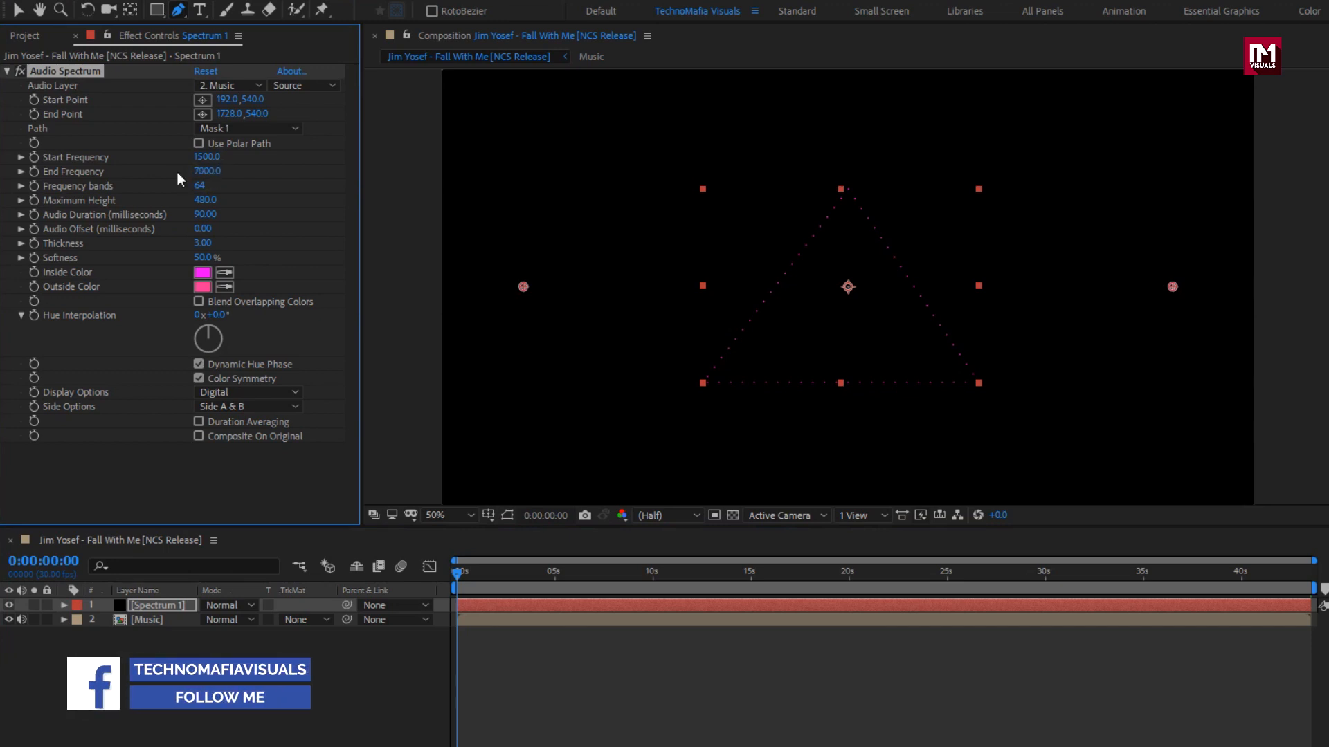
Set the Audio Spectrum's Frequency bands to 160 and Maximum Height to 13000.
click(200, 185)
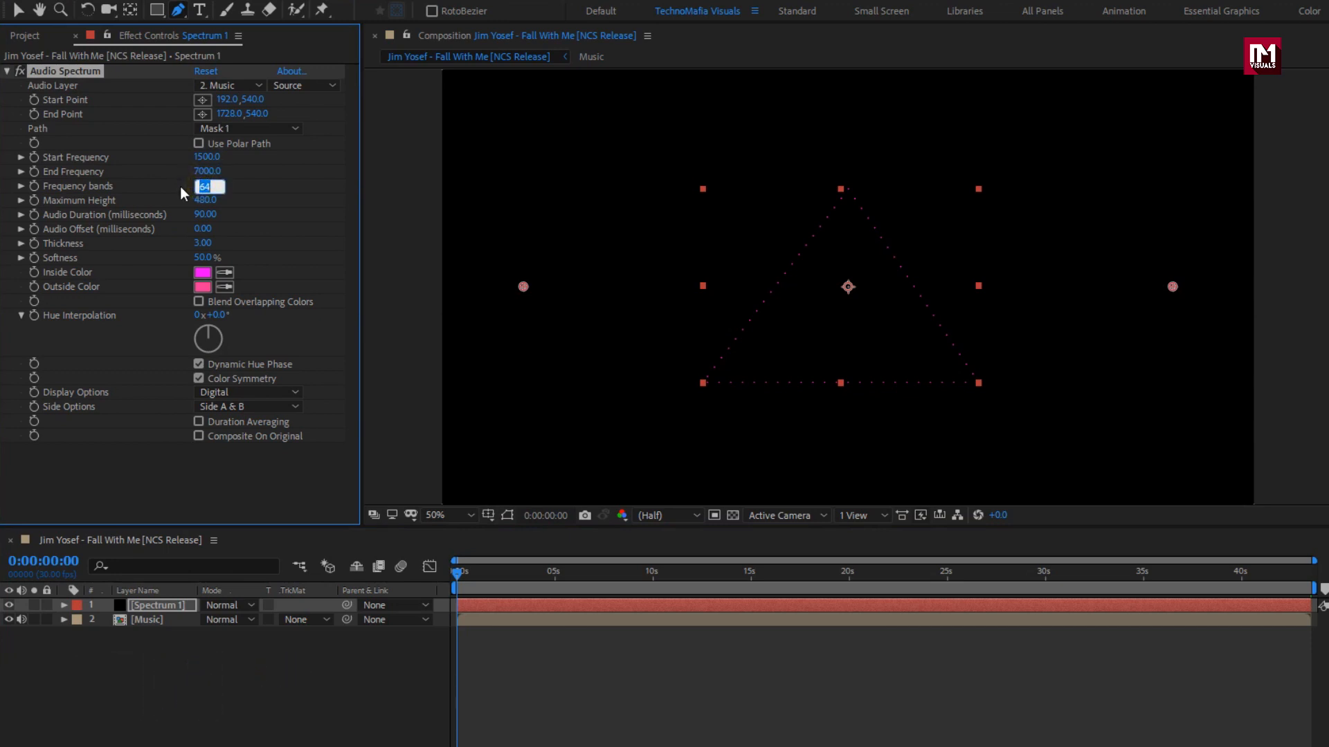
text(160)
key(Return)
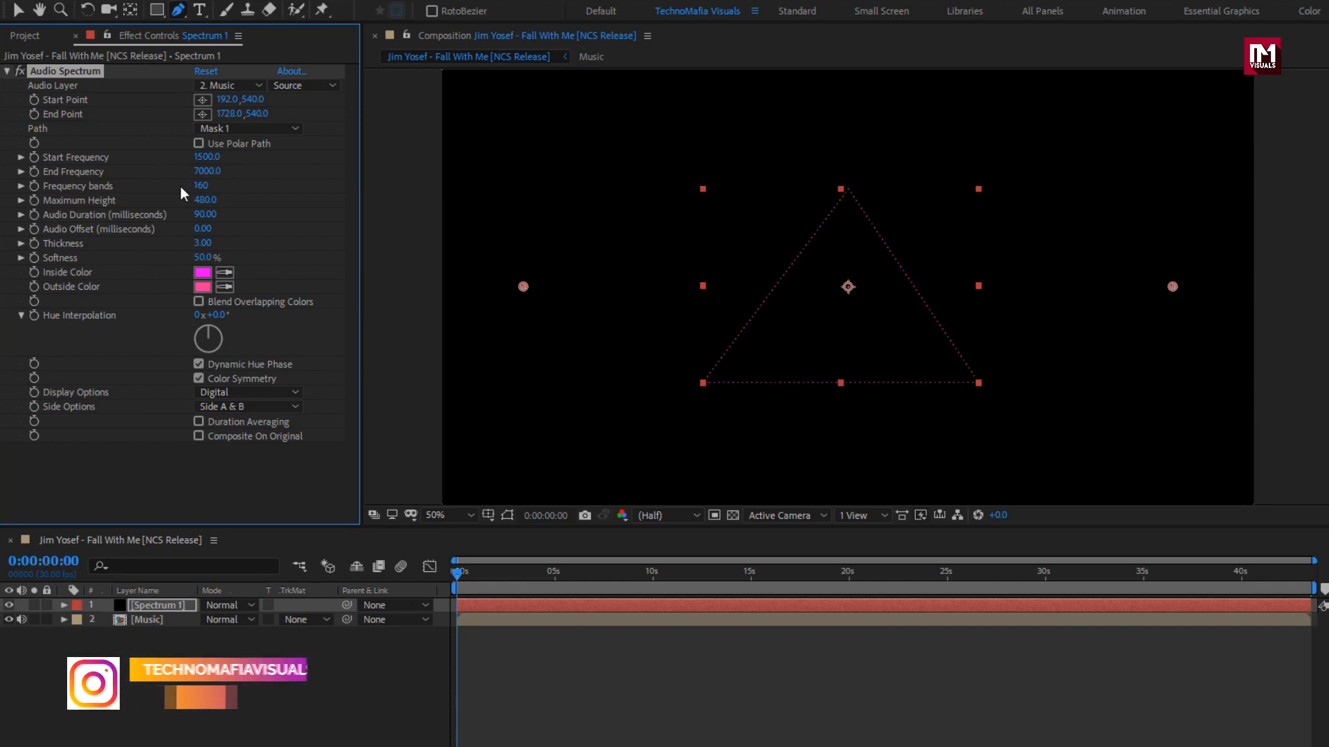
click(205, 200)
text(13000)
key(Return)
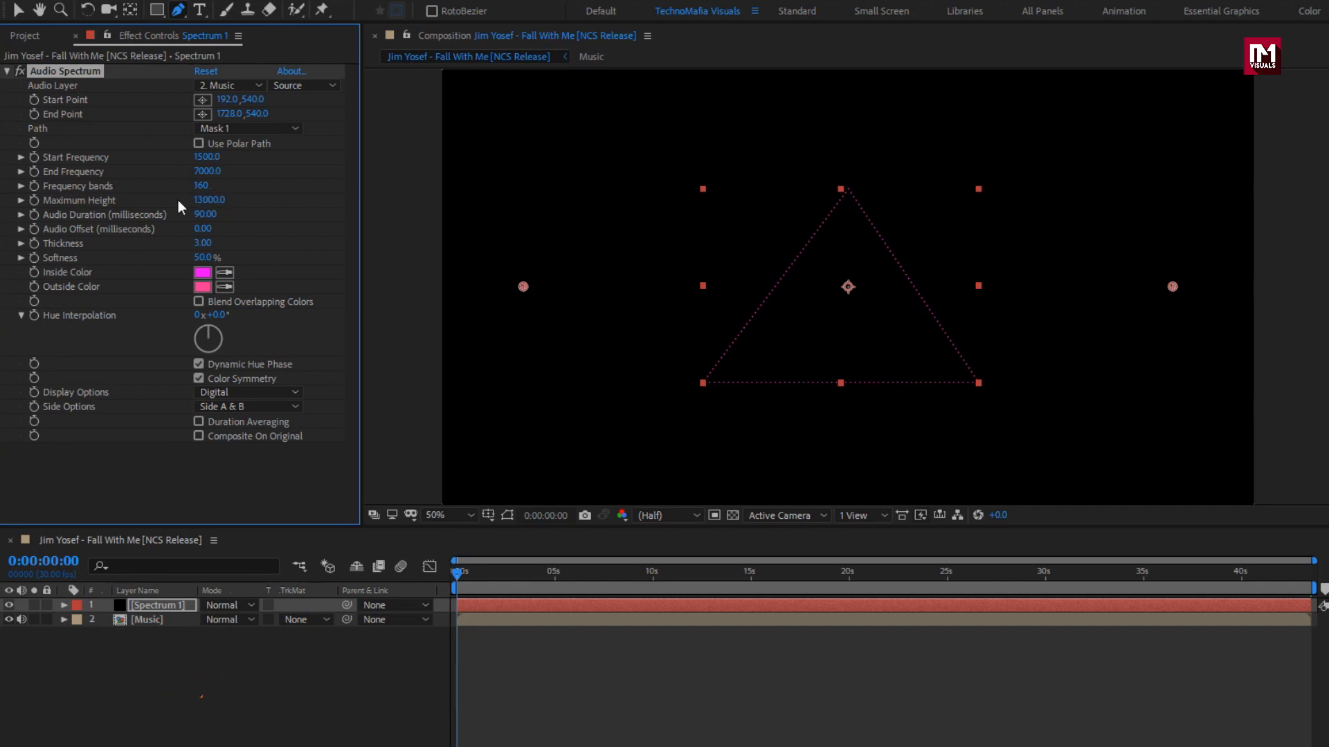
Preview the spectrum up to 0:00:12:05 and set its Softness to 0%.
drag(562, 577, 694, 571)
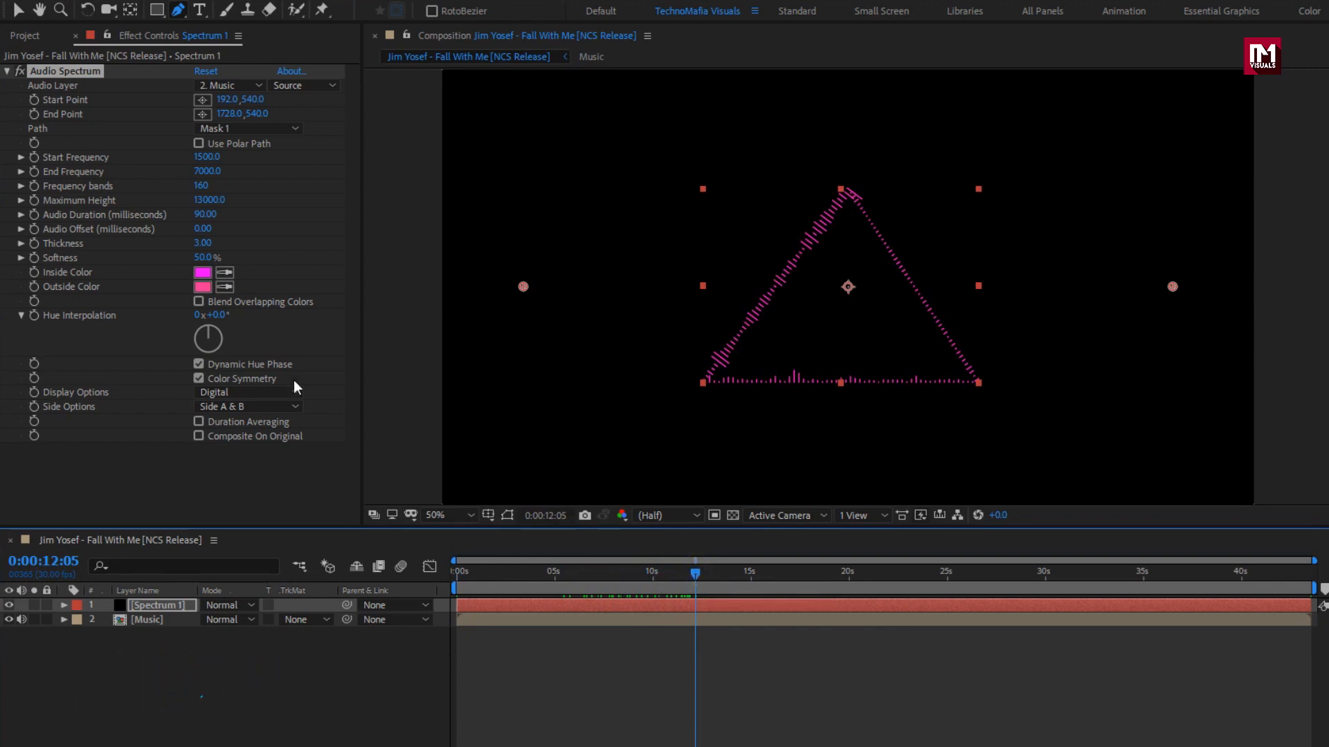
click(205, 258)
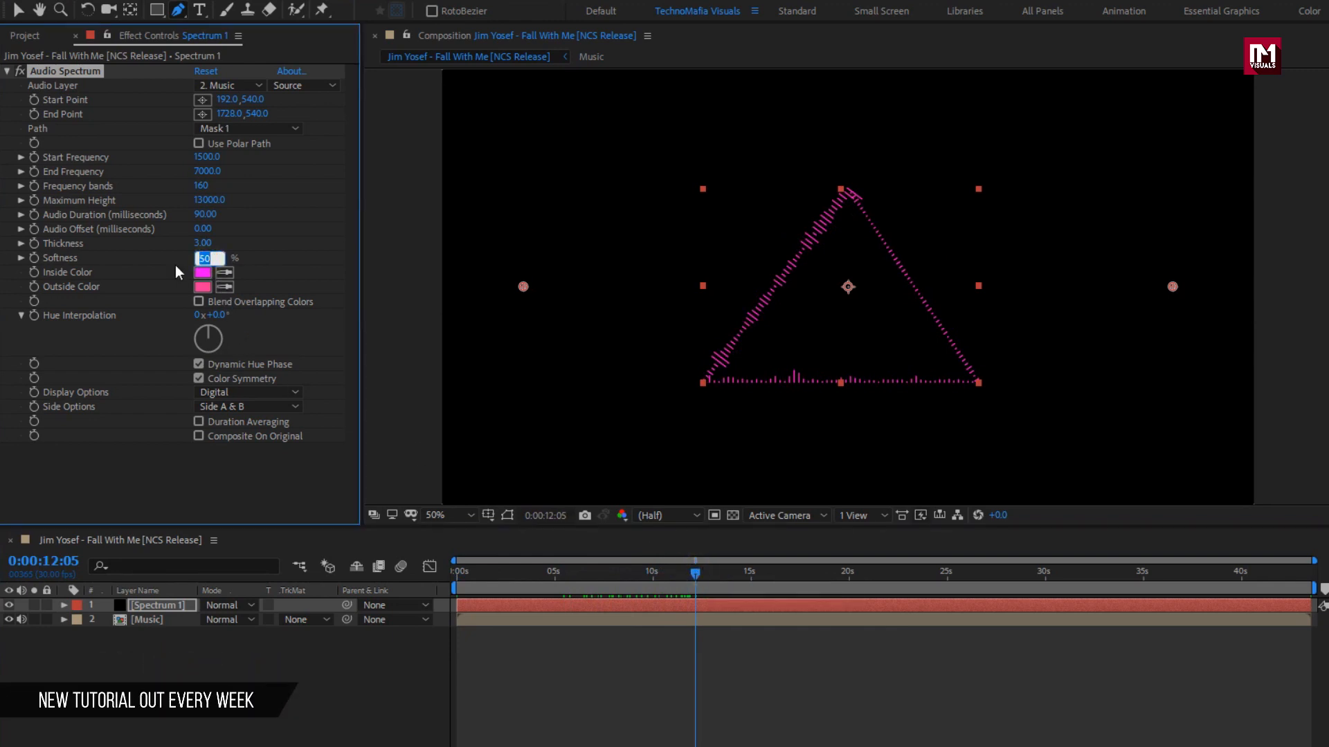
text(0)
key(Return)
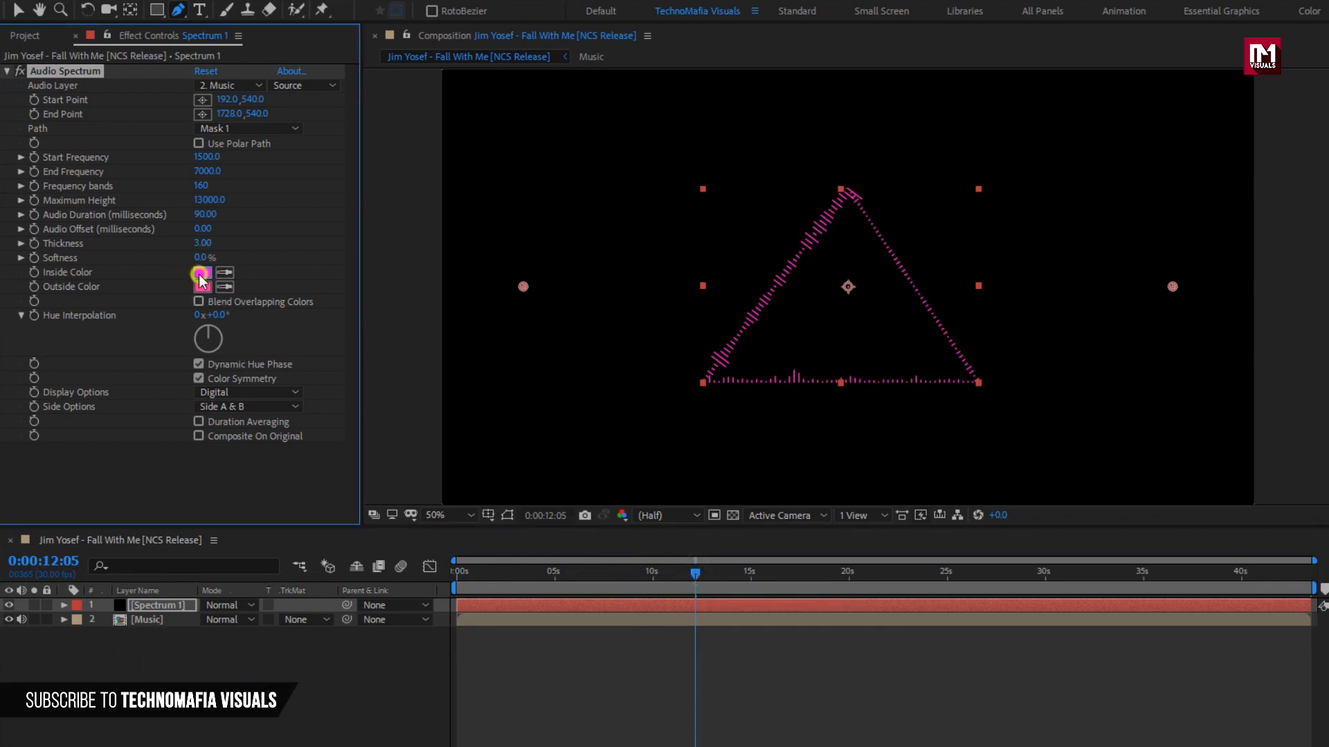
Change both the Inside Color and Outside Color of the Audio Spectrum to white.
click(202, 272)
drag(198, 274, 75, 250)
click(439, 270)
click(202, 288)
drag(202, 288, 60, 263)
click(441, 270)
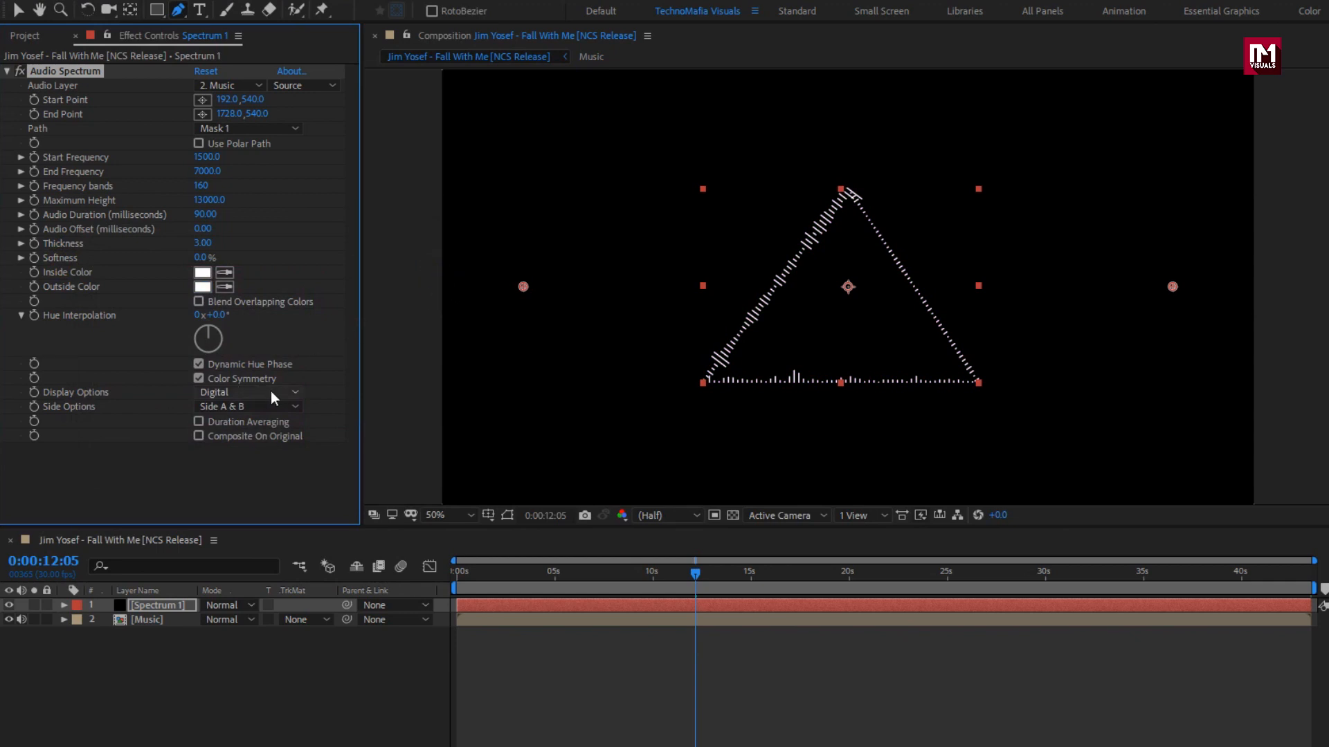
Set the Audio Spectrum's Side Options to Side B and preview the spectrum up to 0:00:18:18.
click(259, 406)
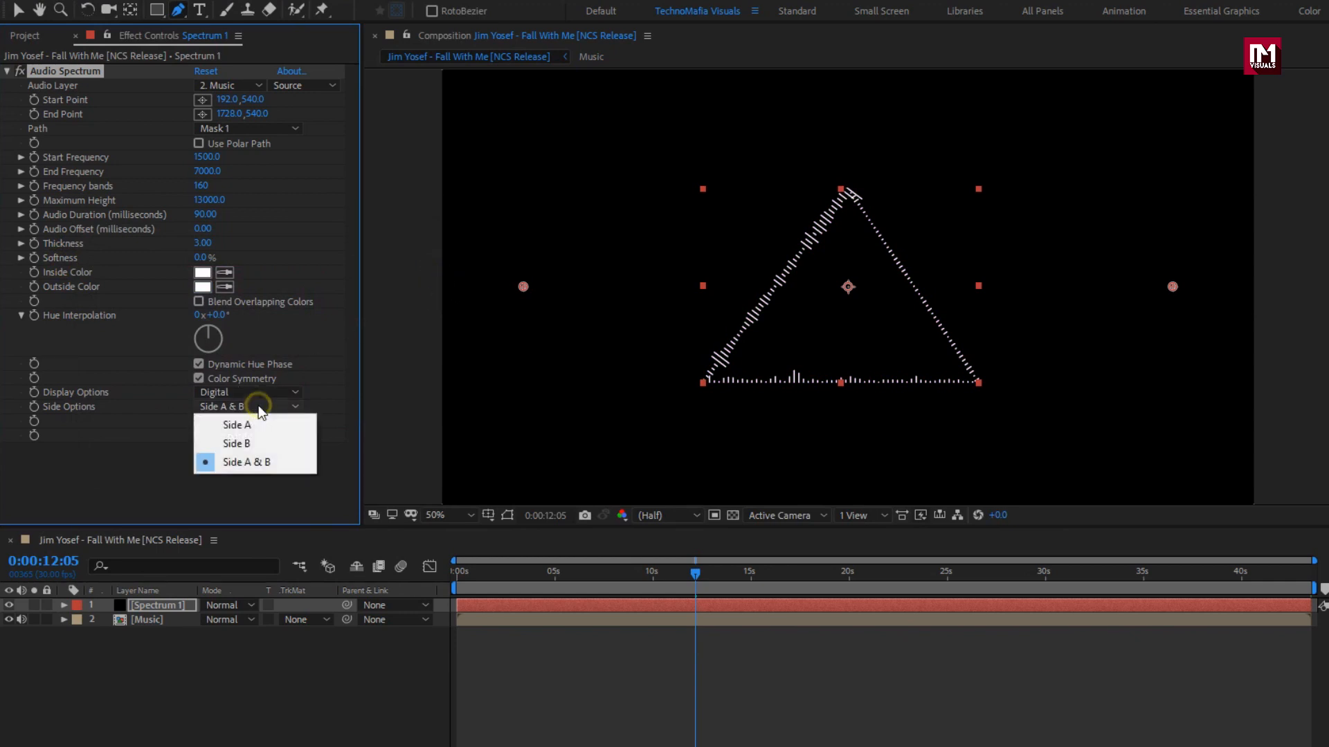
click(253, 443)
drag(481, 571, 822, 567)
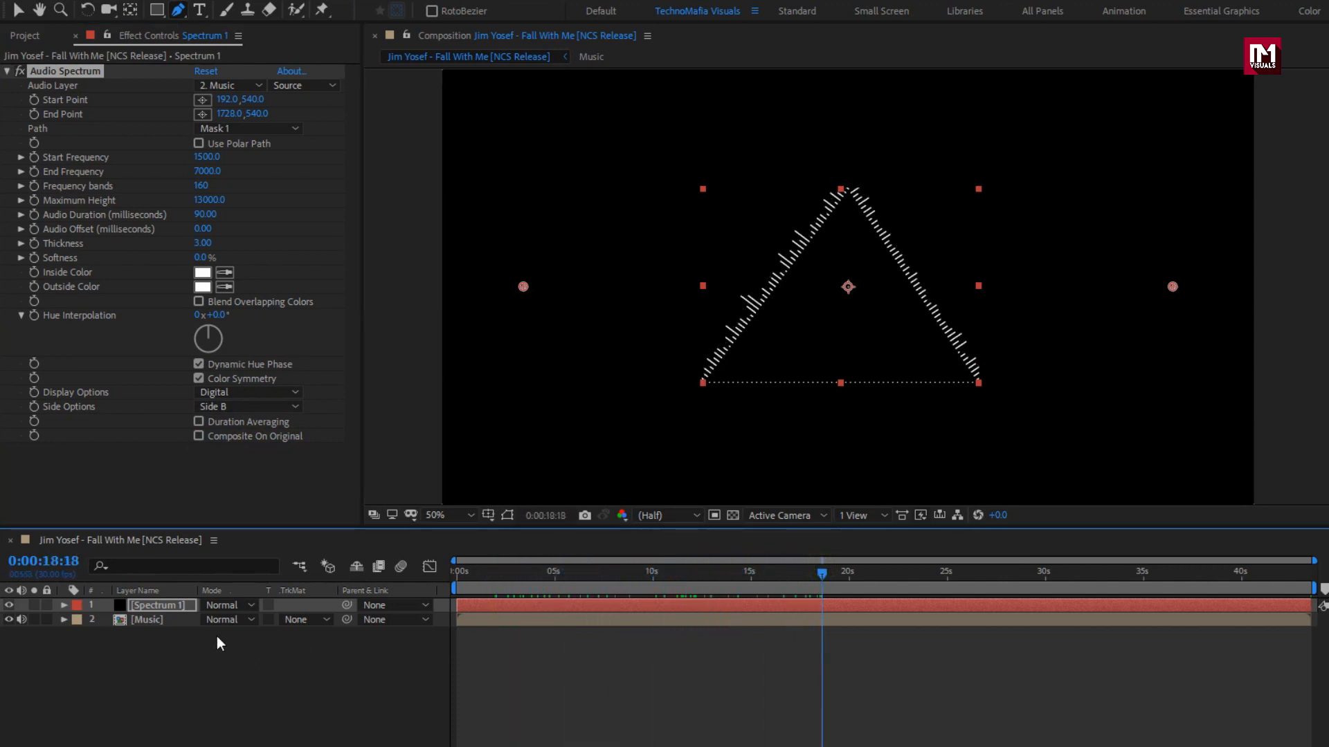
Duplicate the Spectrum 1 layer and rename the copy Spectrum 2.
click(185, 607)
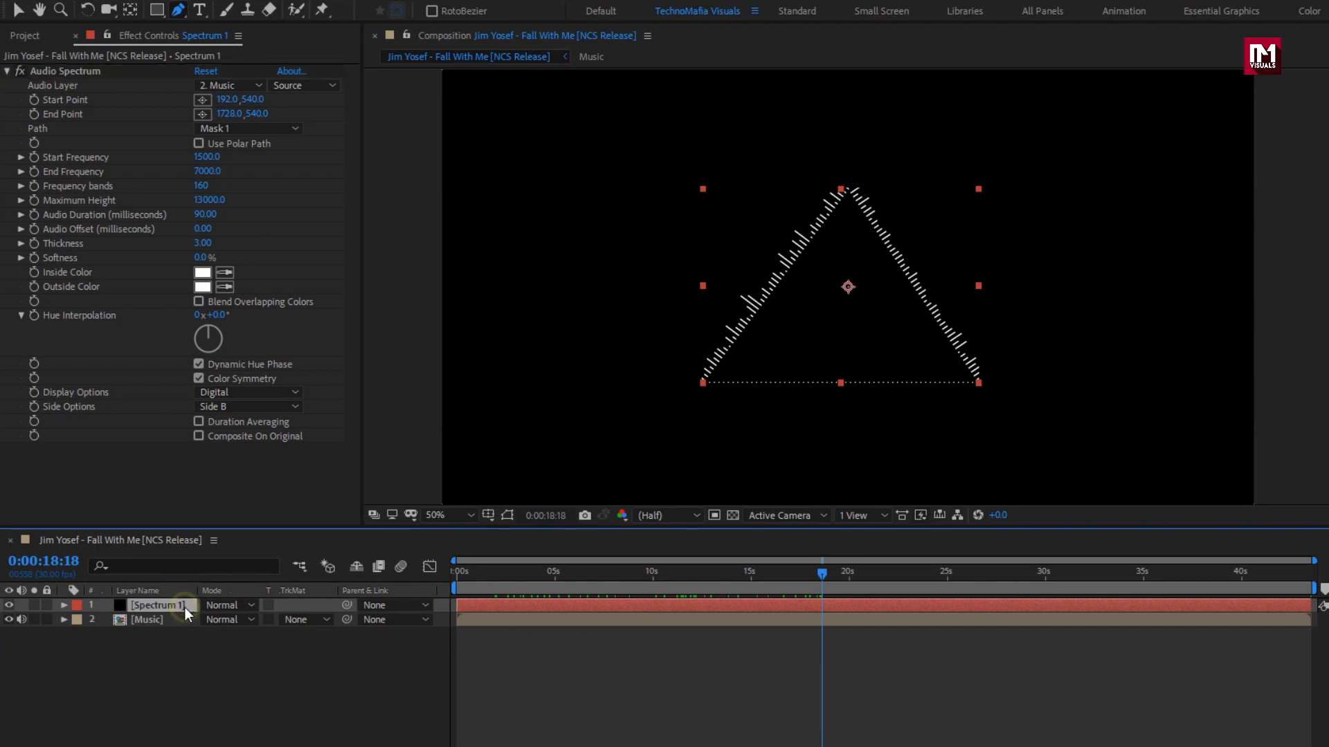
key(ctrl+d)
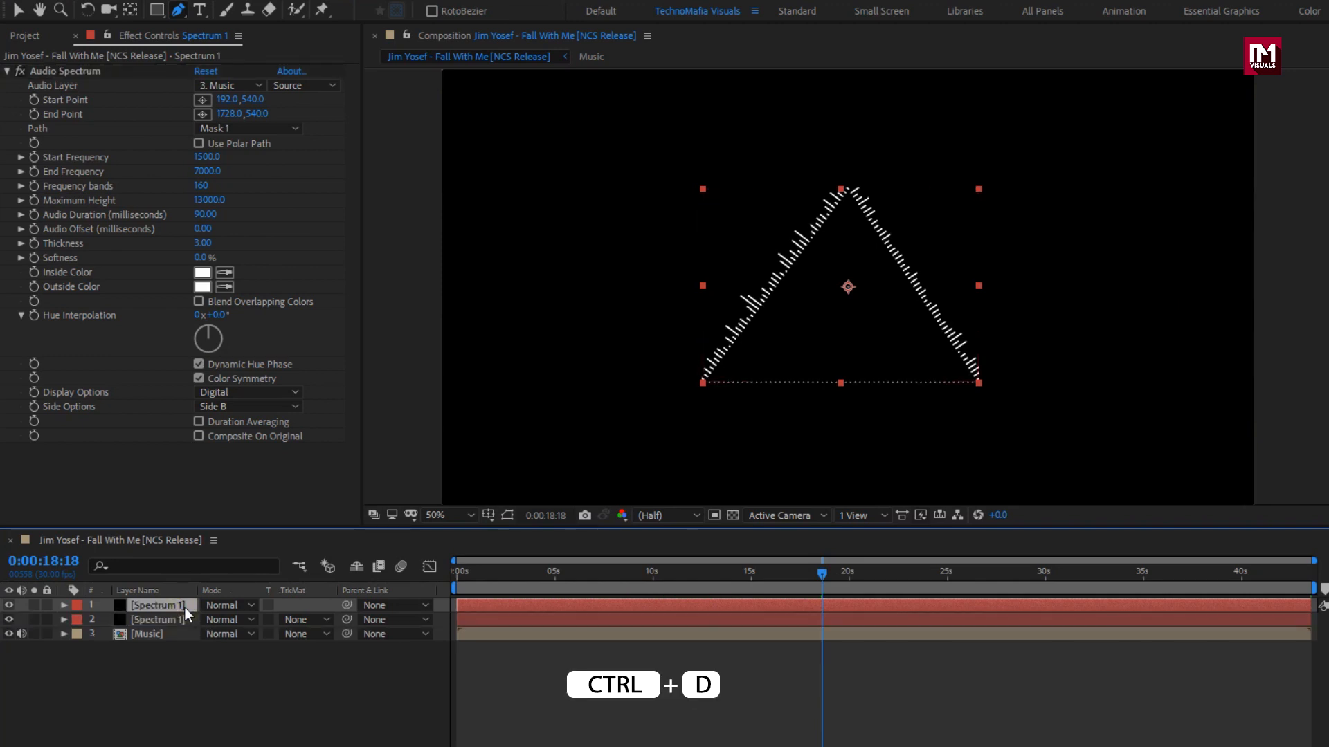
key(Return)
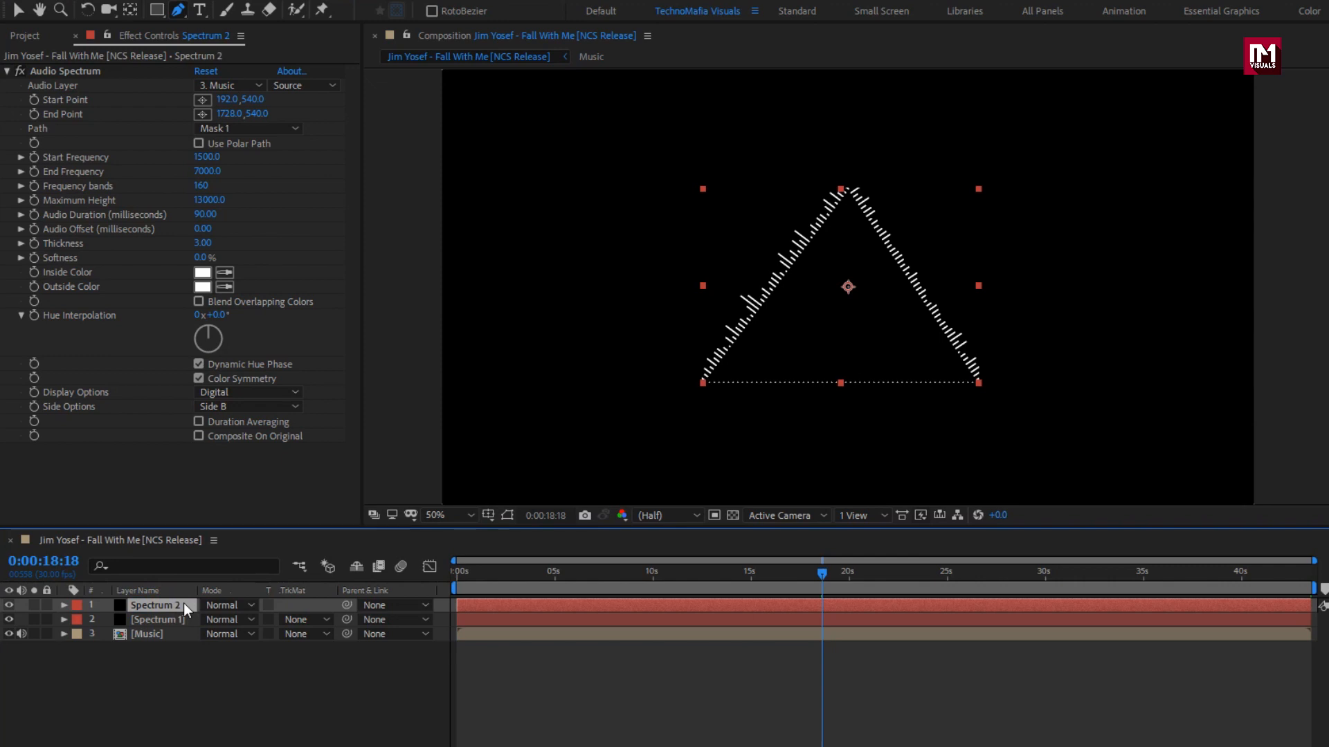
Set Spectrum 2's Side Options to Side A and its layer opacity to 15%.
click(229, 406)
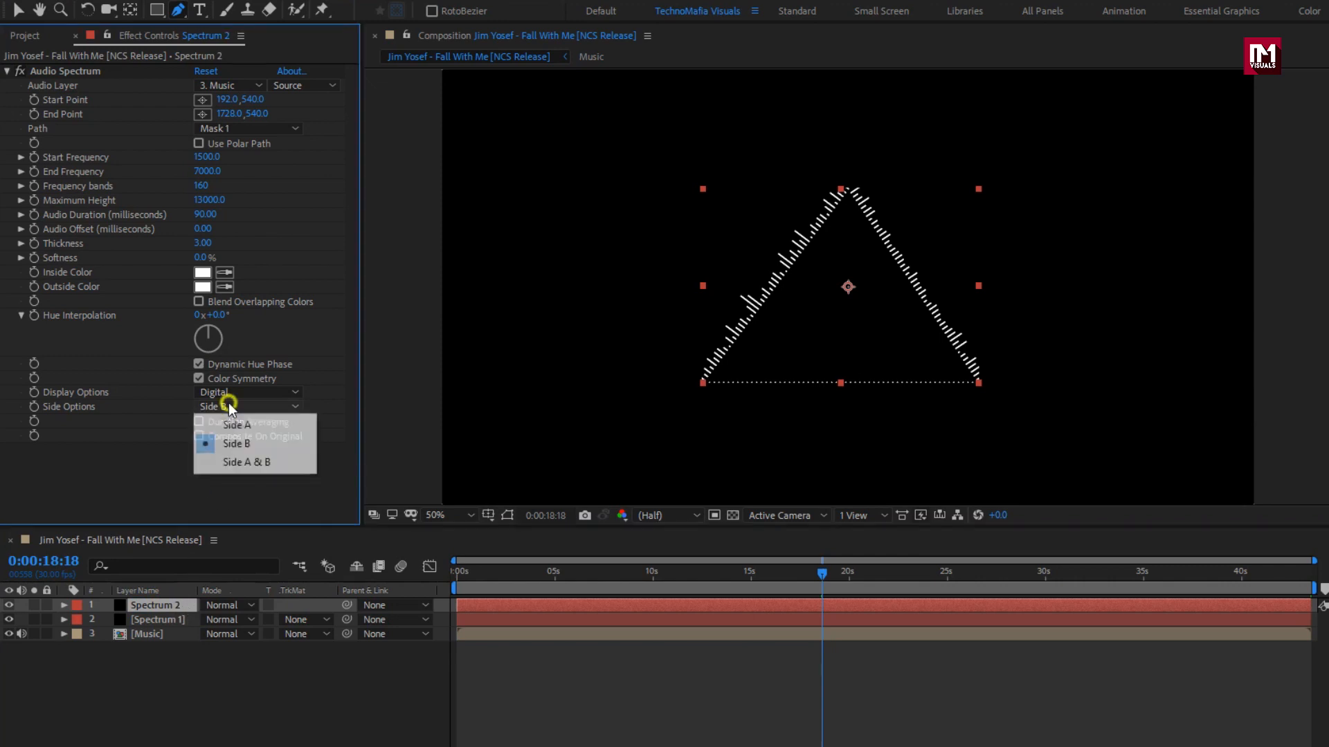
click(231, 429)
key(t)
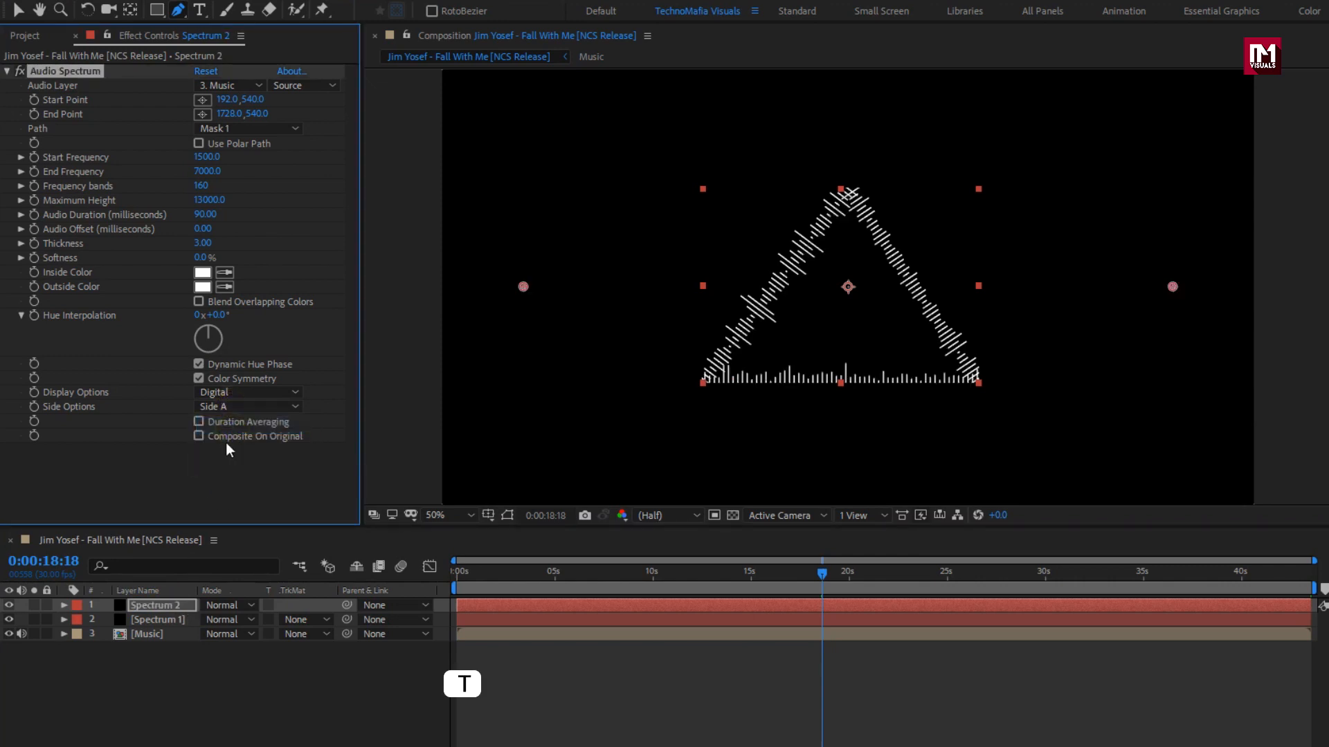
click(165, 605)
key(t)
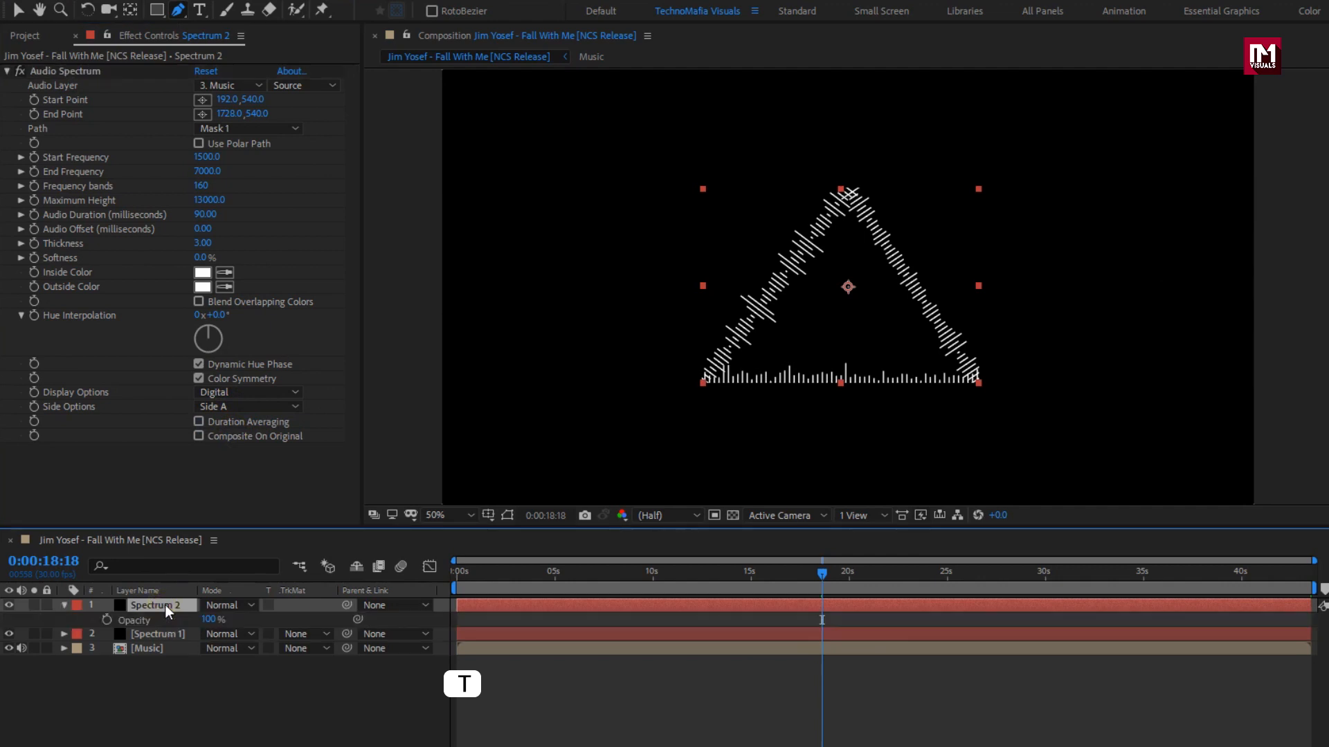
click(209, 620)
text(15)
key(Return)
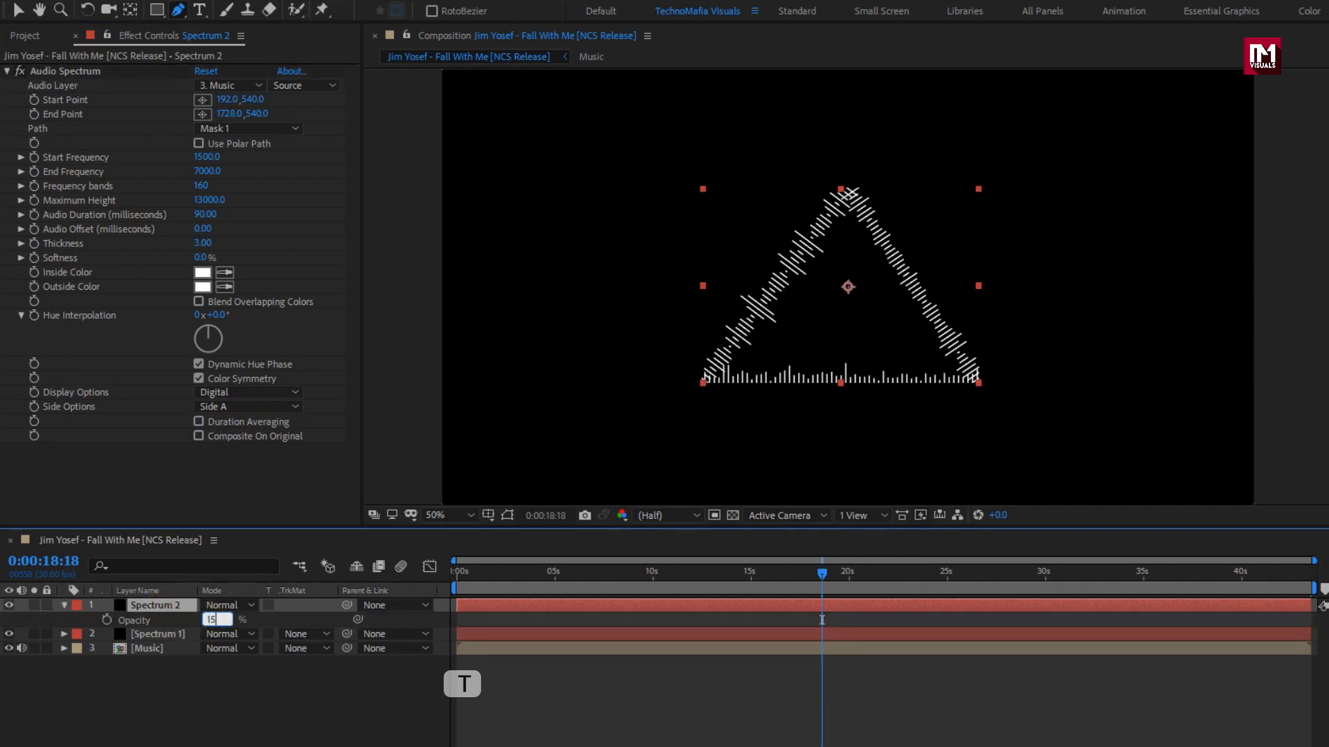
click(65, 604)
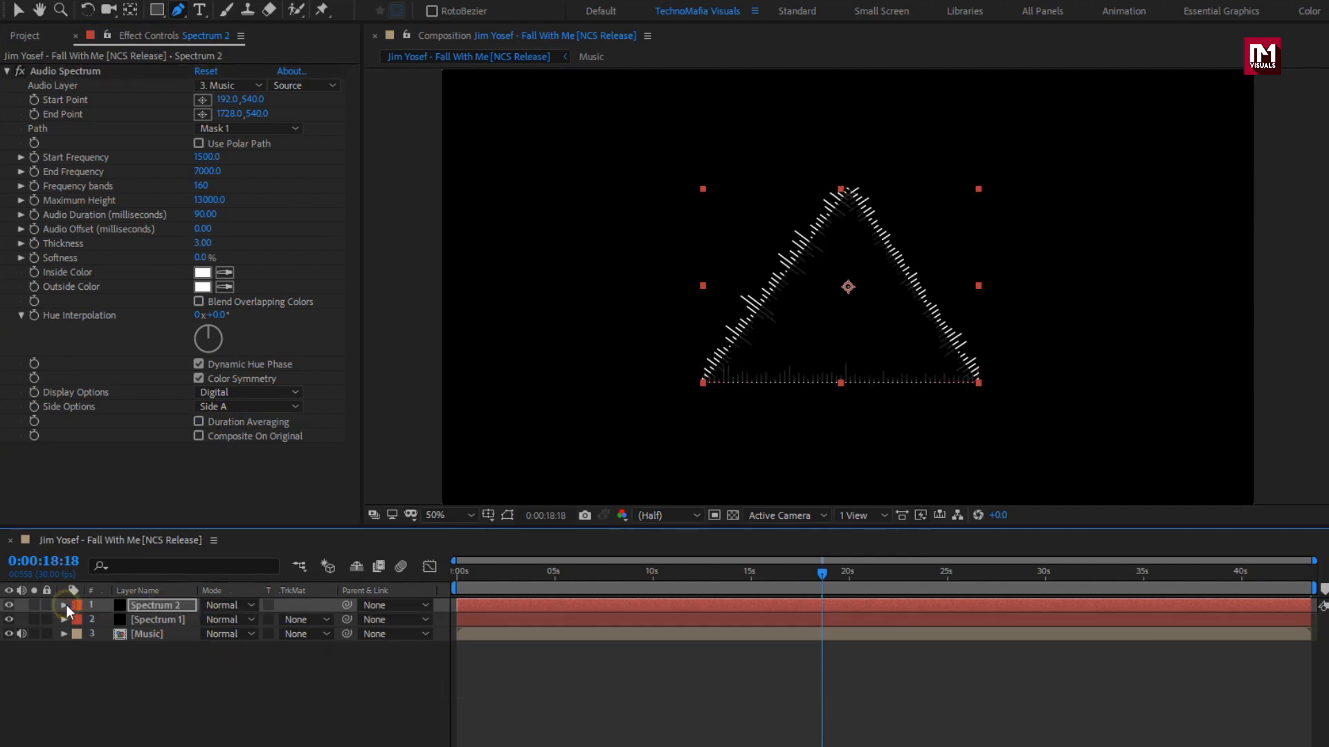
Create a black 1920 x 1080 px solid named Spectrum 3 and apply the Audio Spectrum effect to it.
click(149, 654)
right_click(155, 667)
mouse_move(243, 487)
click(409, 524)
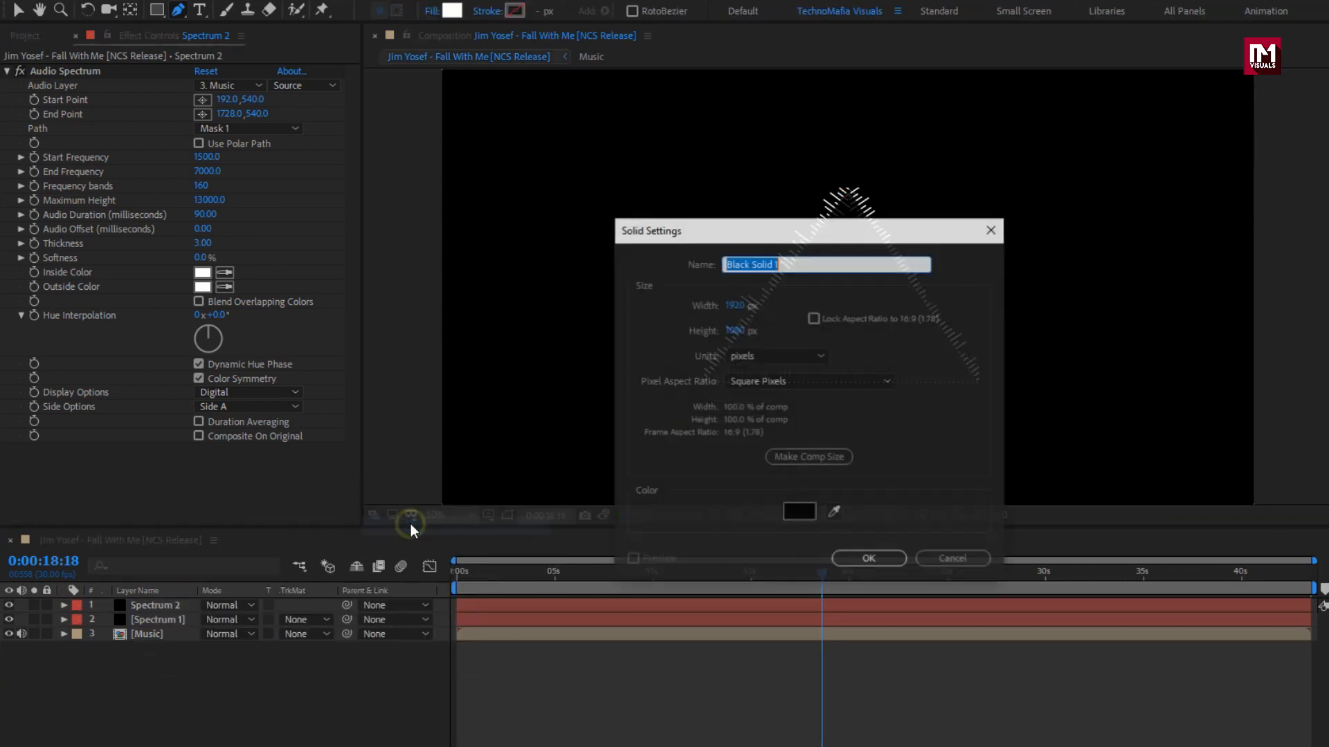
text(Spectrum 3)
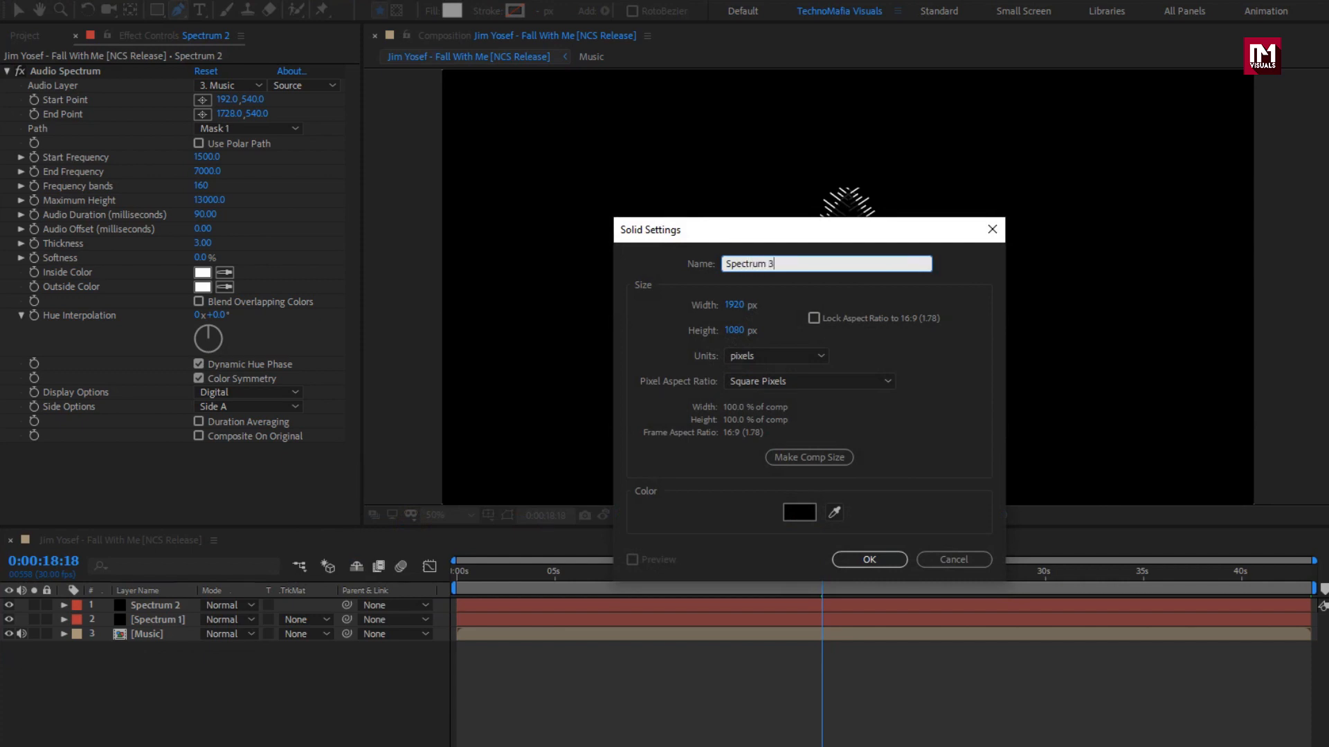
click(853, 558)
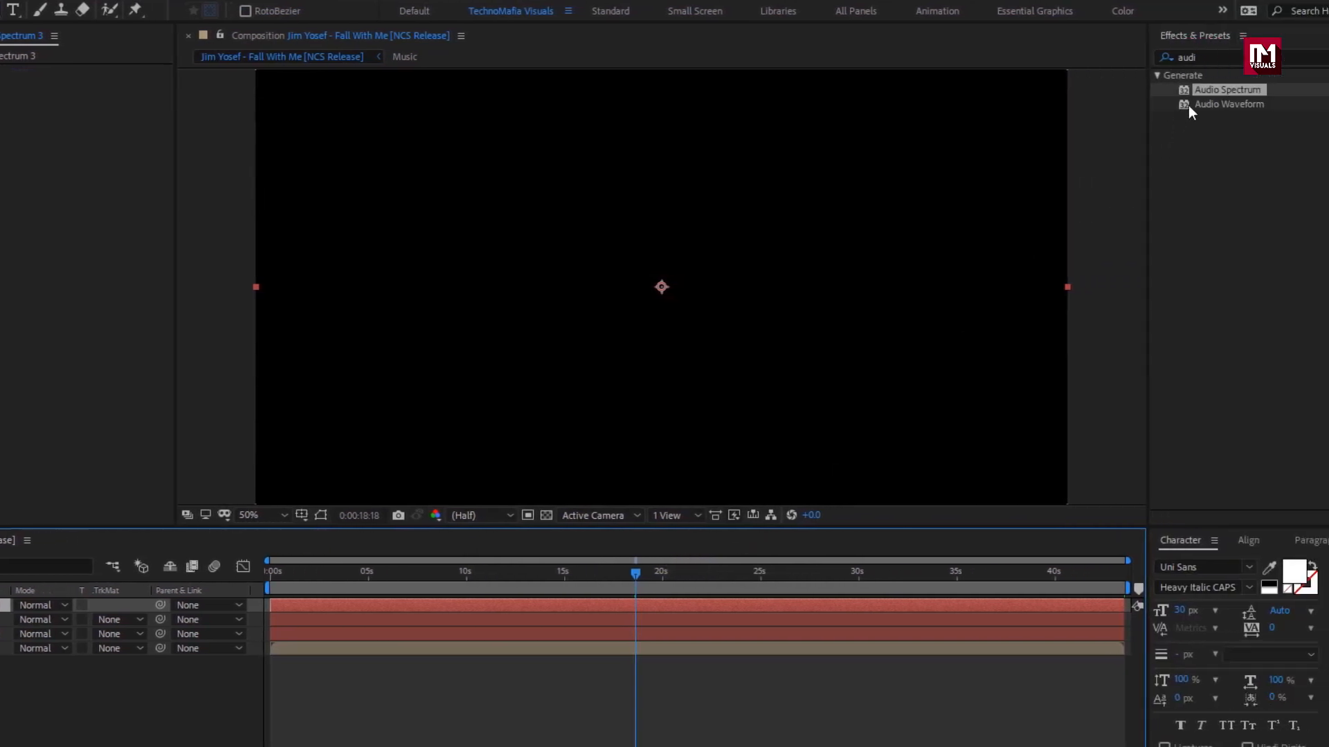
double_click(1179, 93)
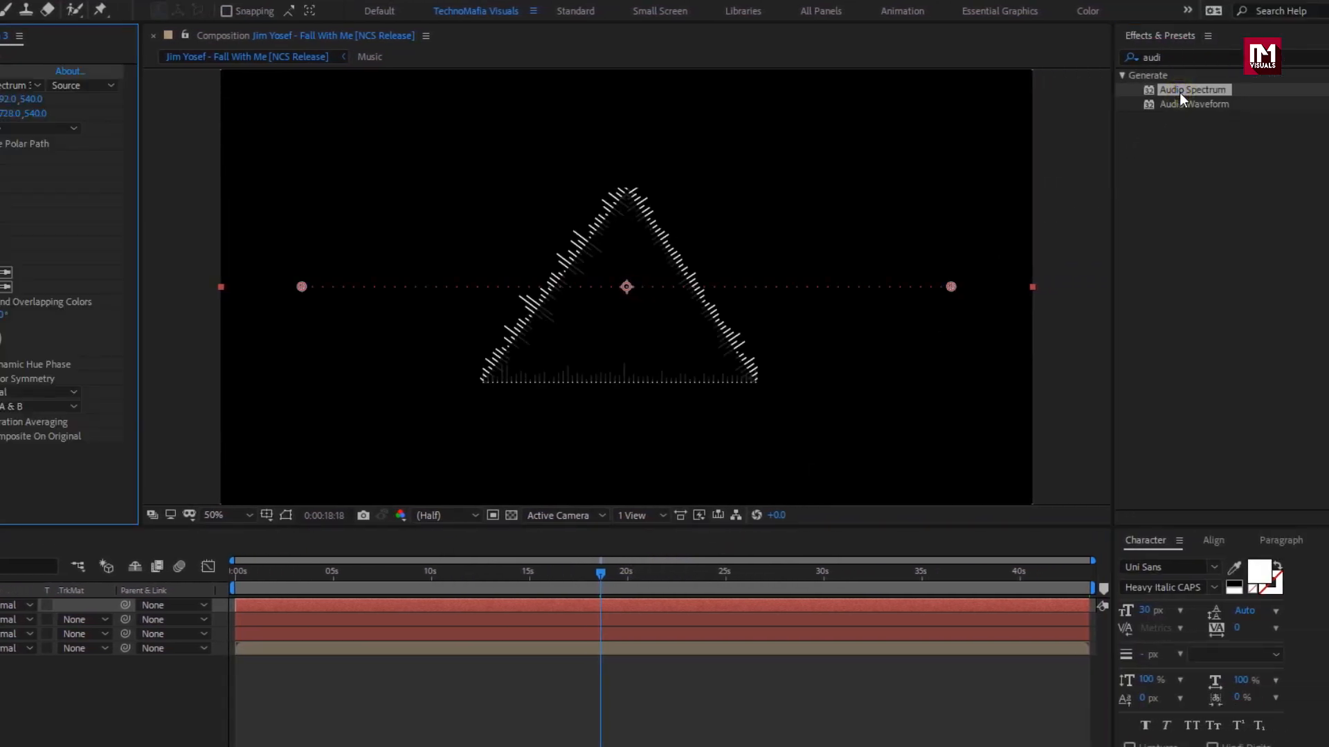
Draw a closed triangular mask with the Pen tool on Spectrum 3, surrounding the existing spectrum triangle.
click(180, 9)
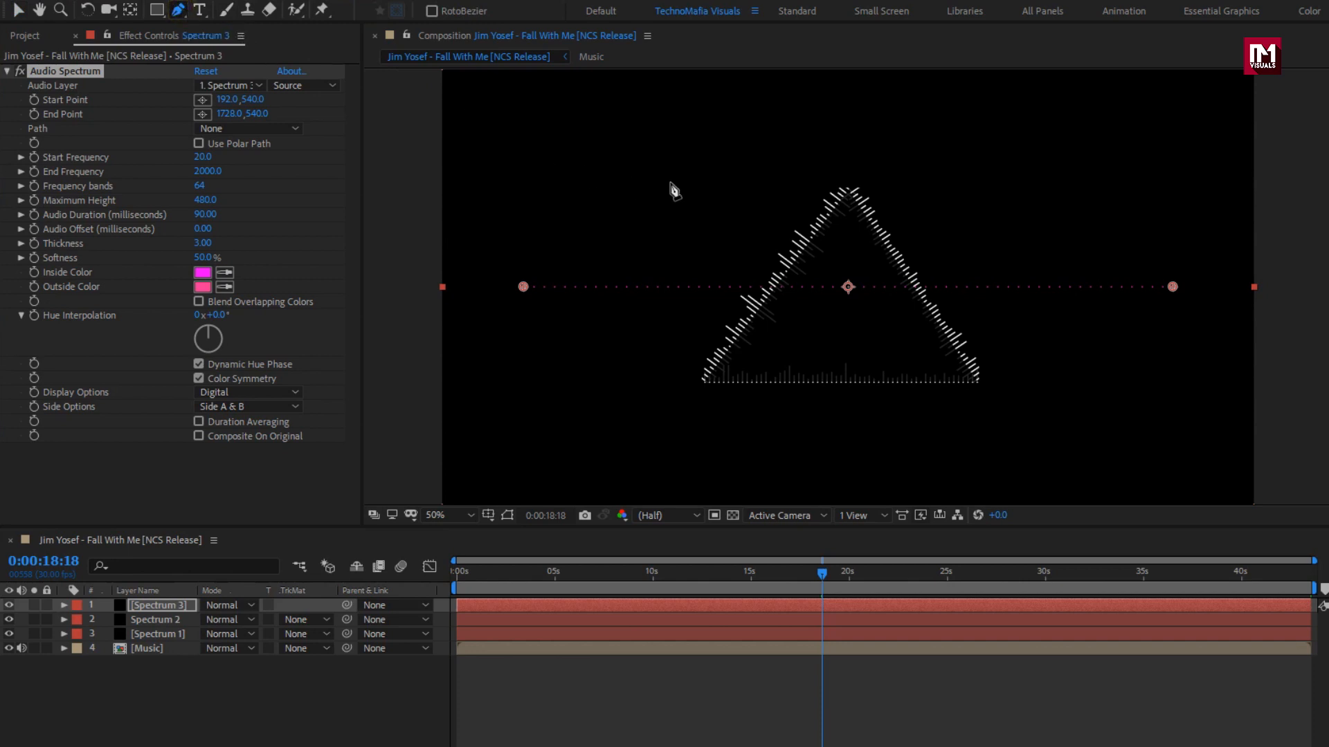
click(848, 150)
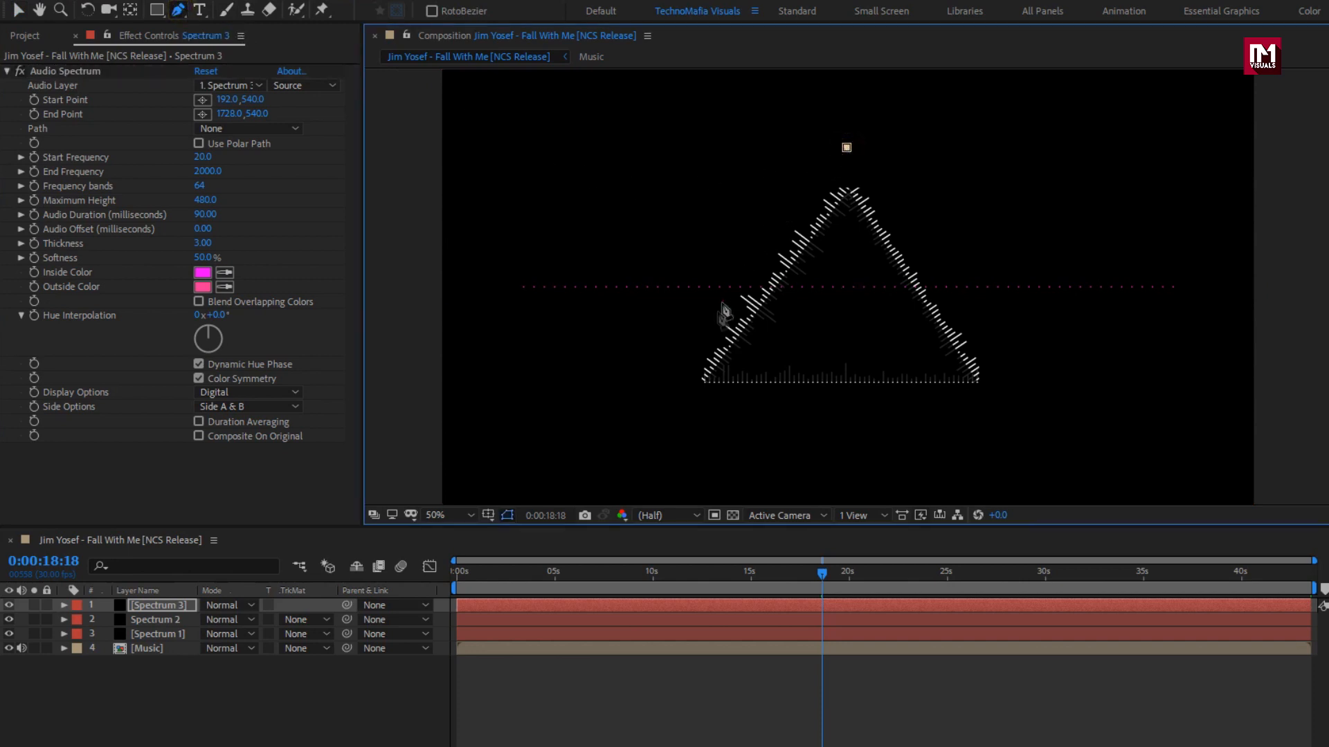
click(653, 396)
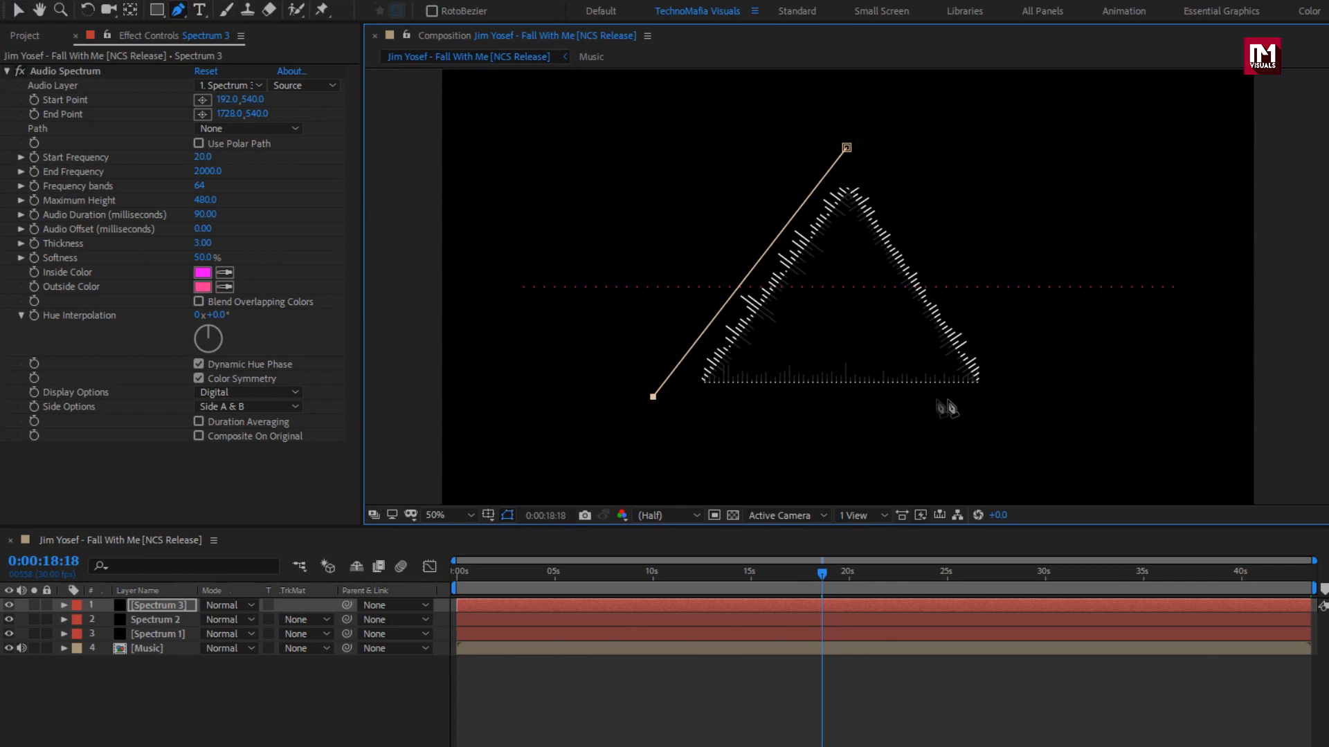
click(1023, 397)
click(847, 148)
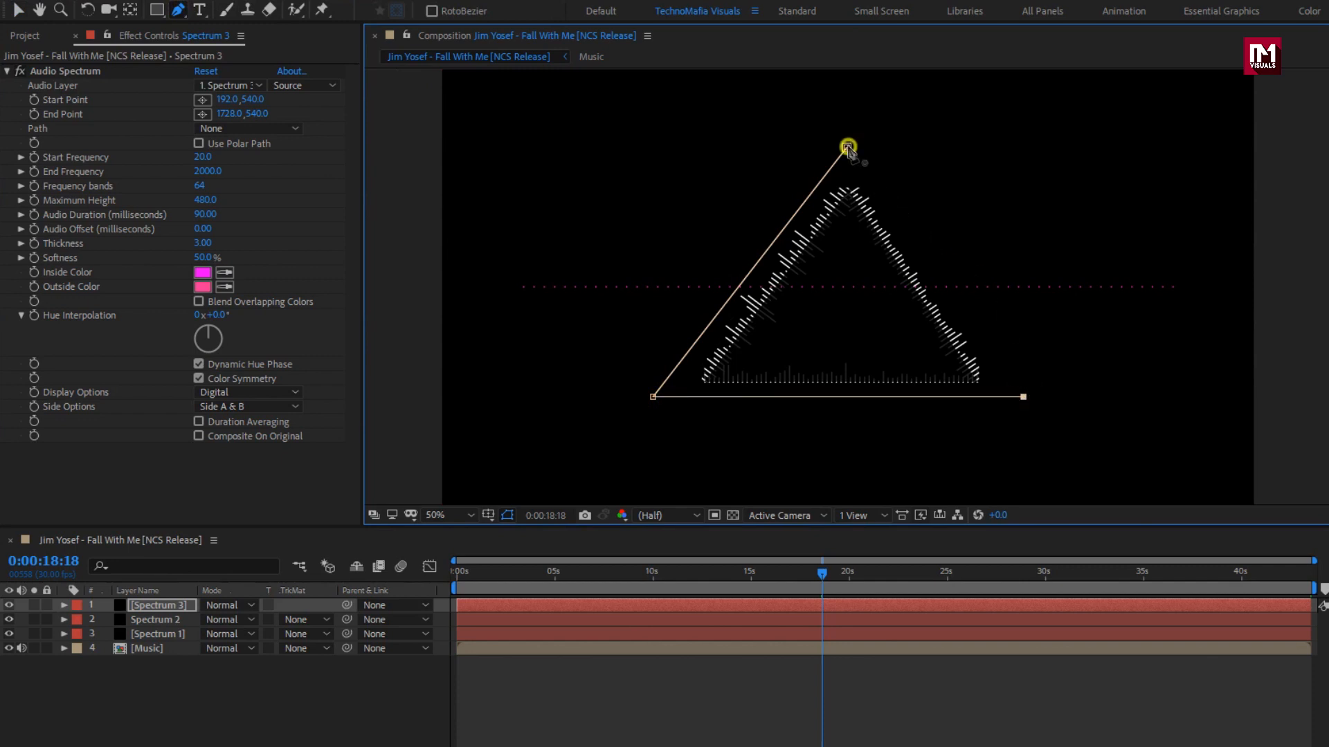
Move the corner points of Spectrum 3's triangular mask slightly outward to even its spacing around the inner triangle.
click(1022, 399)
click(651, 397)
drag(647, 398, 642, 399)
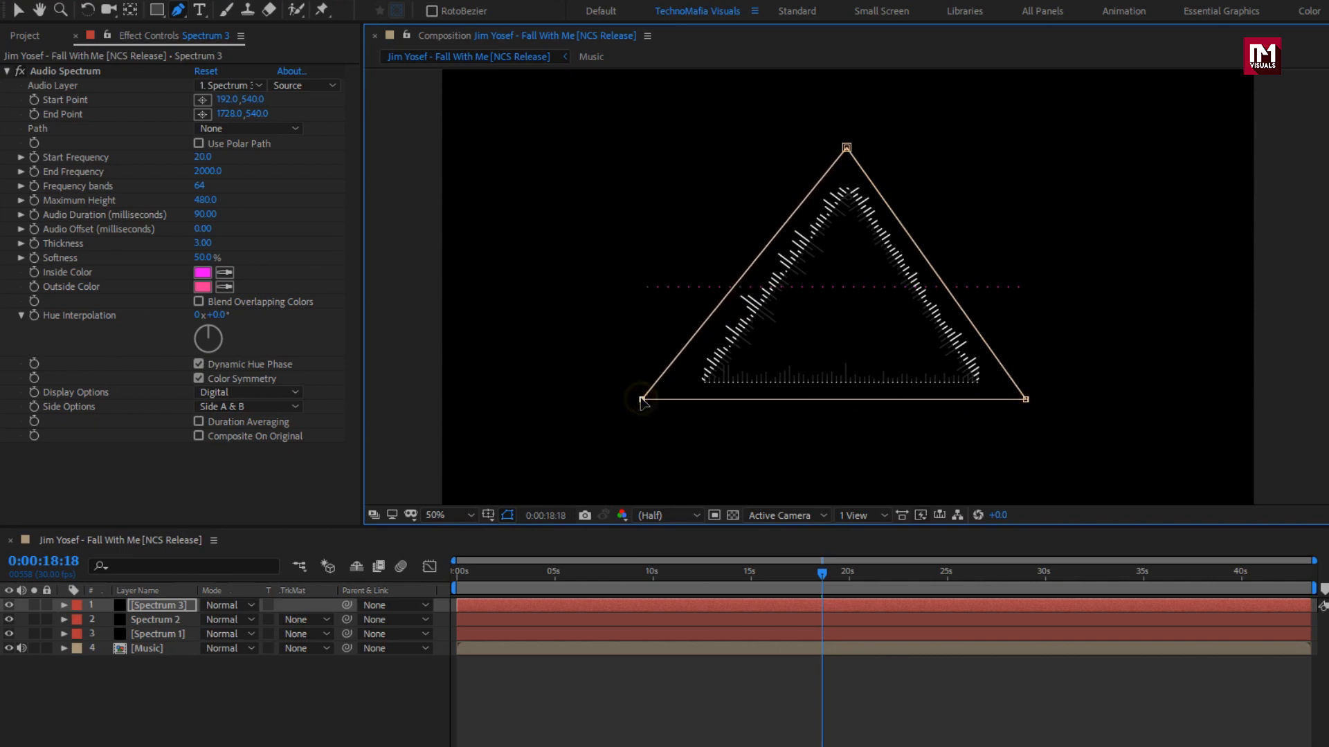
click(847, 143)
drag(1024, 399, 1029, 403)
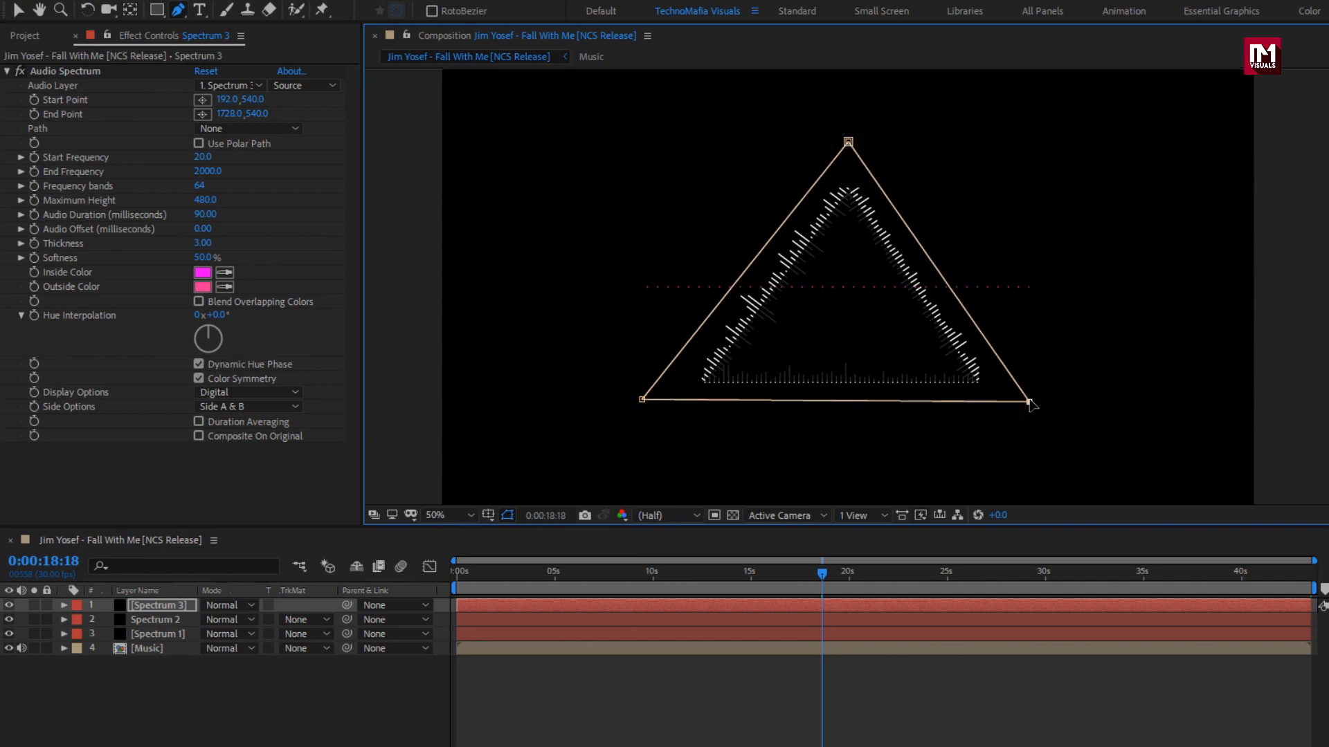
Set Spectrum 3's Audio Layer to Music and its Path to Mask 1, and hide the mask outline.
click(260, 85)
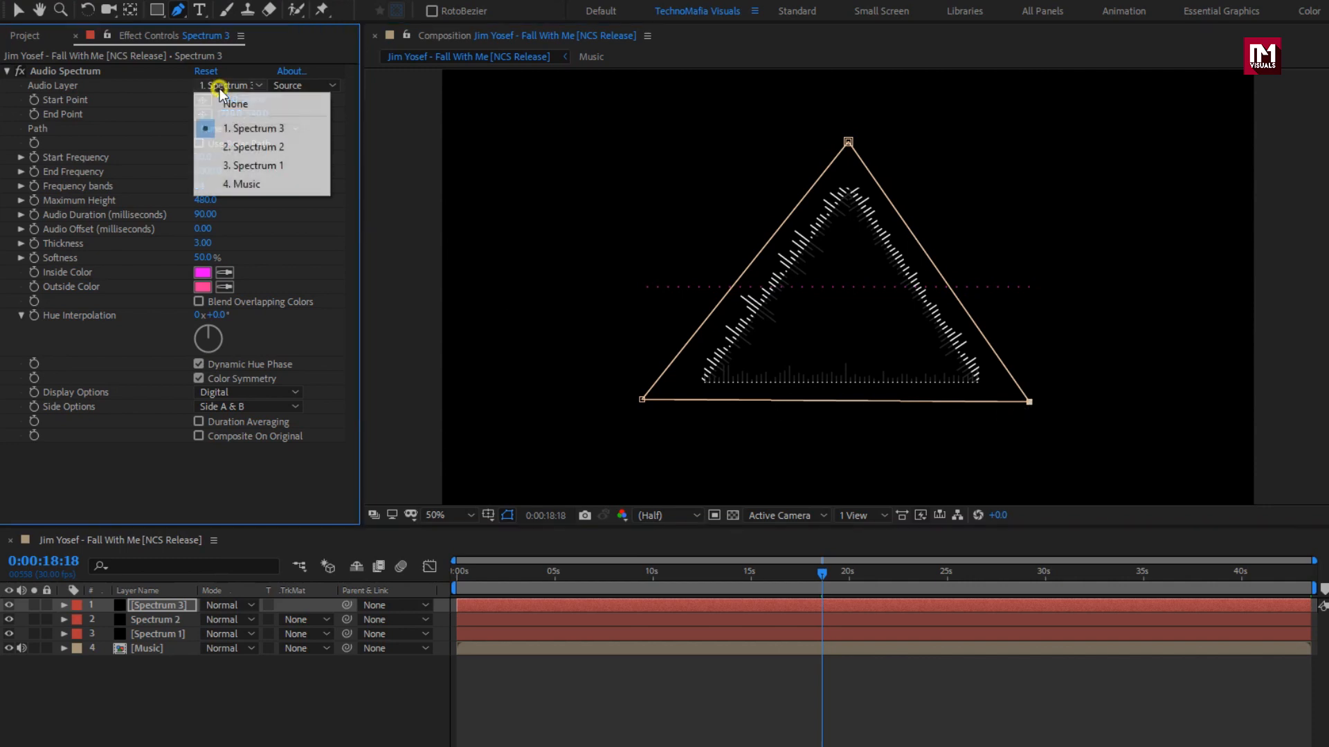
click(235, 183)
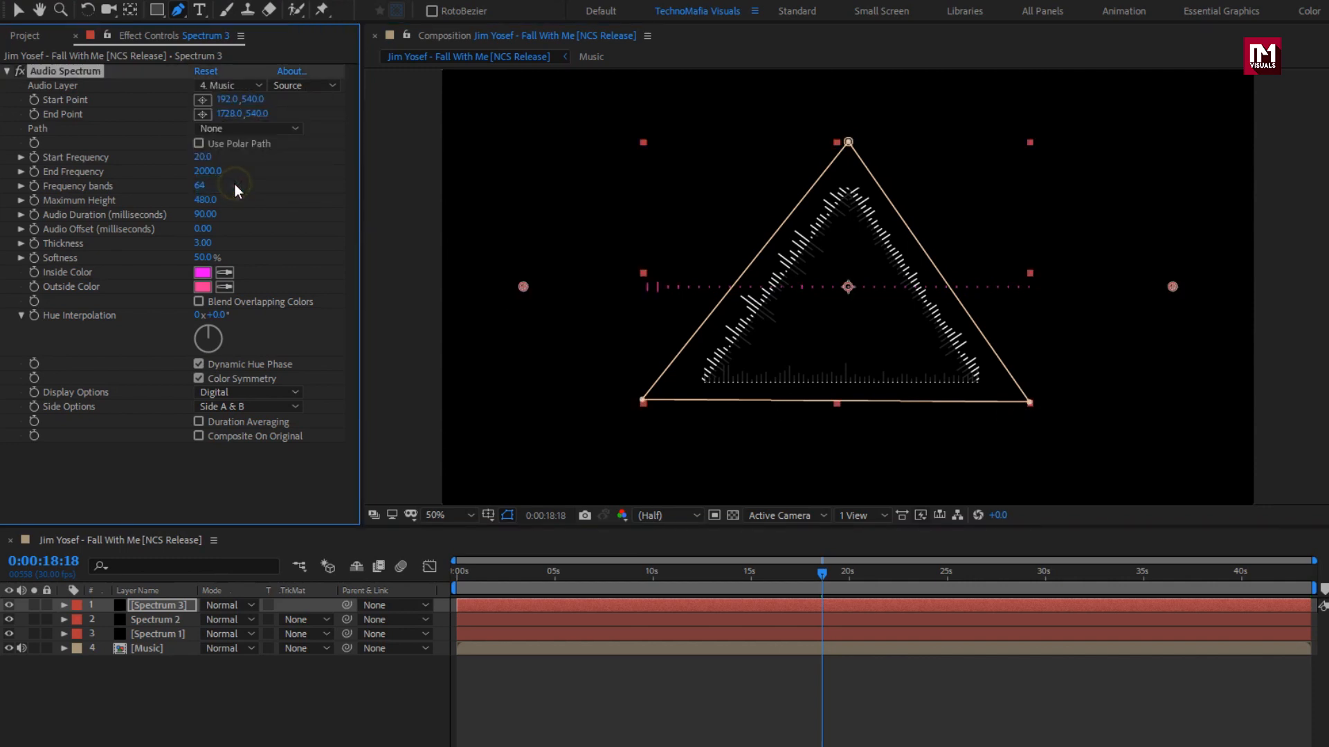
click(241, 127)
click(243, 170)
click(511, 512)
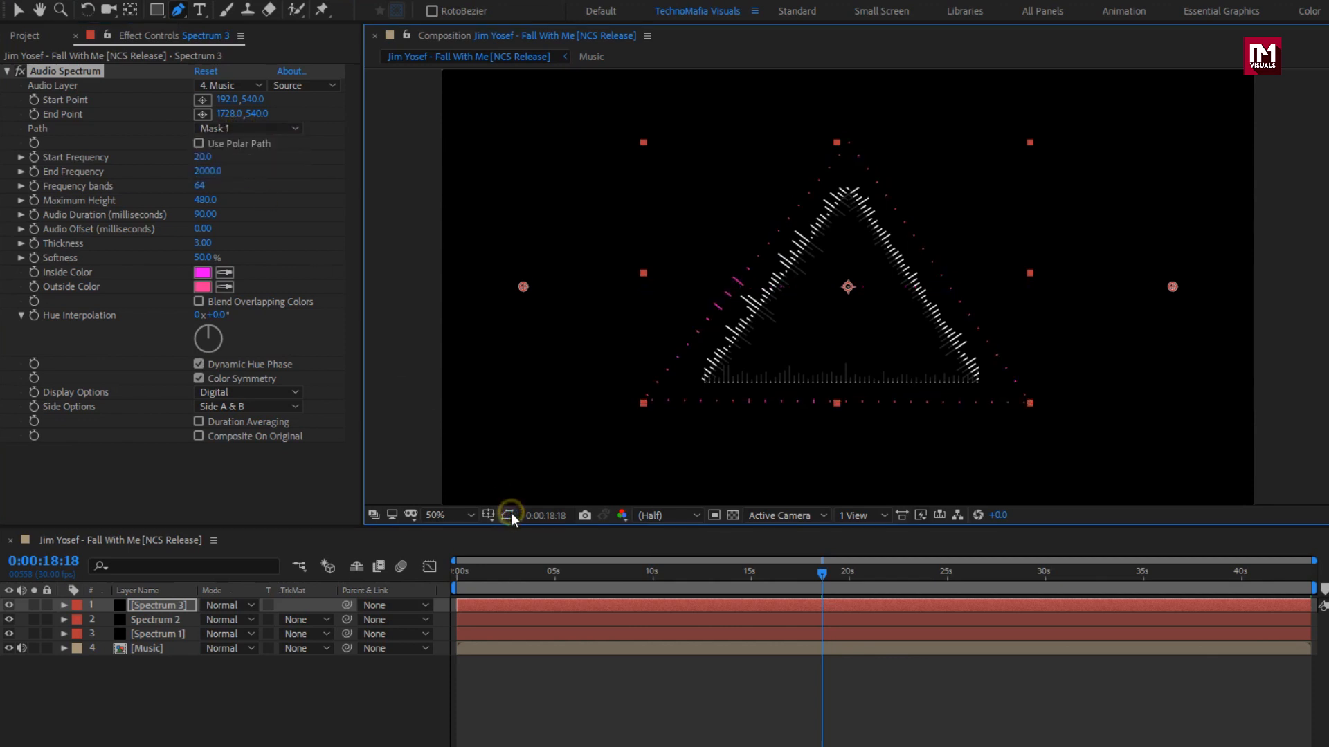
Set Spectrum 3's Start Frequency to 1500 and End Frequency to 8000.
click(202, 158)
text(1500)
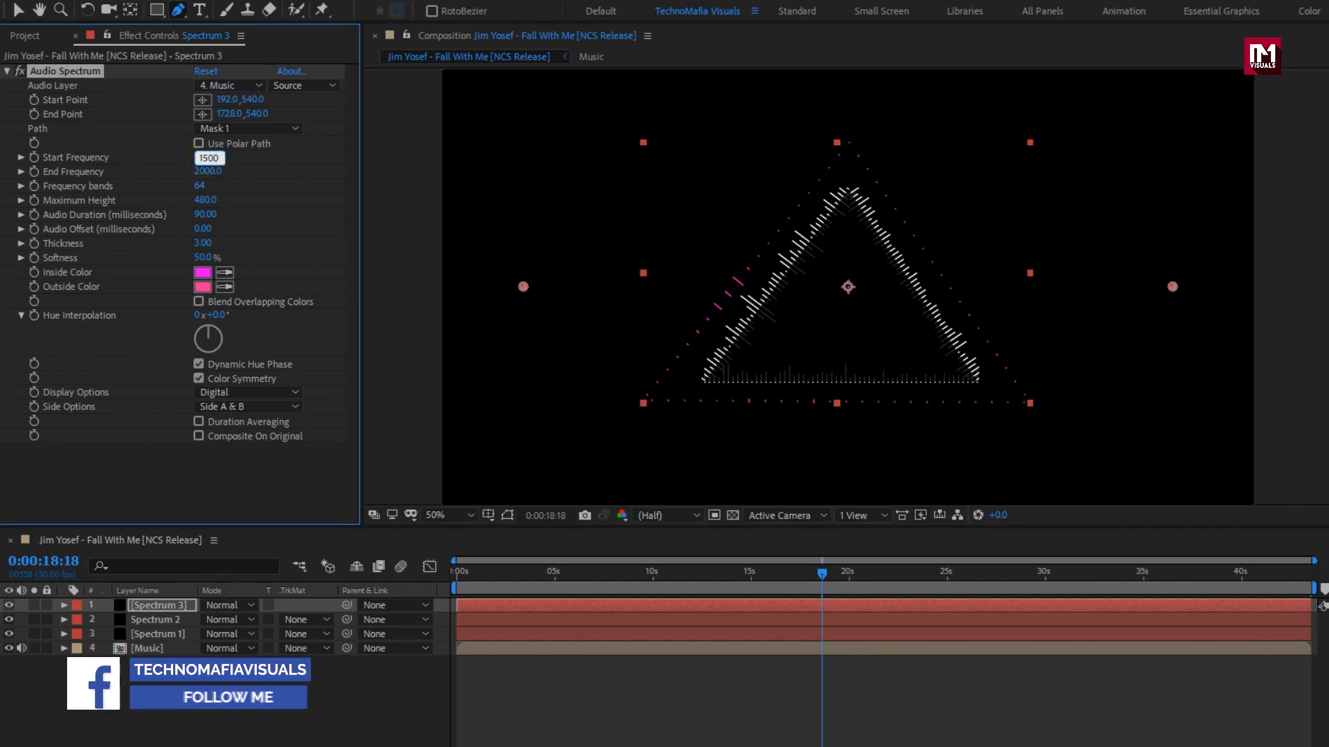
click(206, 171)
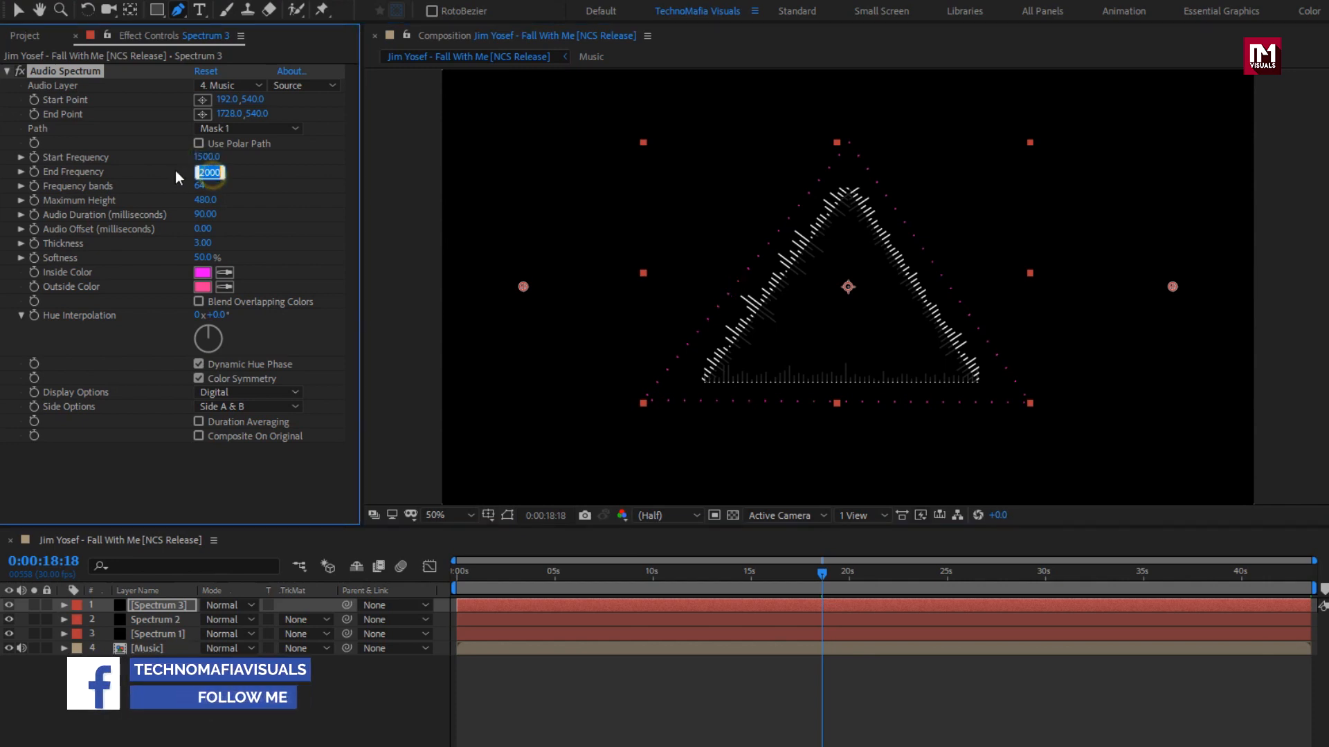
text(8000)
key(Return)
Set Spectrum 3's Frequency bands to 100 and Maximum Height to 13000.
click(203, 186)
text(100)
key(Return)
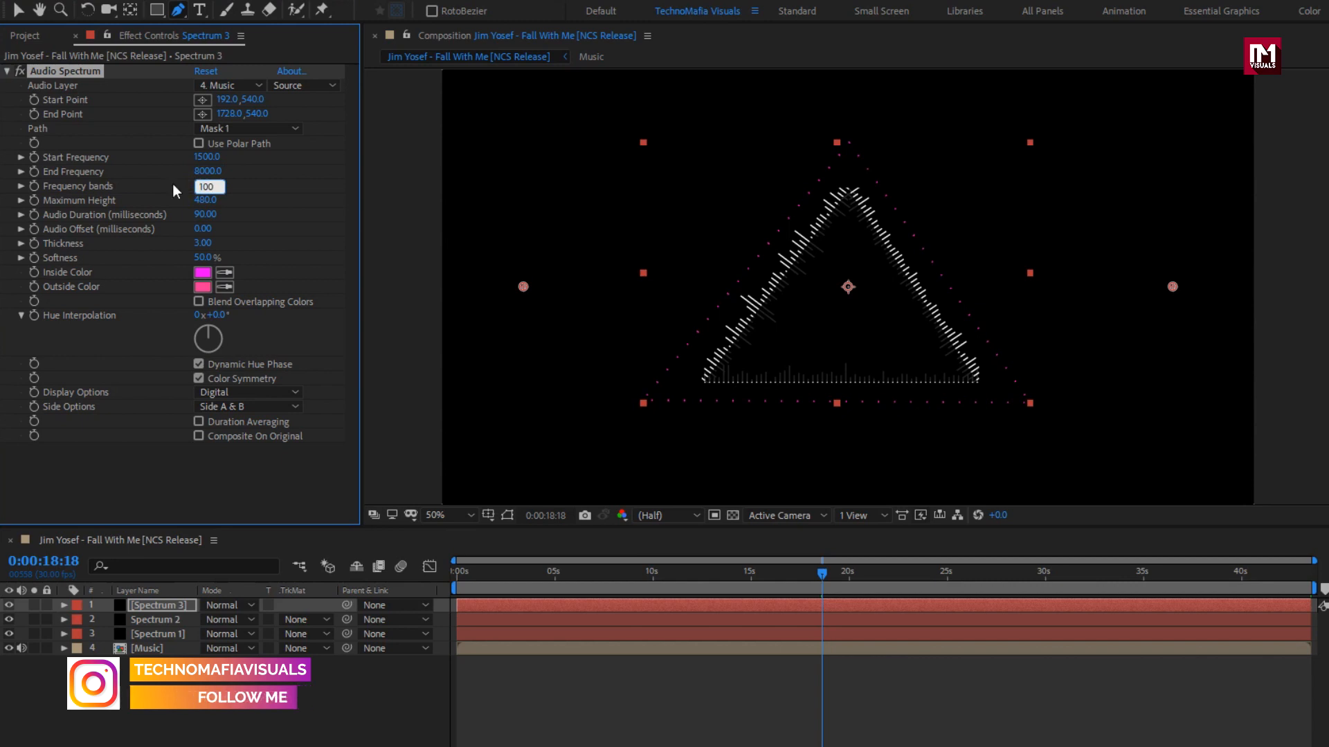
click(204, 200)
text(13000)
key(Return)
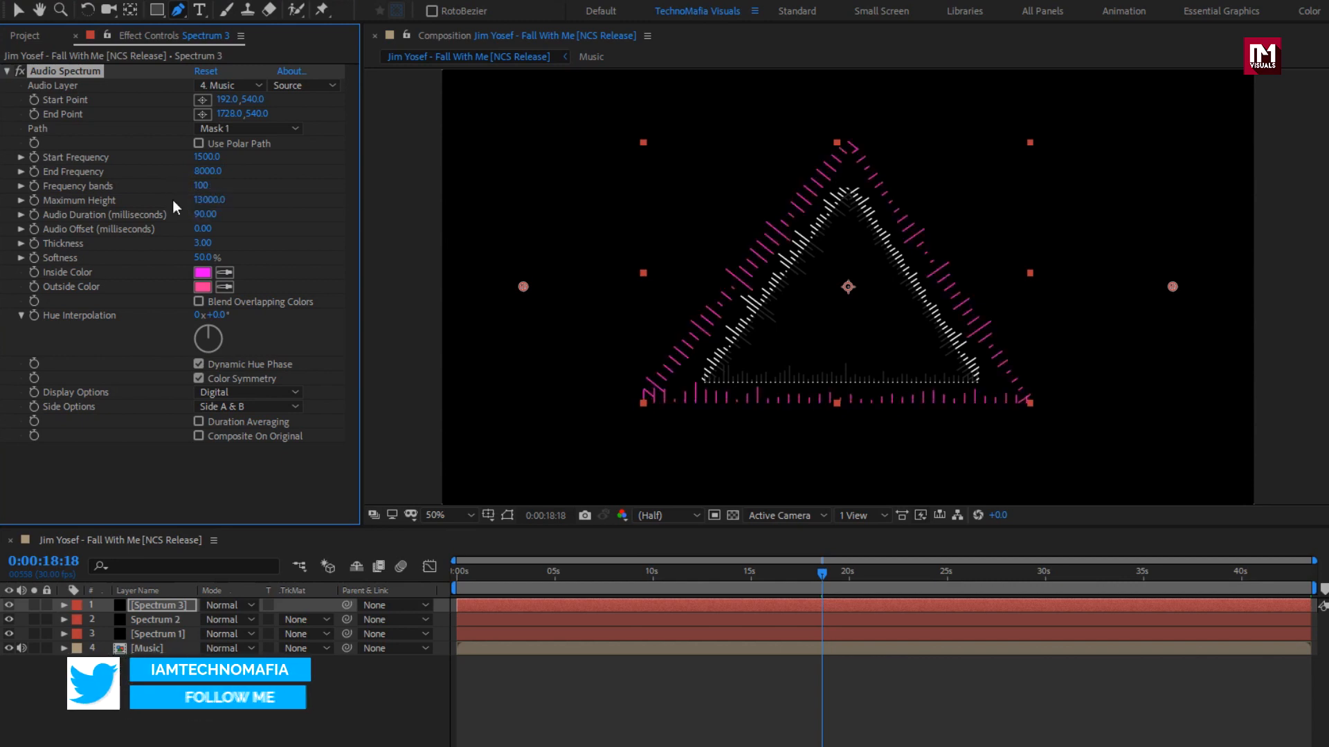
Set Spectrum 3's Thickness to 6 and change both its Inside Color and Outside Color to white.
drag(200, 242, 173, 245)
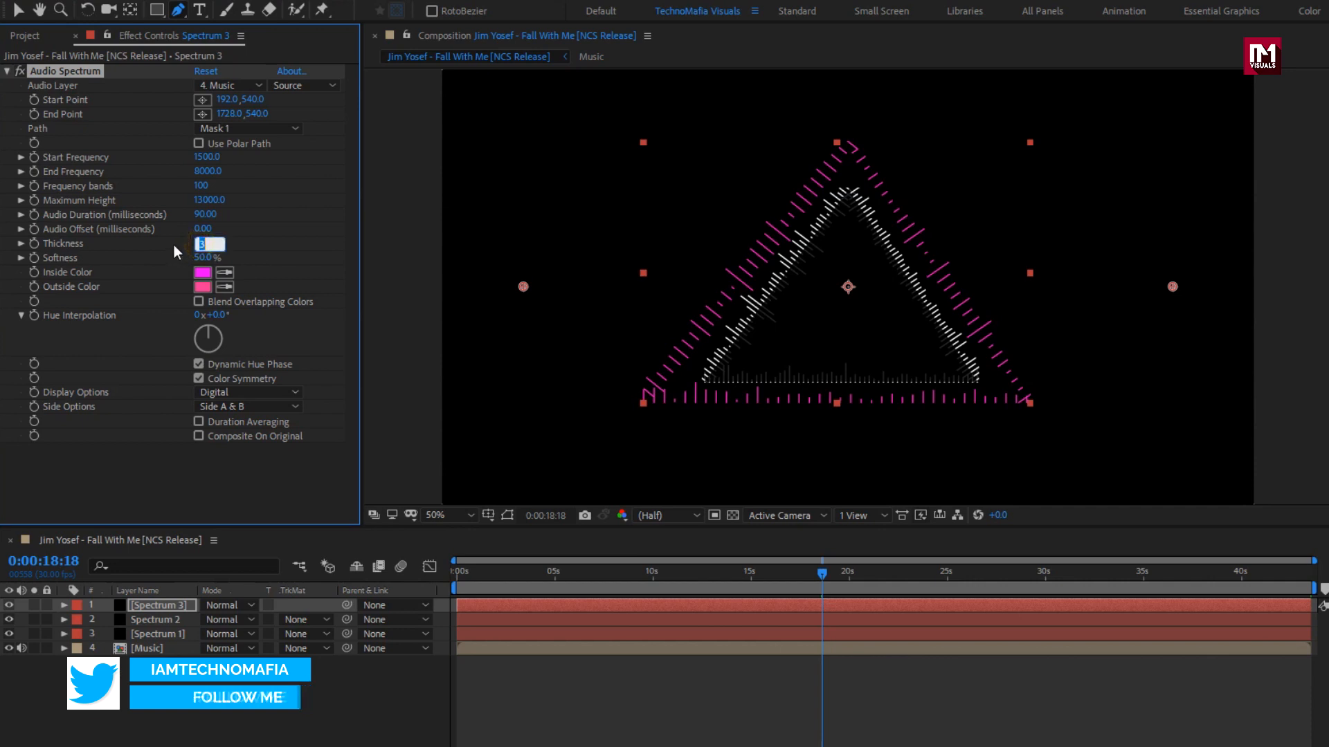
click(202, 272)
drag(182, 268, 92, 250)
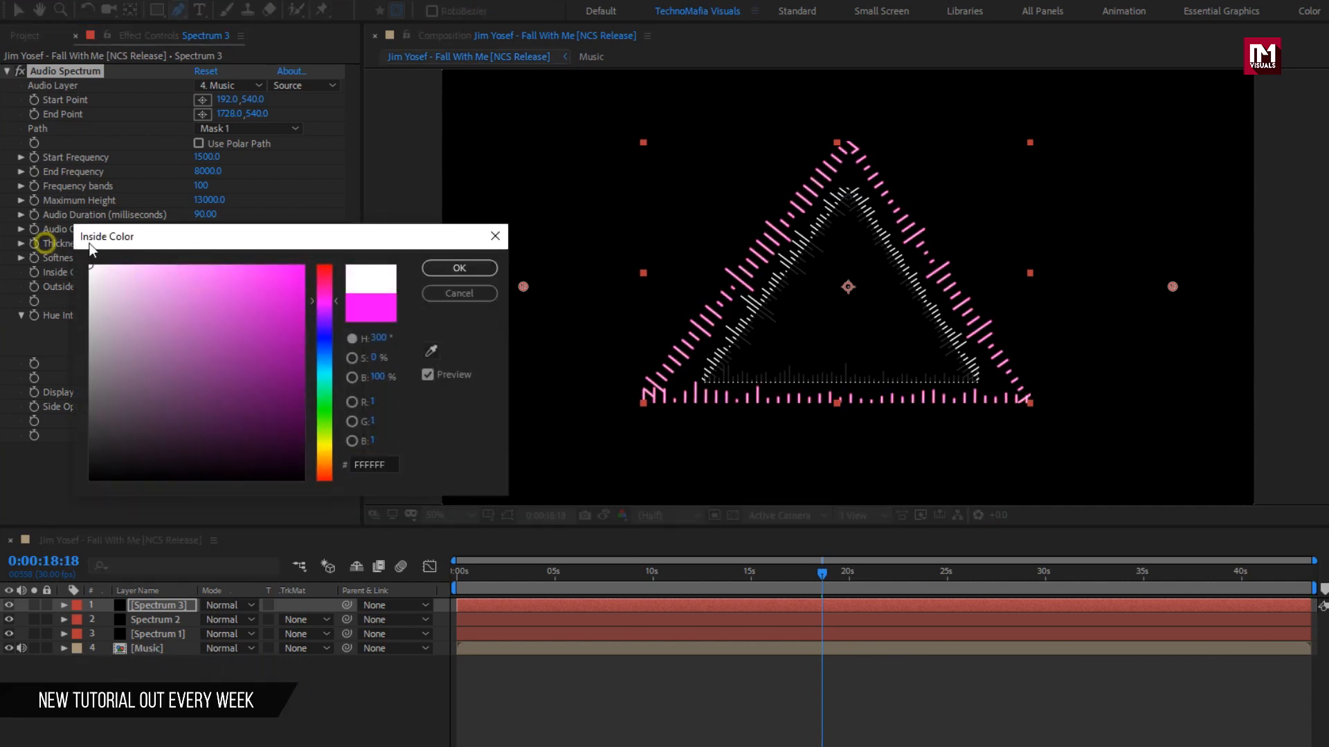
click(436, 269)
click(202, 287)
drag(175, 303, 91, 271)
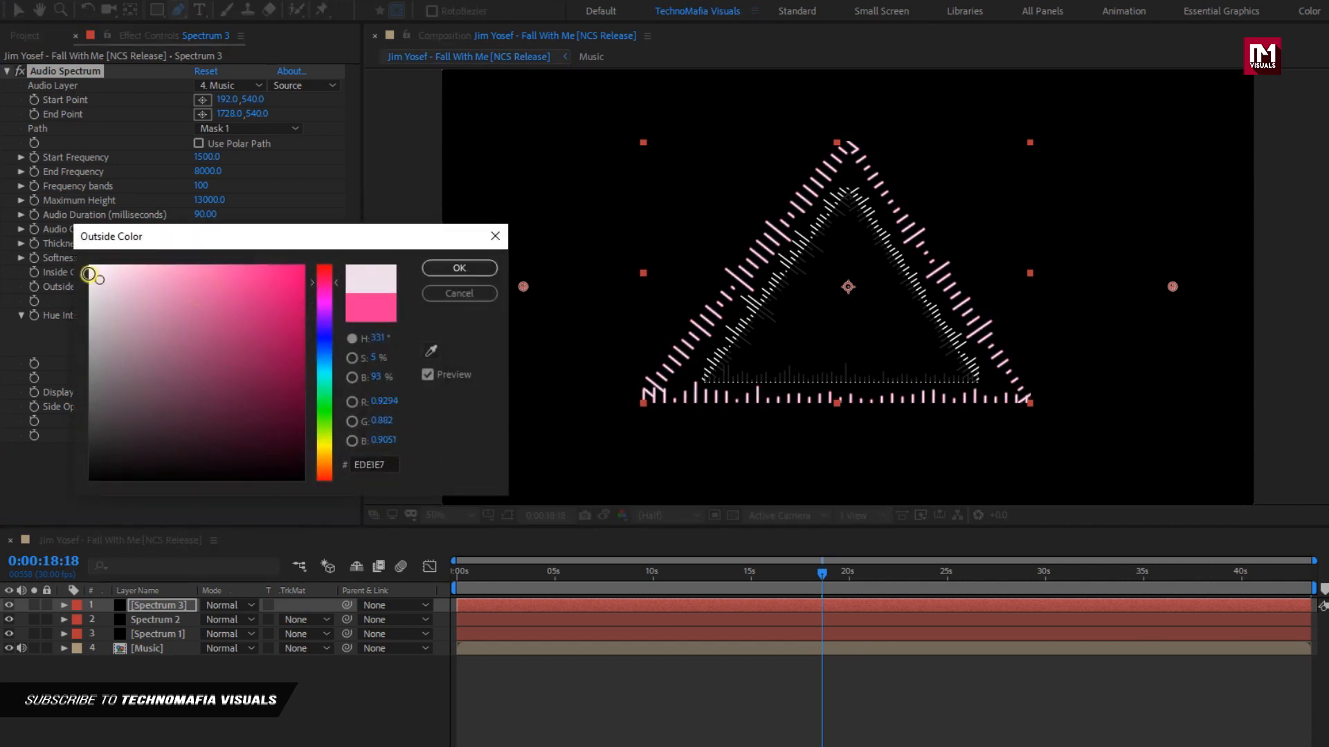
click(439, 270)
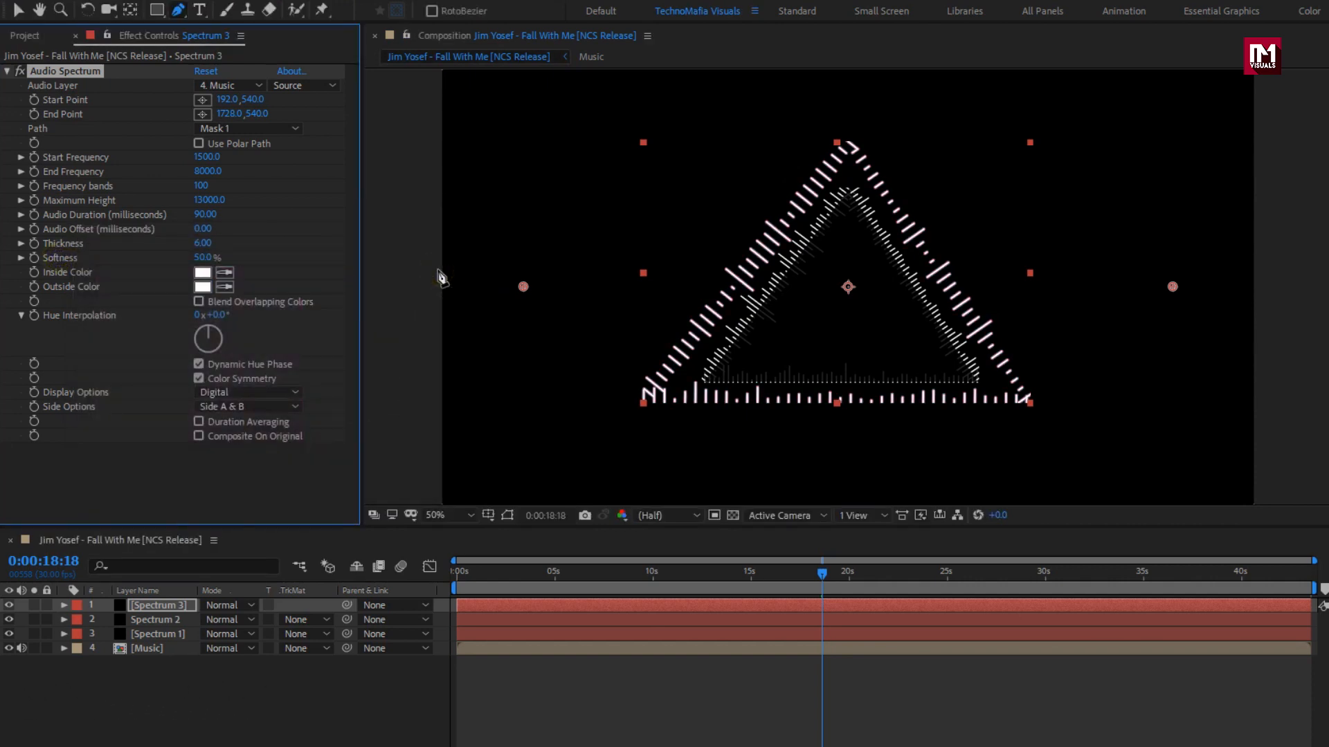
Set Spectrum 3's Display Options to Analog dots and its Side Options to Side B.
click(259, 392)
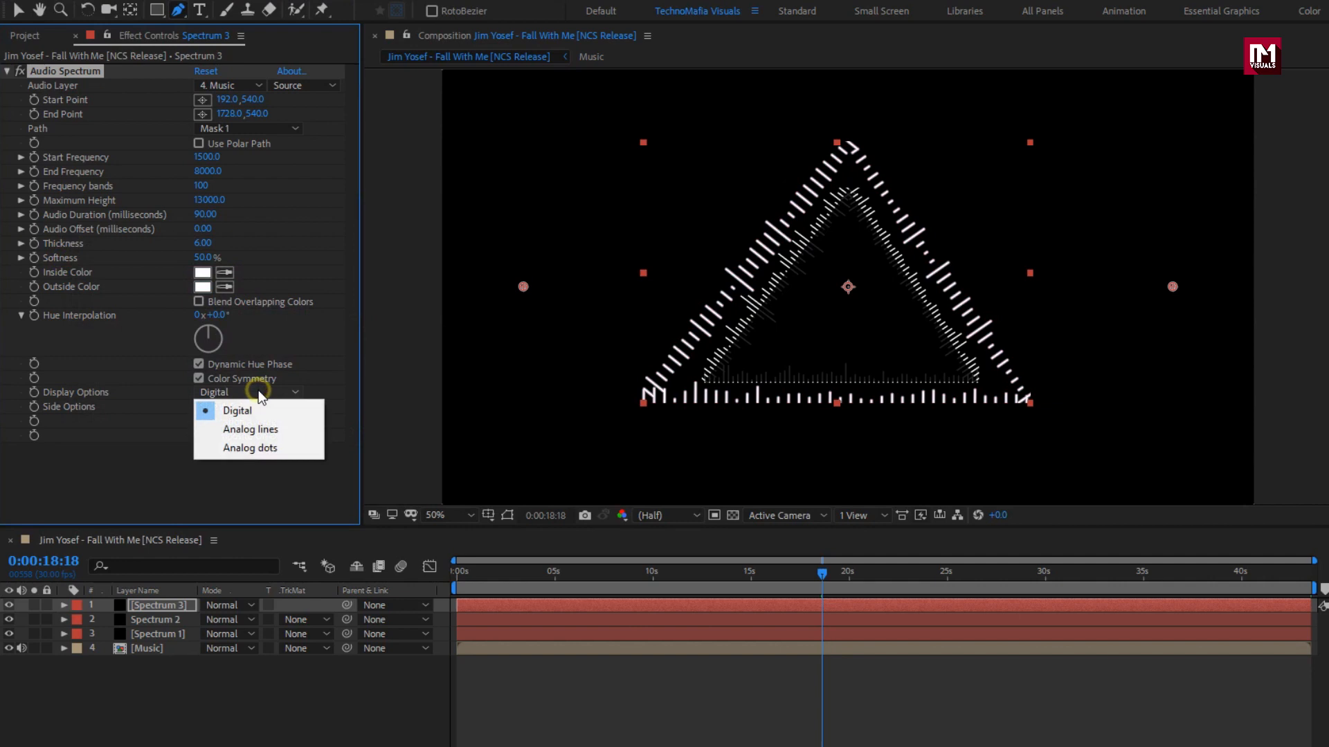
click(259, 447)
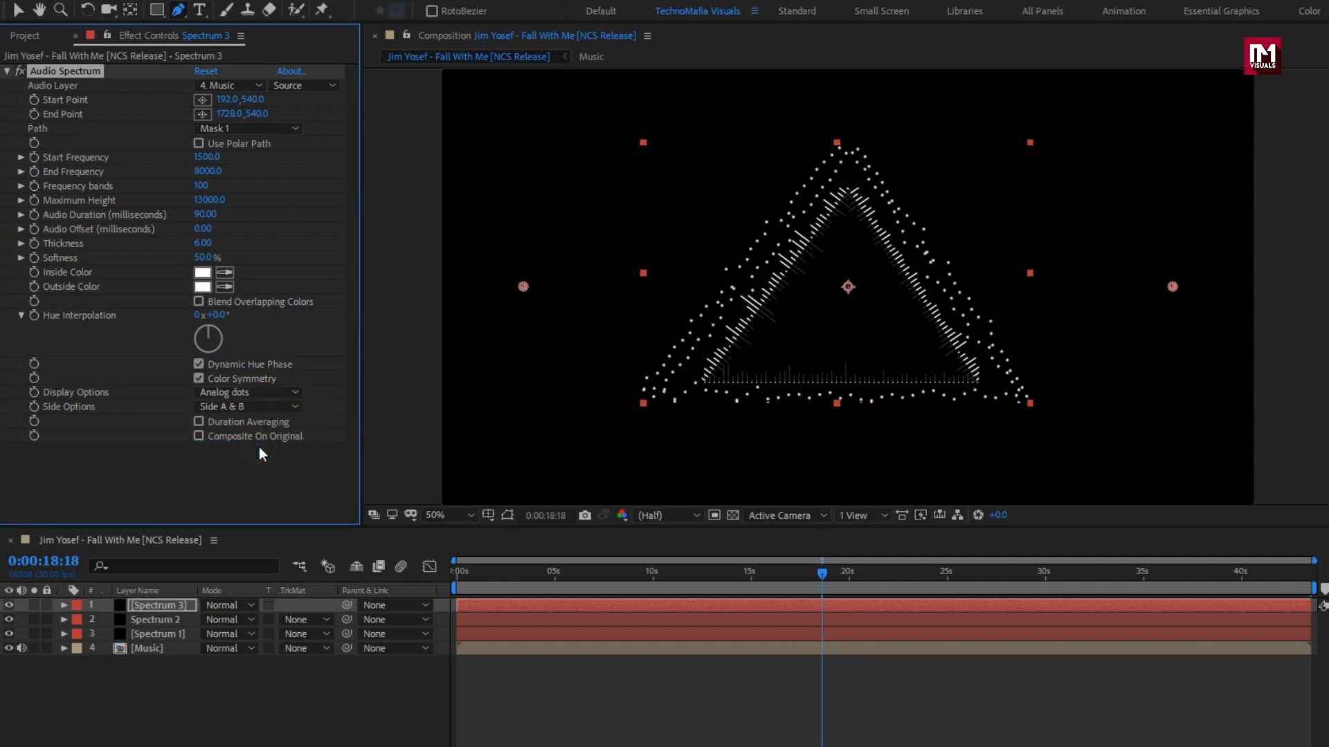
click(252, 407)
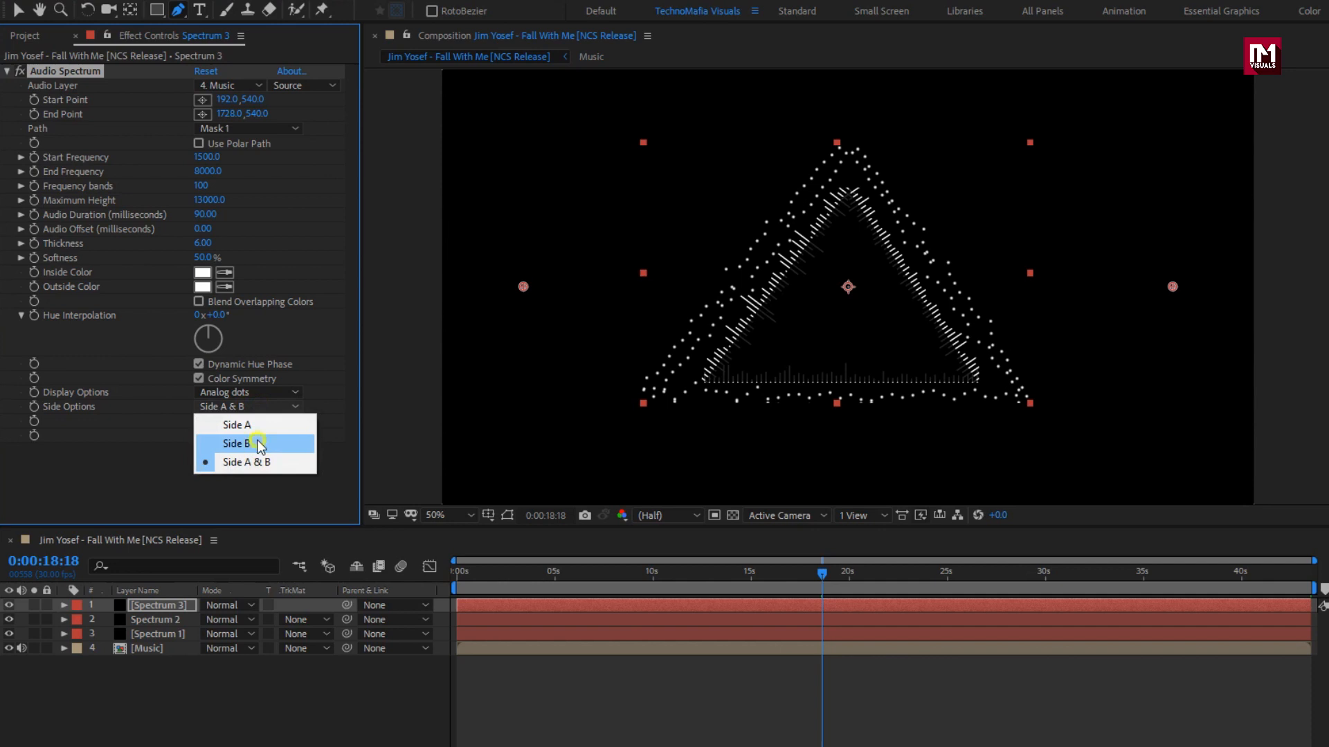
click(257, 441)
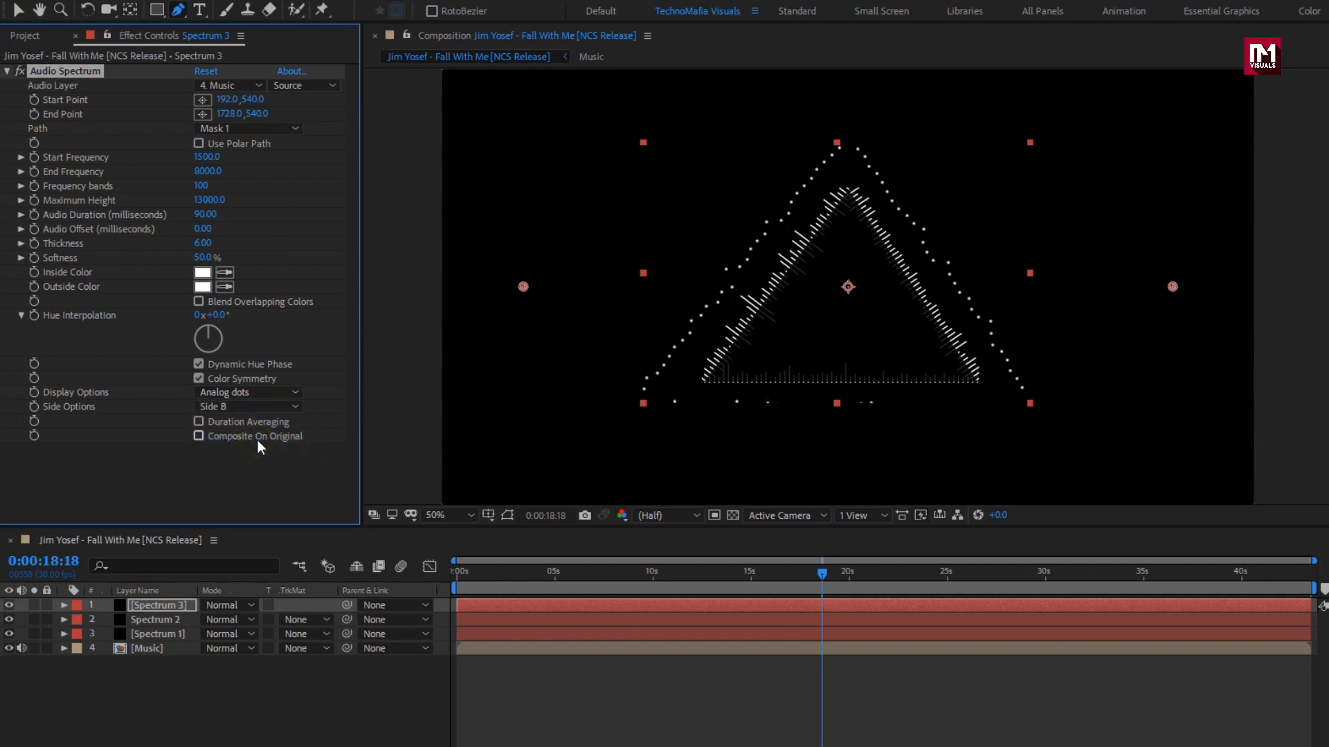
Show the mask outlines and nudge the two bottom corners of Spectrum 3's triangular mask slightly down to level its base.
drag(557, 573, 687, 579)
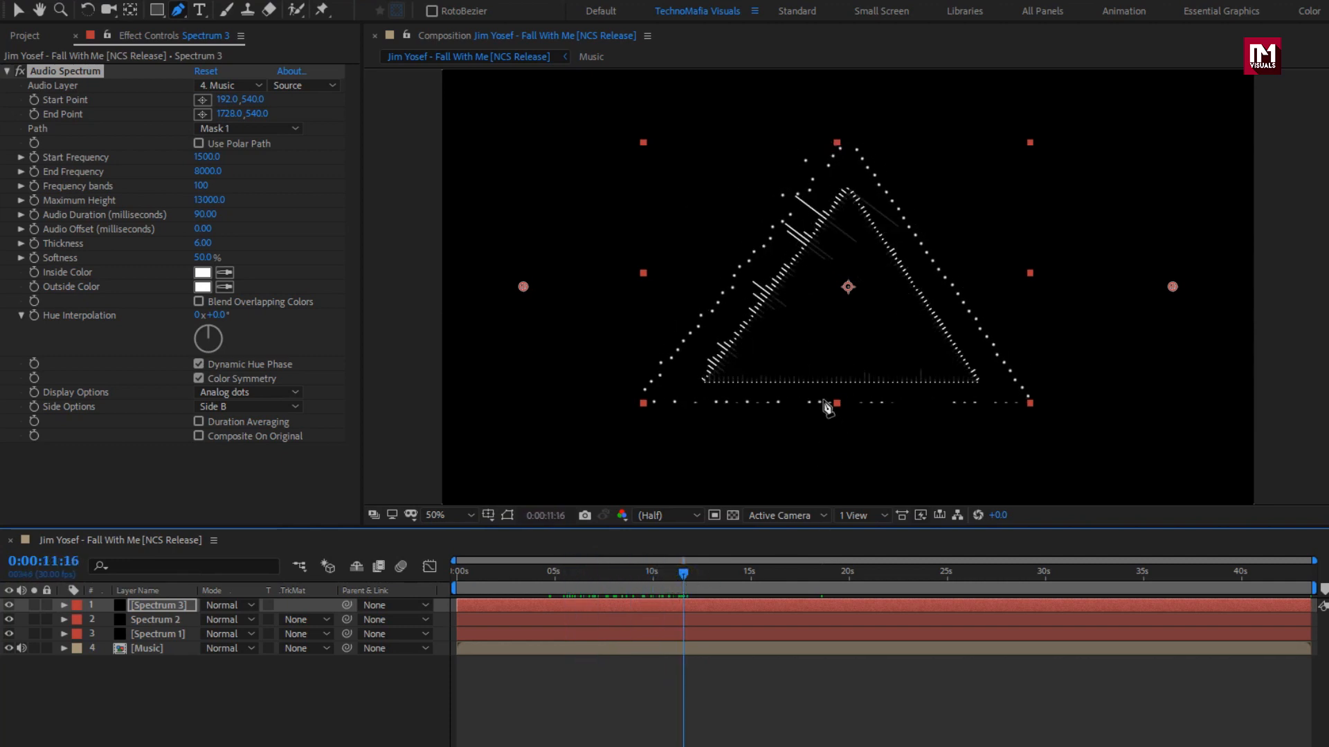
click(508, 514)
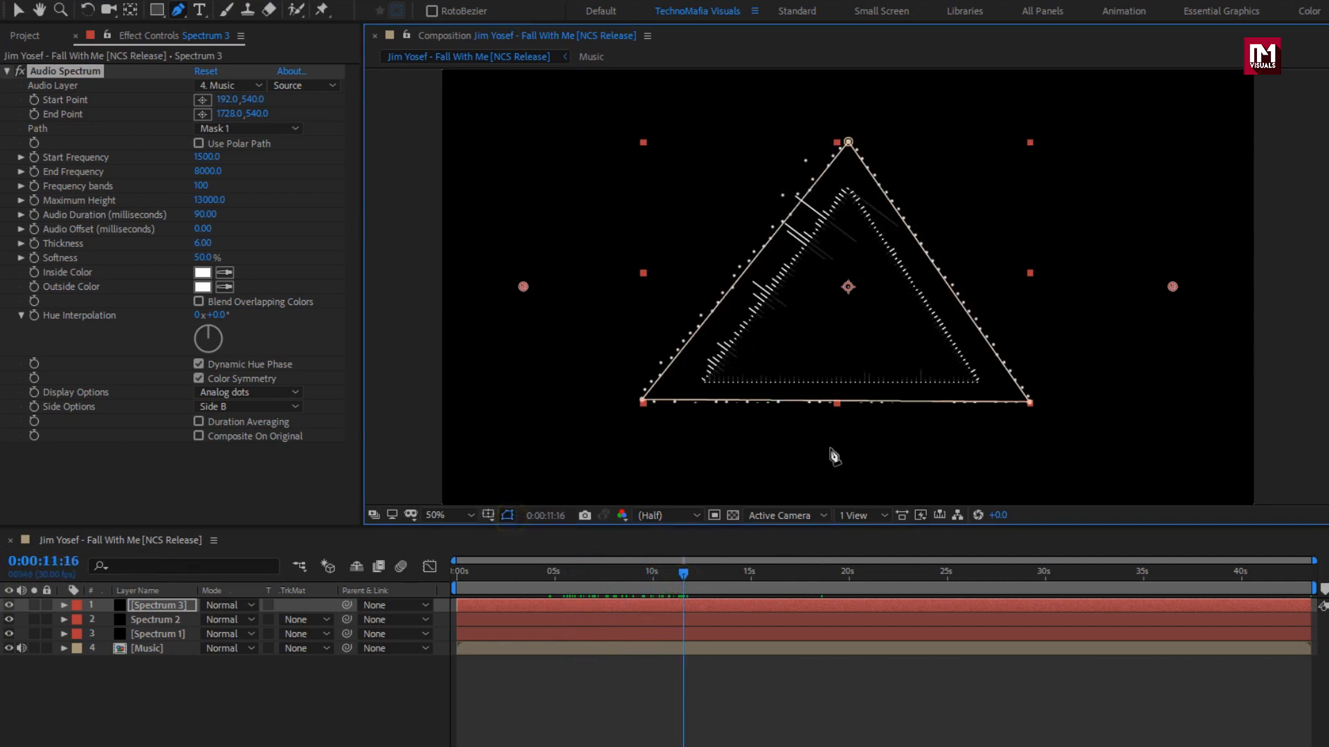
key(period)
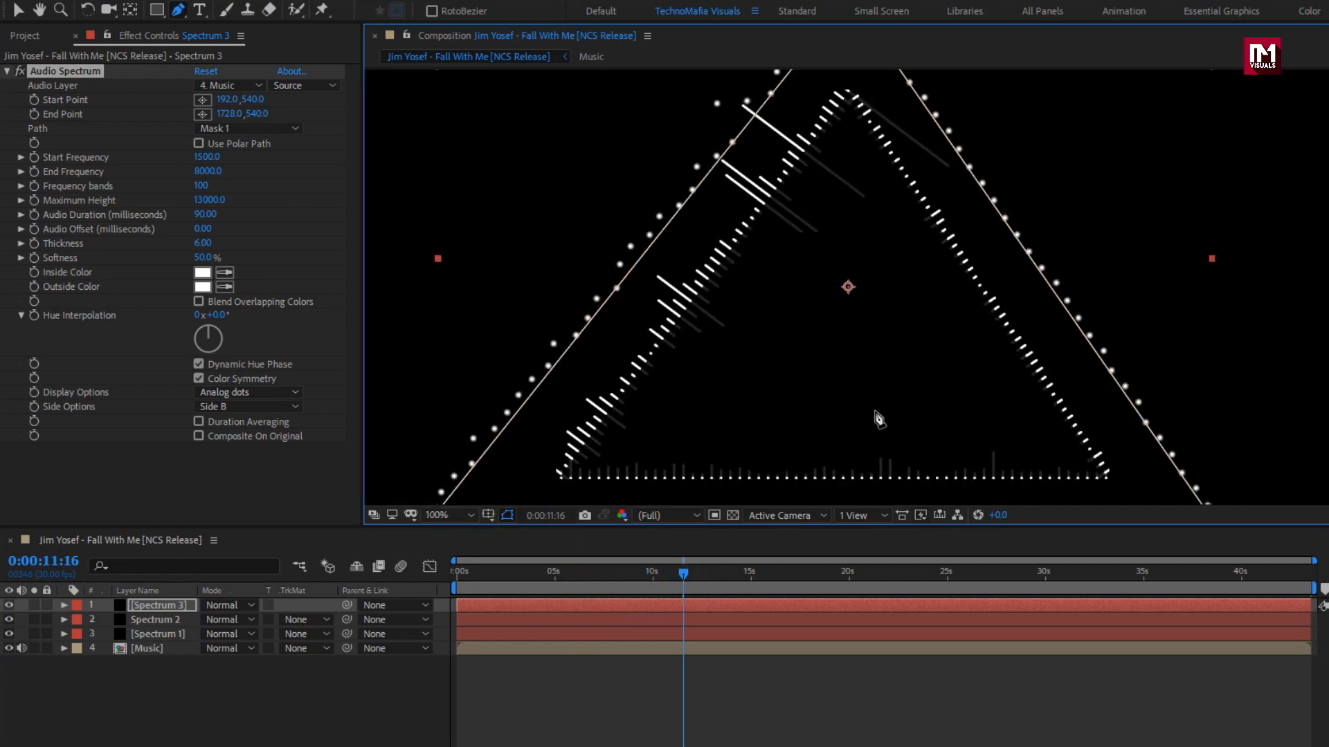
drag(874, 413, 869, 234)
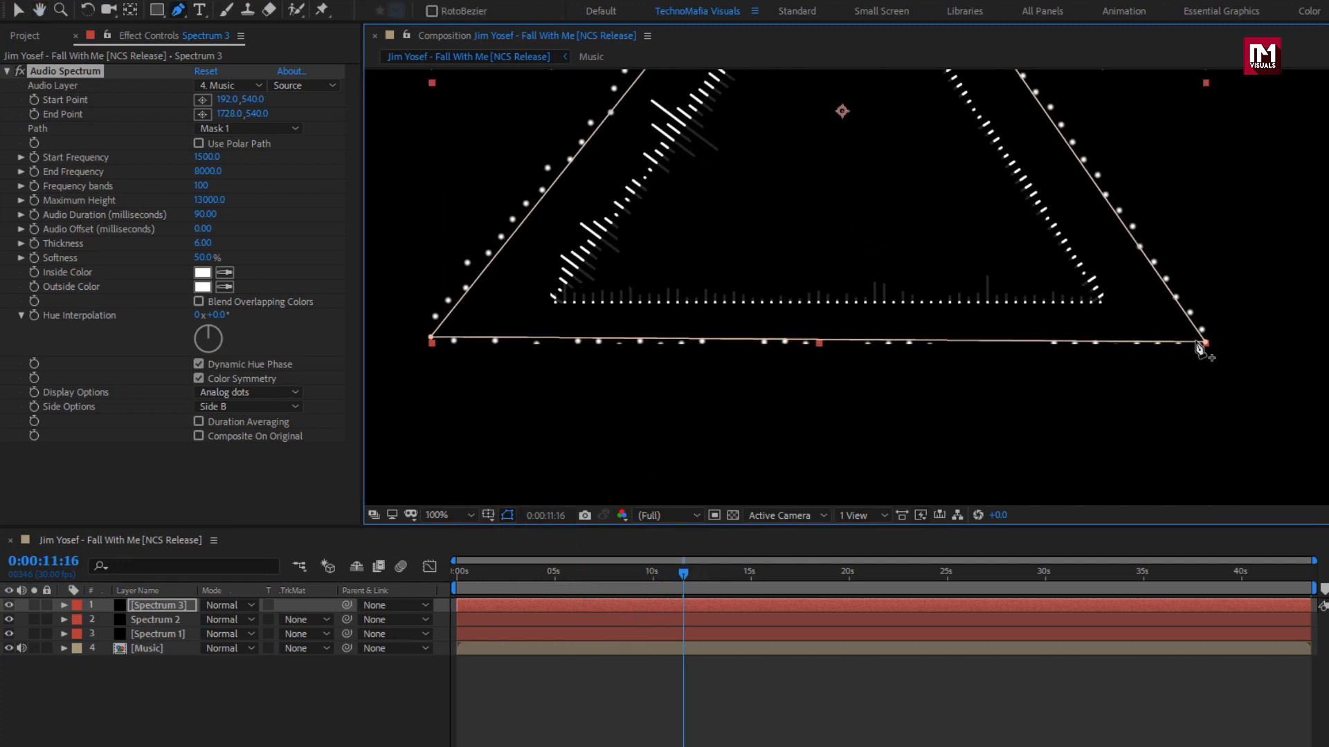
drag(1205, 343, 1206, 346)
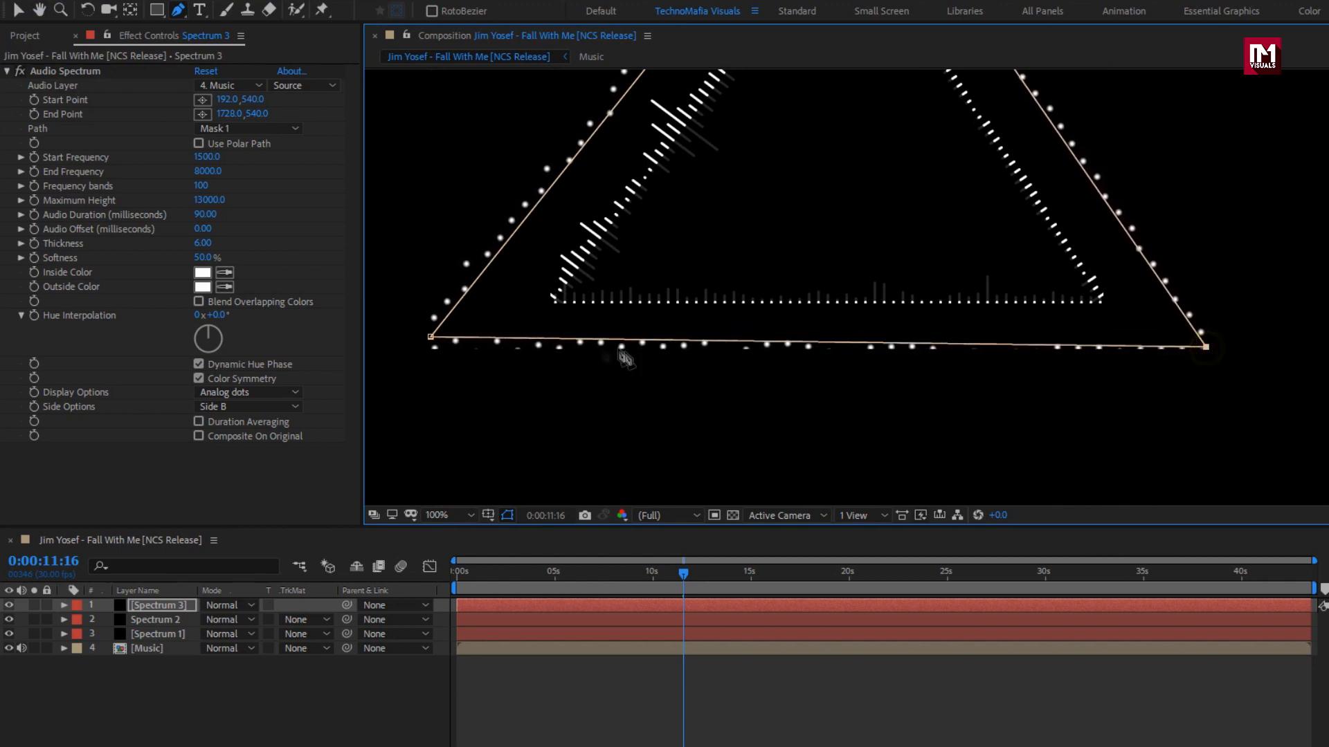
drag(431, 338, 428, 352)
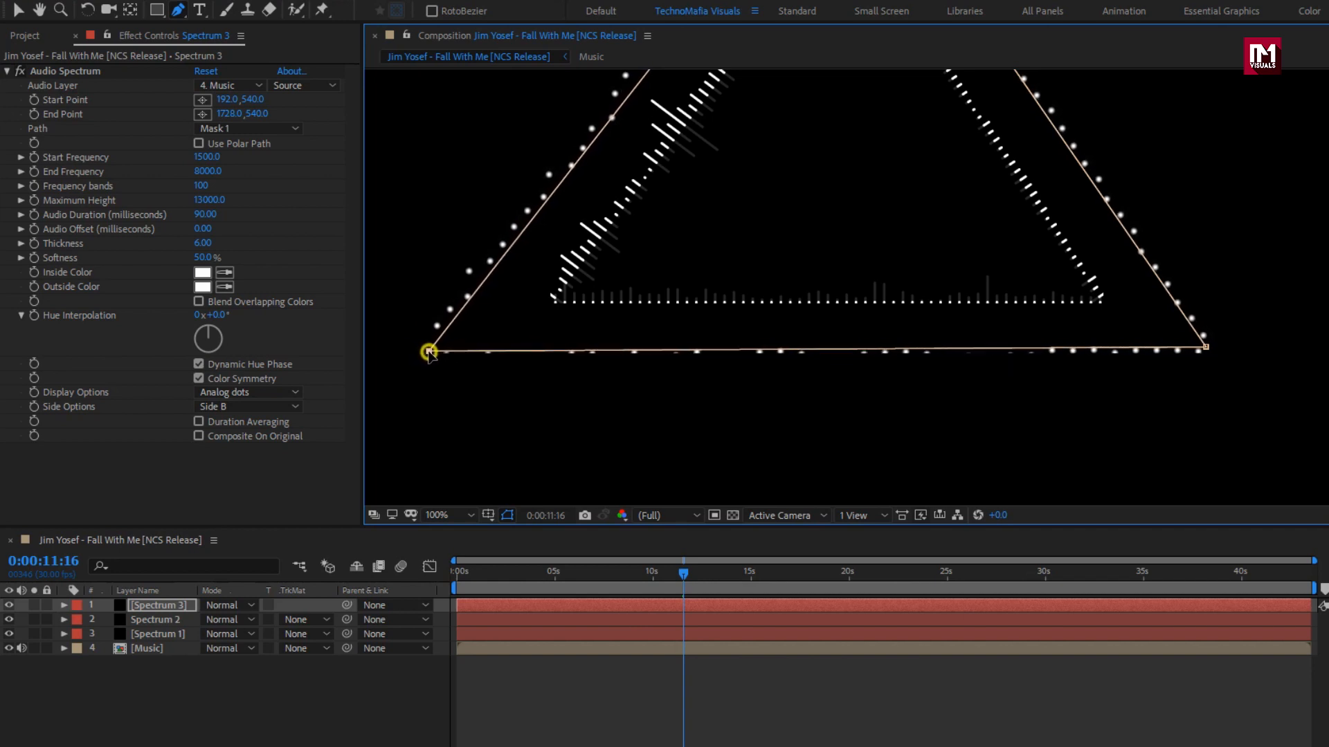
Invert Spectrum 3's Mask 1 and check the dotted triangle at about 8 and 11 seconds.
drag(624, 579, 672, 581)
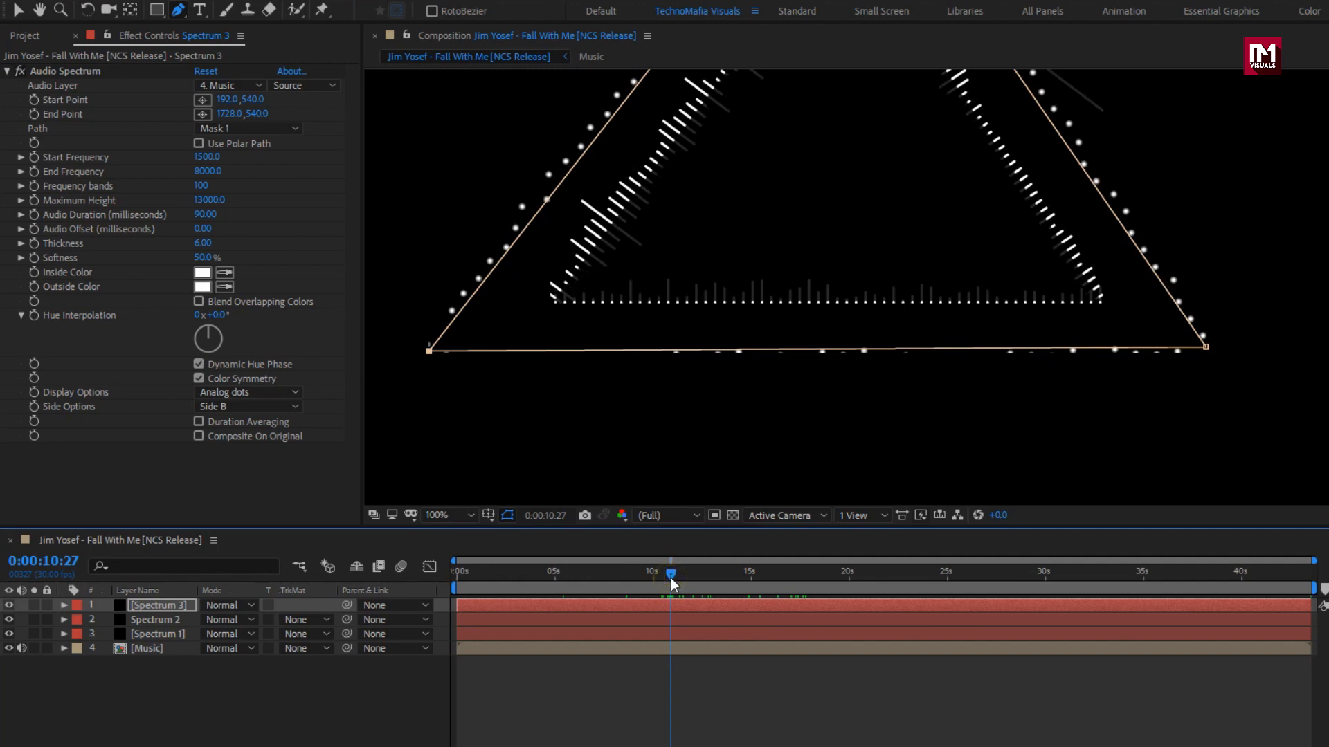
click(64, 605)
click(77, 622)
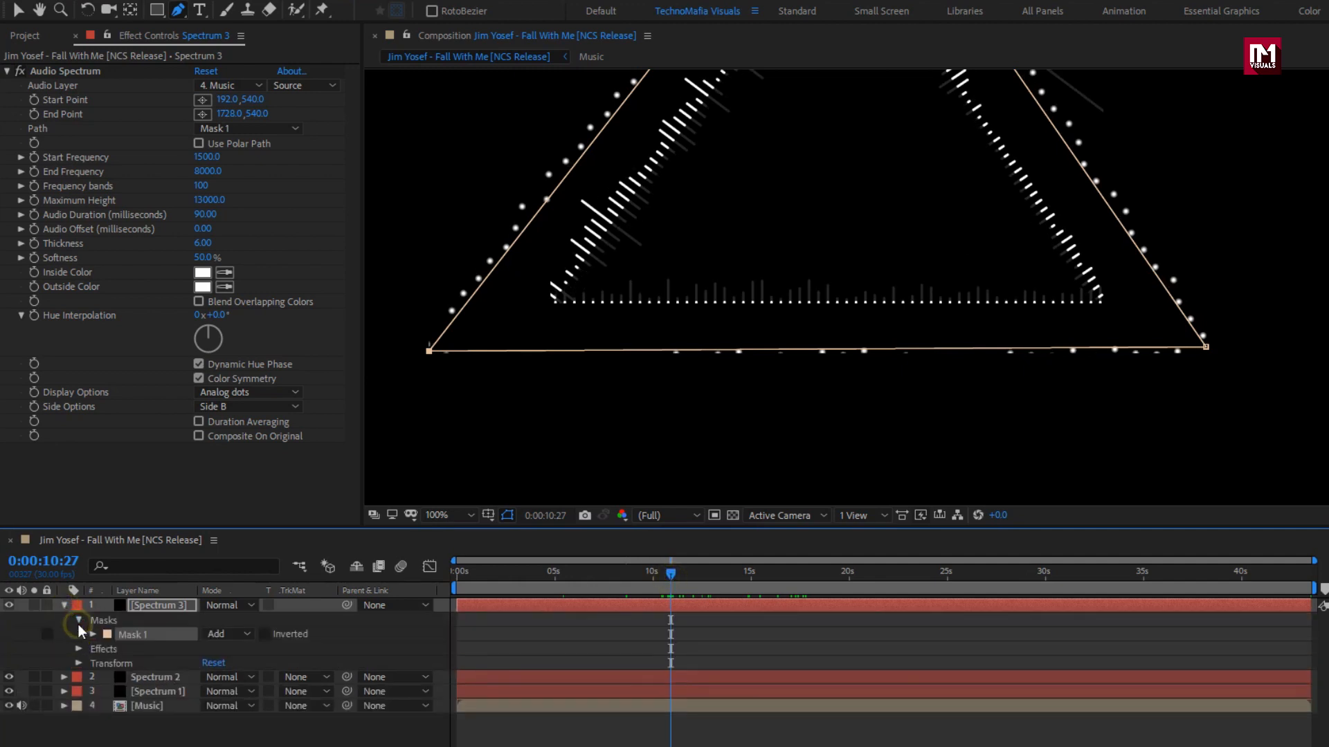
click(265, 635)
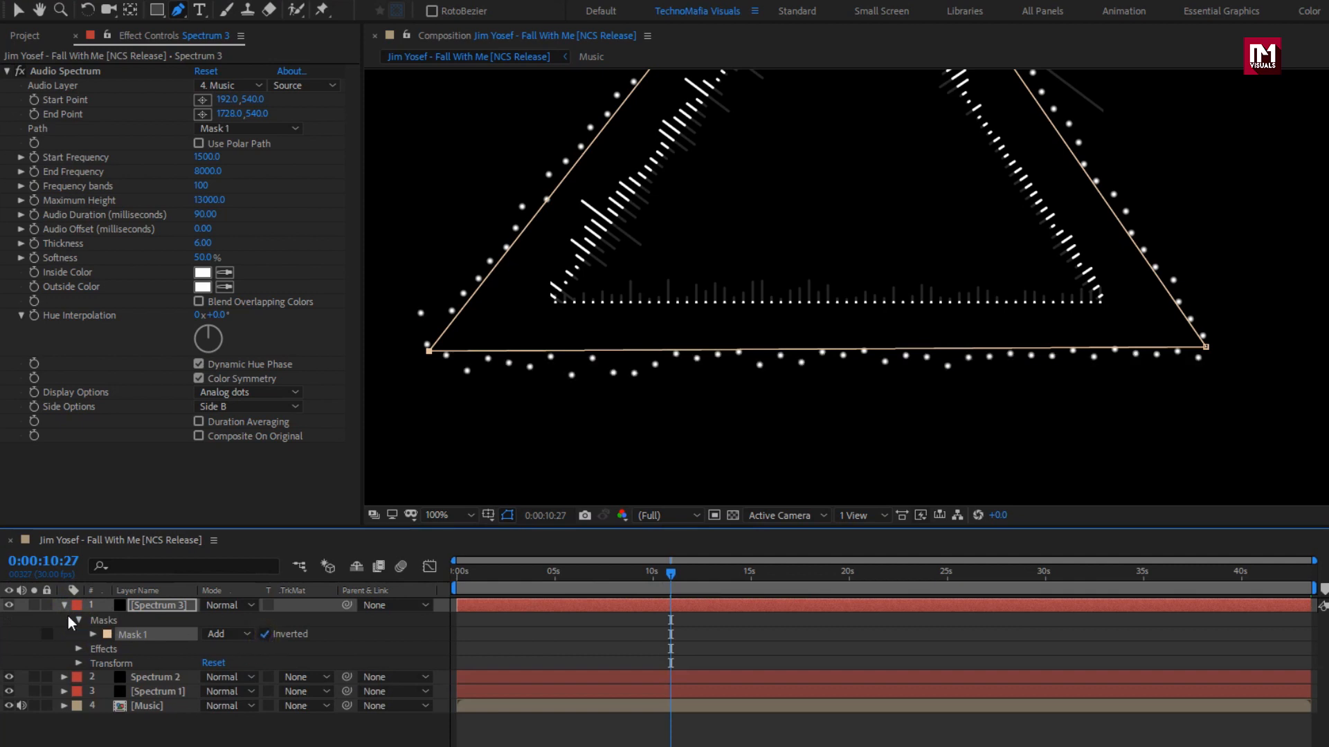
click(65, 608)
mouse_move(608, 569)
mouse_down()
mouse_move(501, 575)
mouse_move(613, 583)
mouse_up()
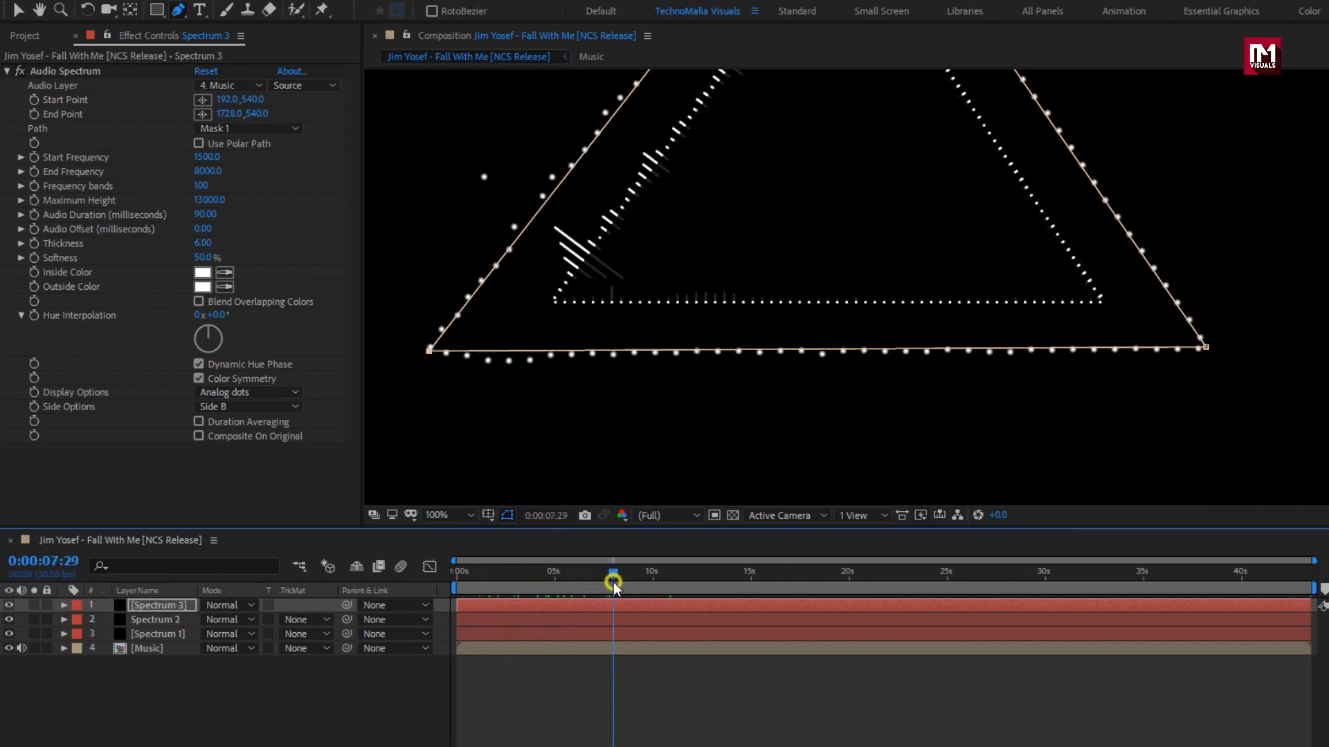
click(677, 577)
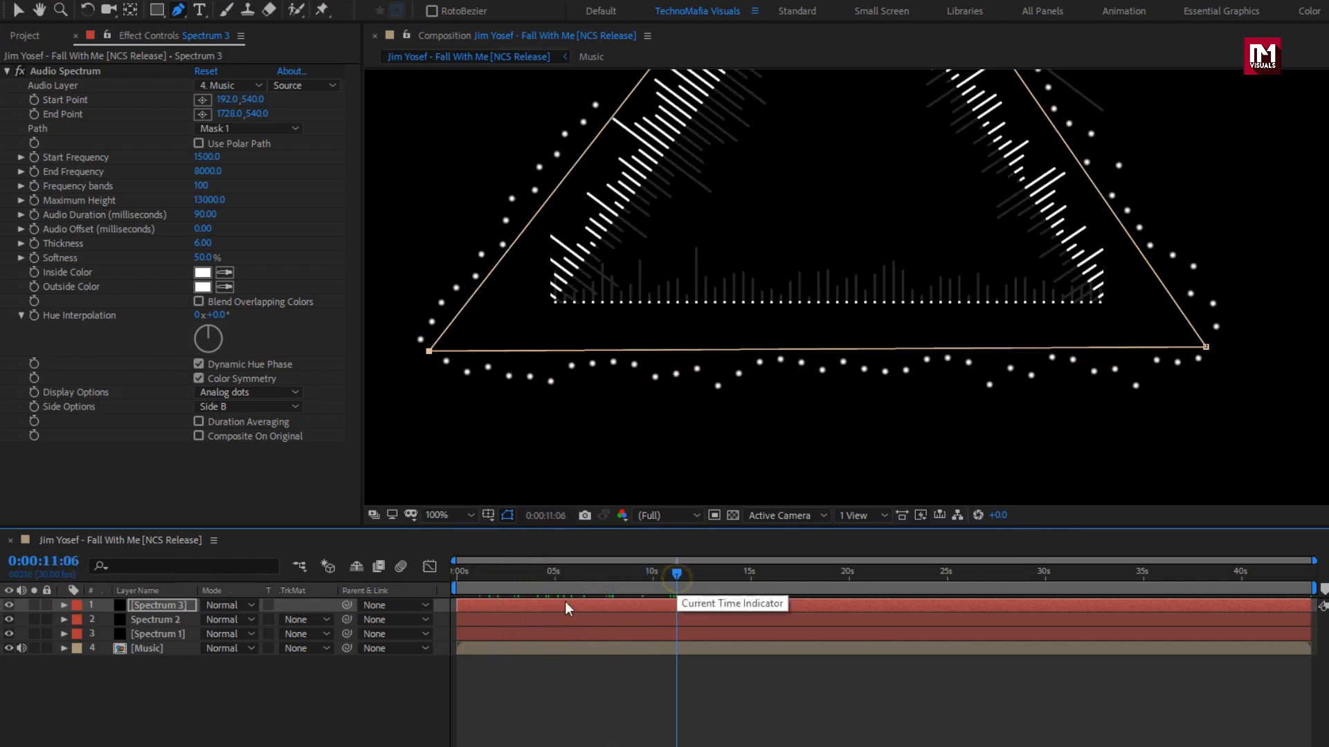
Invert Mask 1 on the Spectrum 1 layer.
click(168, 634)
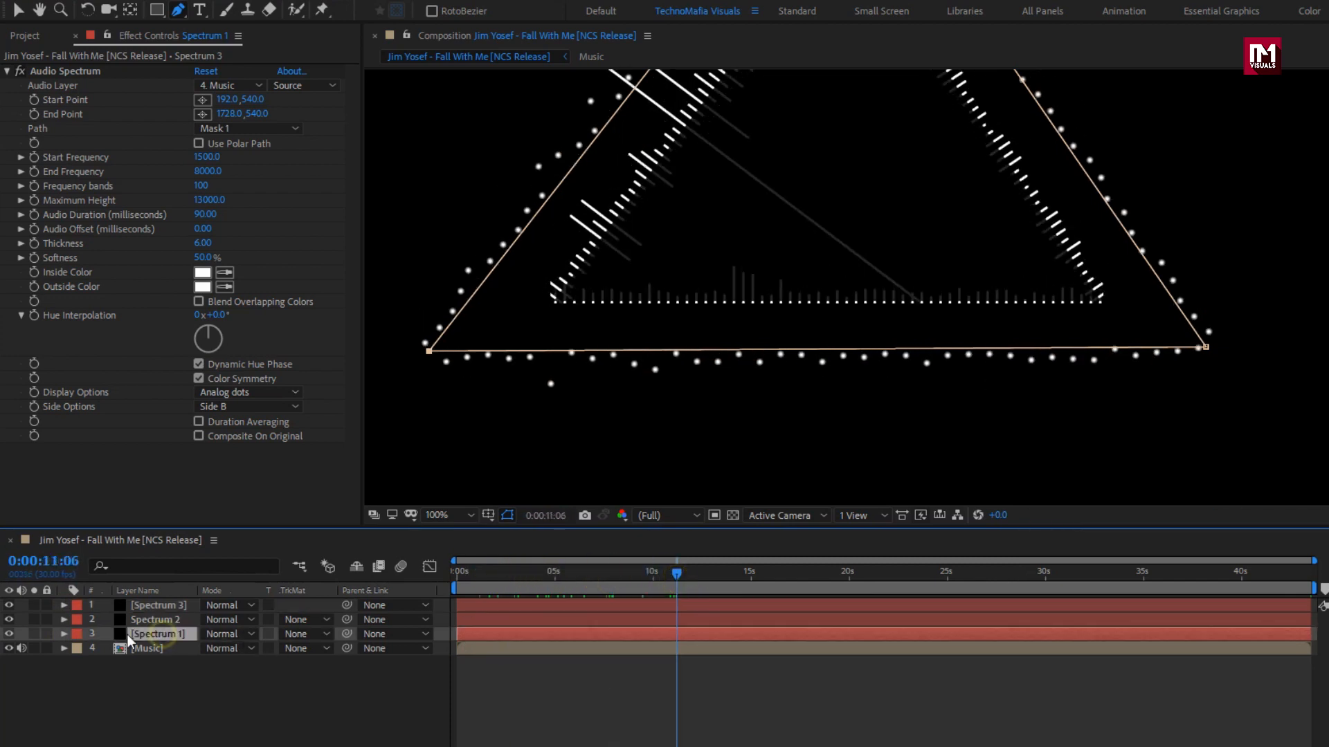
click(64, 634)
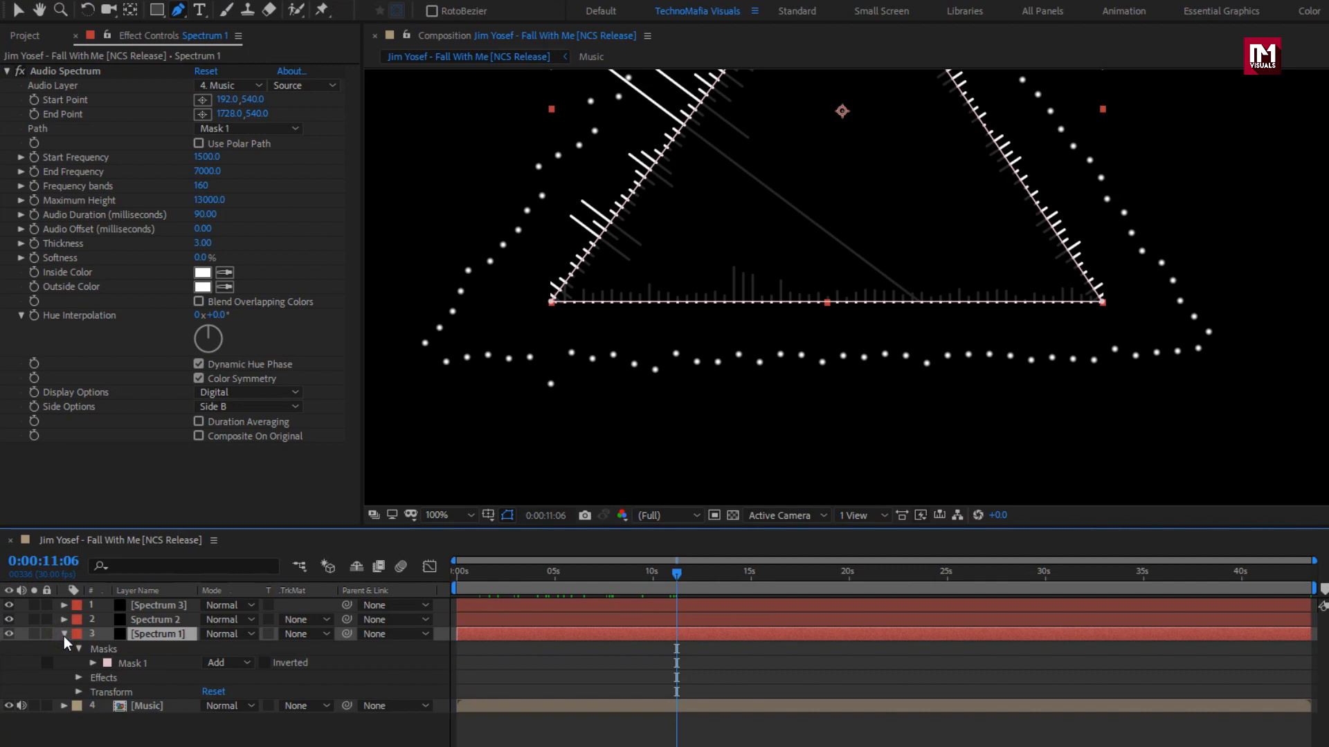
click(265, 663)
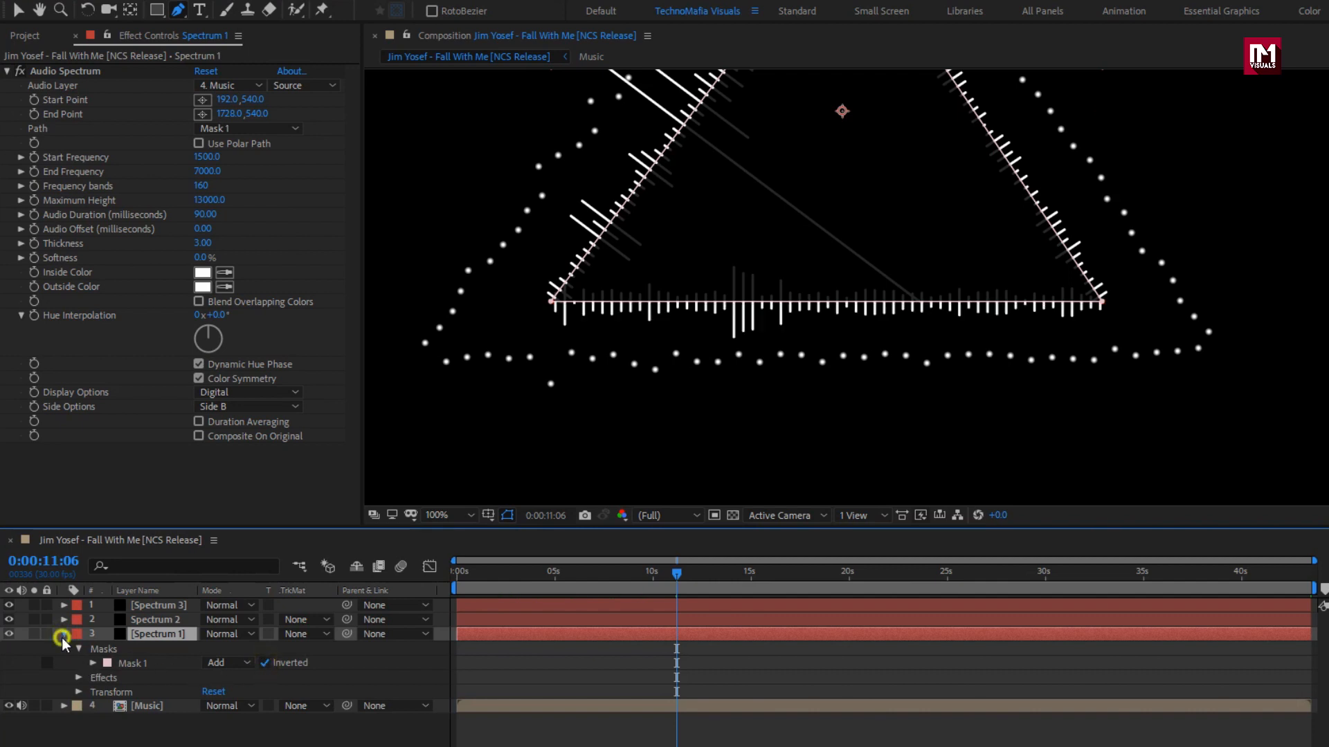
click(63, 634)
Invert Spectrum 2's mask and check the whole composition at 0:00:13:00.
click(62, 619)
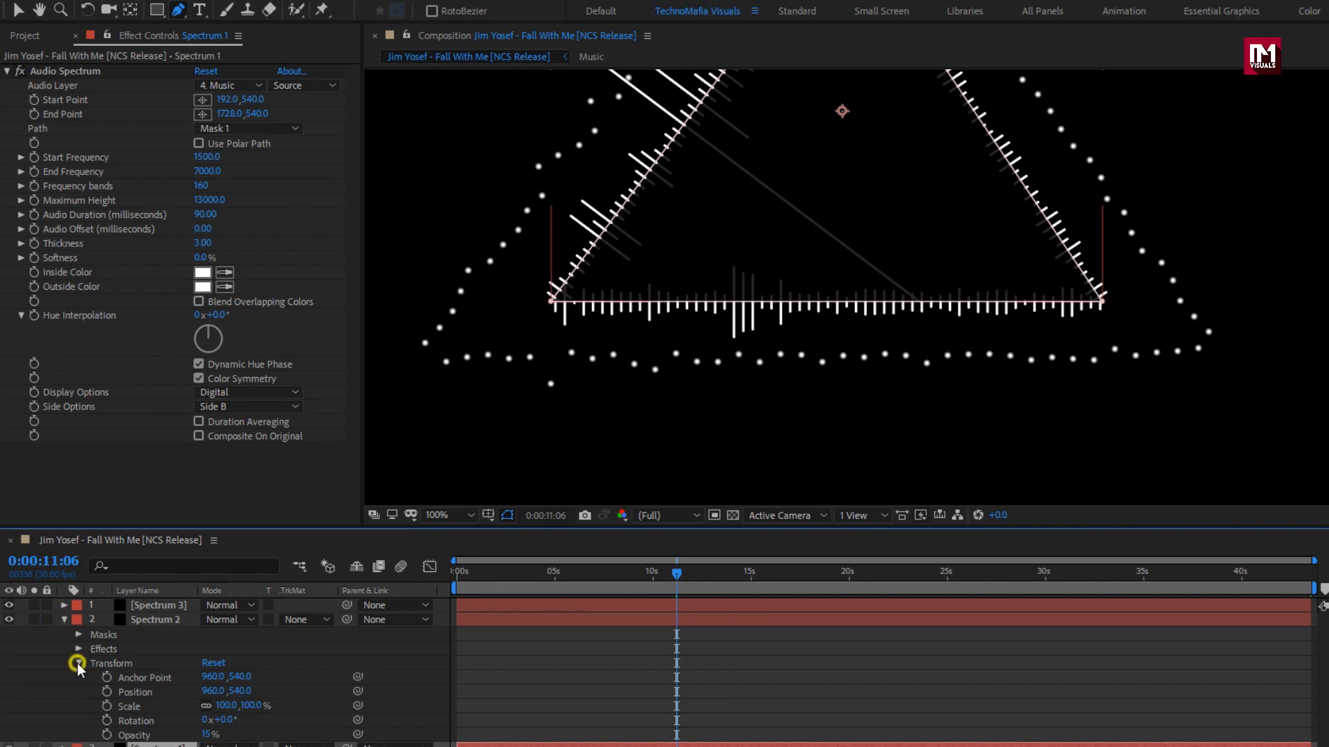
click(78, 663)
click(78, 634)
click(263, 648)
click(64, 620)
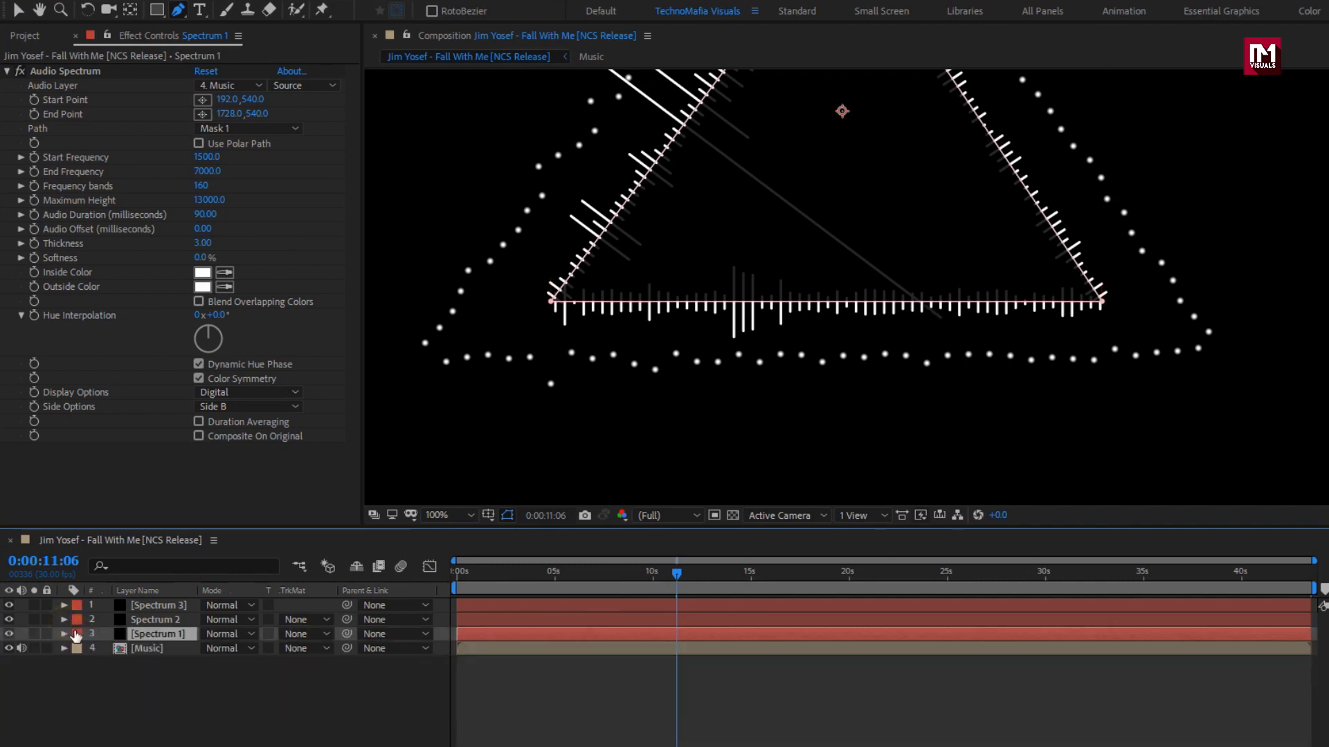
click(154, 690)
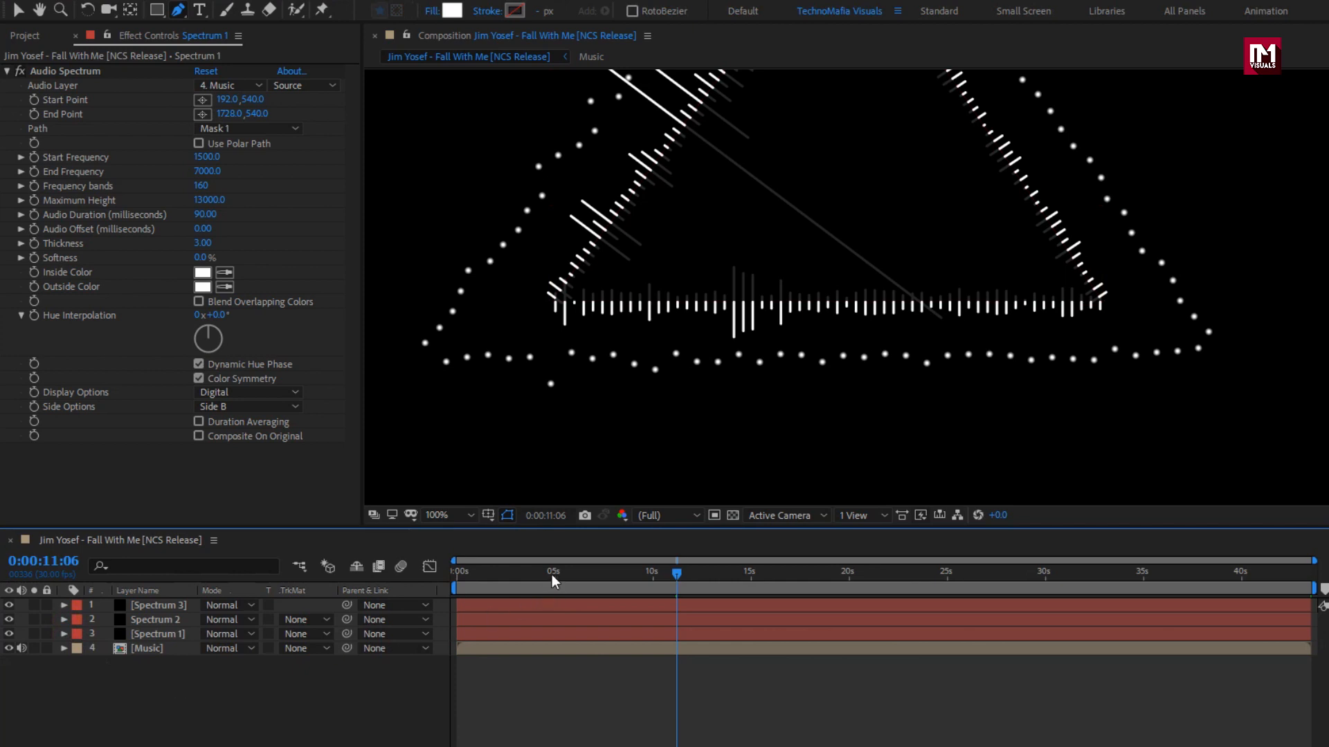
click(436, 516)
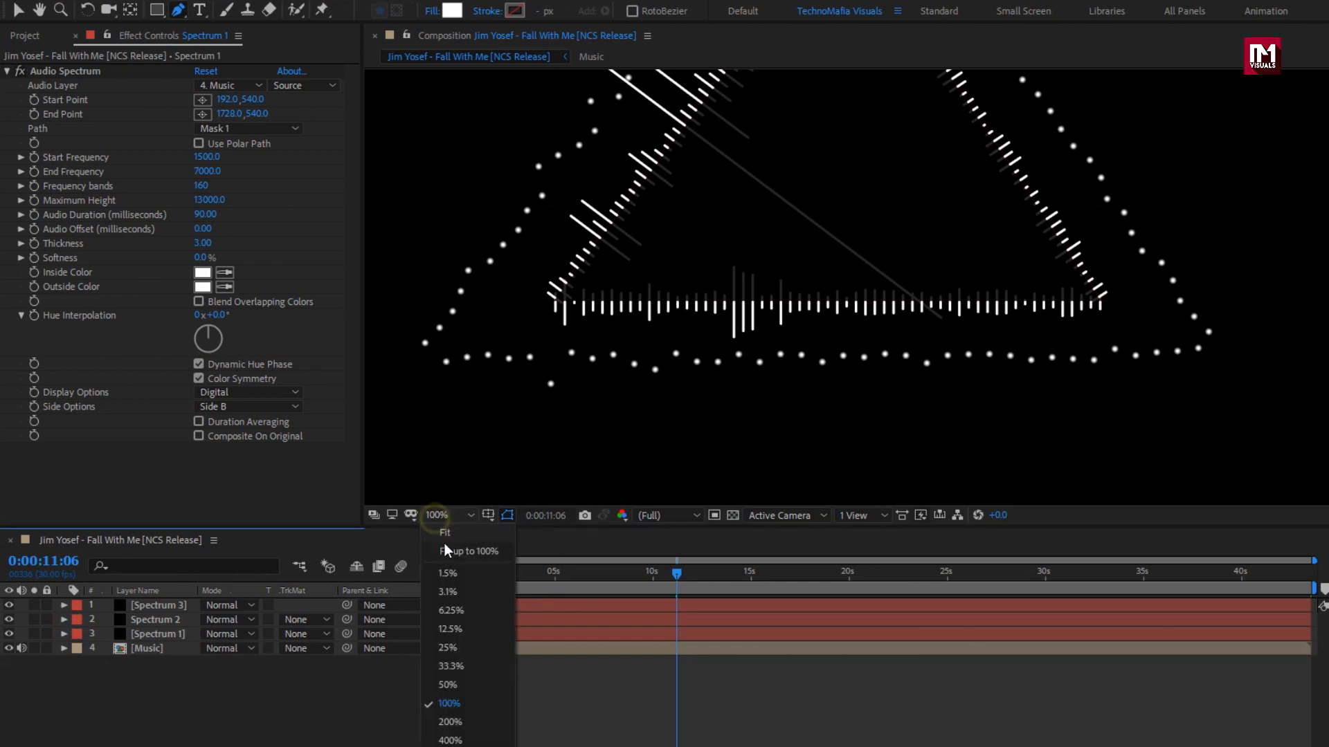
click(454, 551)
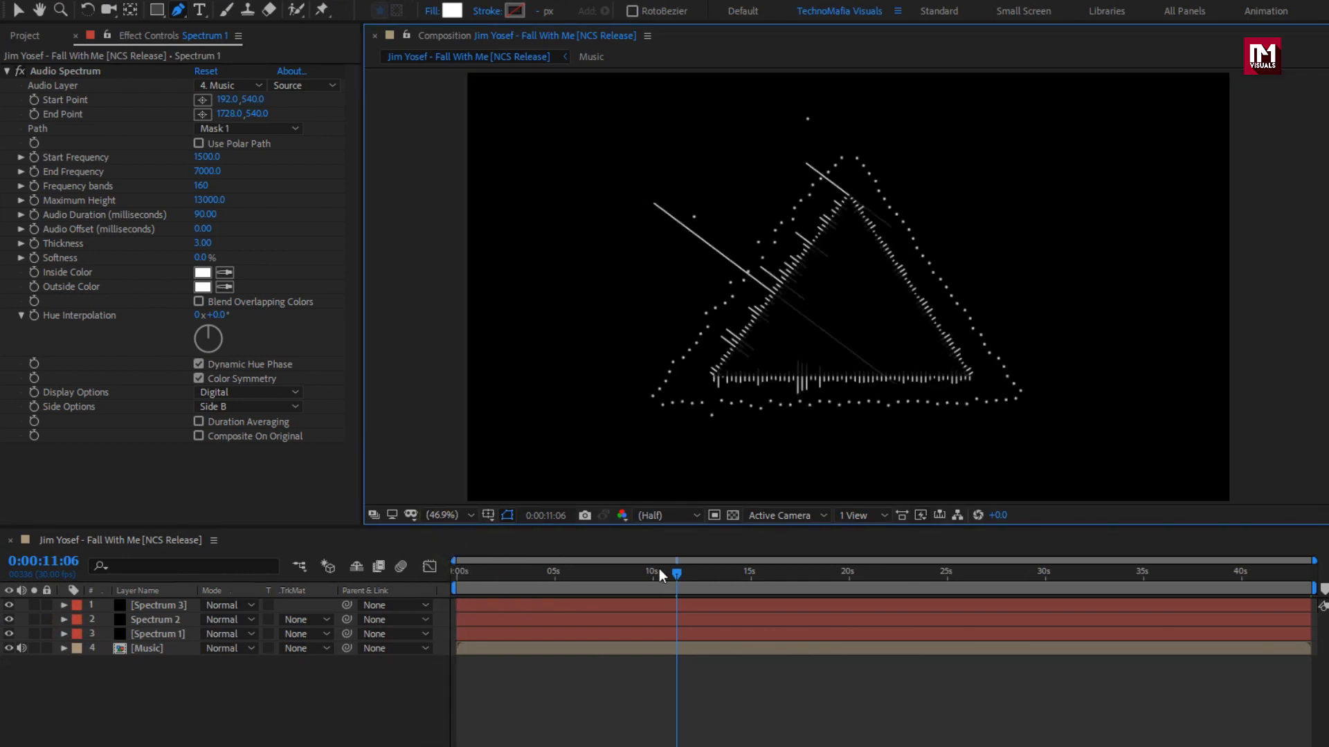
click(713, 575)
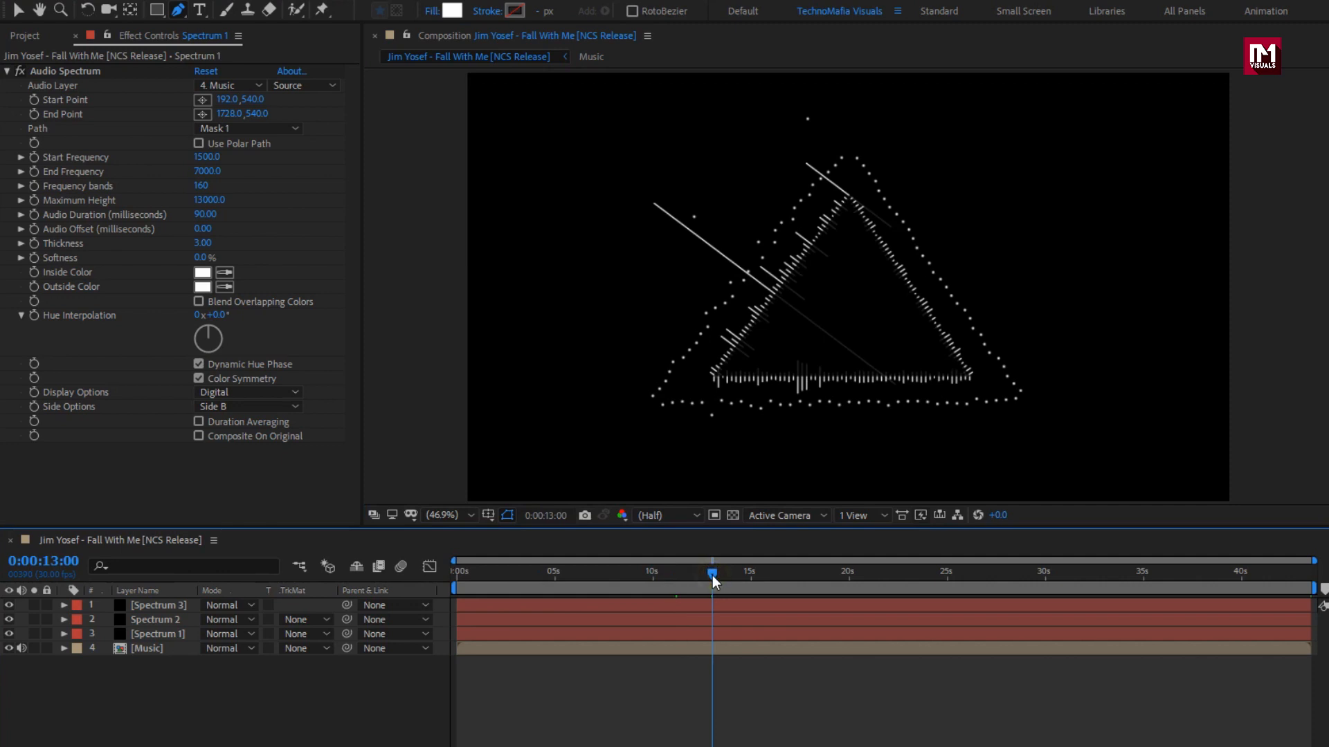
Create a new black 1920 x 1080 px solid layer named Shape 1.
right_click(177, 670)
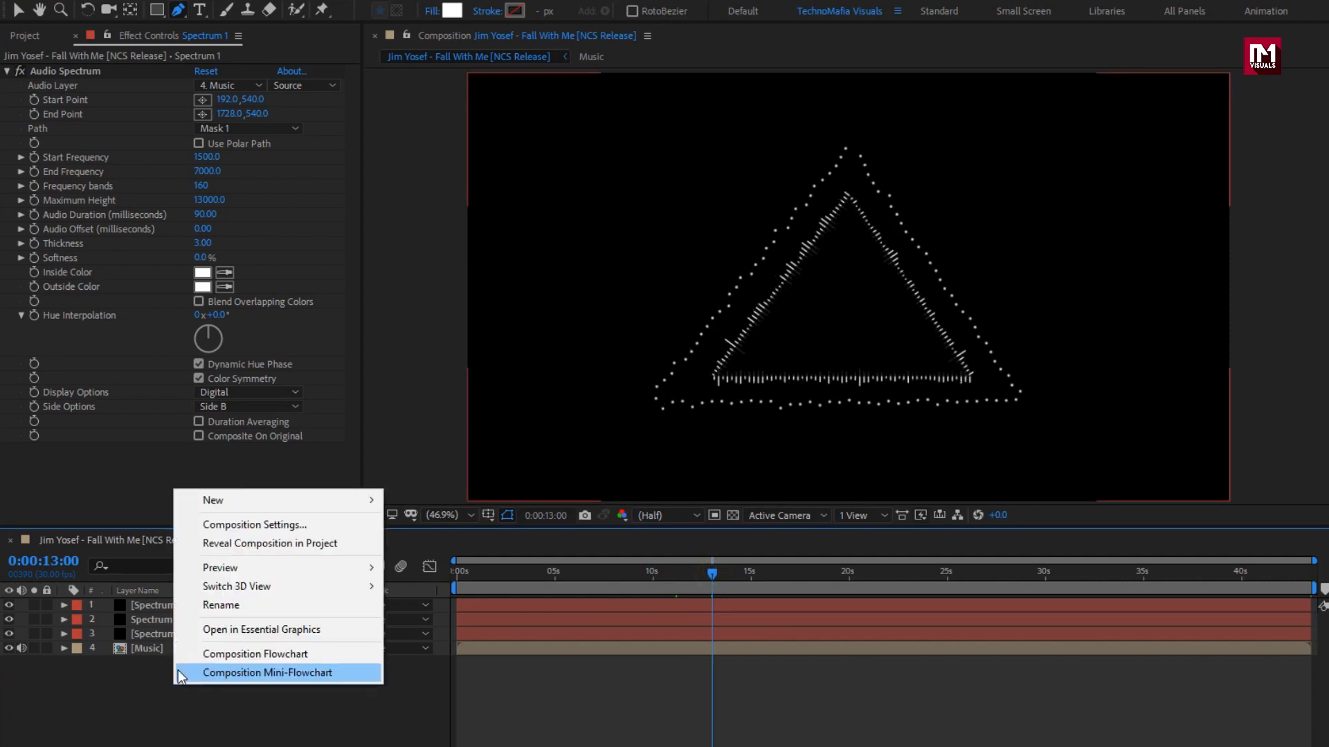
mouse_move(255, 502)
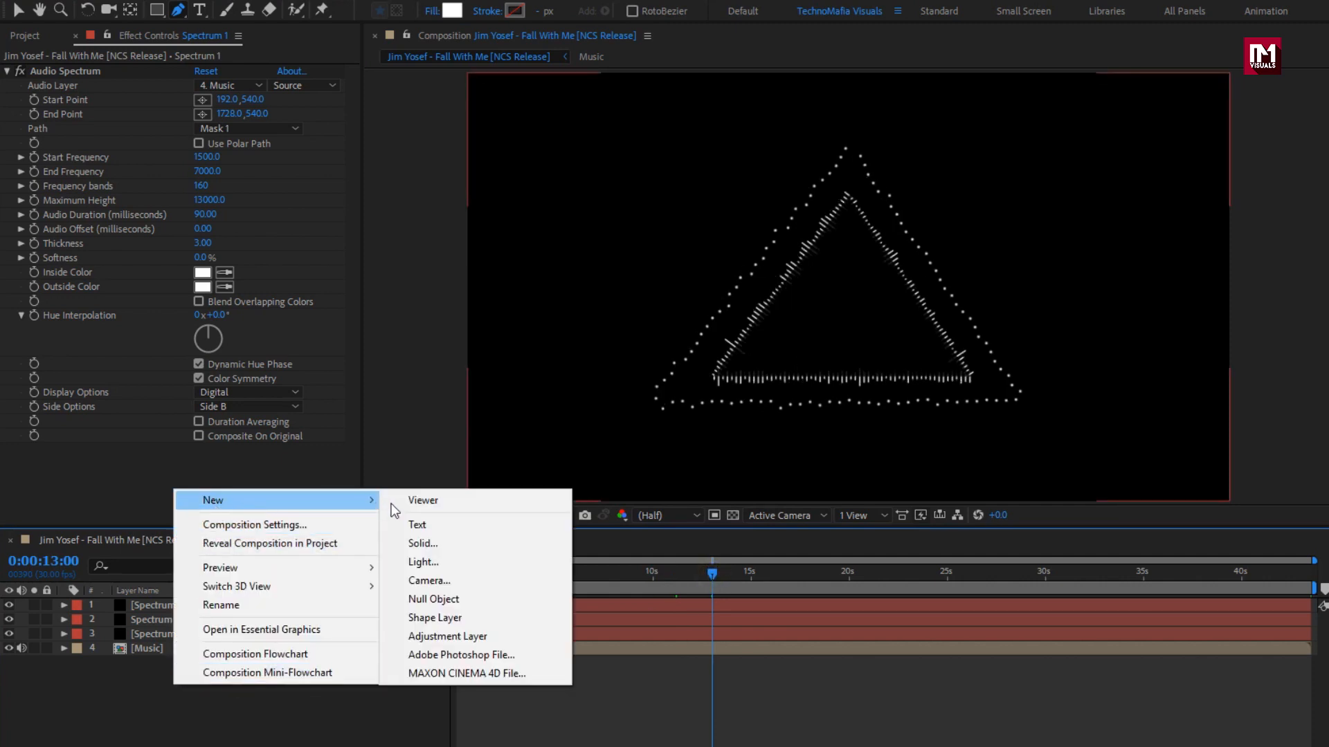
click(426, 543)
text(Shape 1)
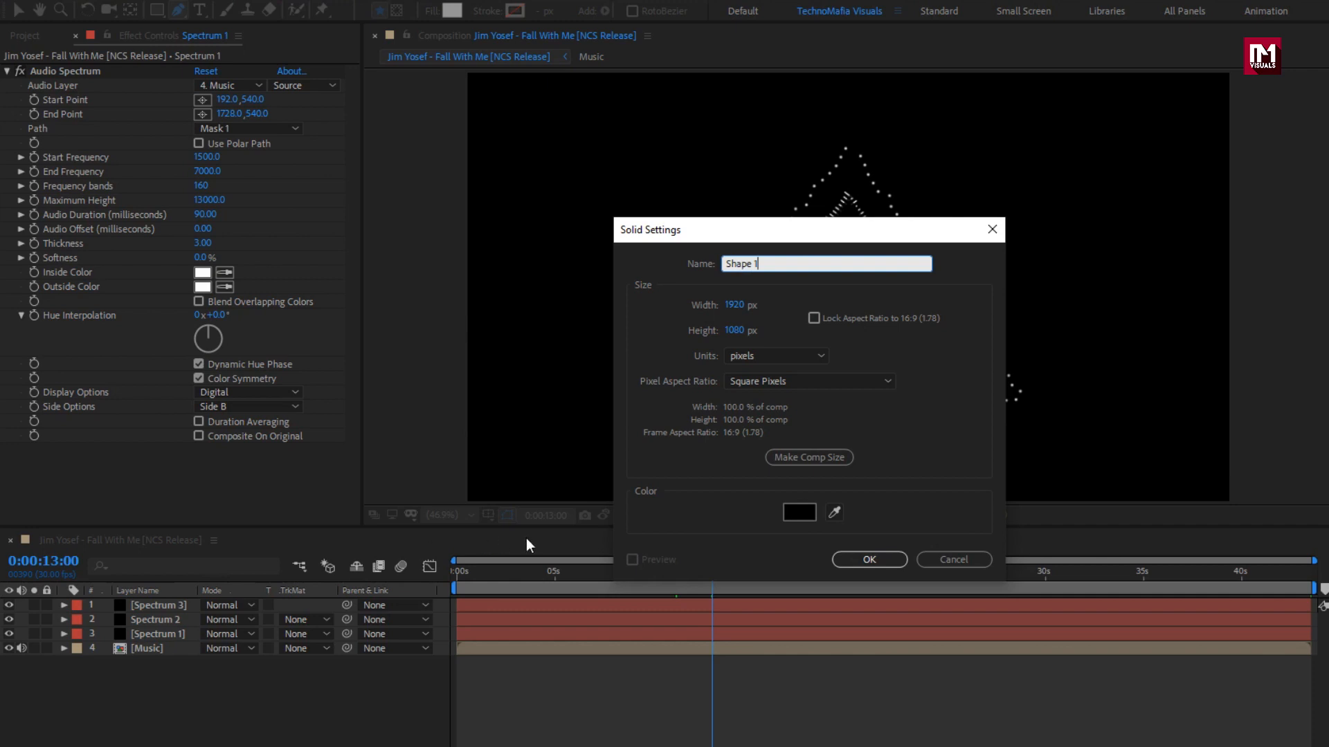
click(845, 563)
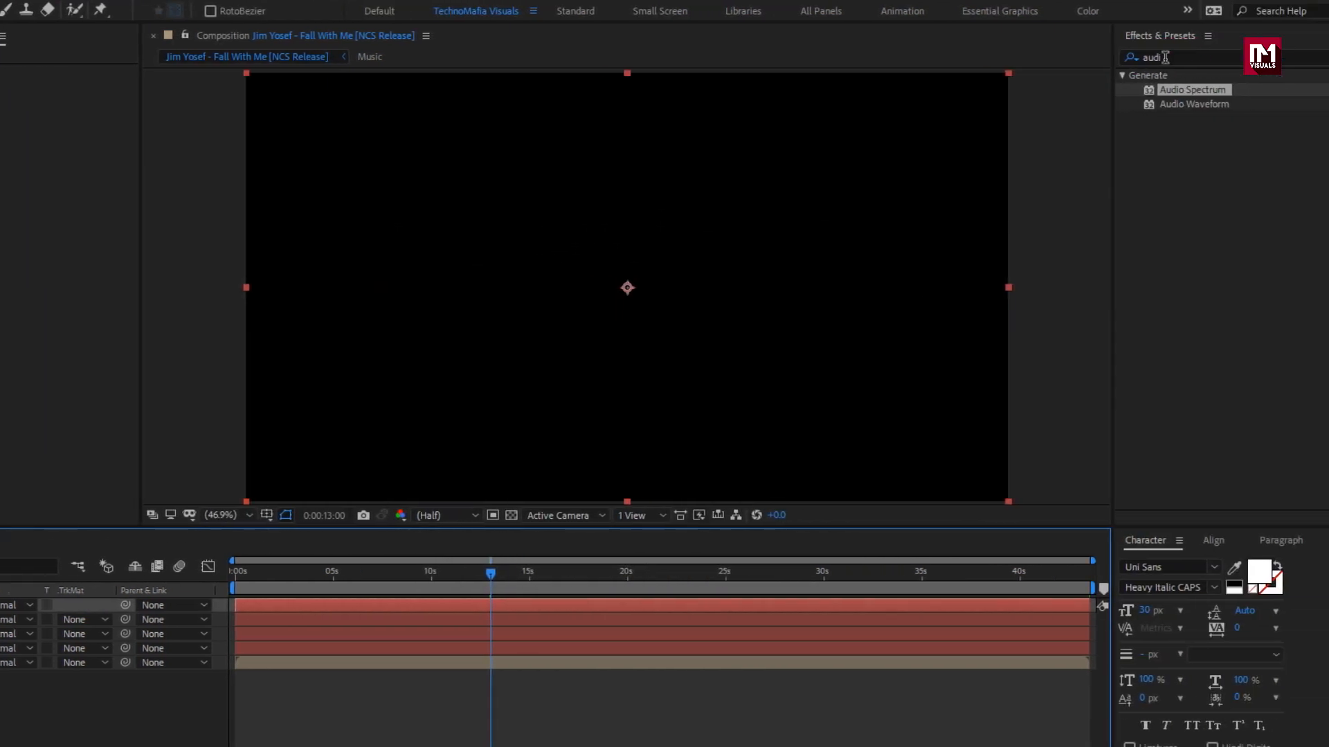
Apply the Stroke effect to Shape 1 and set its Paint Style to On Transparent.
click(1142, 59)
text(stroke)
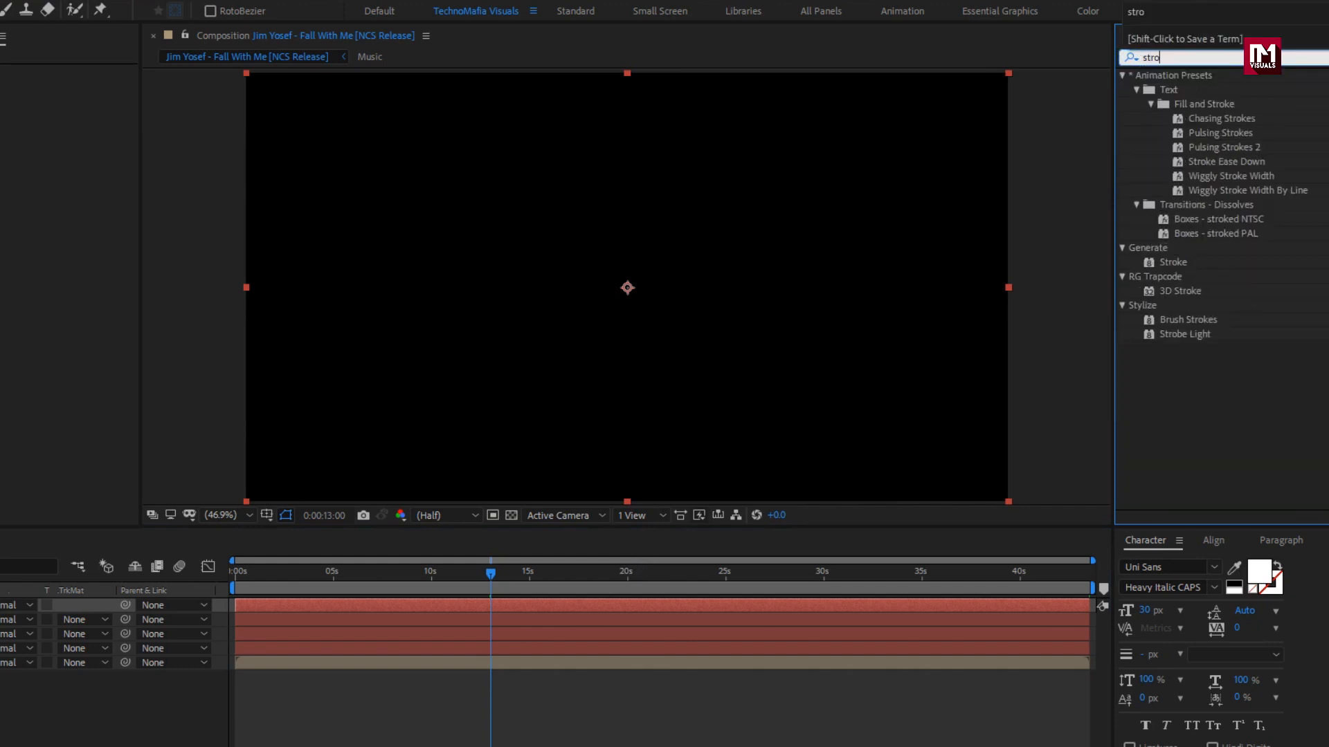
double_click(1177, 262)
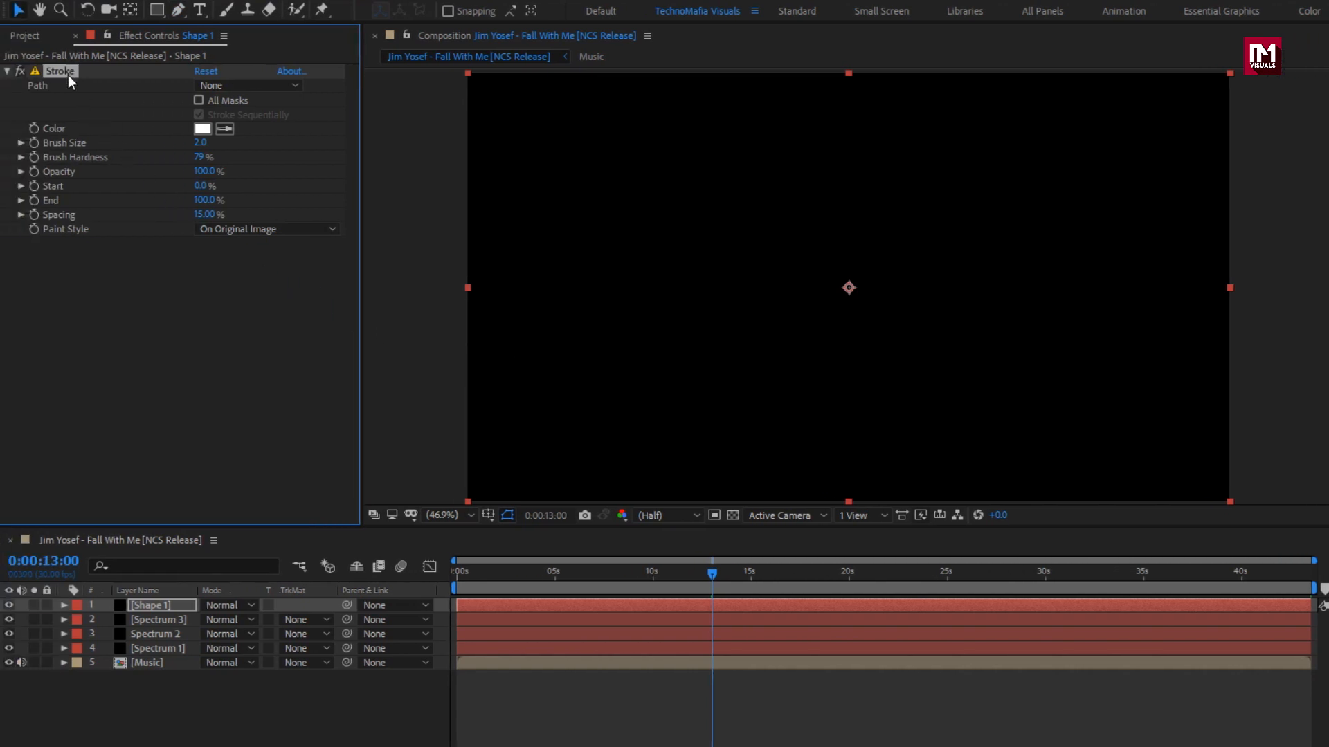
click(235, 229)
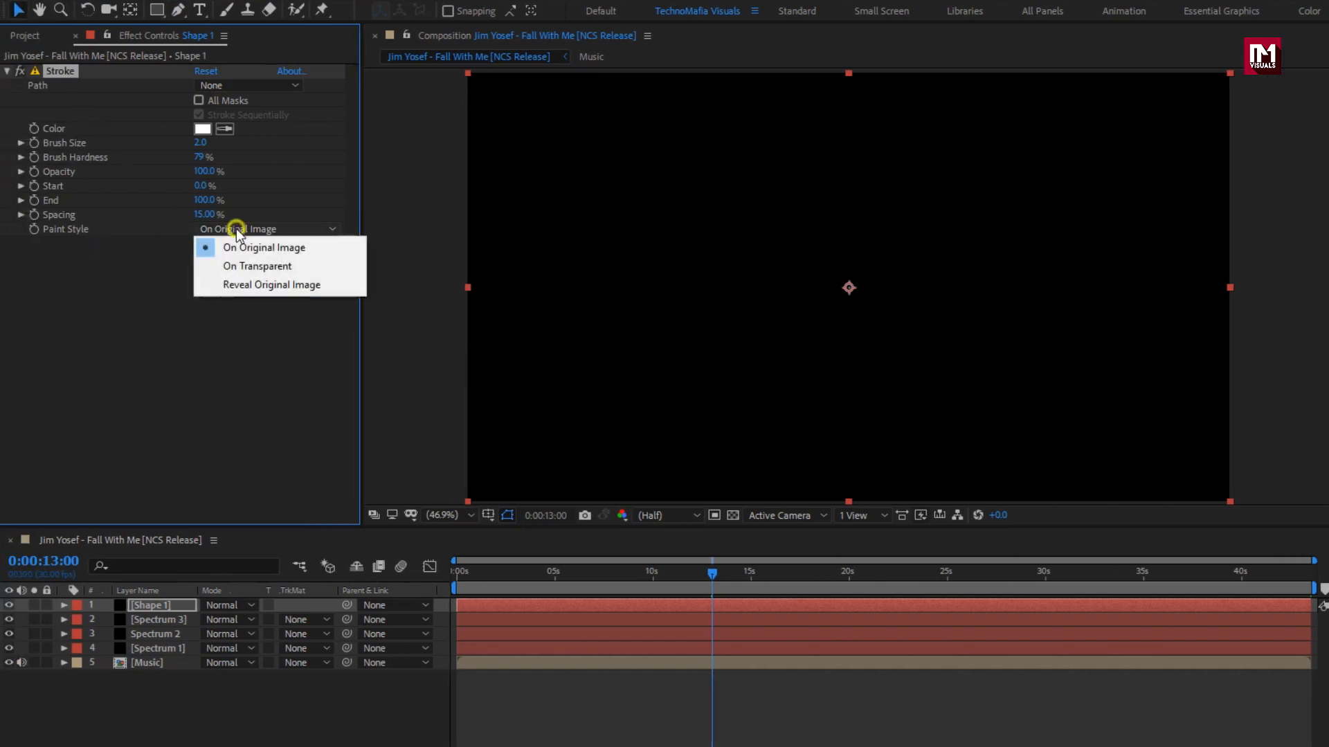
click(252, 268)
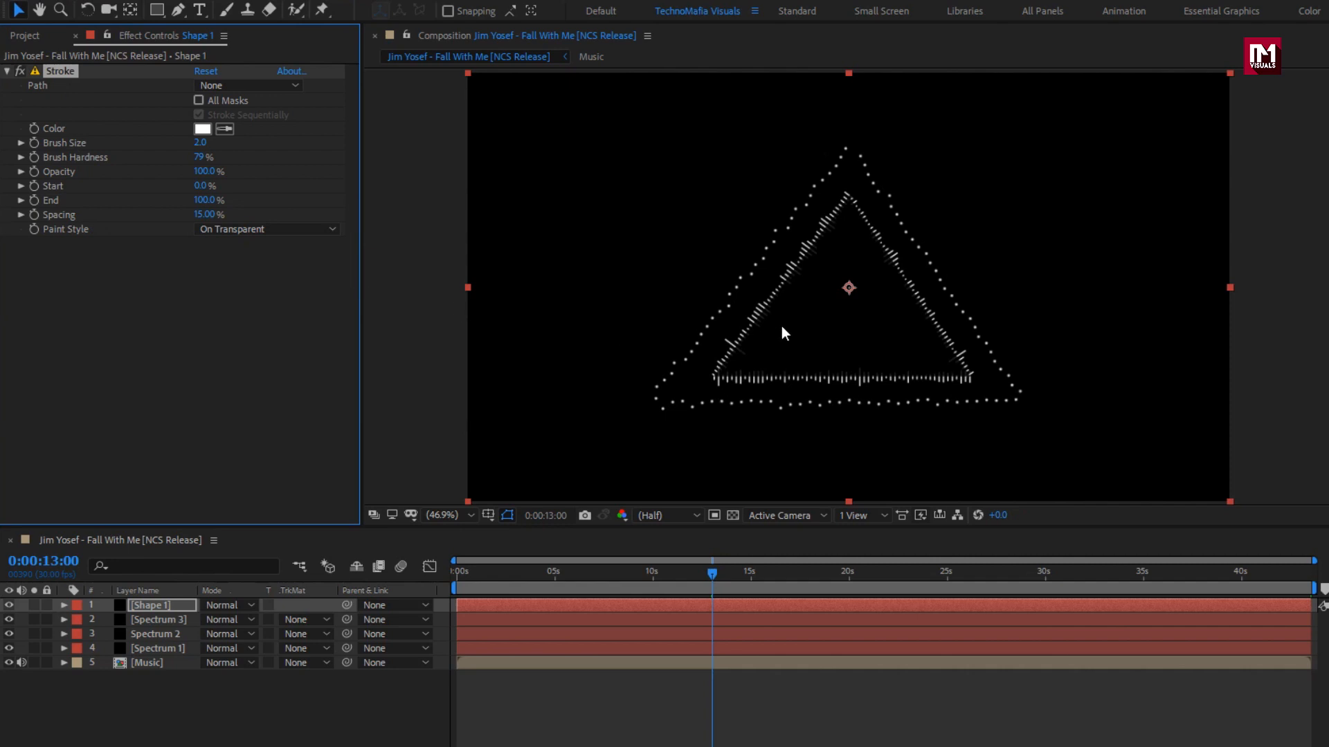
Draw a closed triangular mask on Shape 1 inside the inner spectrum with the Pen tool, and fine-tune its lower-left and top corners.
key(period)
key(period)
key(period)
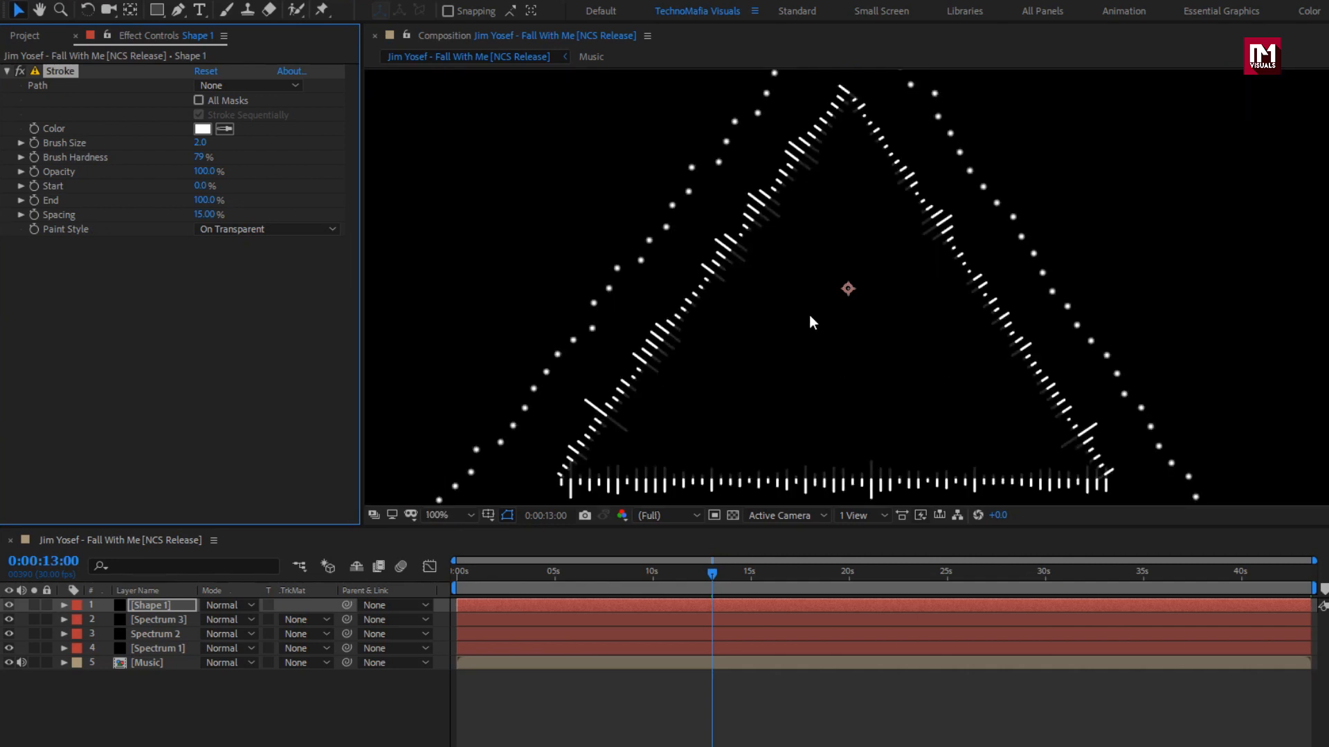
click(178, 11)
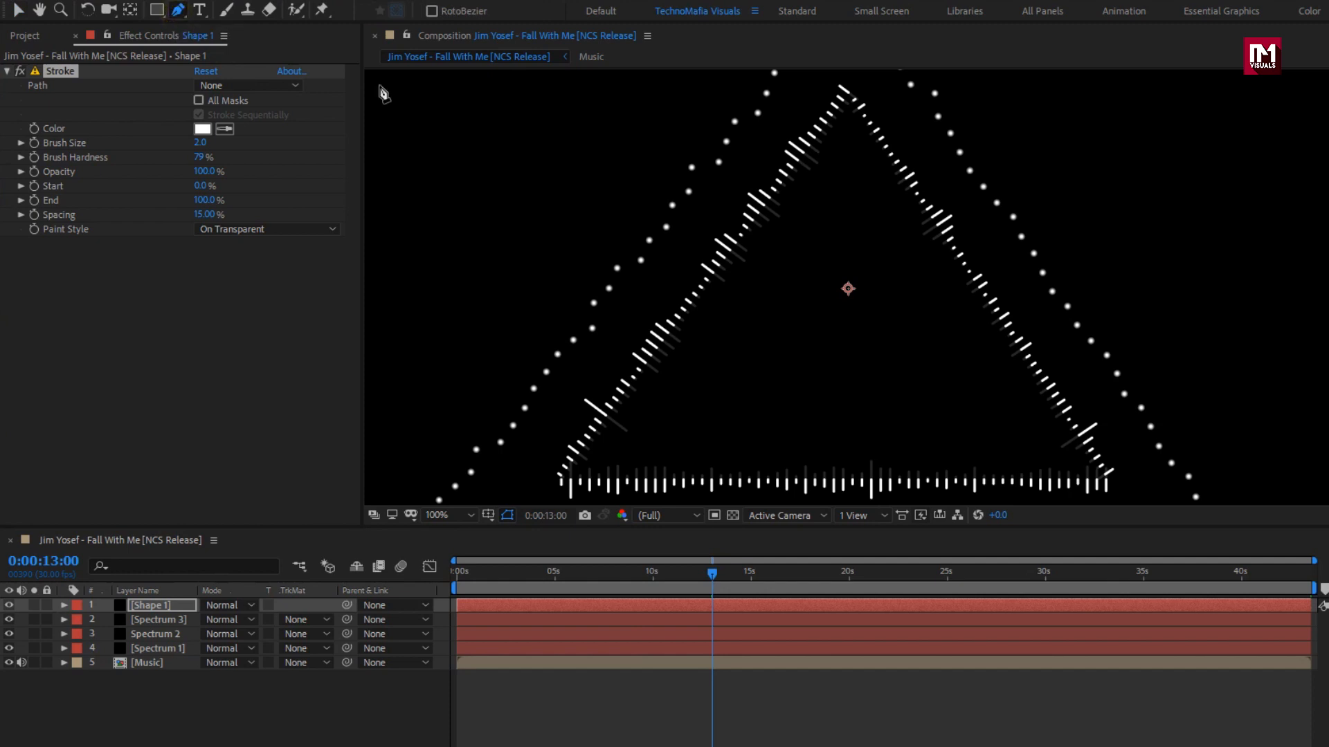
click(850, 173)
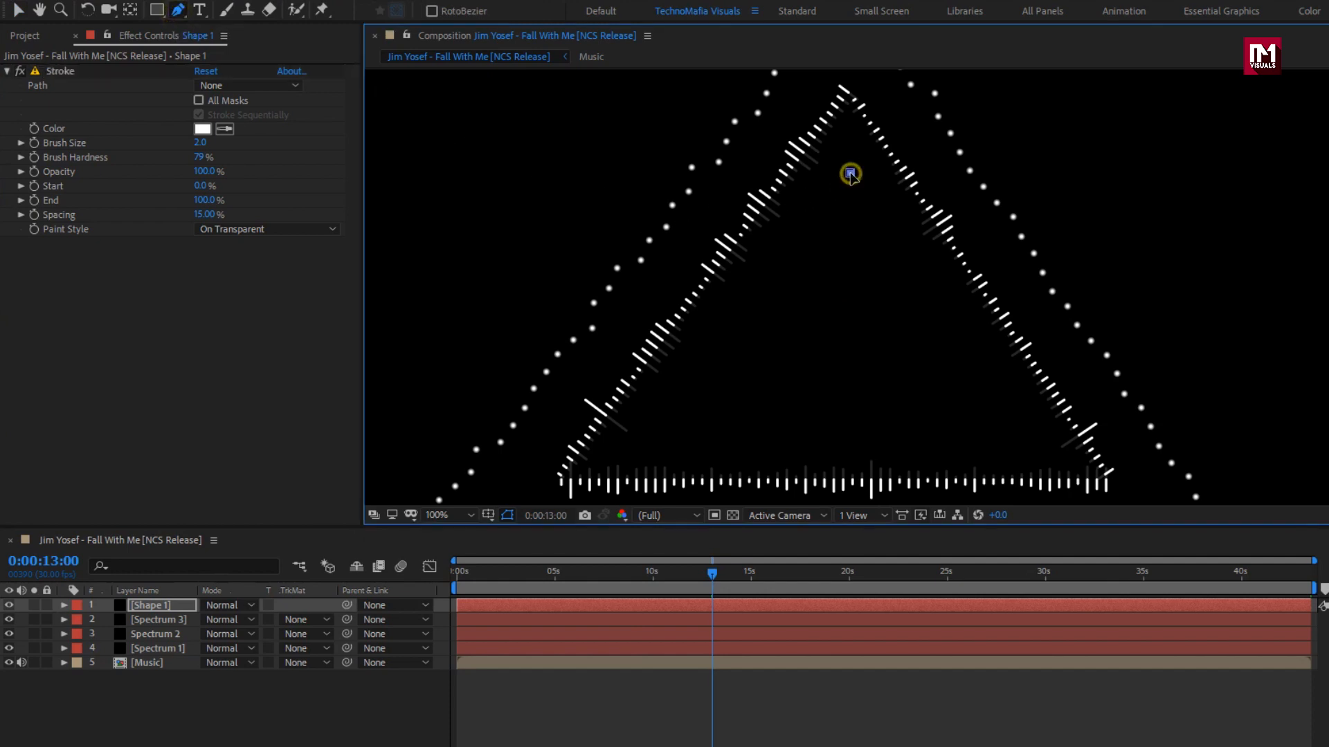
click(1020, 438)
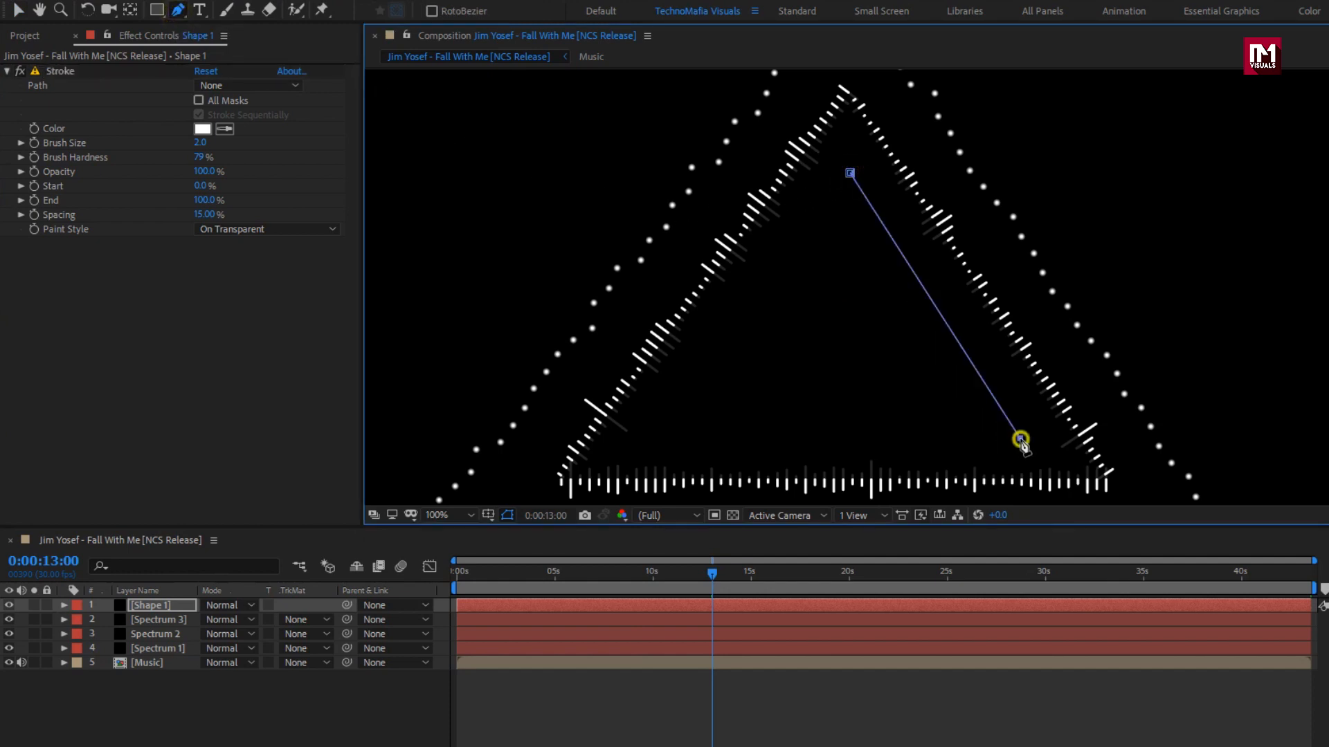
click(683, 438)
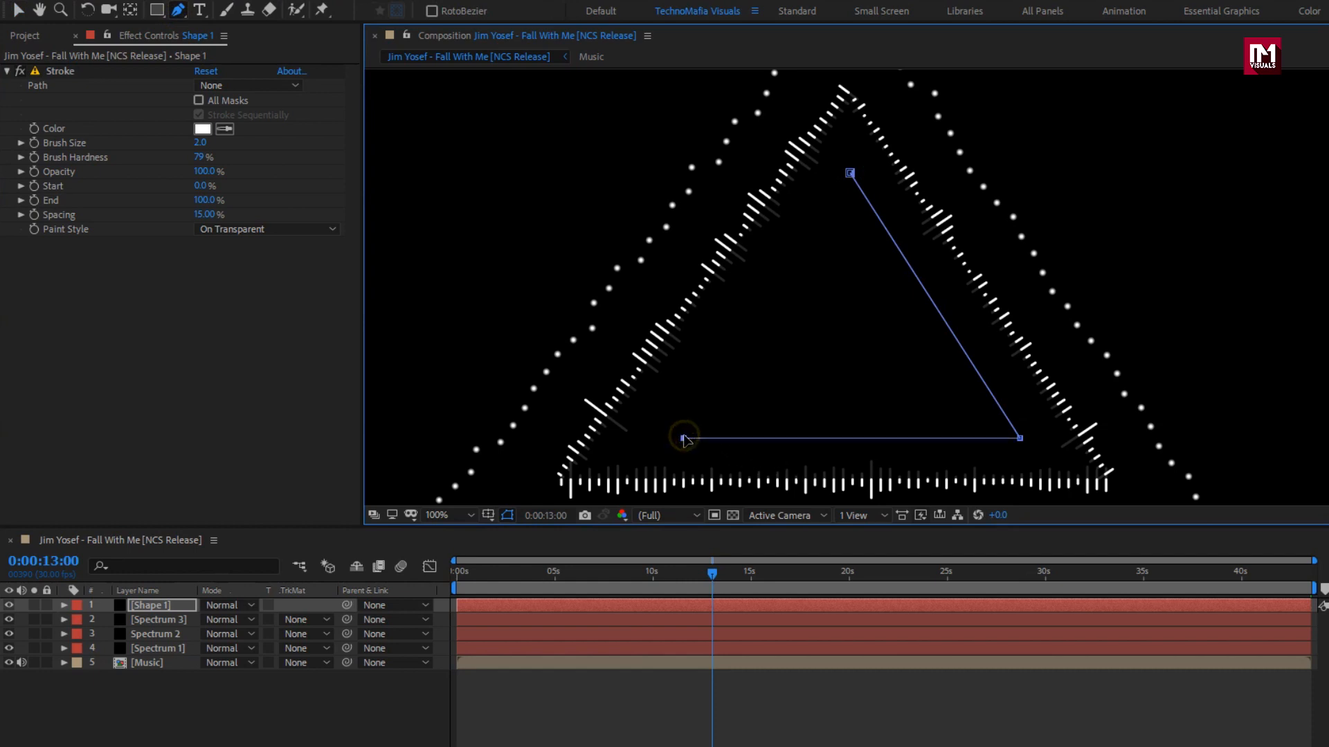
click(850, 173)
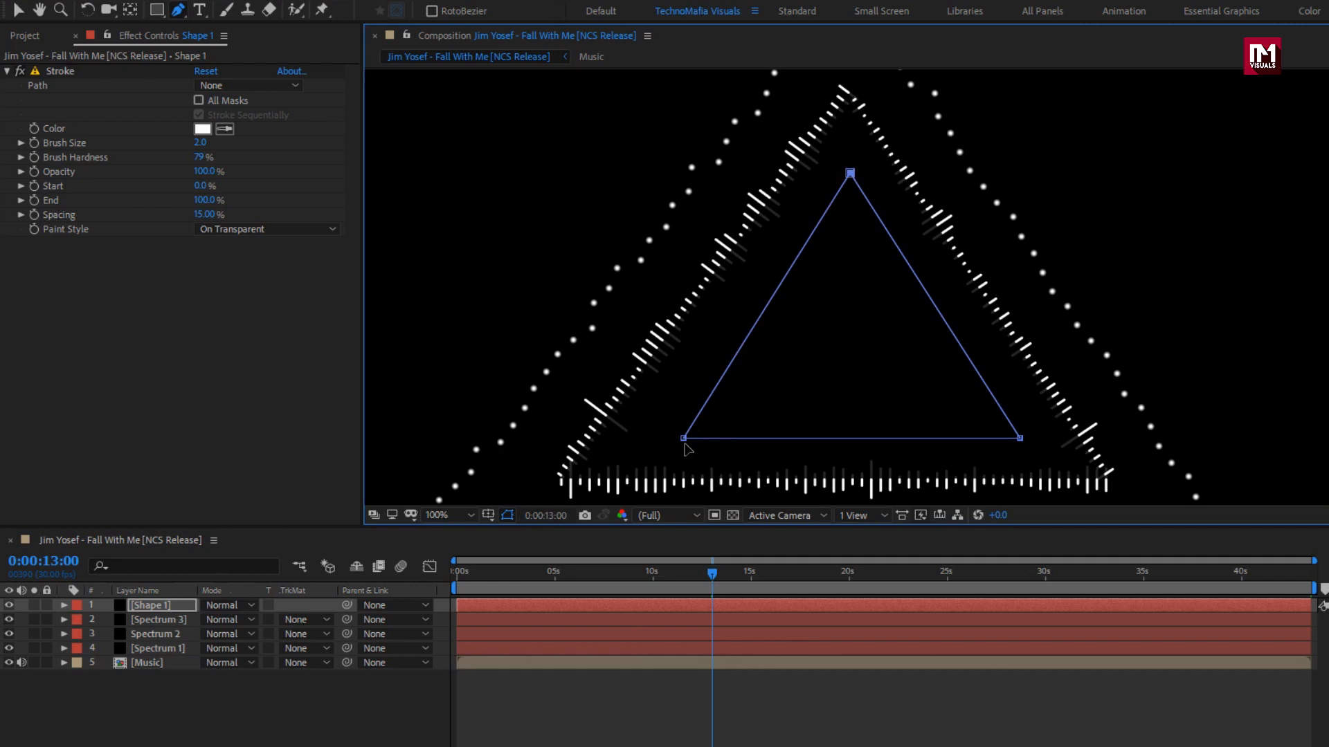
drag(684, 438, 675, 438)
drag(849, 171, 849, 178)
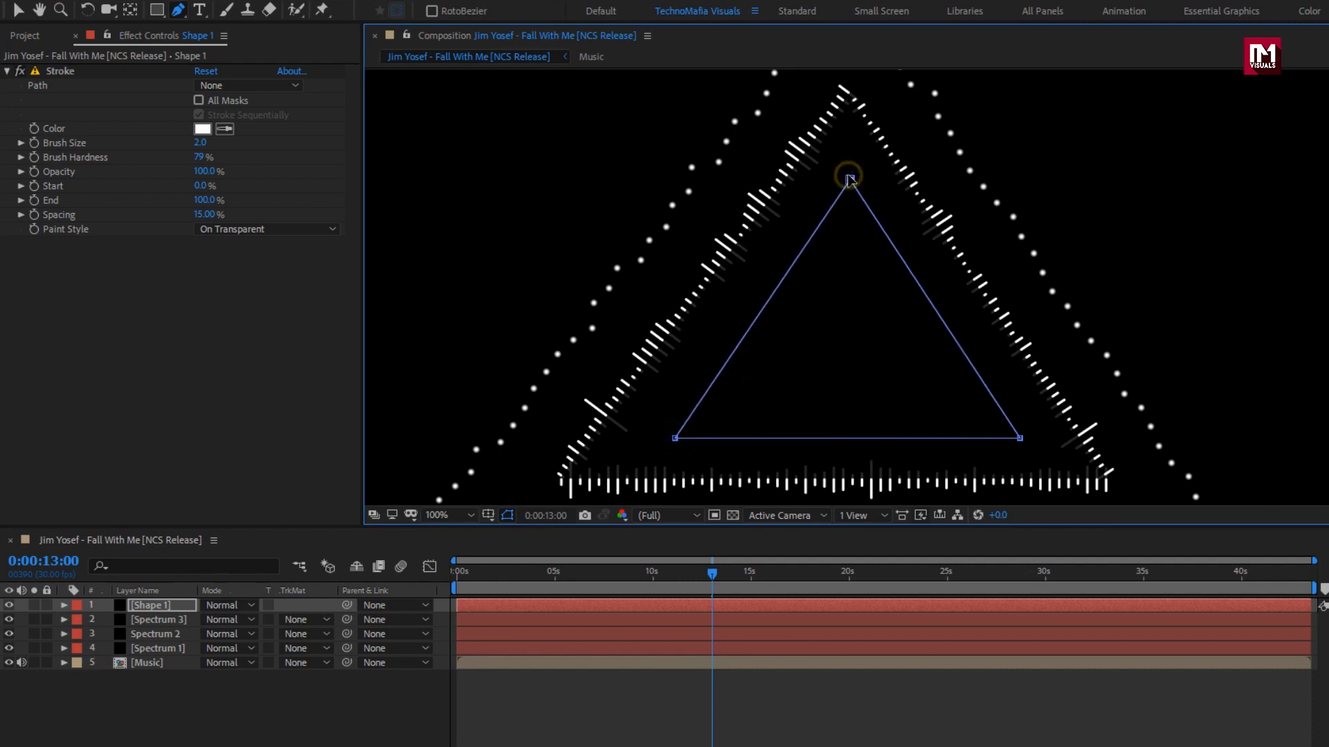
Hide the mask outline and set the Stroke effect's Path on Shape 1 to Mask 1.
click(508, 516)
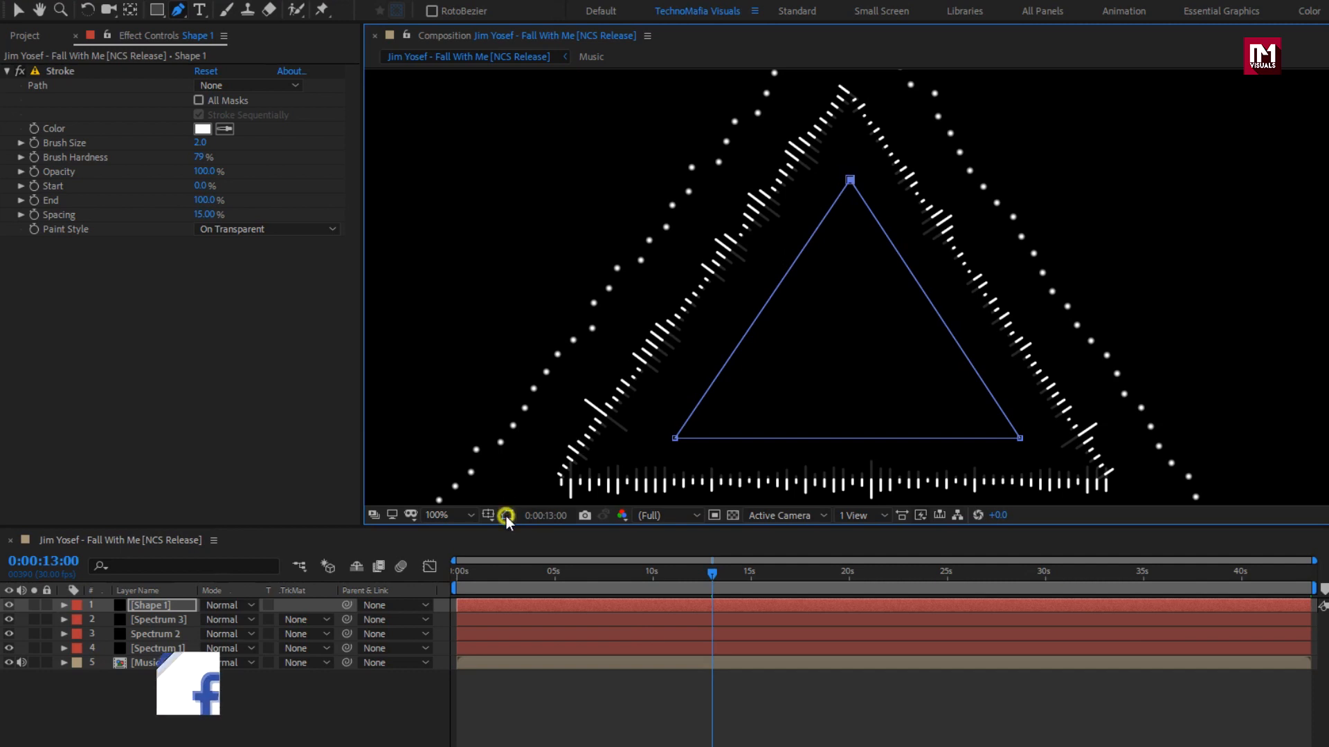
click(451, 579)
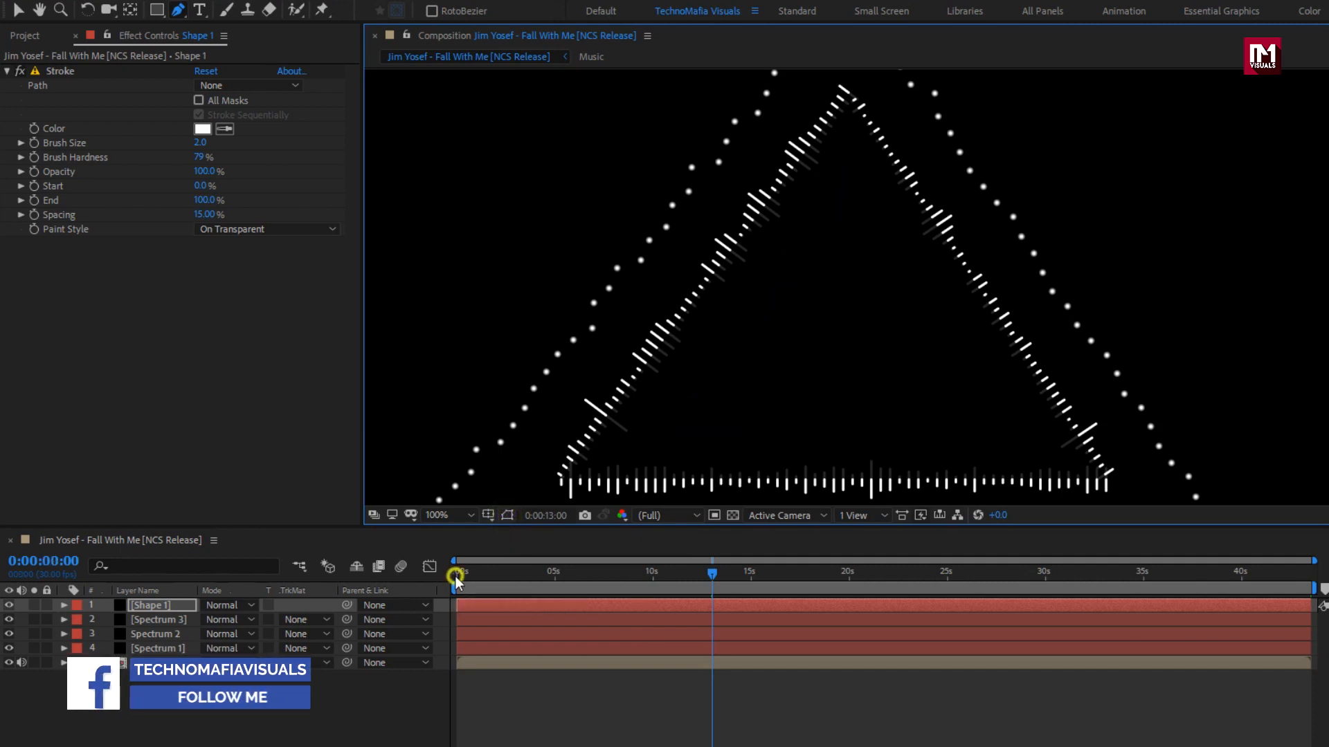
click(166, 190)
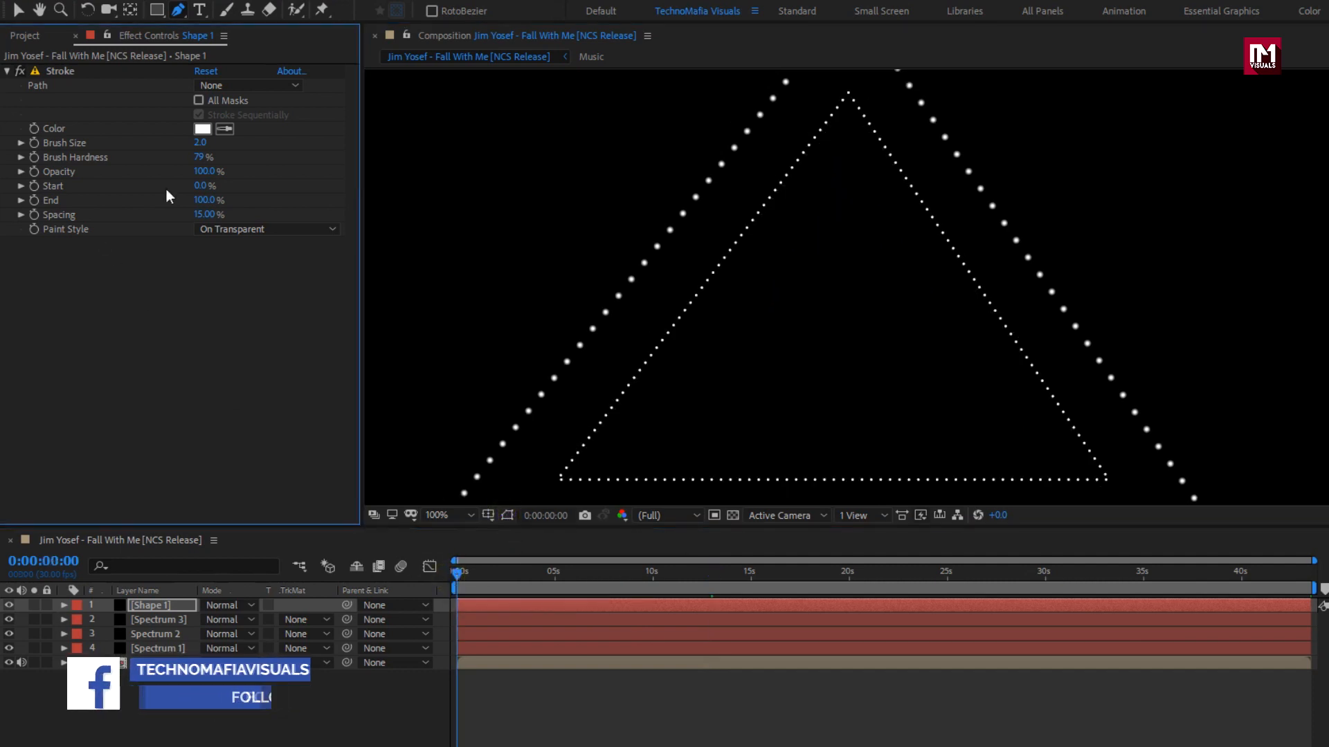
click(234, 79)
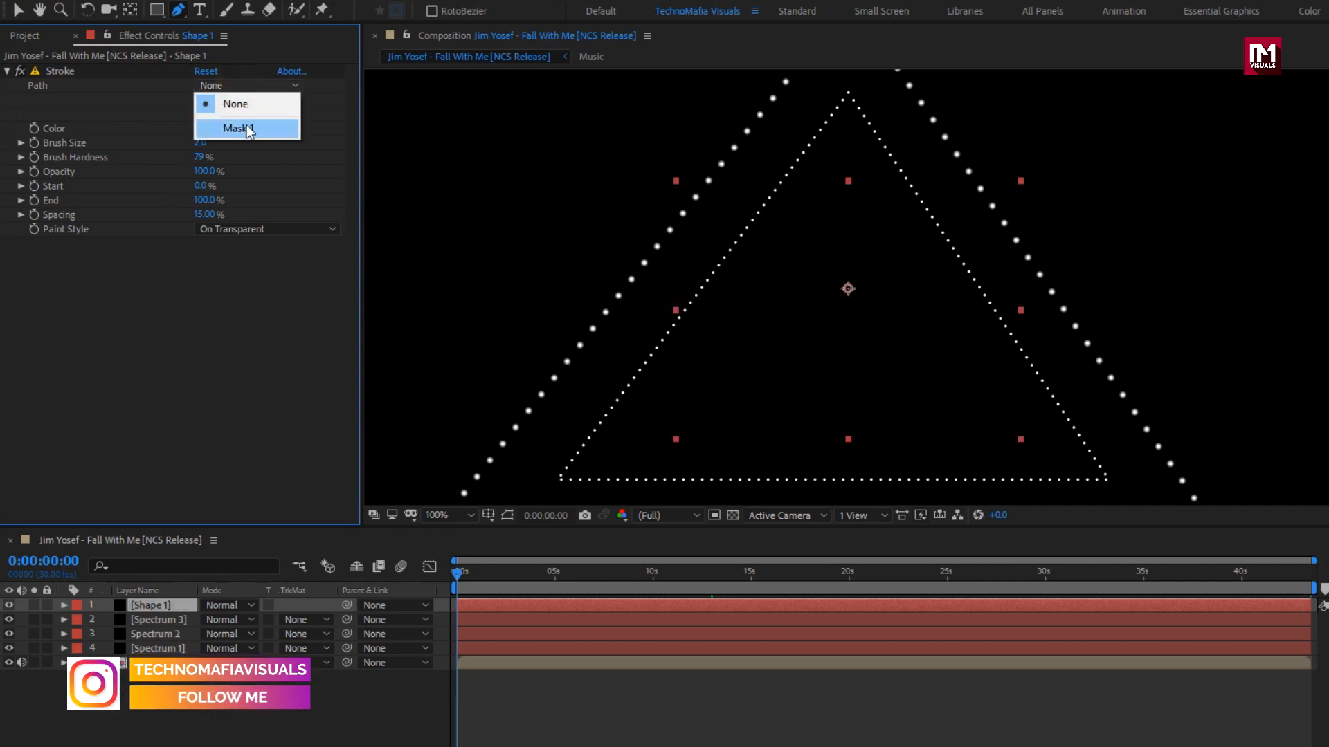
click(247, 124)
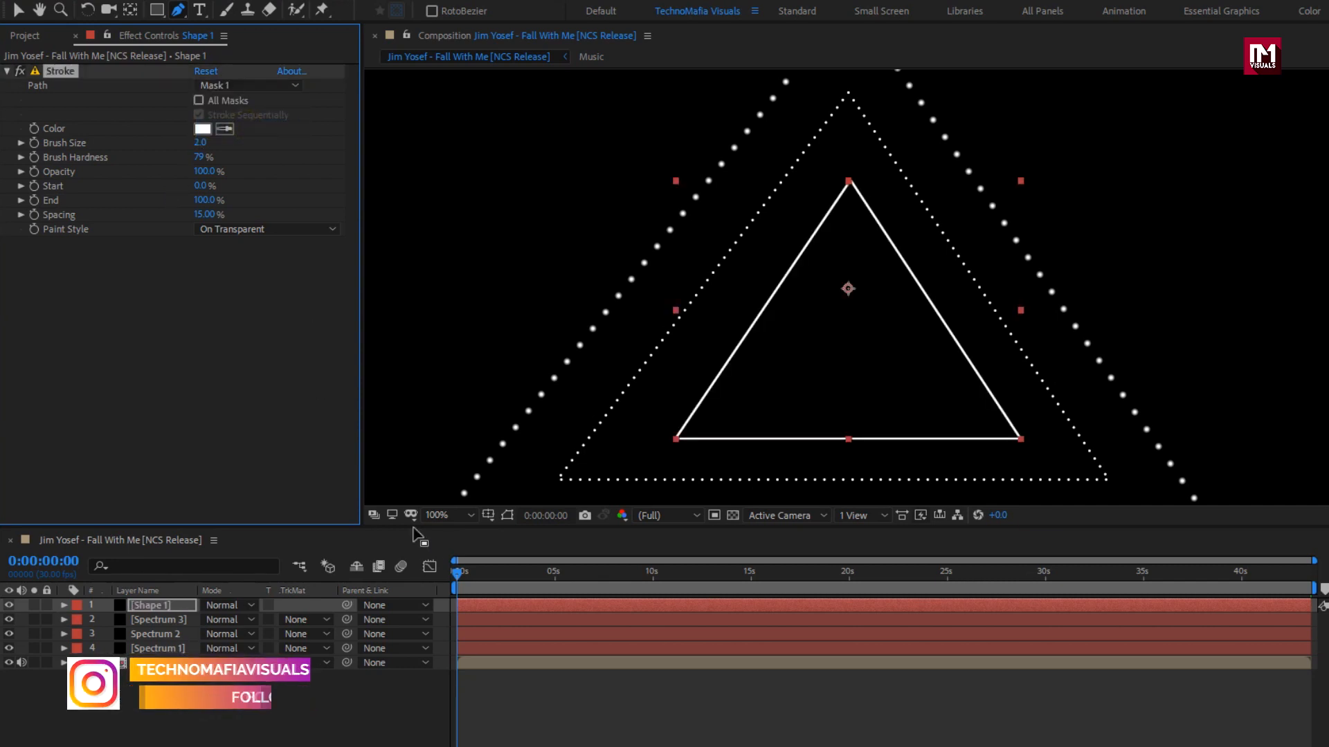
Add a Stroke Start keyframe of 100% on Shape 1 at 0:00:00:00.
click(456, 574)
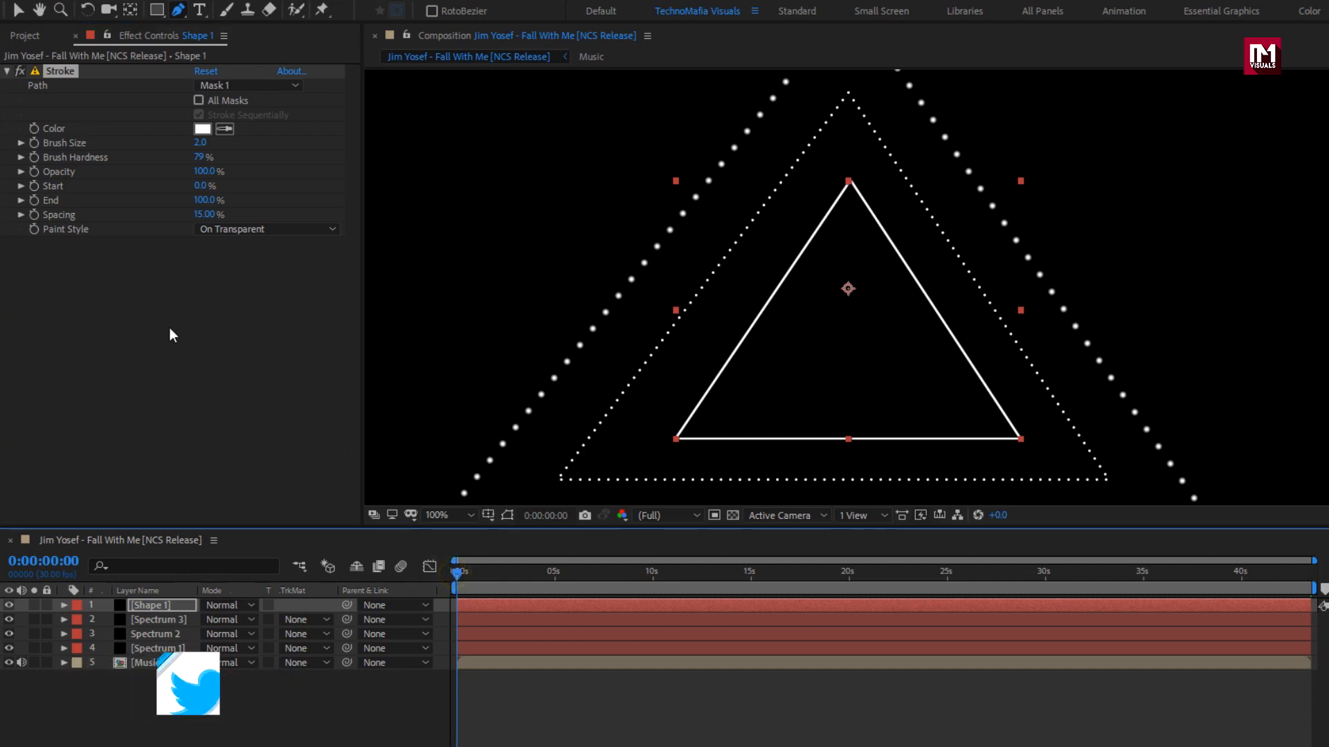
click(34, 186)
click(200, 185)
text(100)
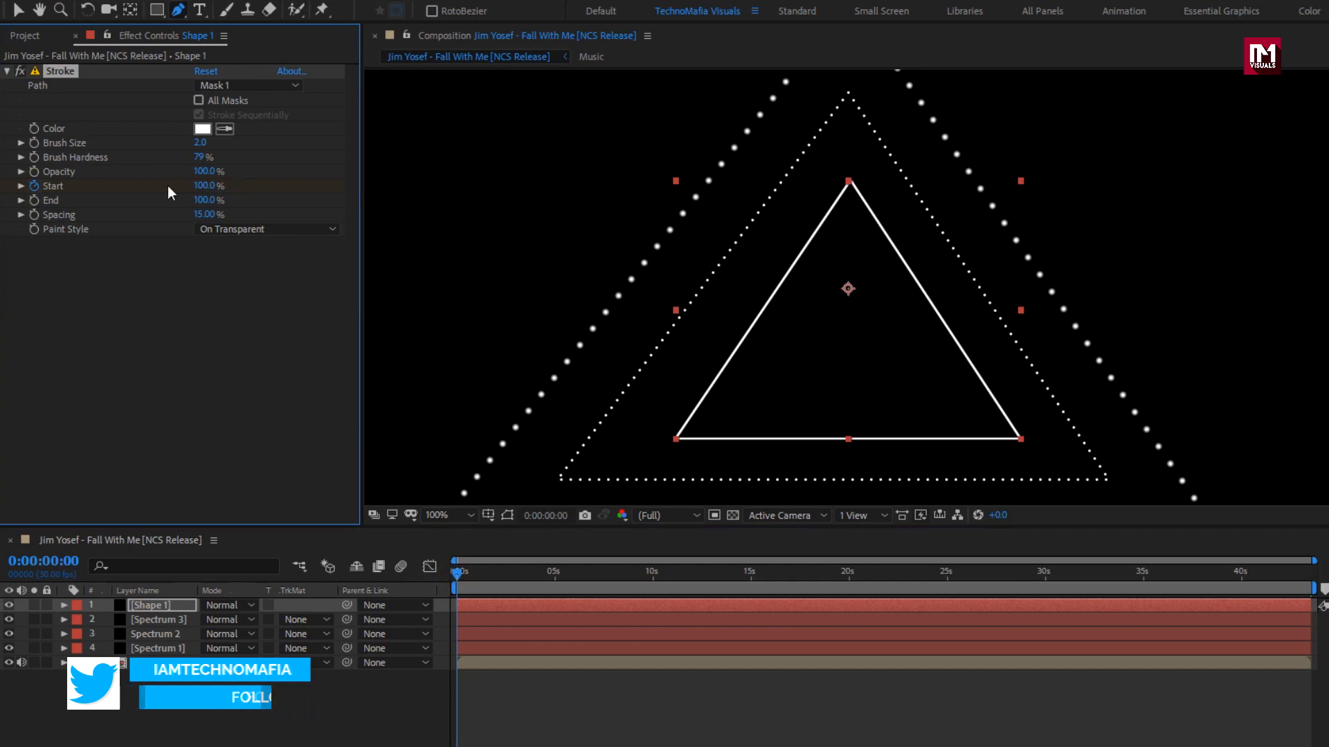
key(Return)
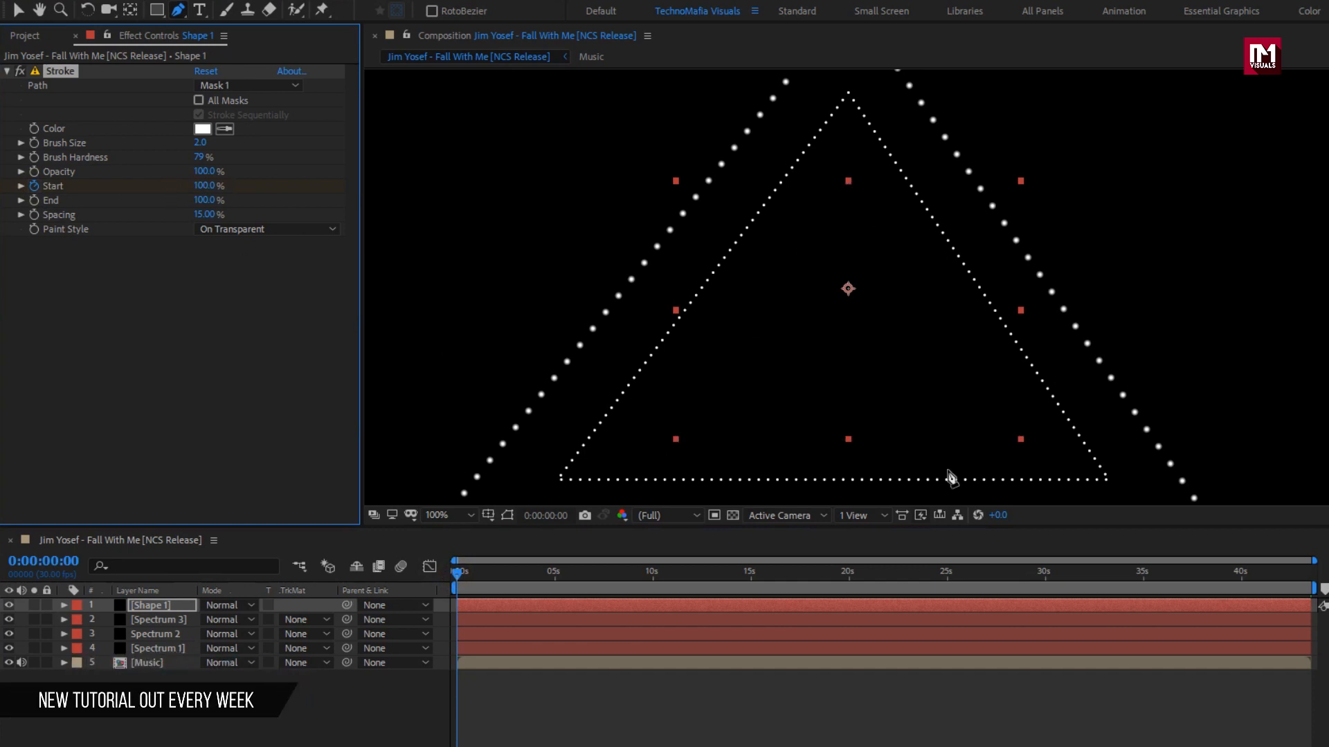
Keyframe Shape 1's Stroke Start to 0% at 0:00:43:16 and scrub through the timeline to check the line animation.
click(1308, 574)
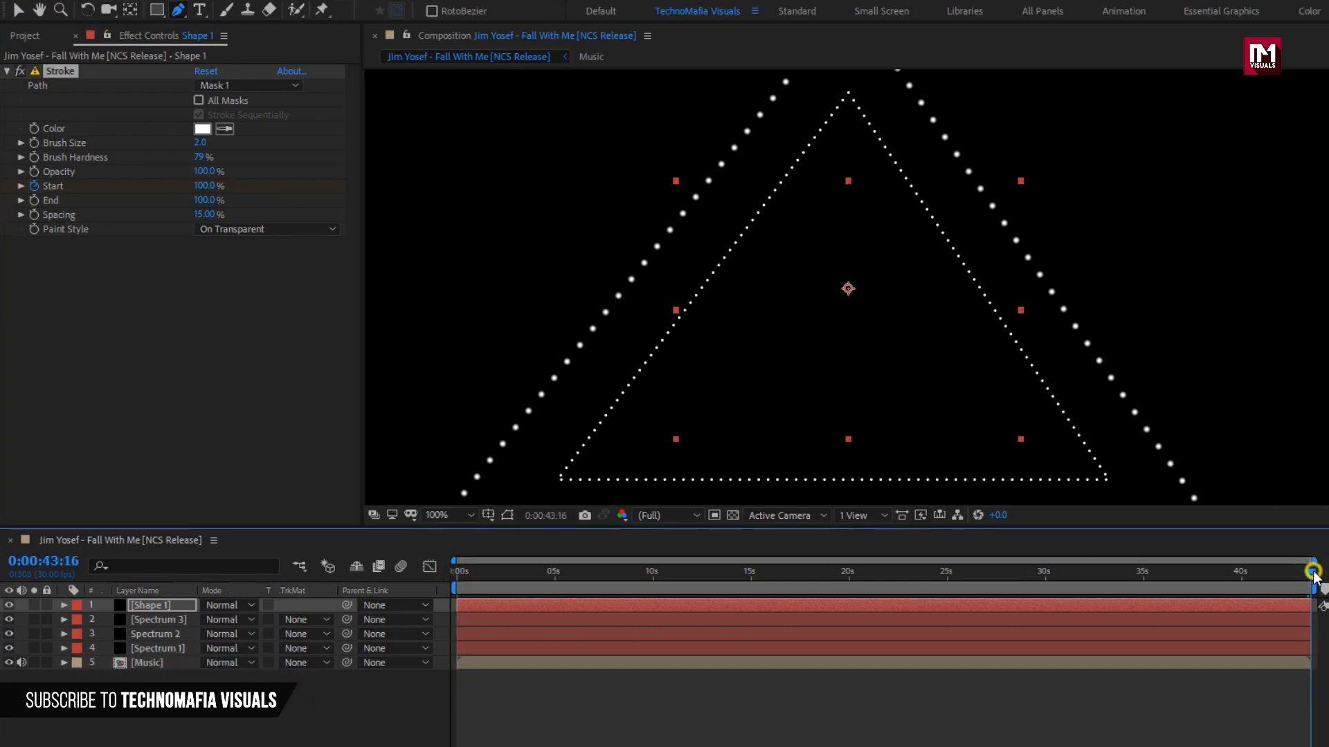
click(205, 185)
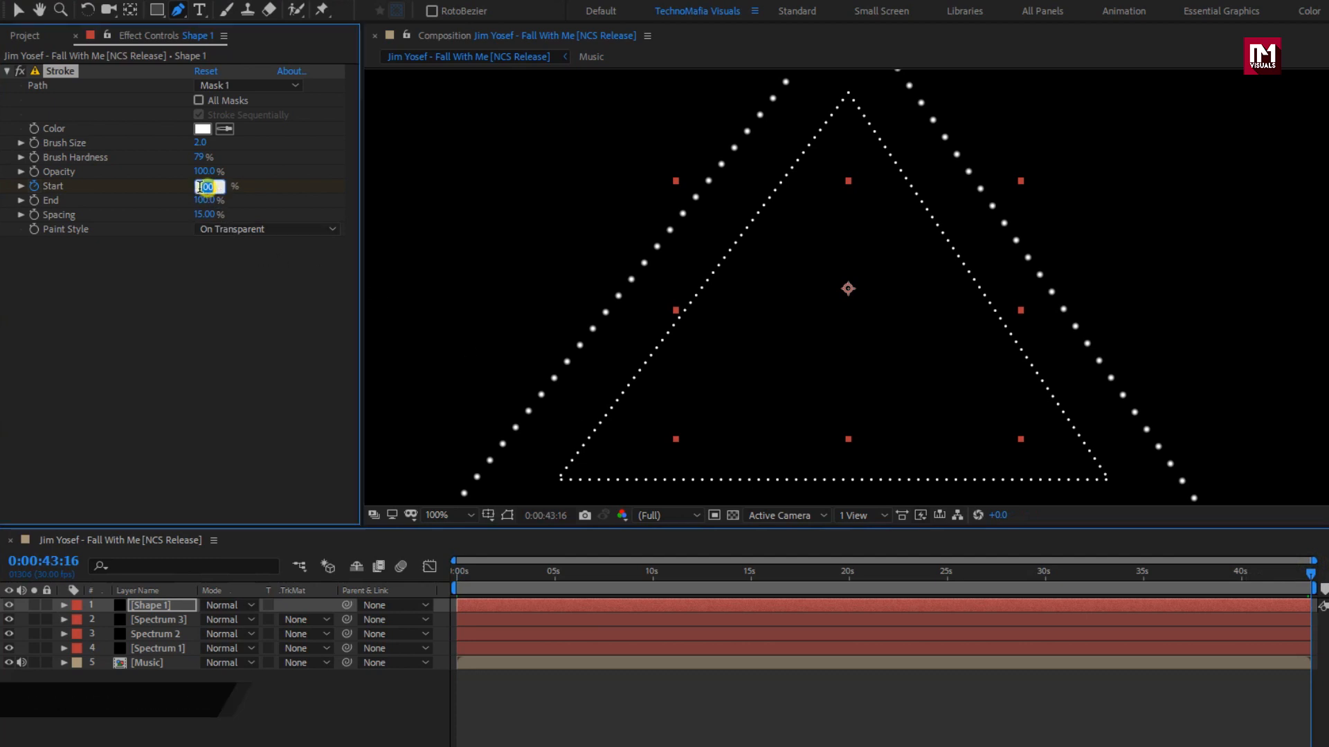
text(0)
key(Return)
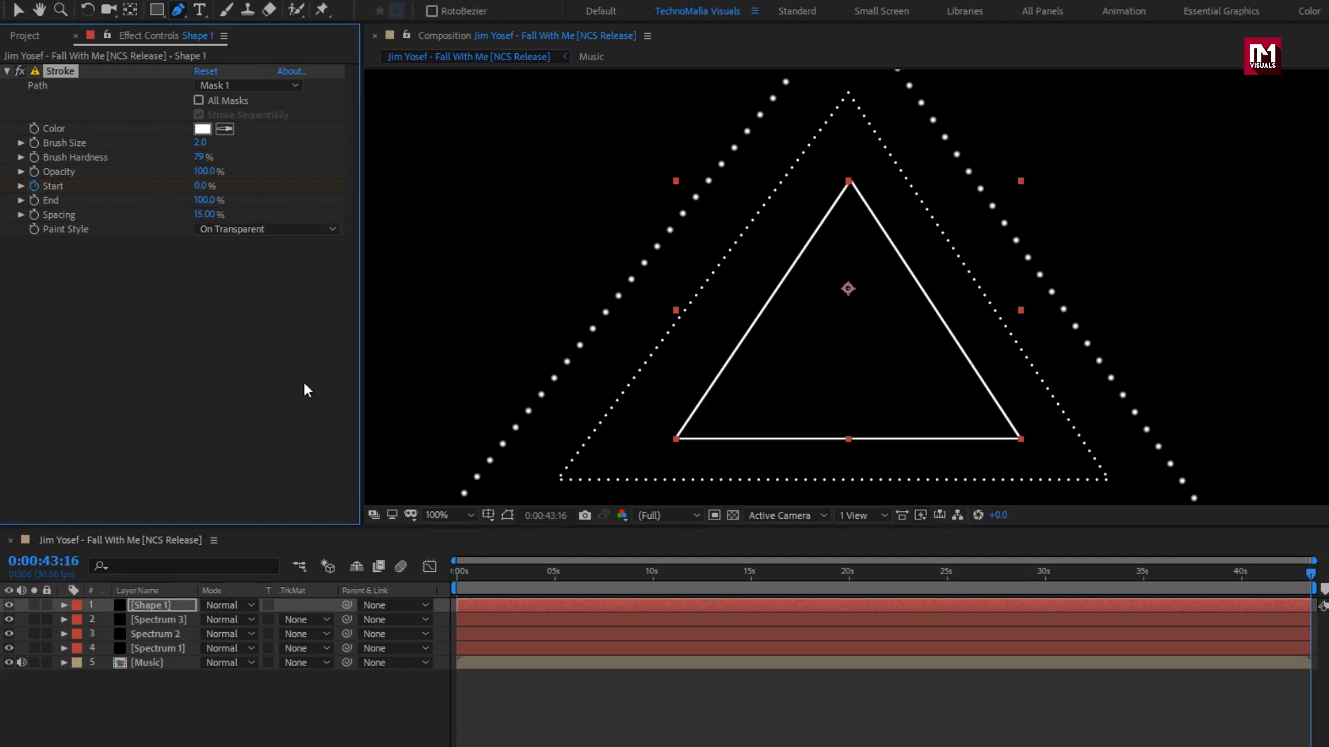
drag(455, 572, 764, 576)
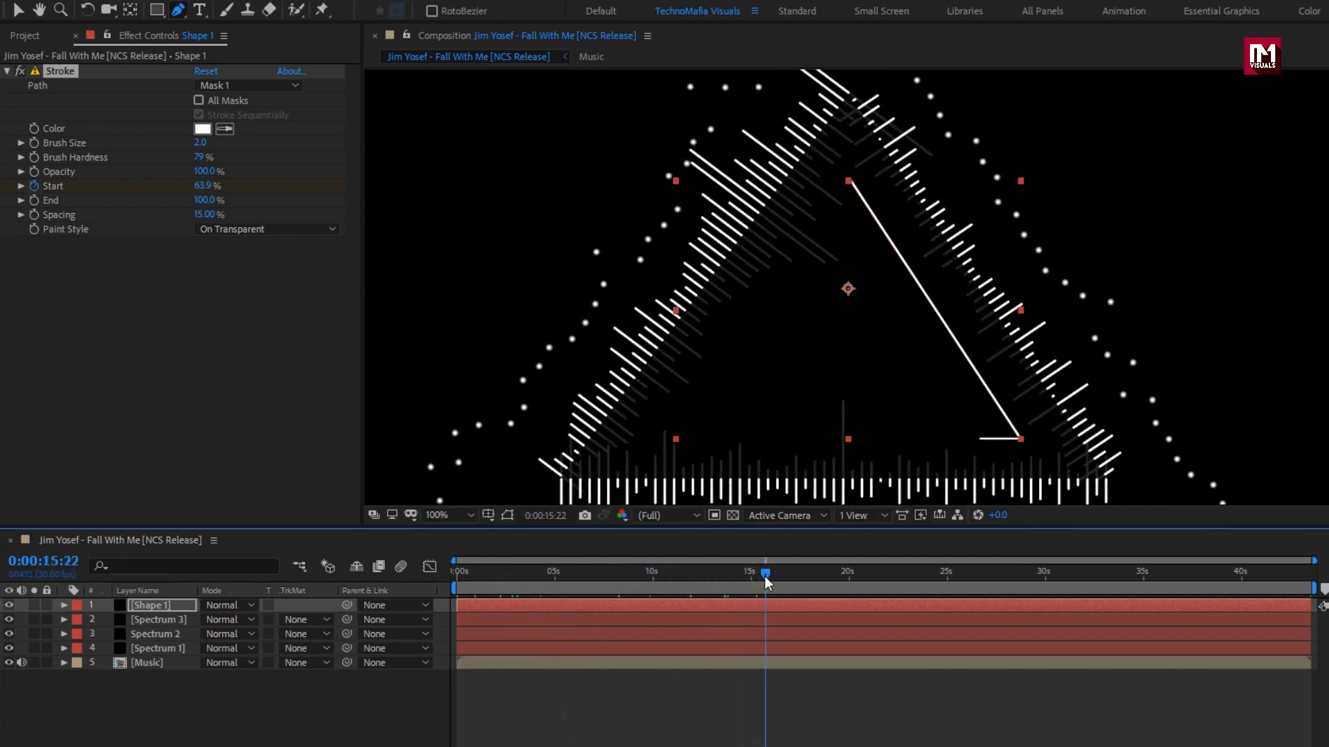
Set Shape 1's stroke Brush Size to 6 and Brush Hardness to 100%.
click(198, 146)
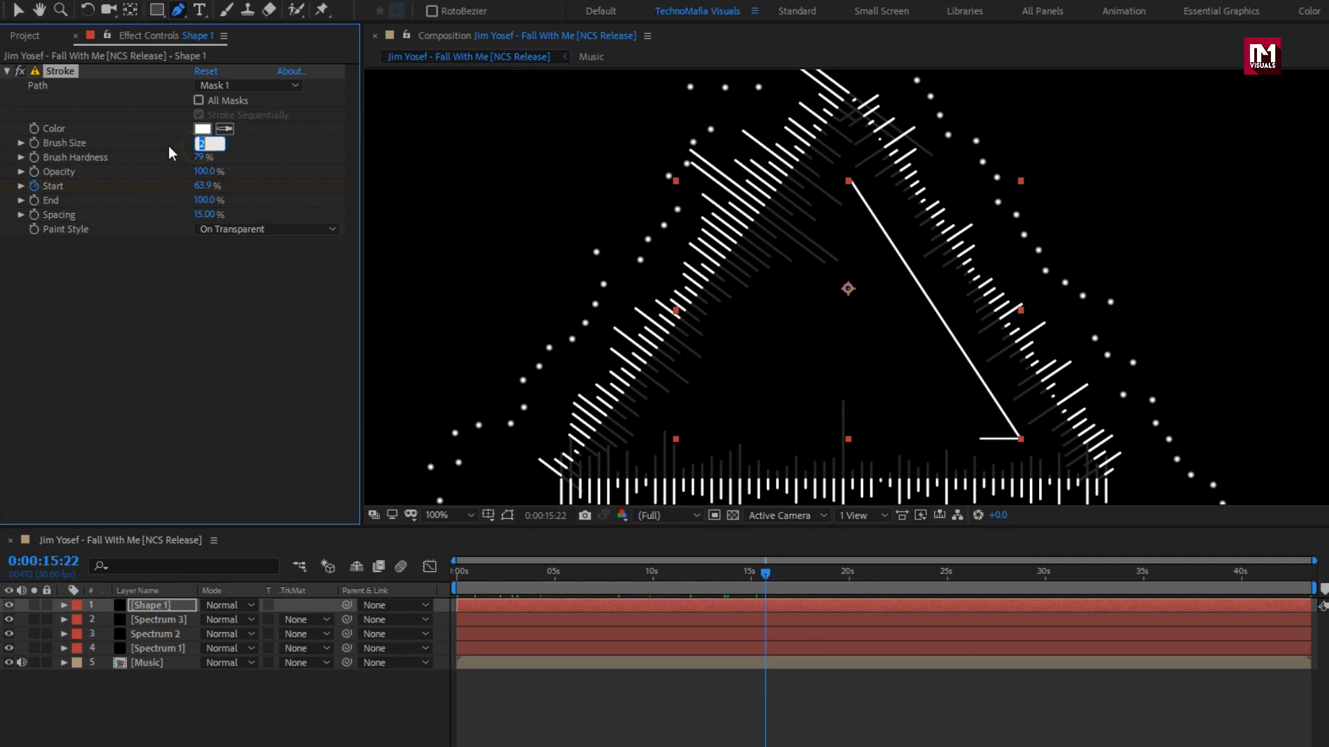
text(6)
key(Return)
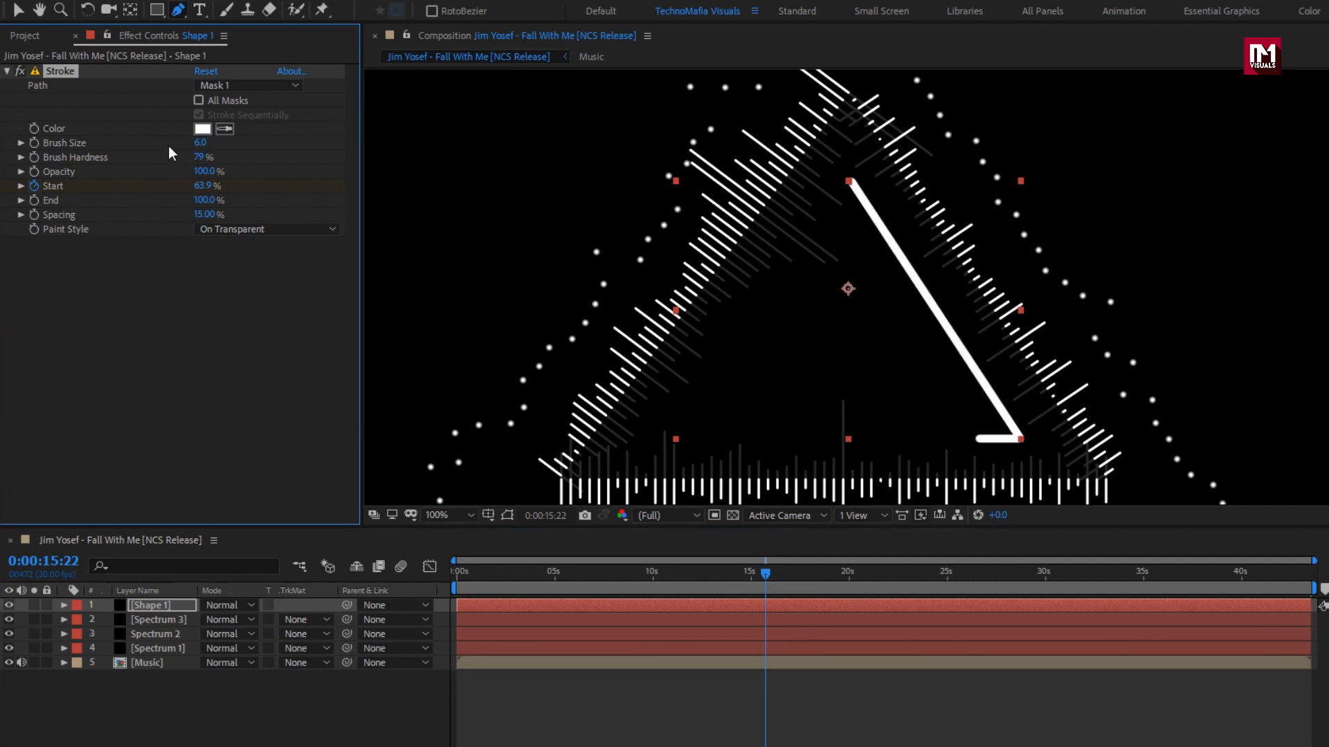
click(198, 159)
text(100)
key(Return)
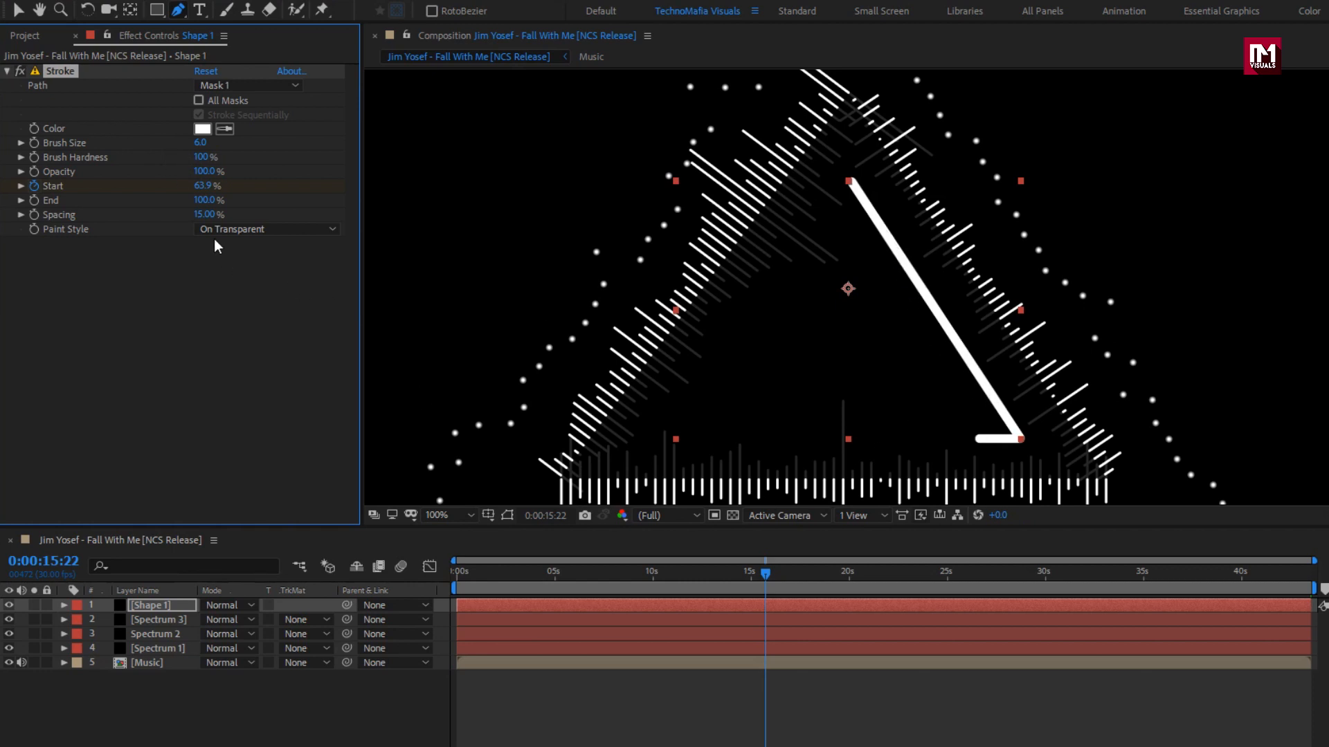
Try 100% stroke Spacing on Shape 1, settle on 0%, and check the line at 0:00:28:27.
drag(204, 214, 379, 211)
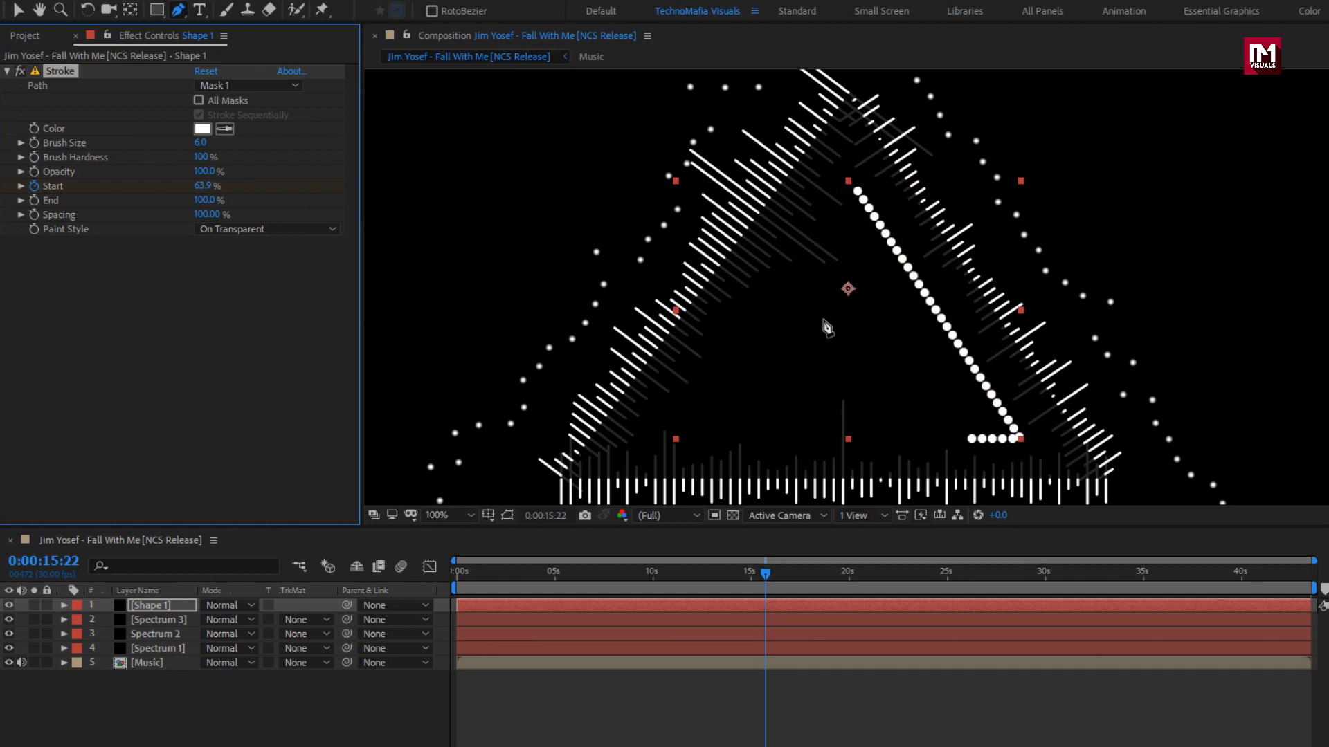
drag(209, 214, 117, 218)
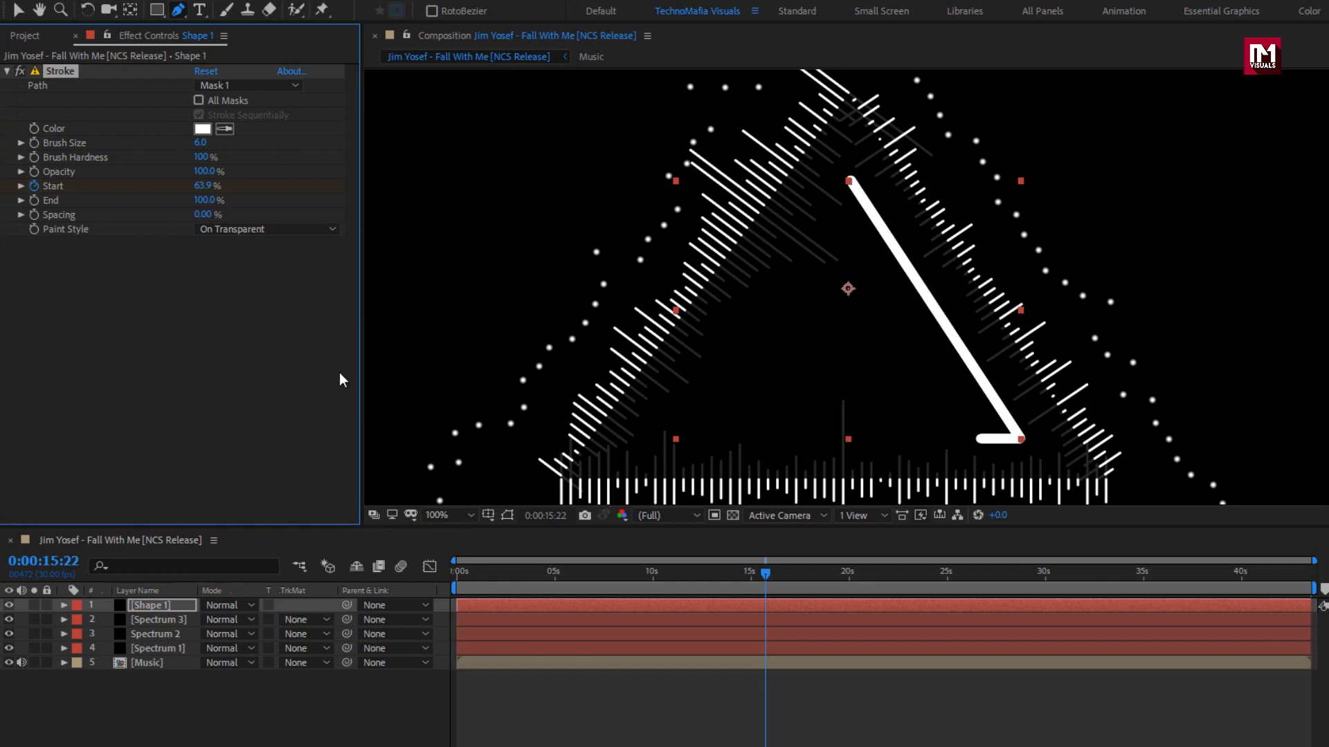
click(1024, 574)
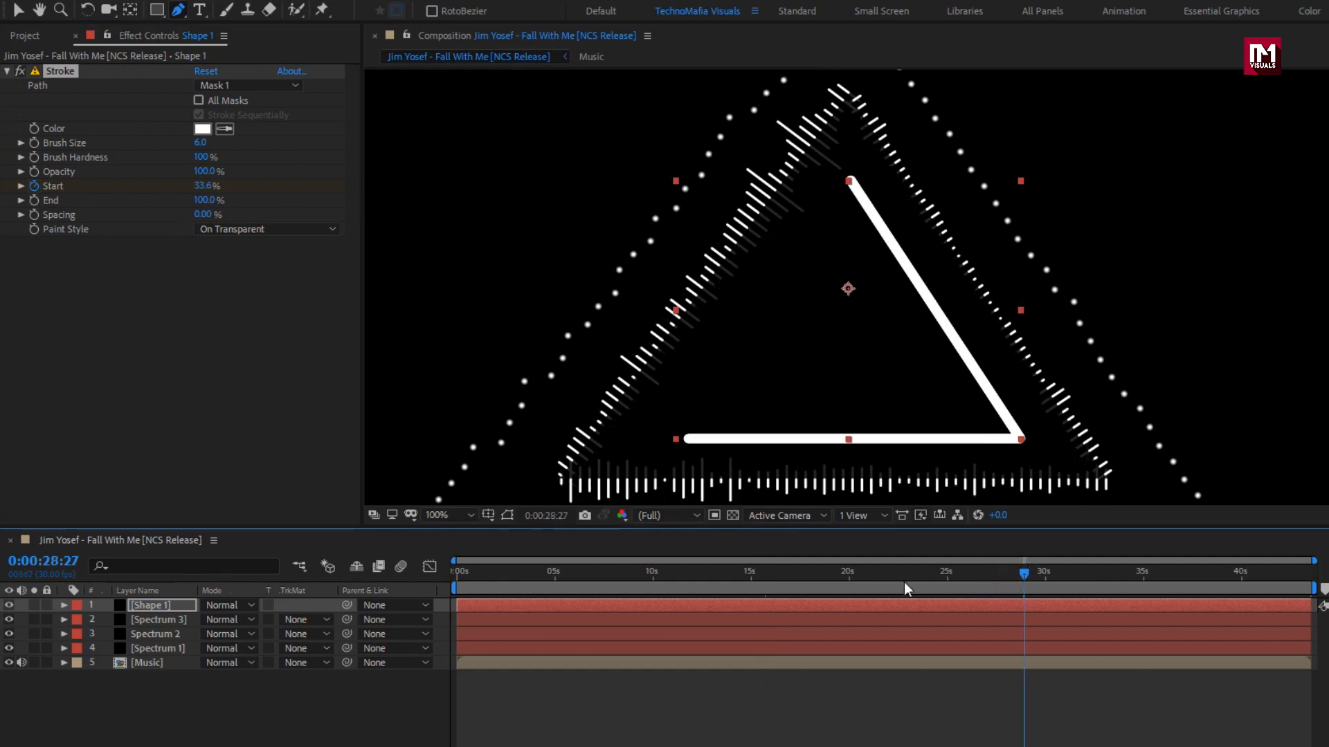
Create a new black 1920 x 1080 px solid layer named Shape 2.
right_click(198, 701)
mouse_move(264, 516)
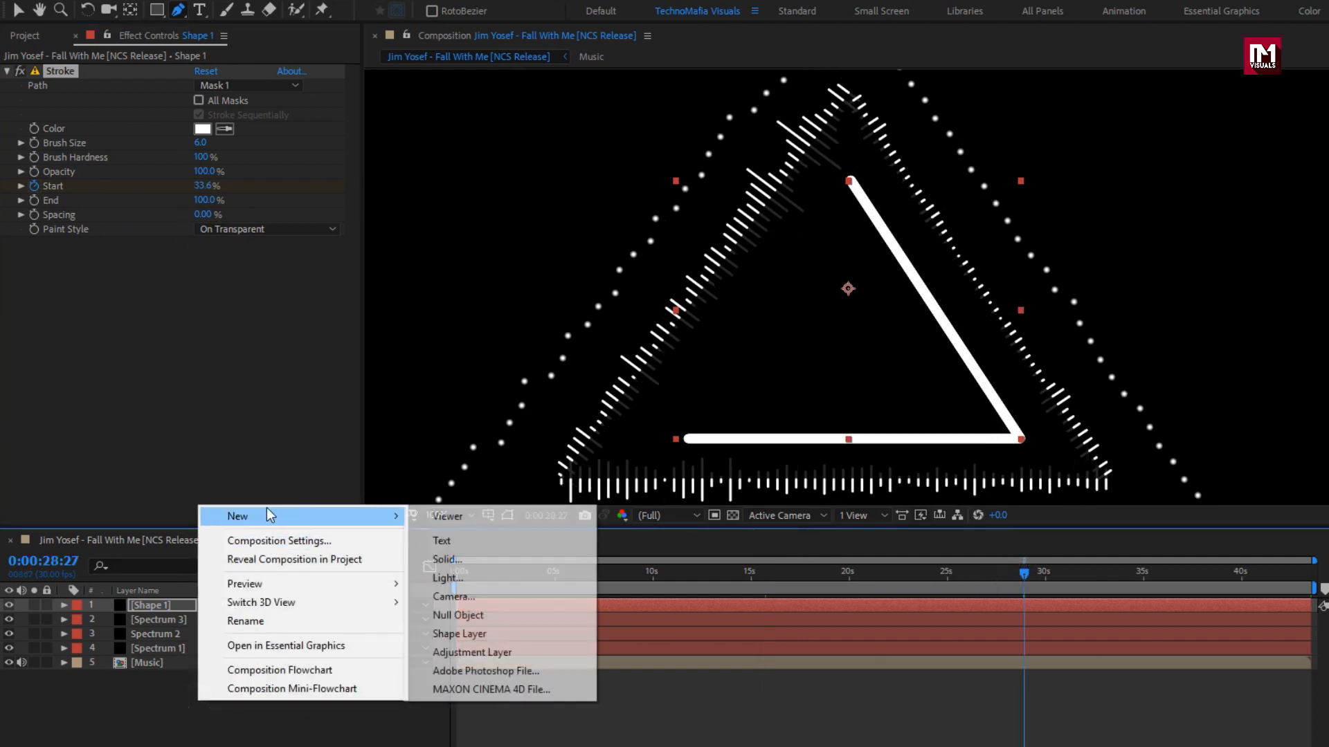
click(483, 560)
text(Shape)
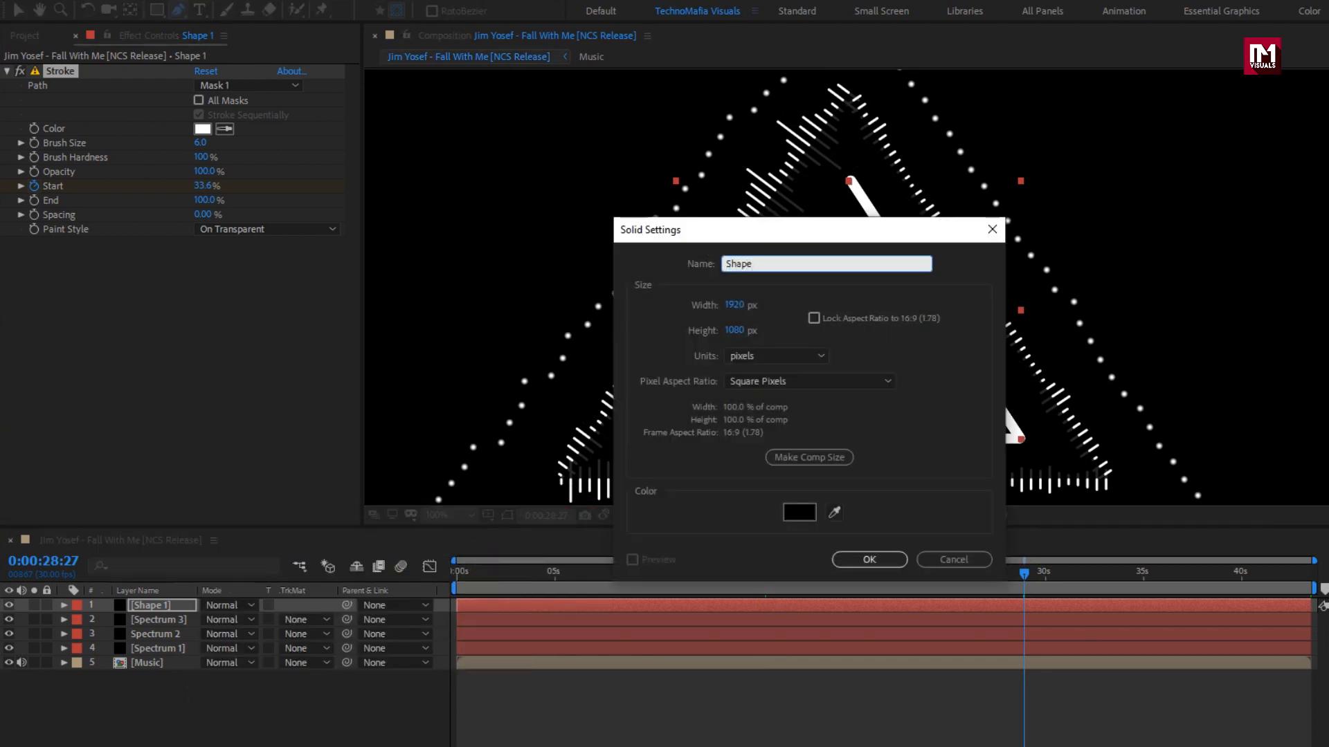
text( 2)
click(842, 563)
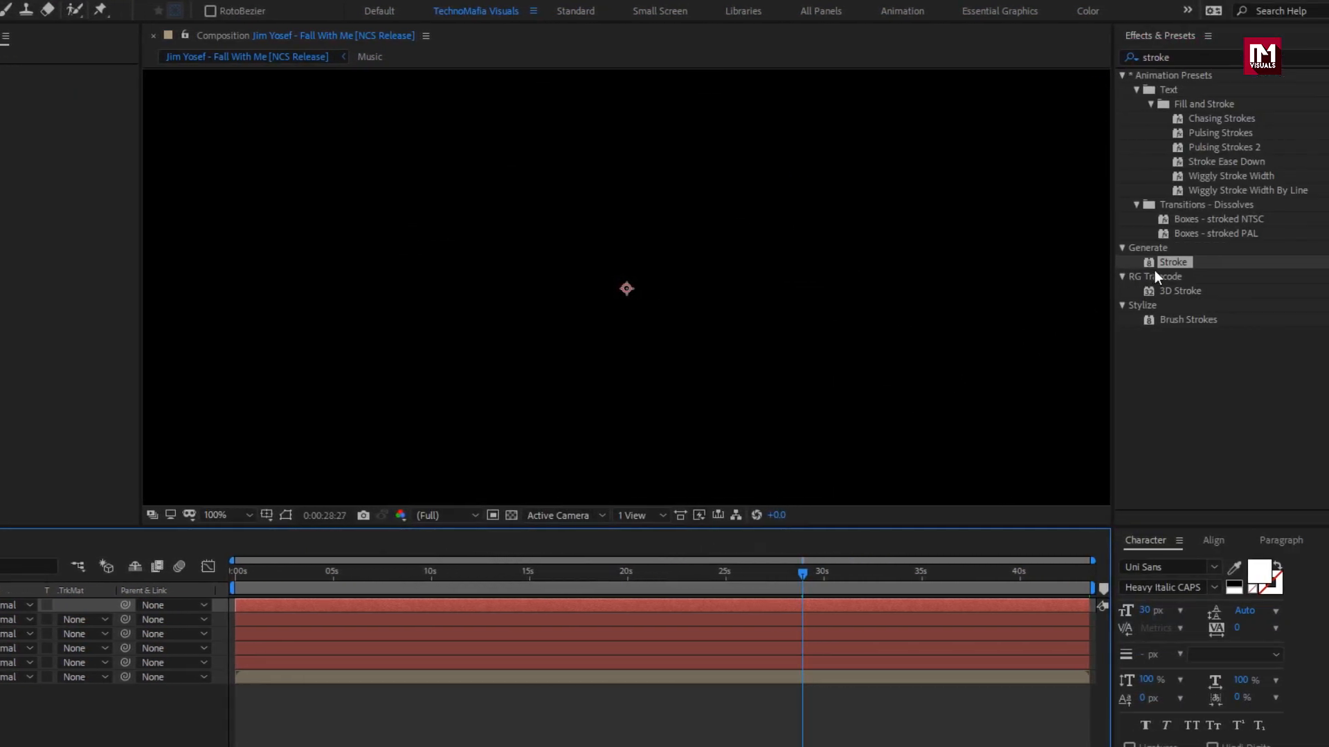
Apply the Stroke effect to Shape 2 and set its Paint Style to On Transparent.
double_click(1254, 263)
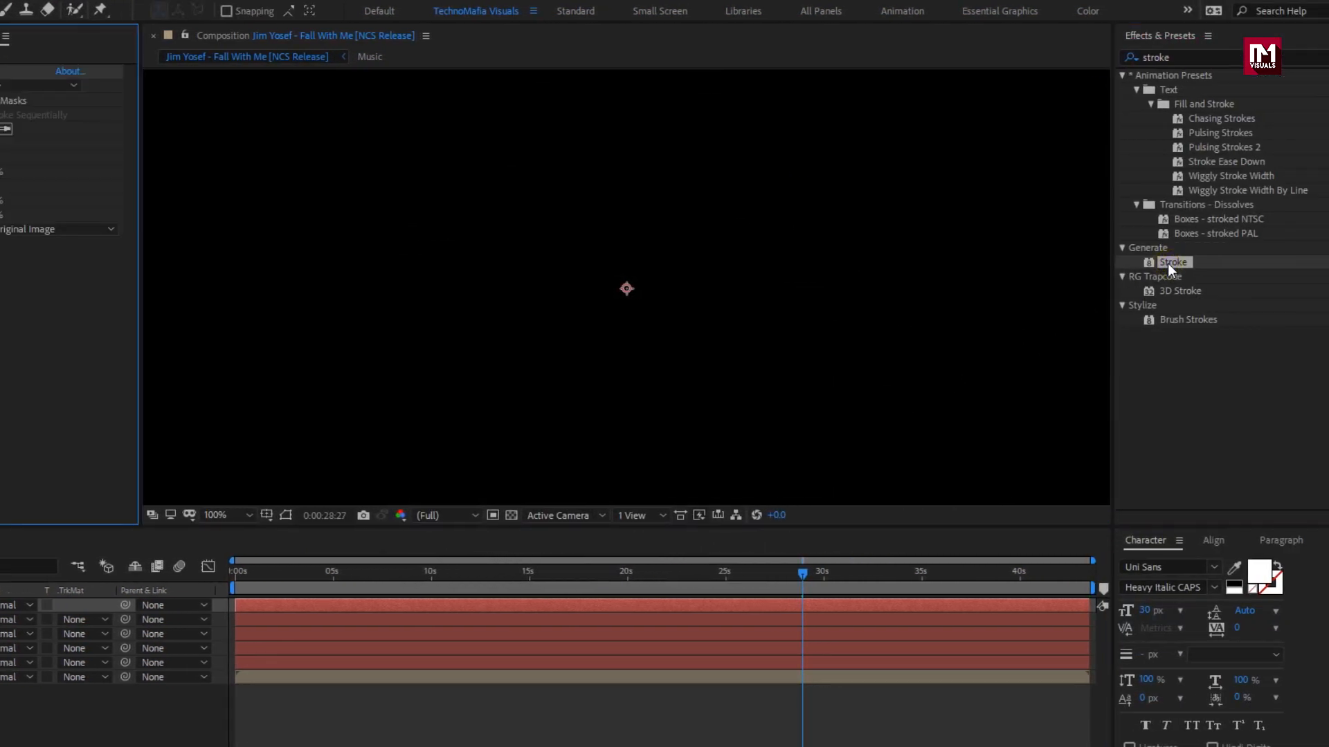
click(63, 229)
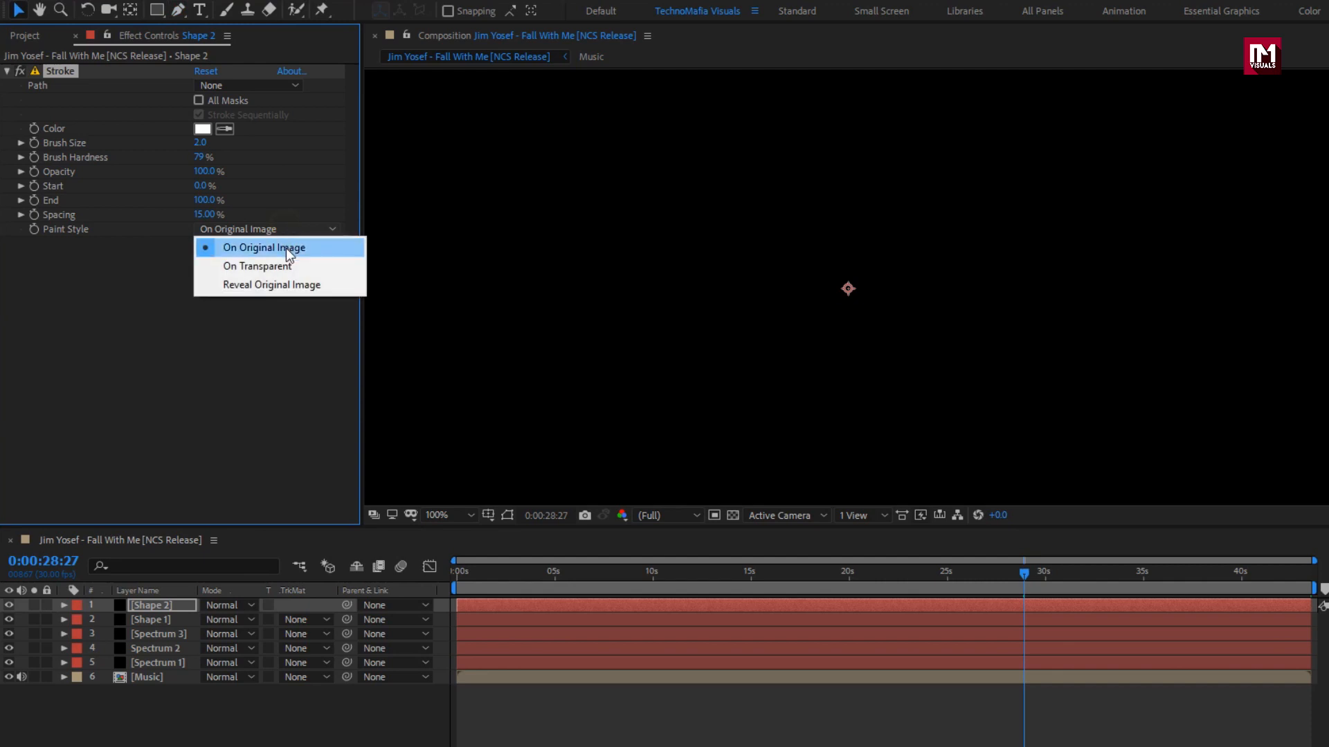
click(288, 267)
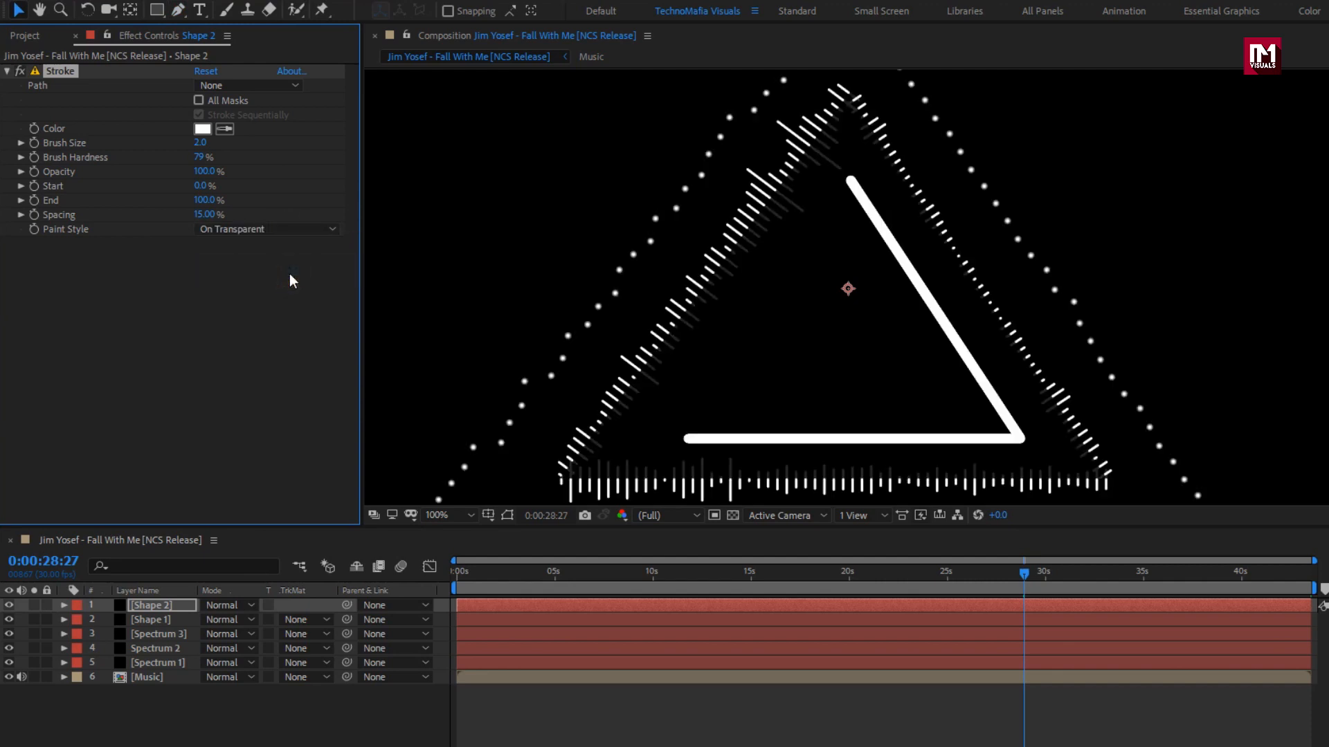
Draw a smaller closed triangular mask on Shape 2 inside the thick stroke with the Pen tool, and level its lower-left corner.
click(178, 9)
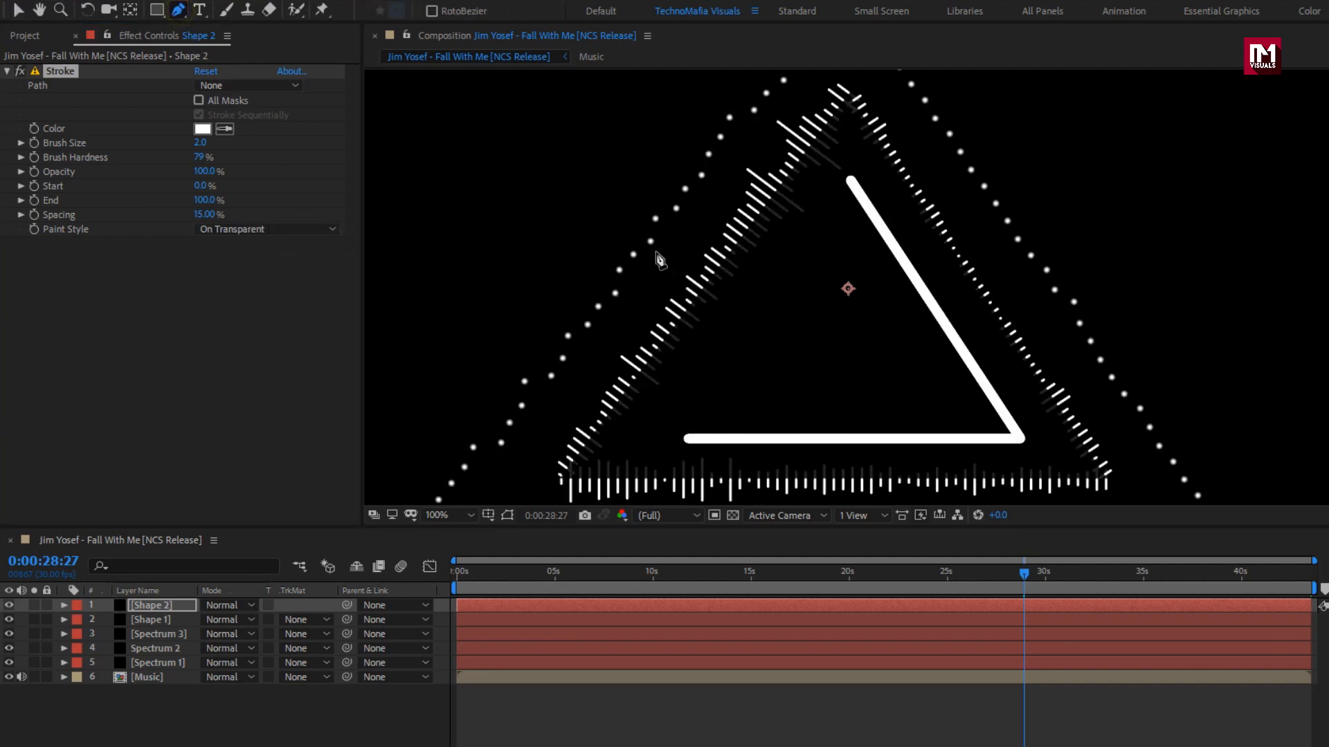
click(843, 246)
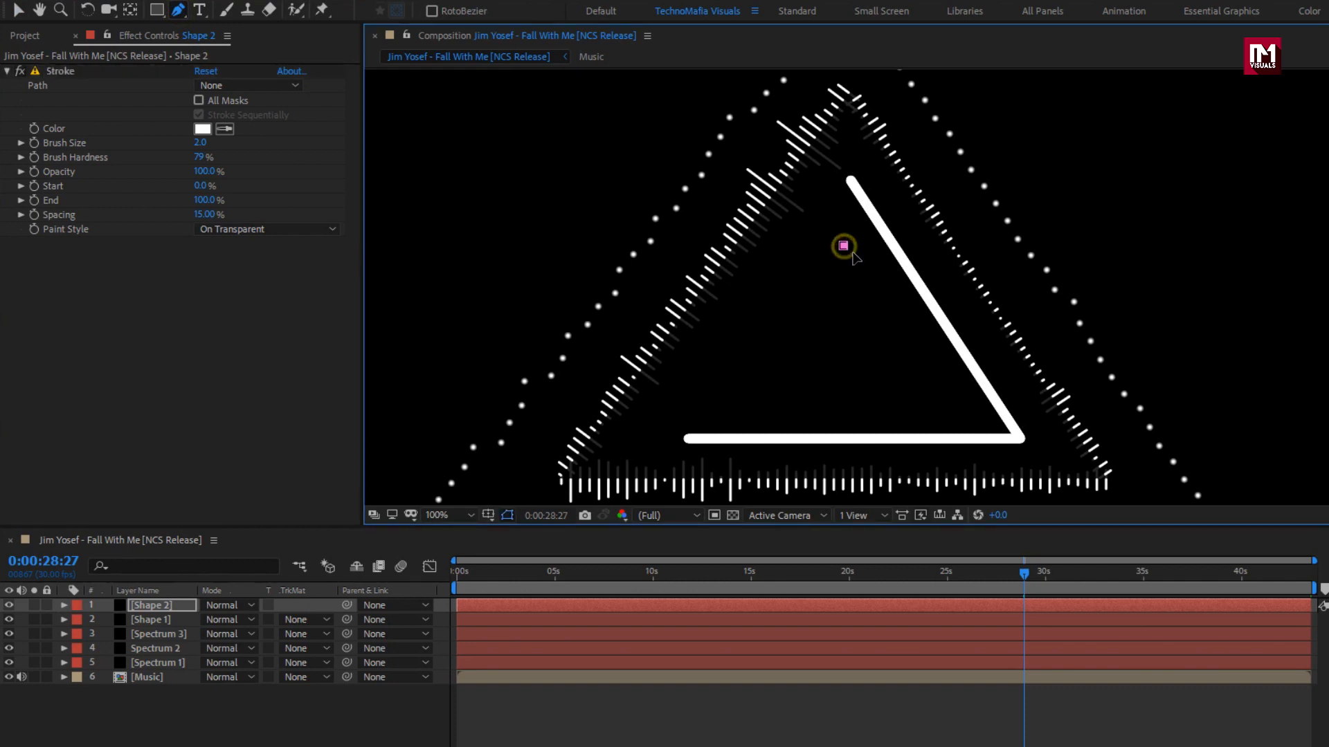
click(944, 400)
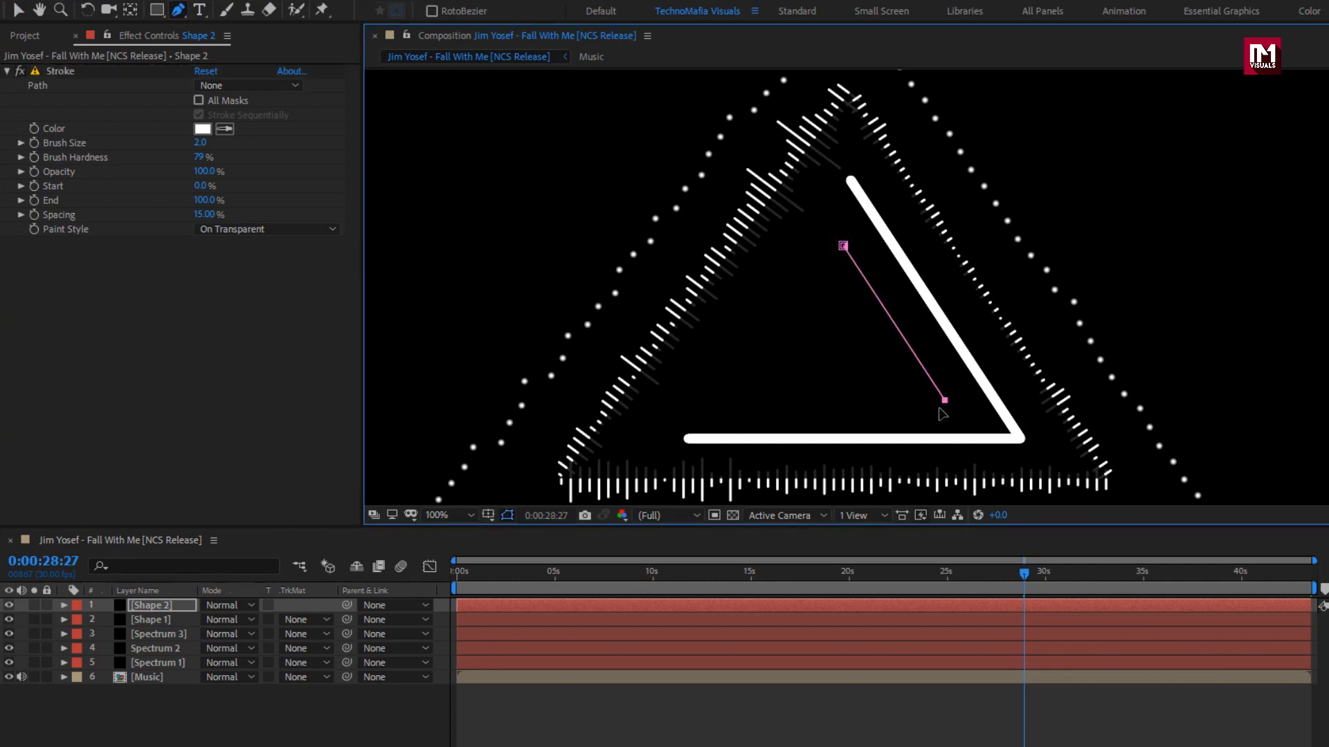
click(757, 391)
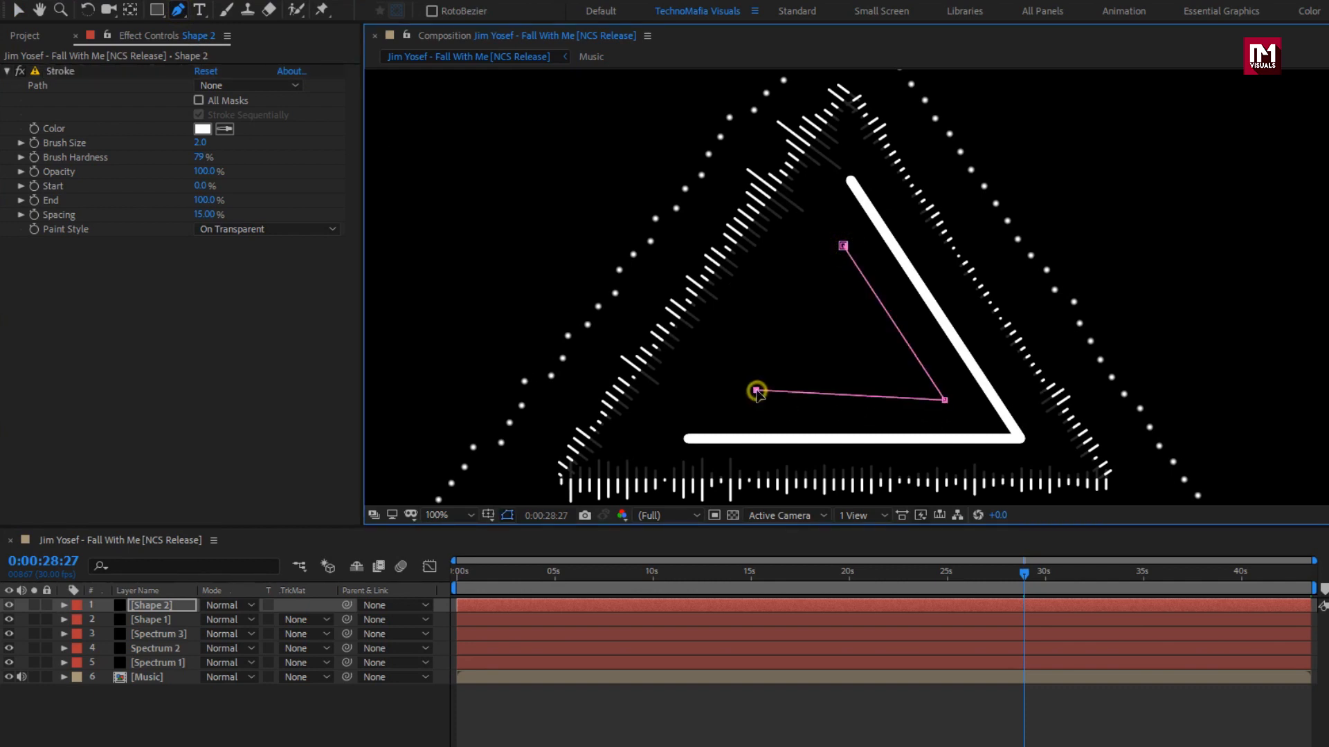
click(843, 247)
click(757, 392)
drag(756, 392, 754, 399)
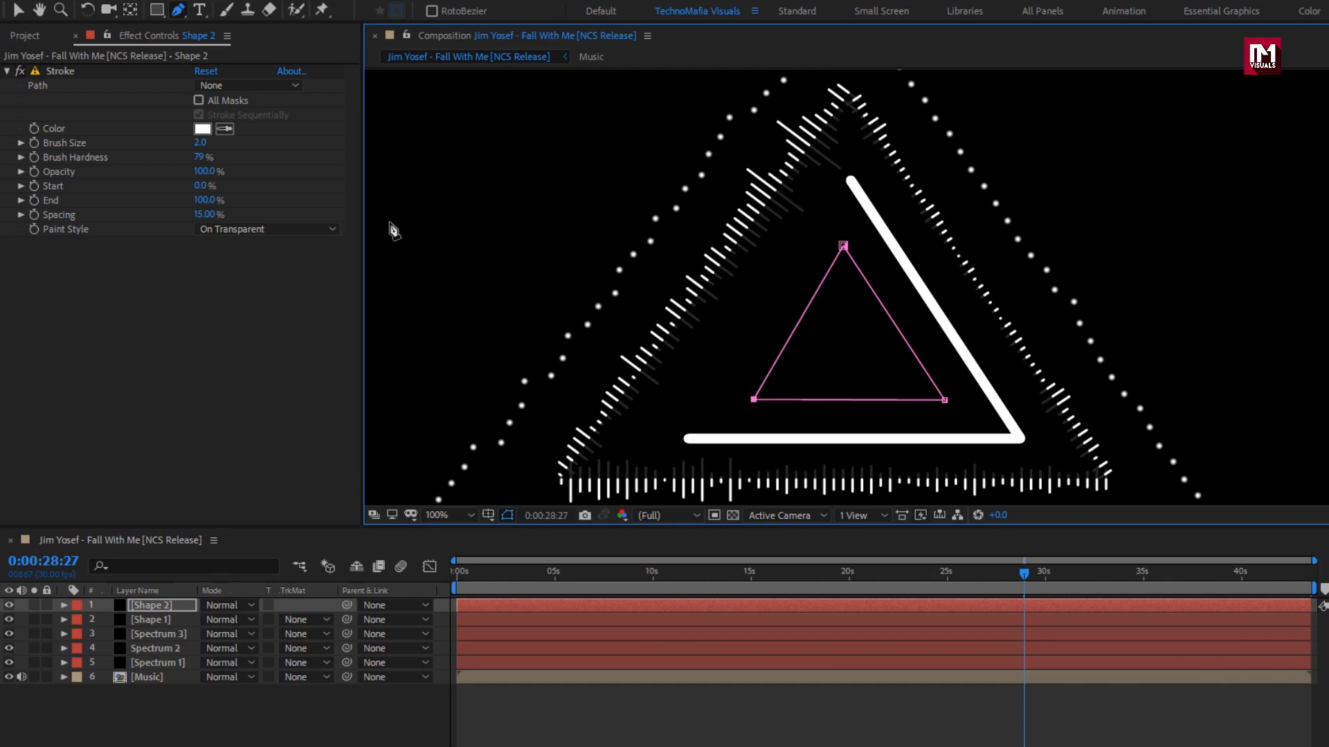
Set Shape 2's Stroke Path to Mask 1 with 100% Brush Hardness, and hide the mask outline.
click(259, 86)
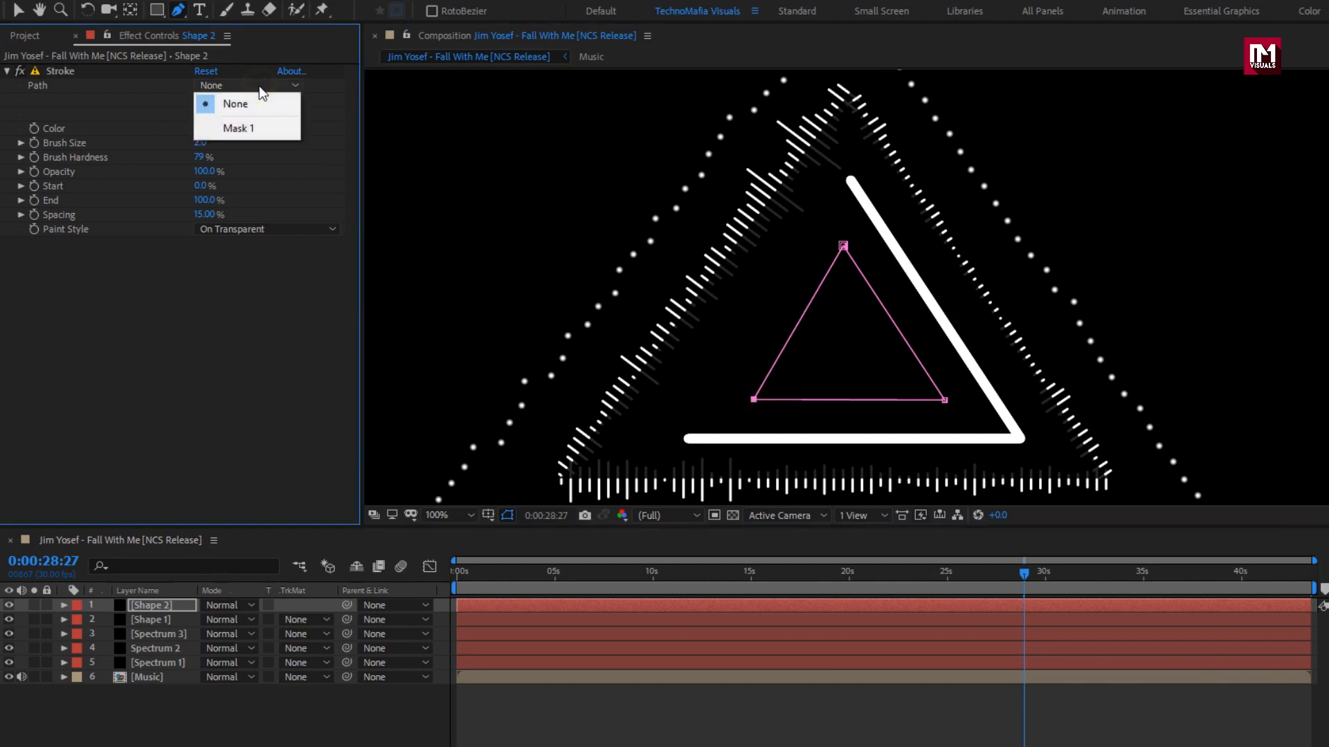
click(259, 128)
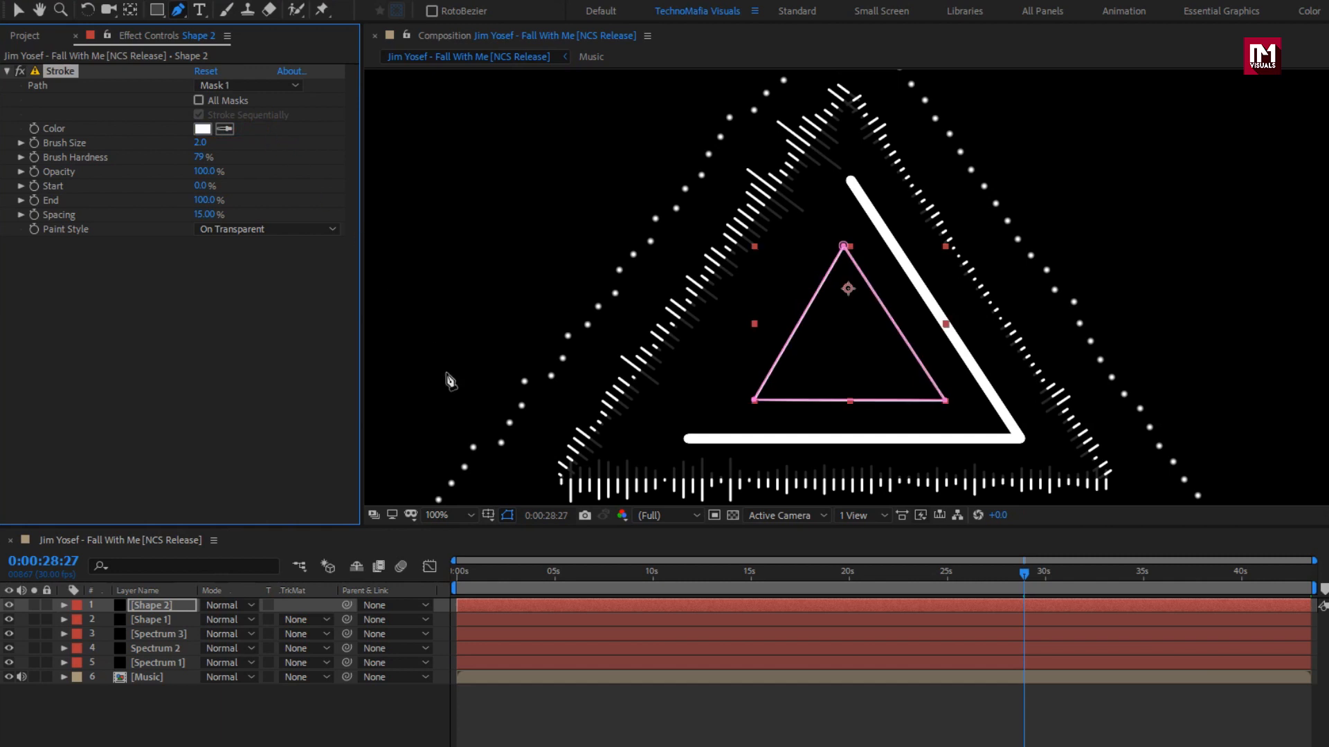
click(505, 515)
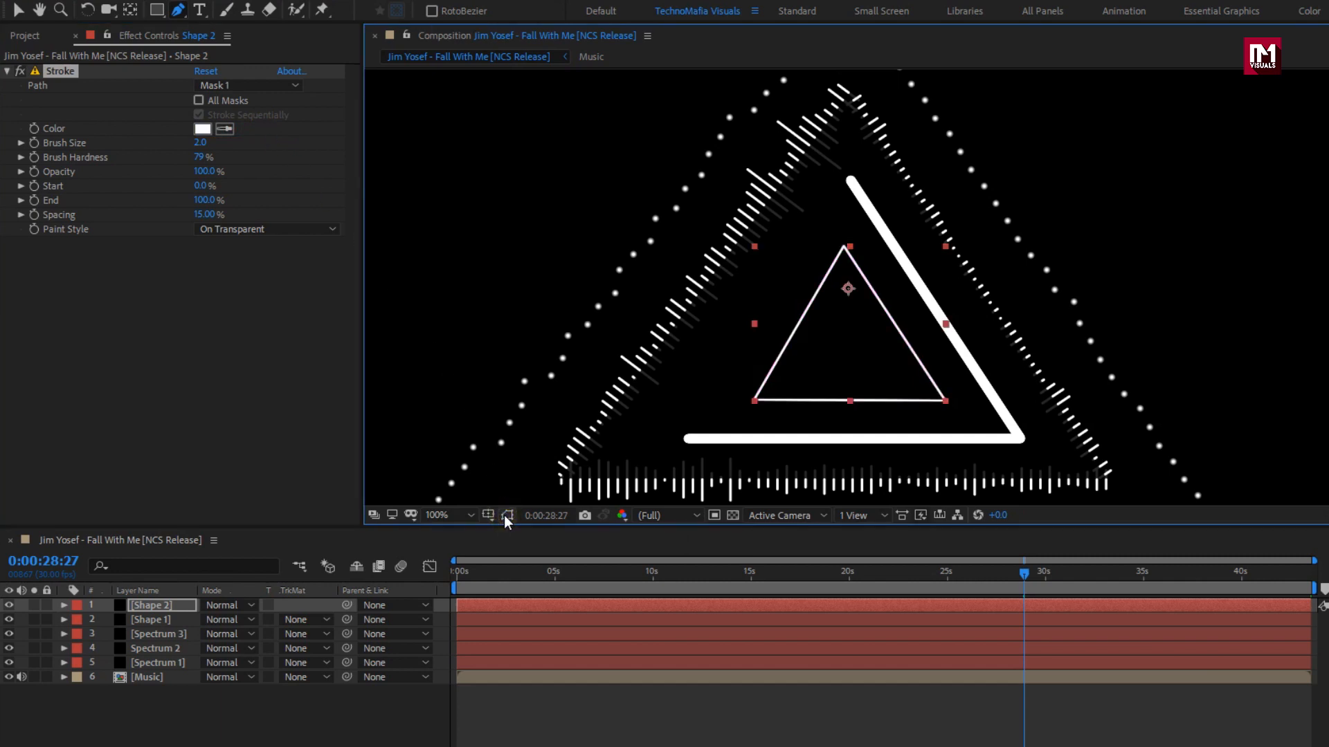
click(201, 157)
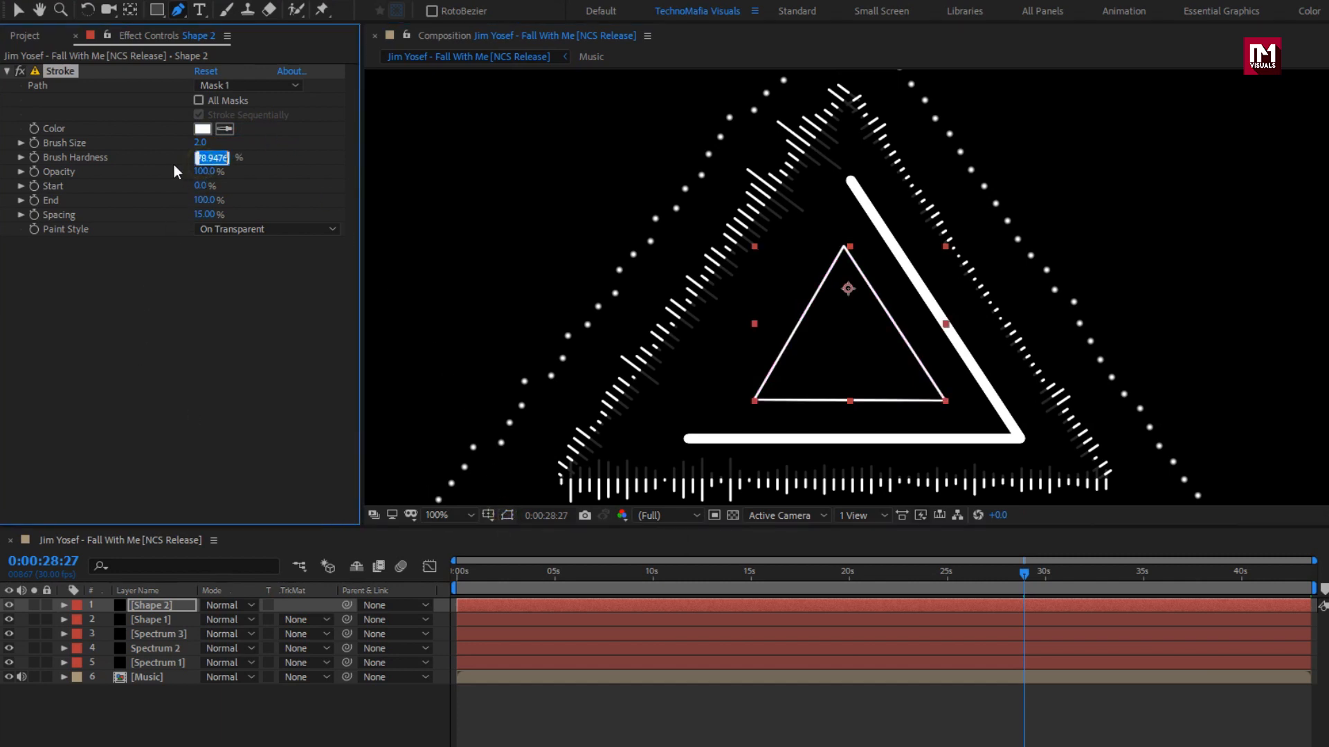
text(100)
key(Return)
Preview the whole composition from 0:00:00:00 to check the animated triangles with the music.
key(comma)
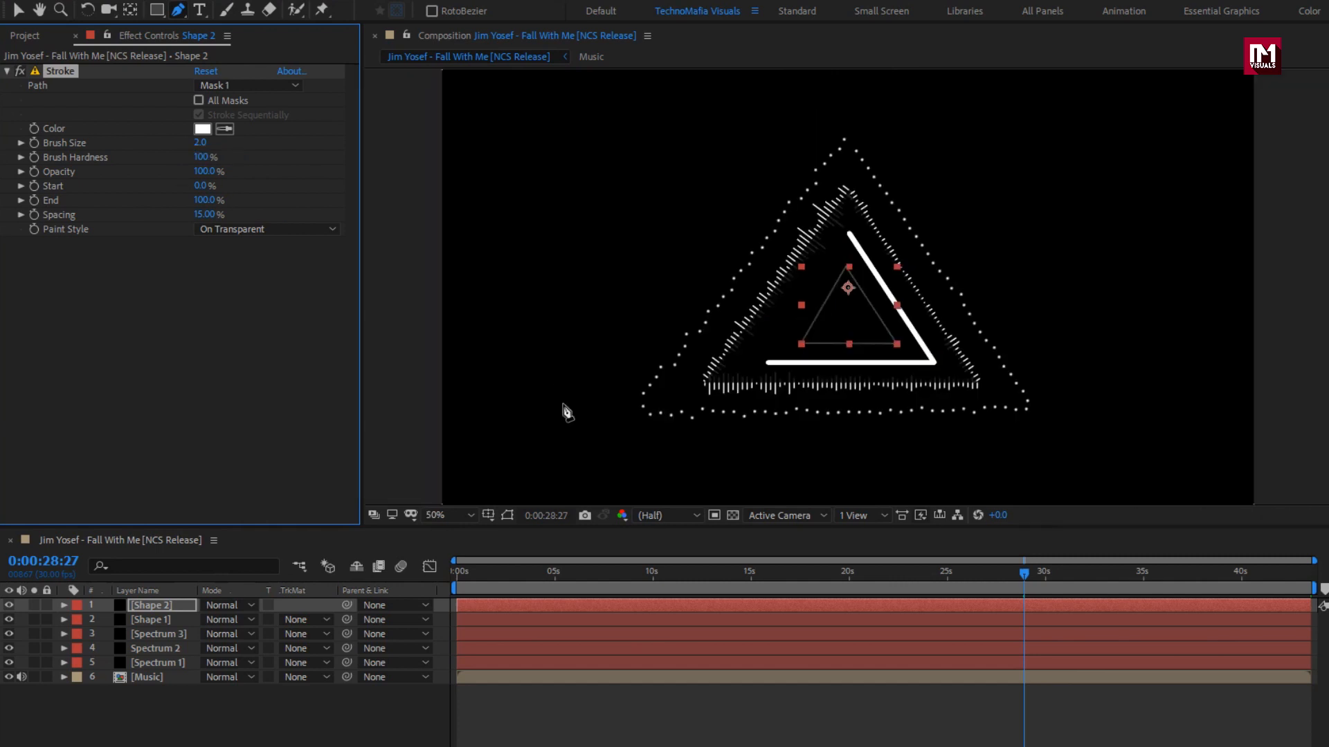
click(457, 575)
key(v)
key(space)
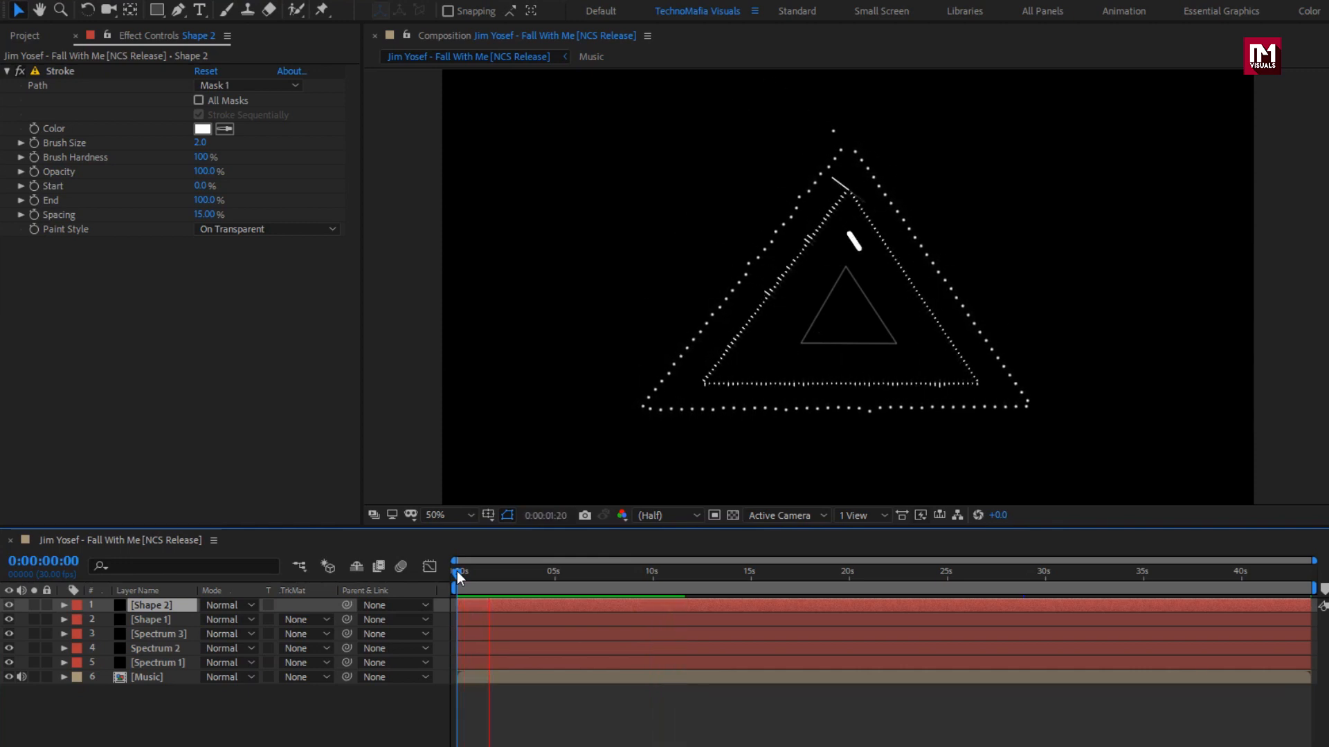
Stop the preview and pre-compose all six layers into a new composition named Spectrum.
key(space)
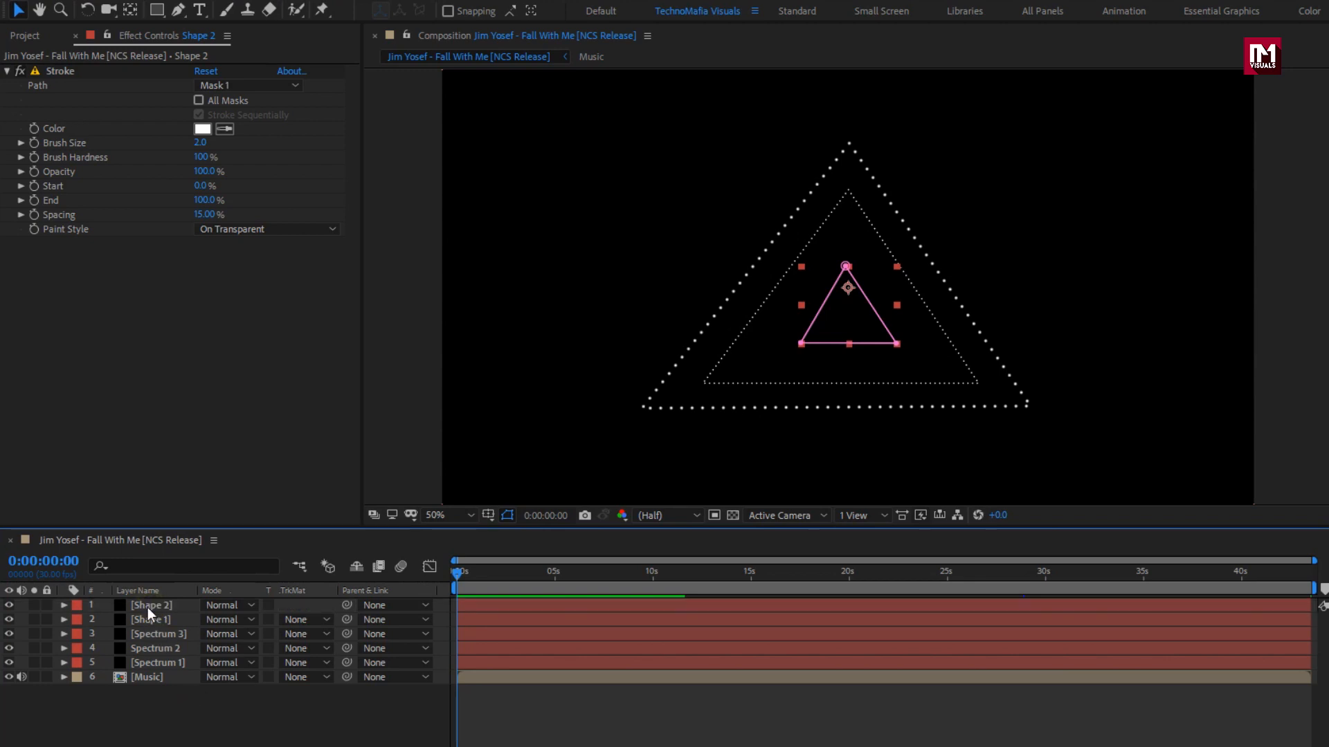
key(ctrl+a)
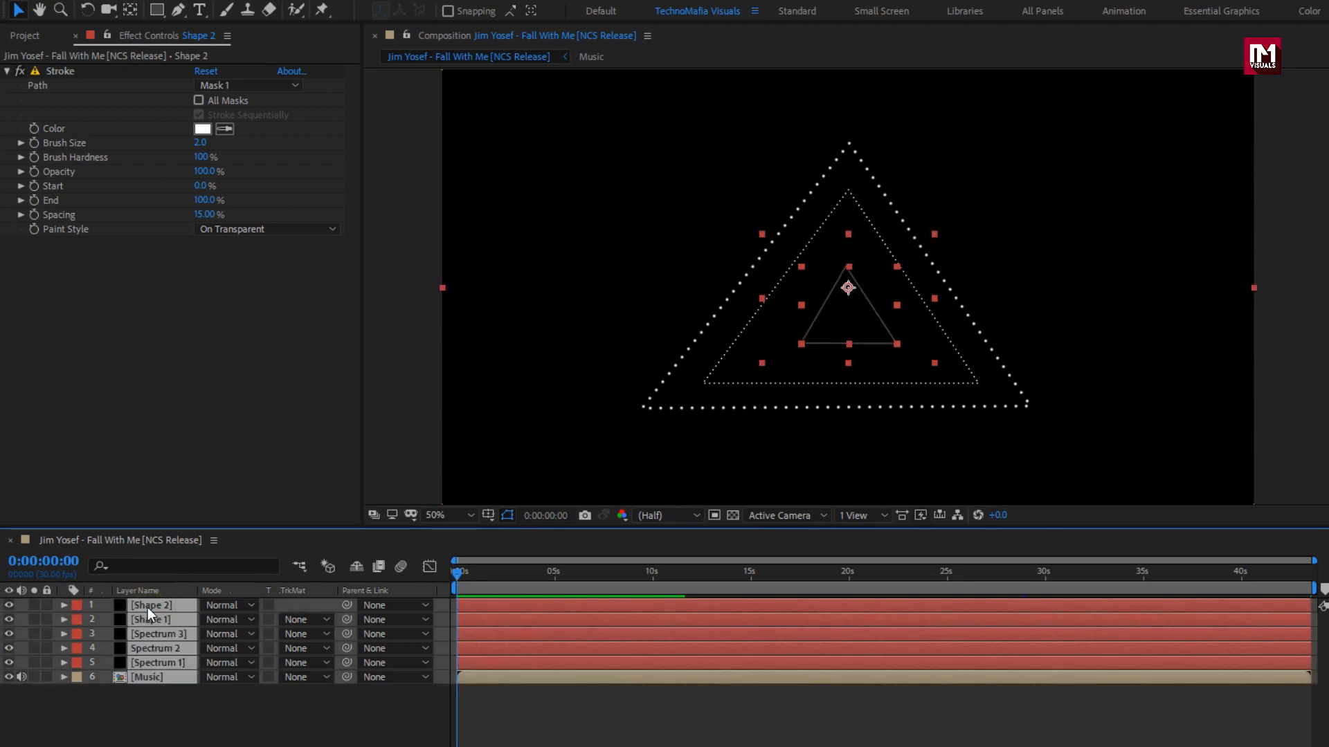
right_click(147, 609)
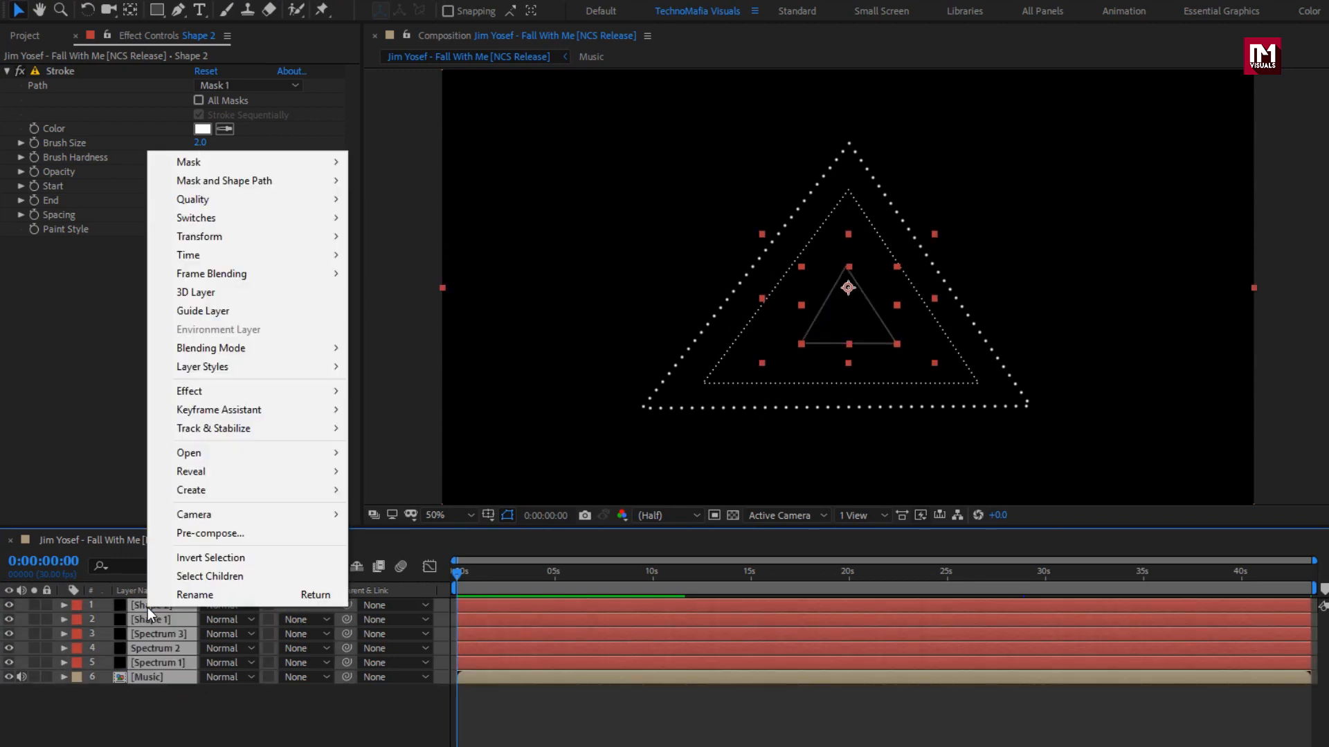
click(200, 540)
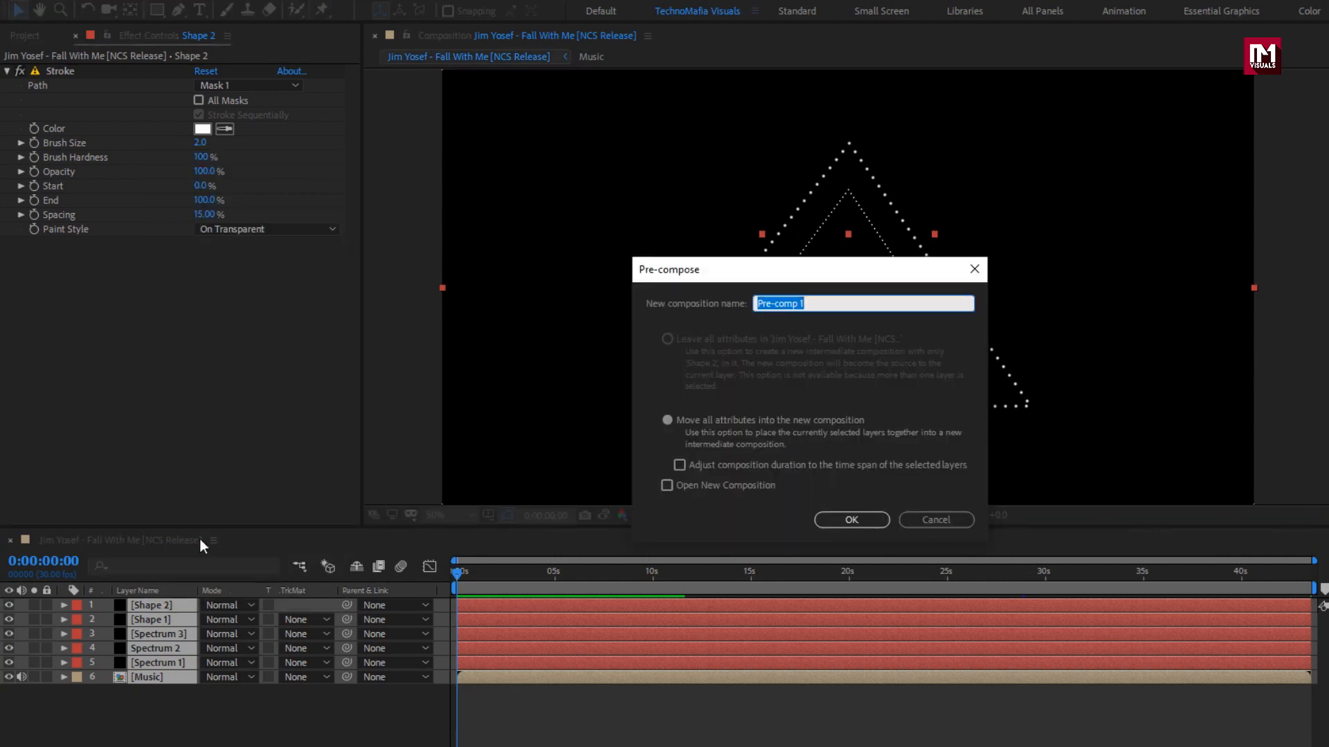
text(Spectrum)
click(831, 521)
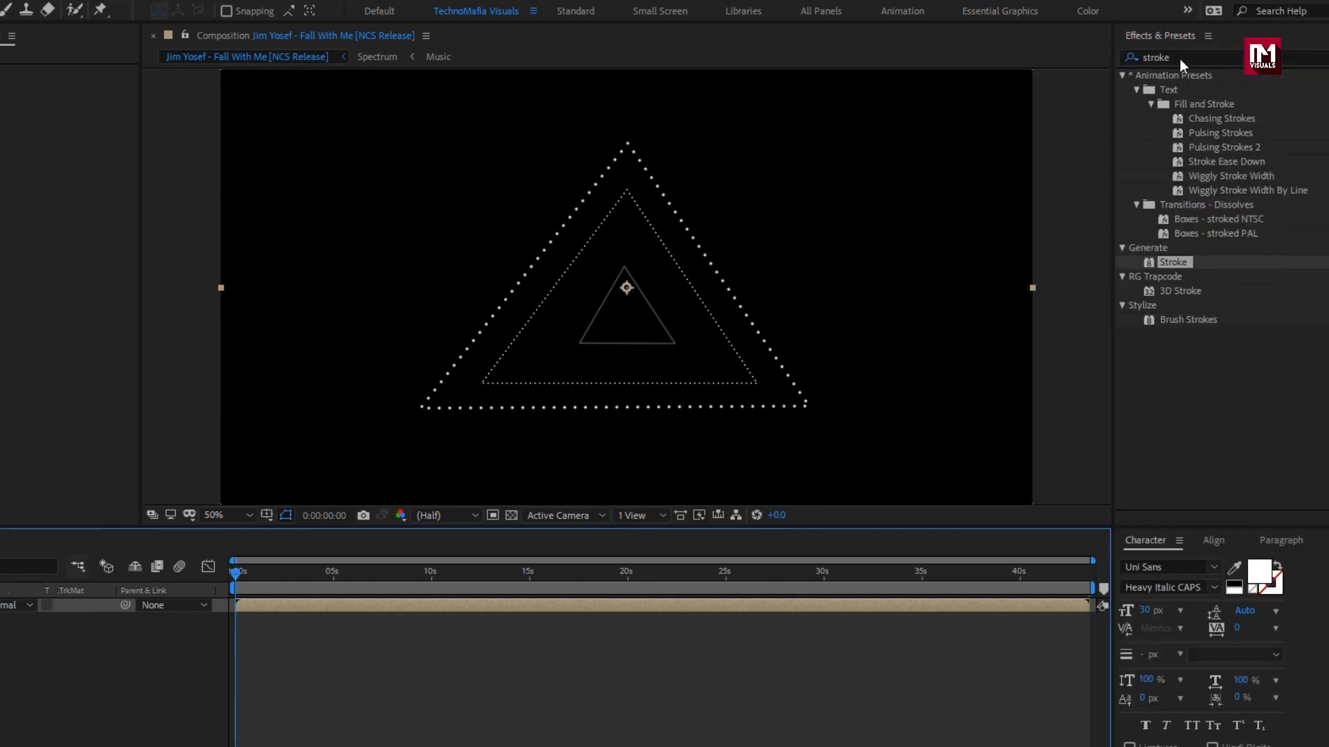
Apply 4-Color Gradient to the Spectrum layer and move its points inward to about 422,208, 1404,212, 384,876 and 1450,896.
click(1179, 57)
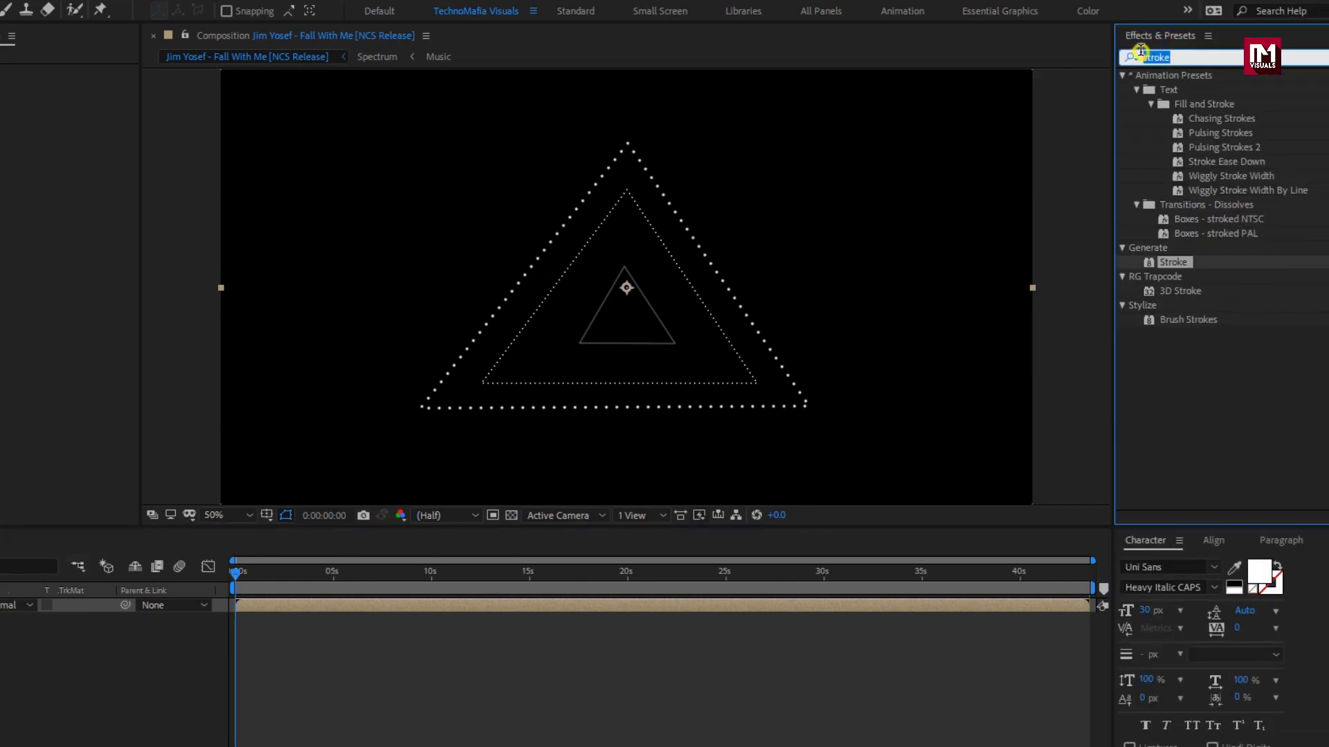
text(4)
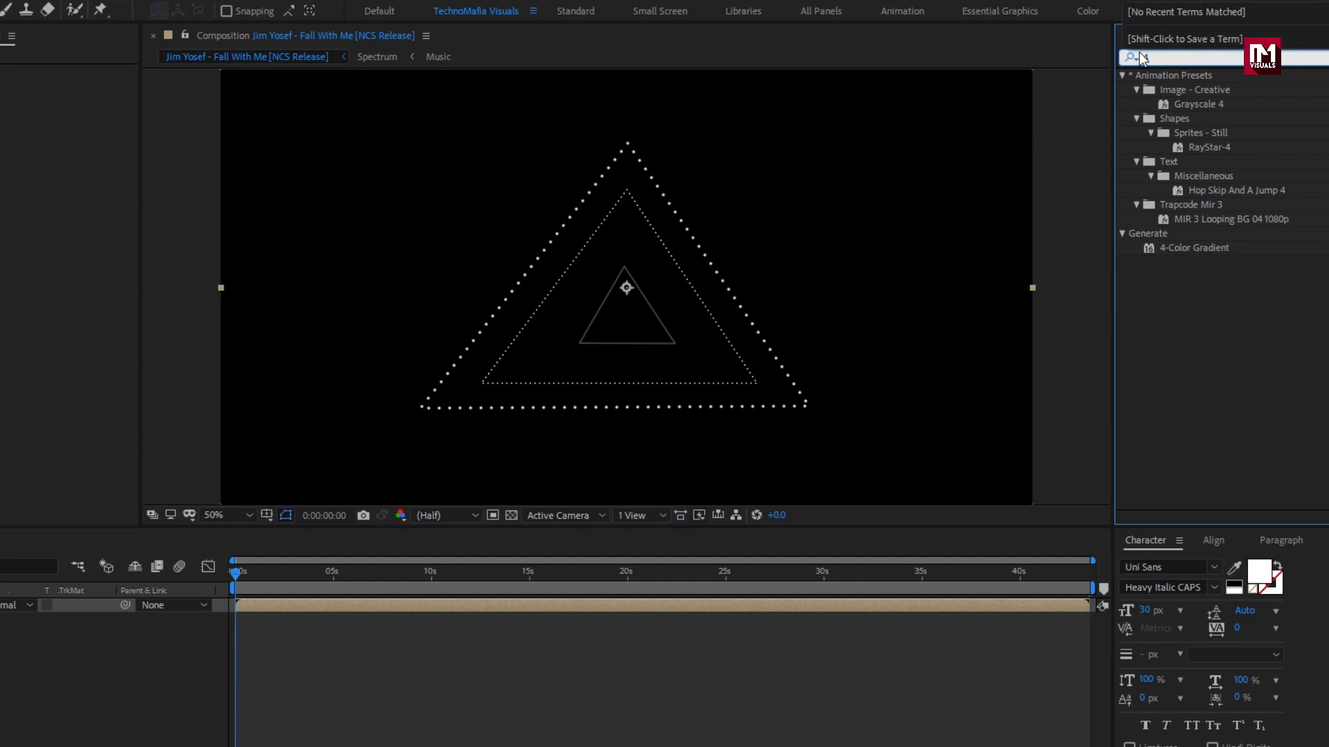
click(1211, 247)
double_click(1211, 247)
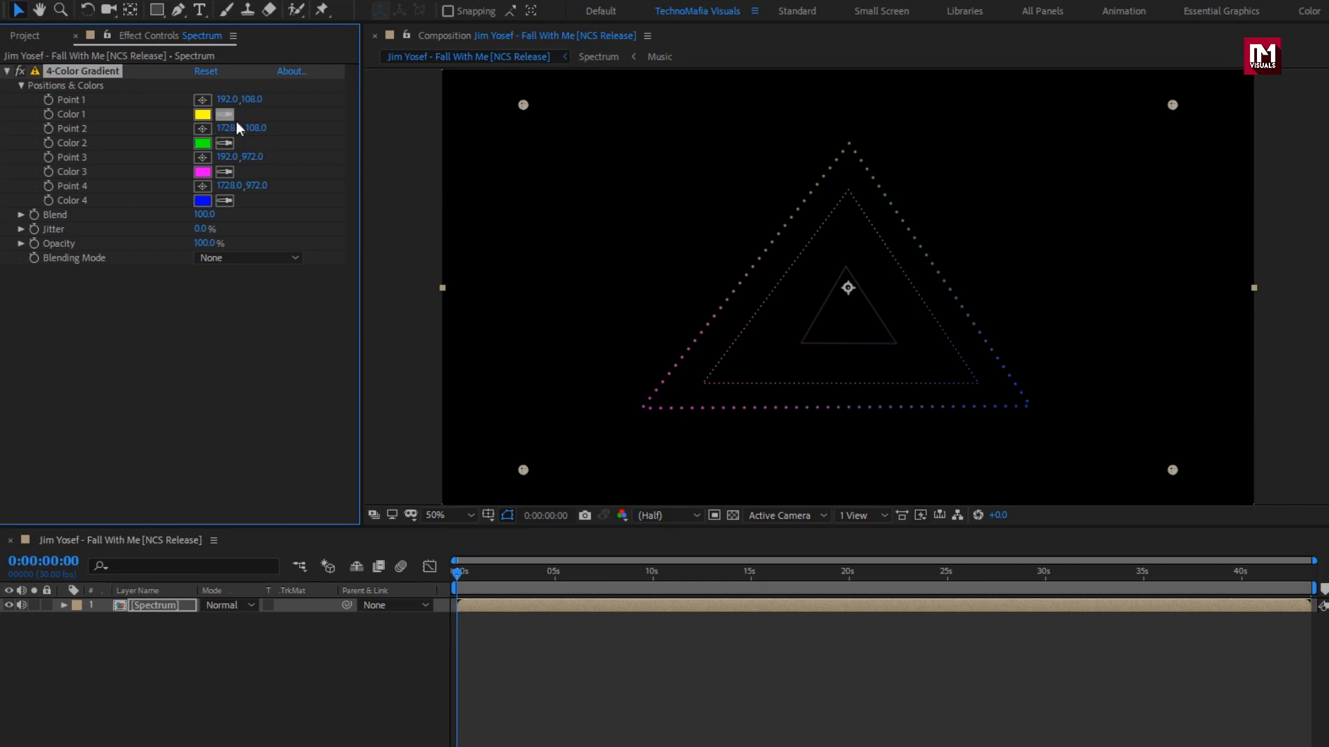
drag(523, 106, 618, 146)
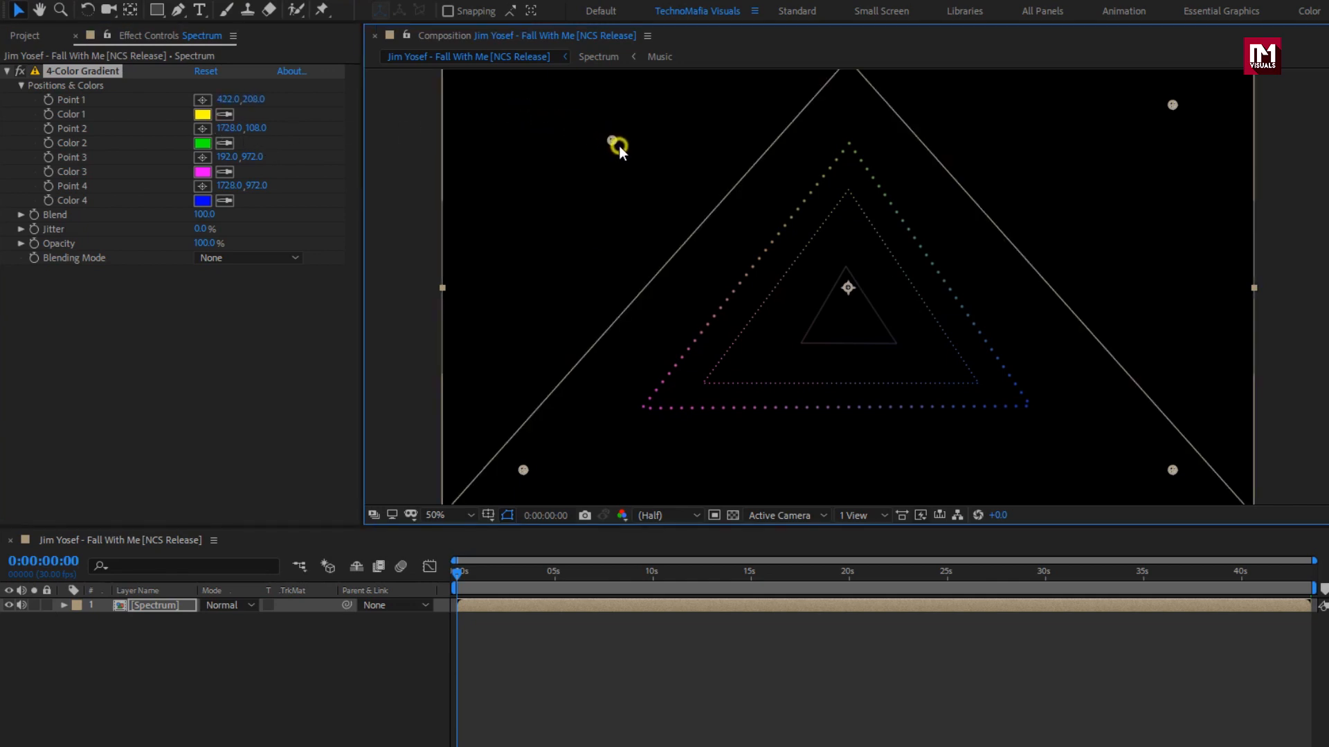
drag(524, 470, 607, 431)
drag(1173, 470, 1055, 436)
drag(1172, 104, 1037, 148)
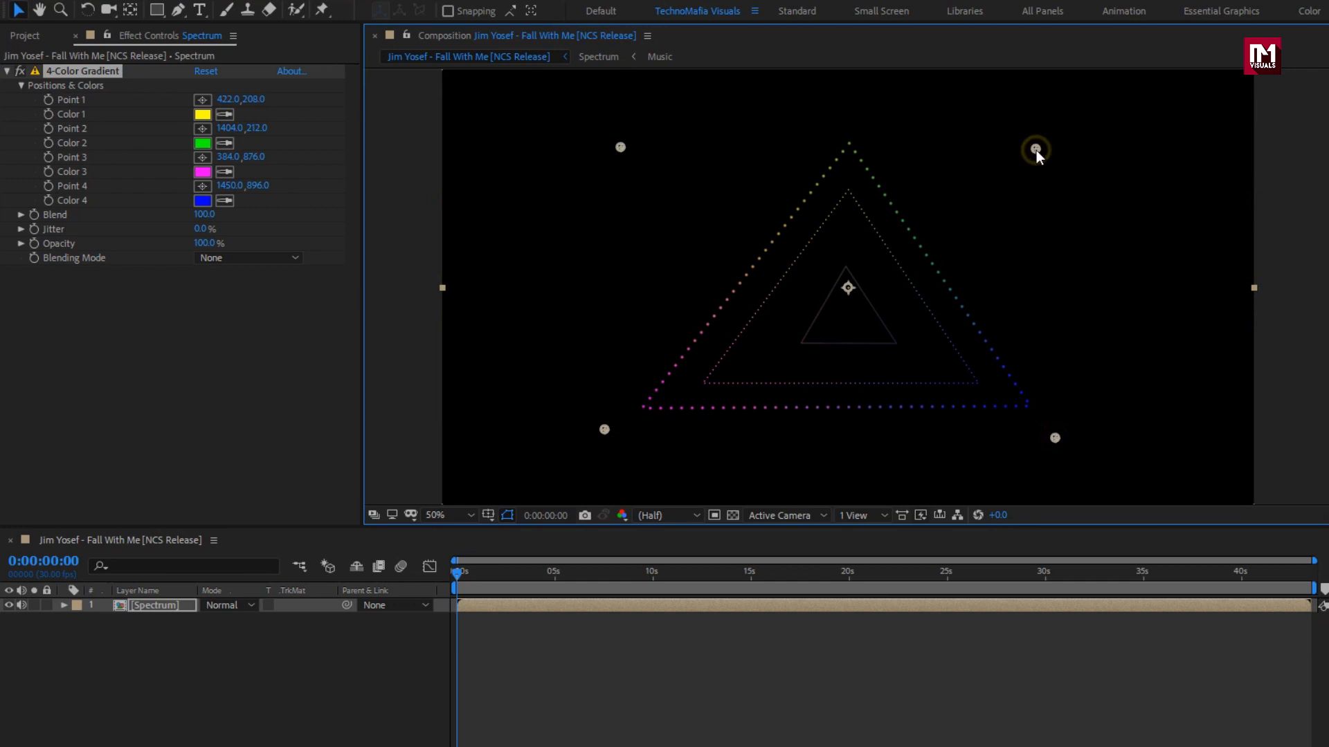
Change Color 4 of the 4-Color Gradient to a pinkish red and collapse the effect's settings.
click(204, 202)
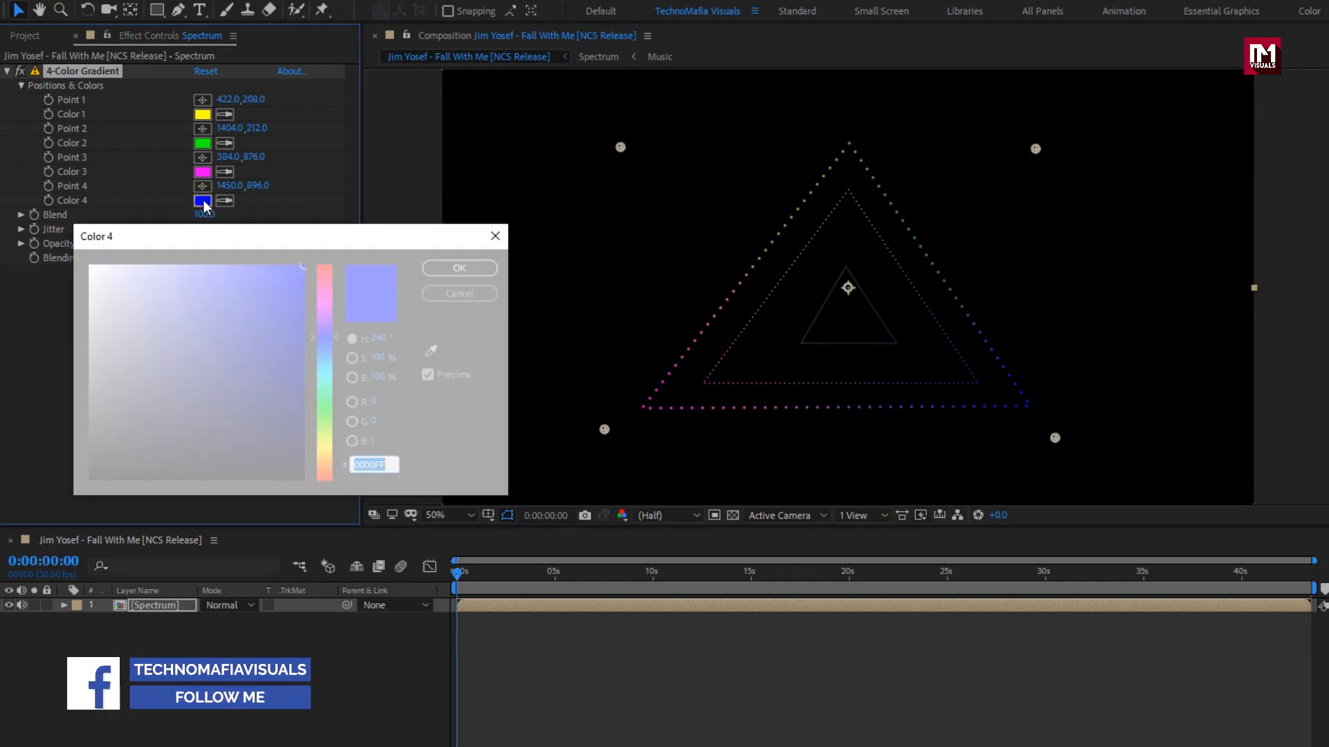
drag(324, 268, 326, 284)
click(461, 267)
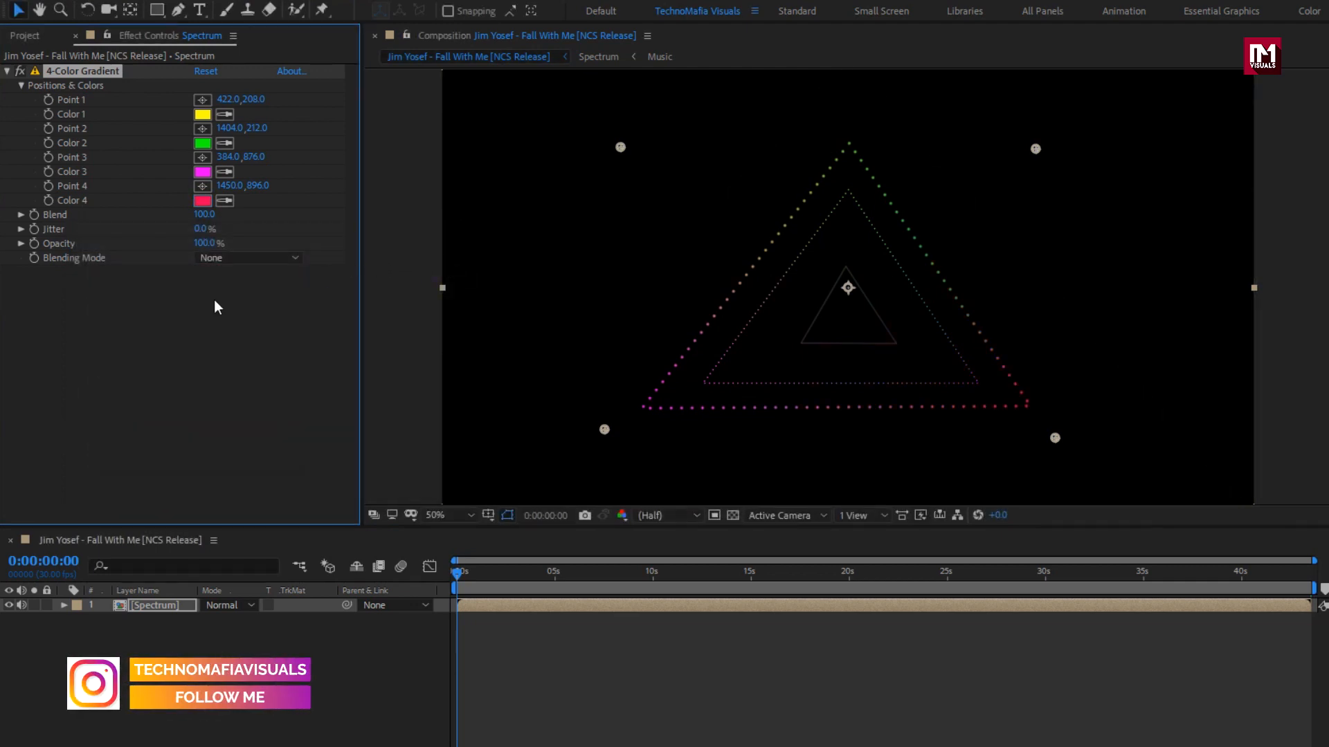
click(7, 71)
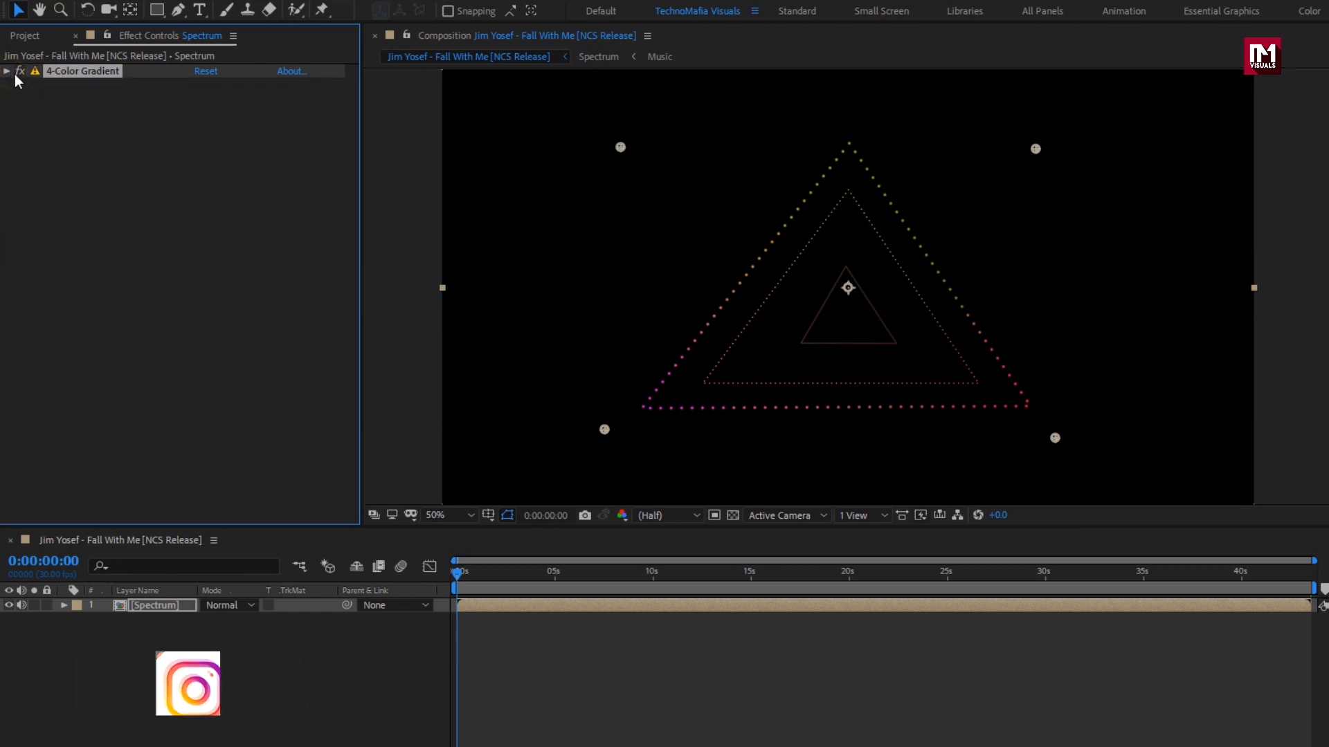
Apply CC Light Burst 2.5 to the Spectrum layer and set its Ray Length to 70.
drag(1155, 59, 1142, 57)
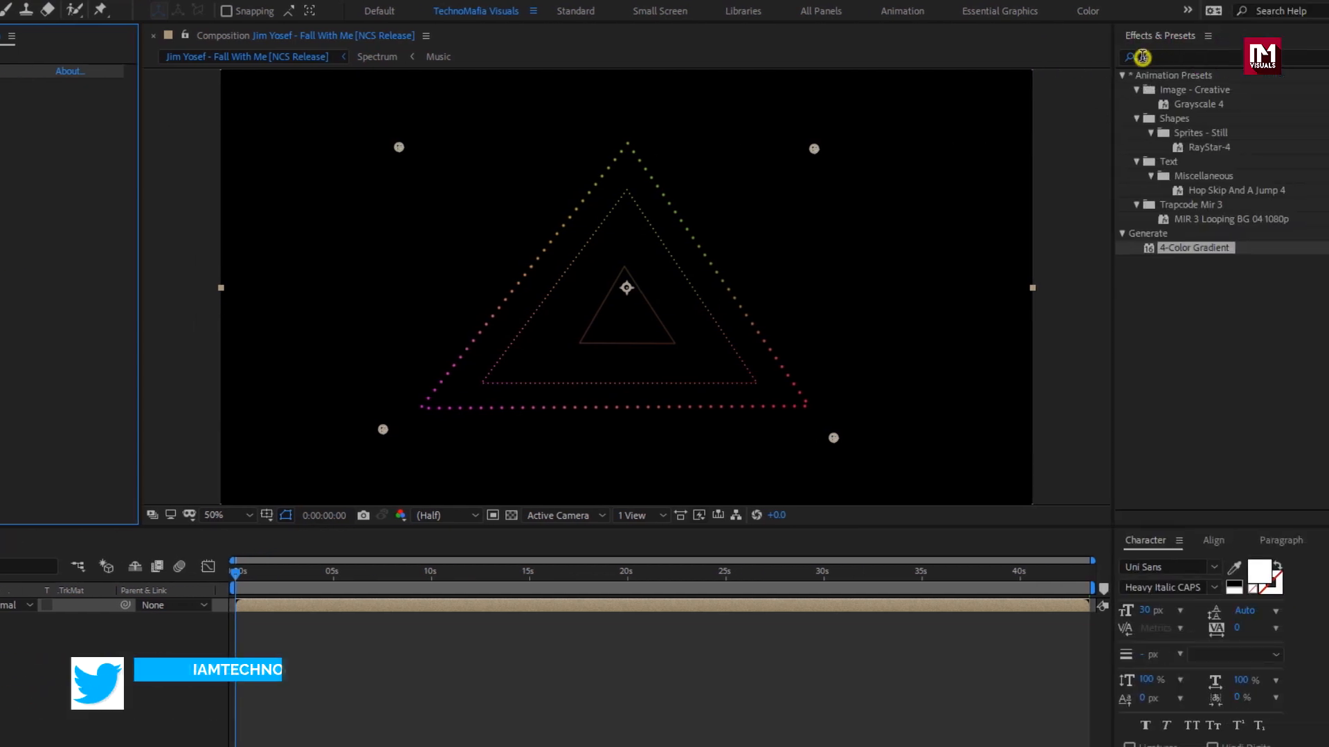
text(cc)
click(1135, 58)
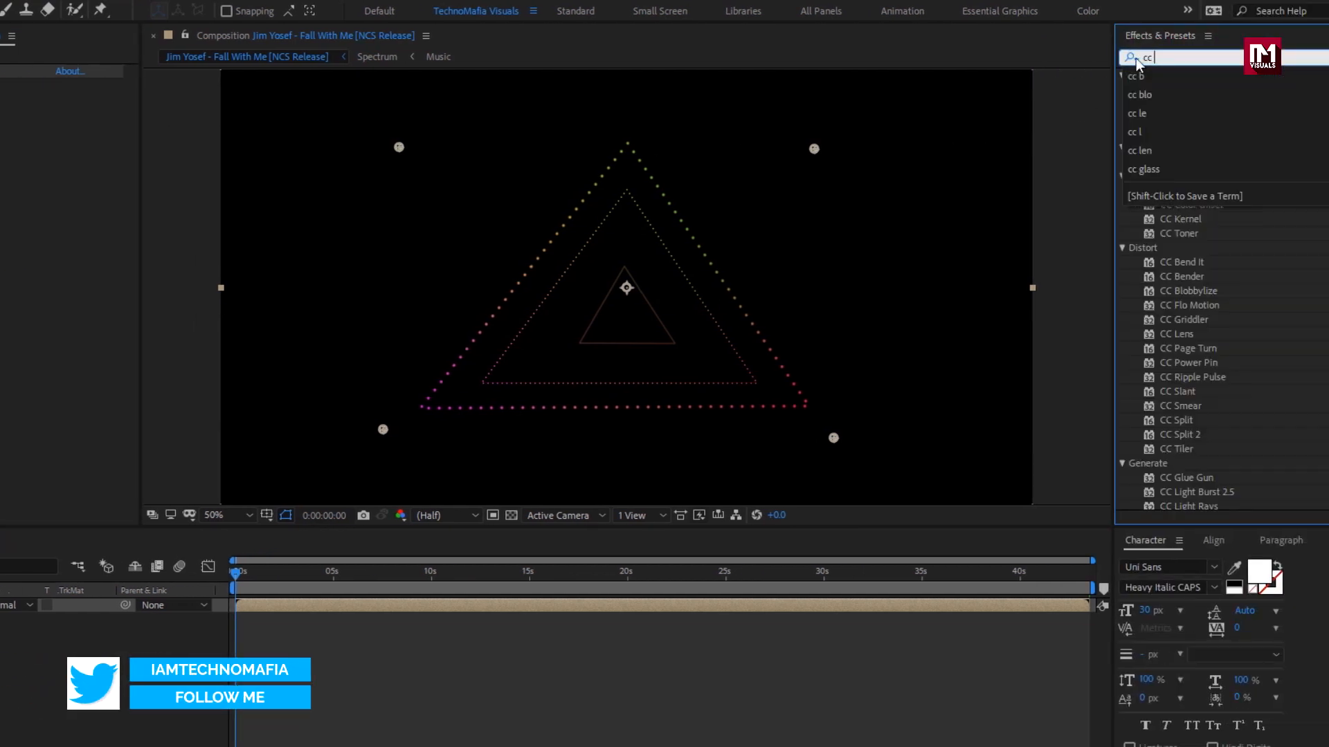
text(light)
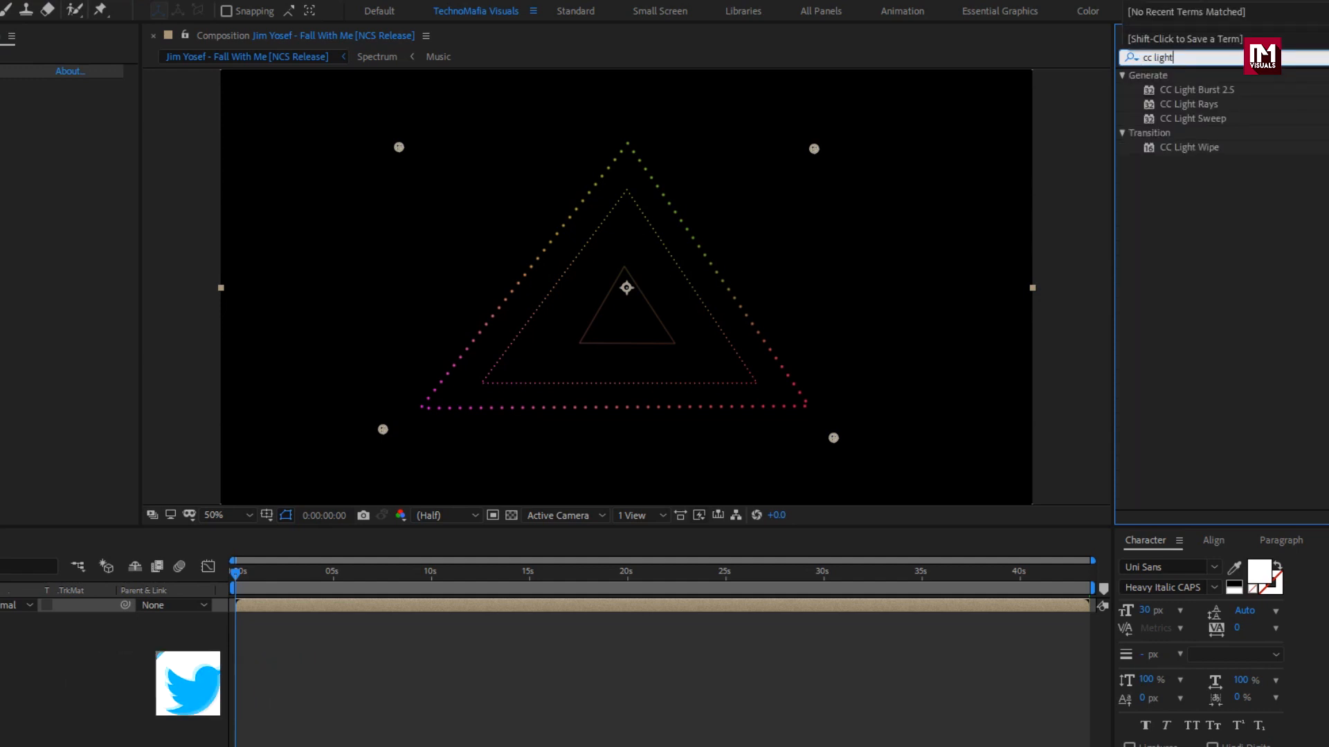
click(1191, 94)
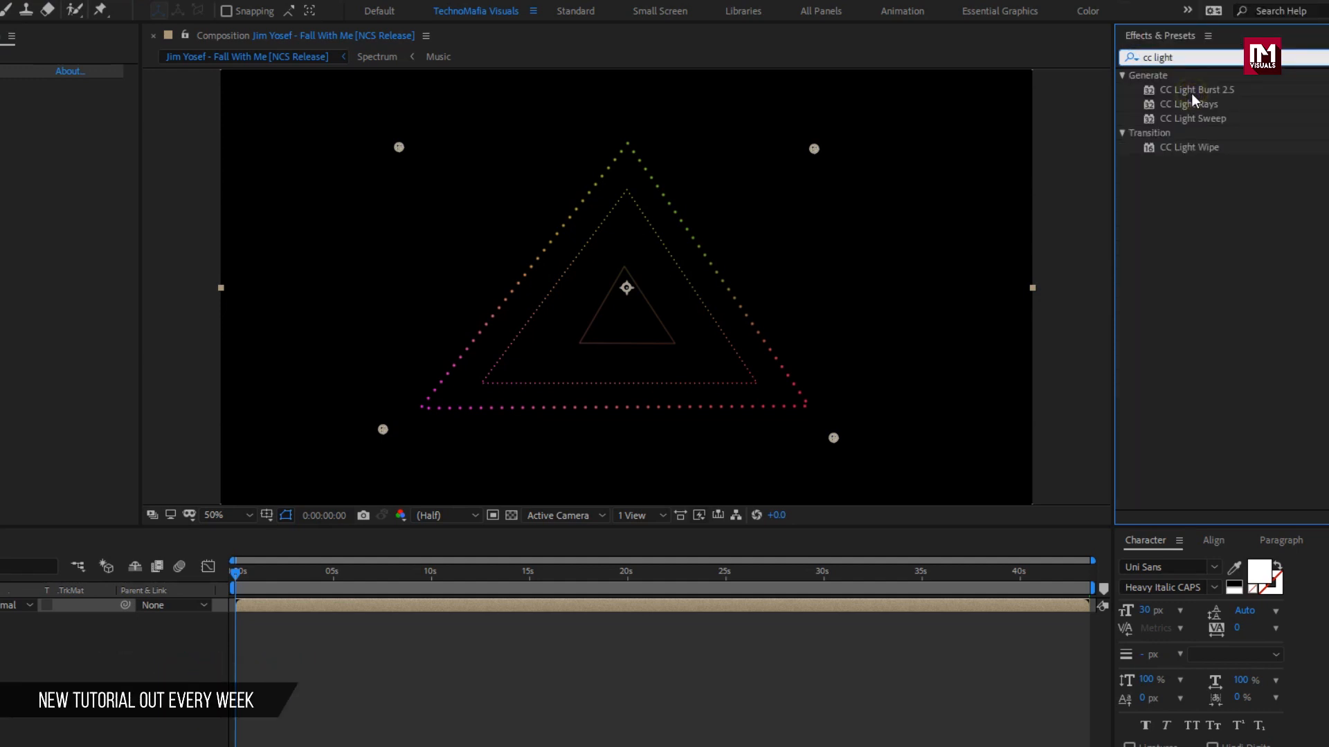
double_click(1190, 92)
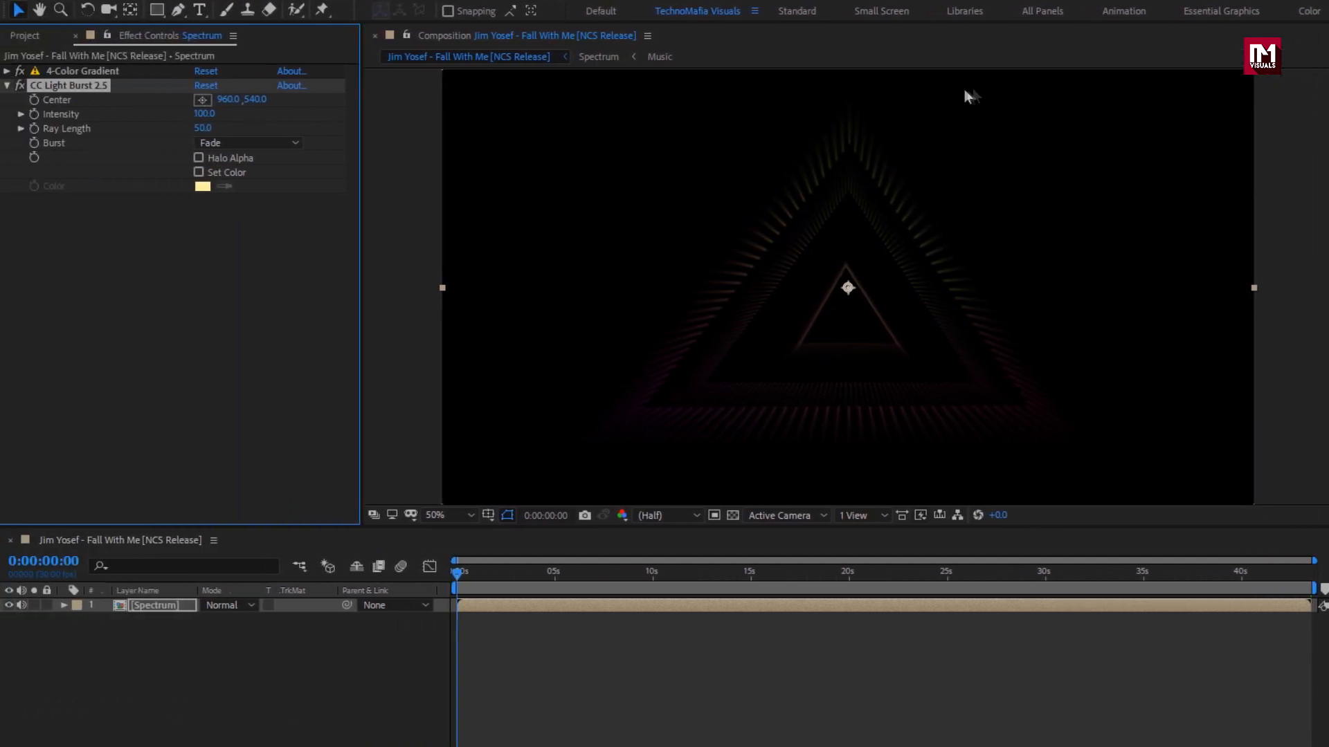
click(203, 128)
text(70)
key(Return)
click(7, 86)
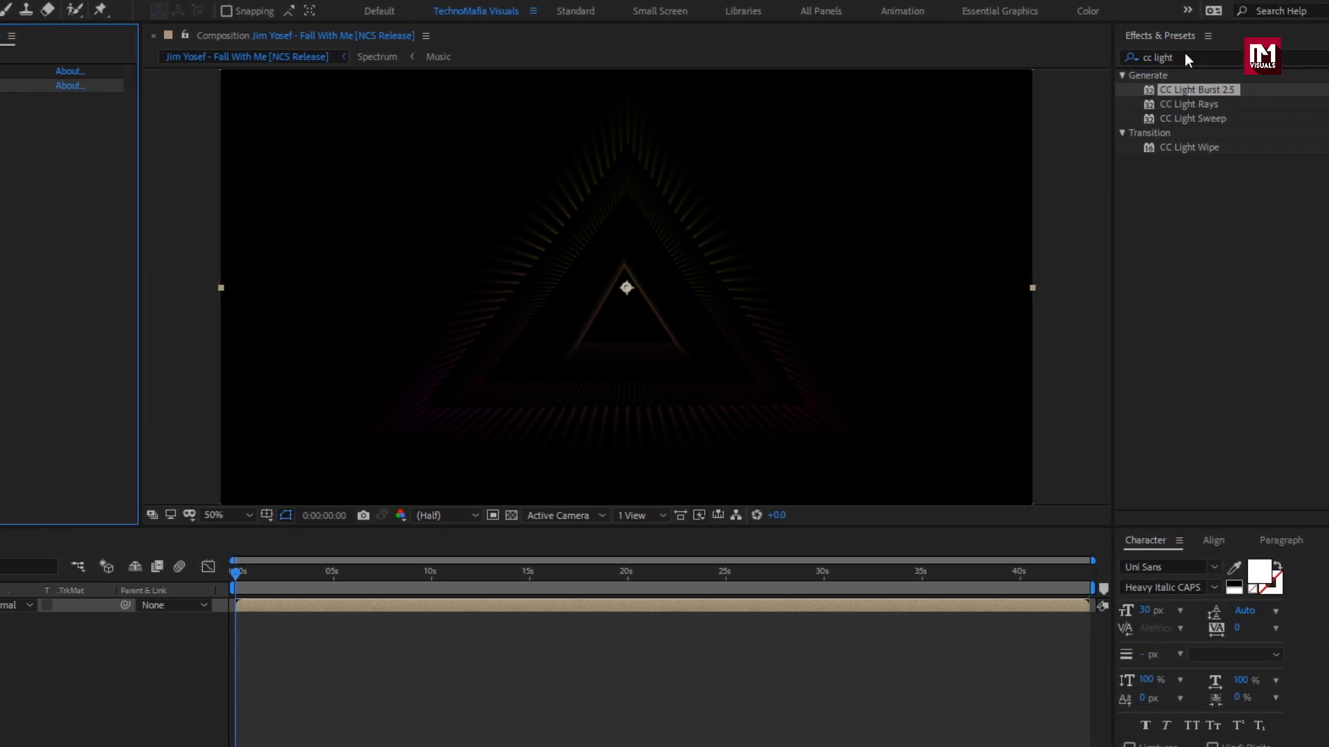
Apply the Glow effect to Spectrum with a Glow Radius of 8, and check the look at several times up to 0:00:12:11.
click(1185, 55)
text(glow)
click(1141, 56)
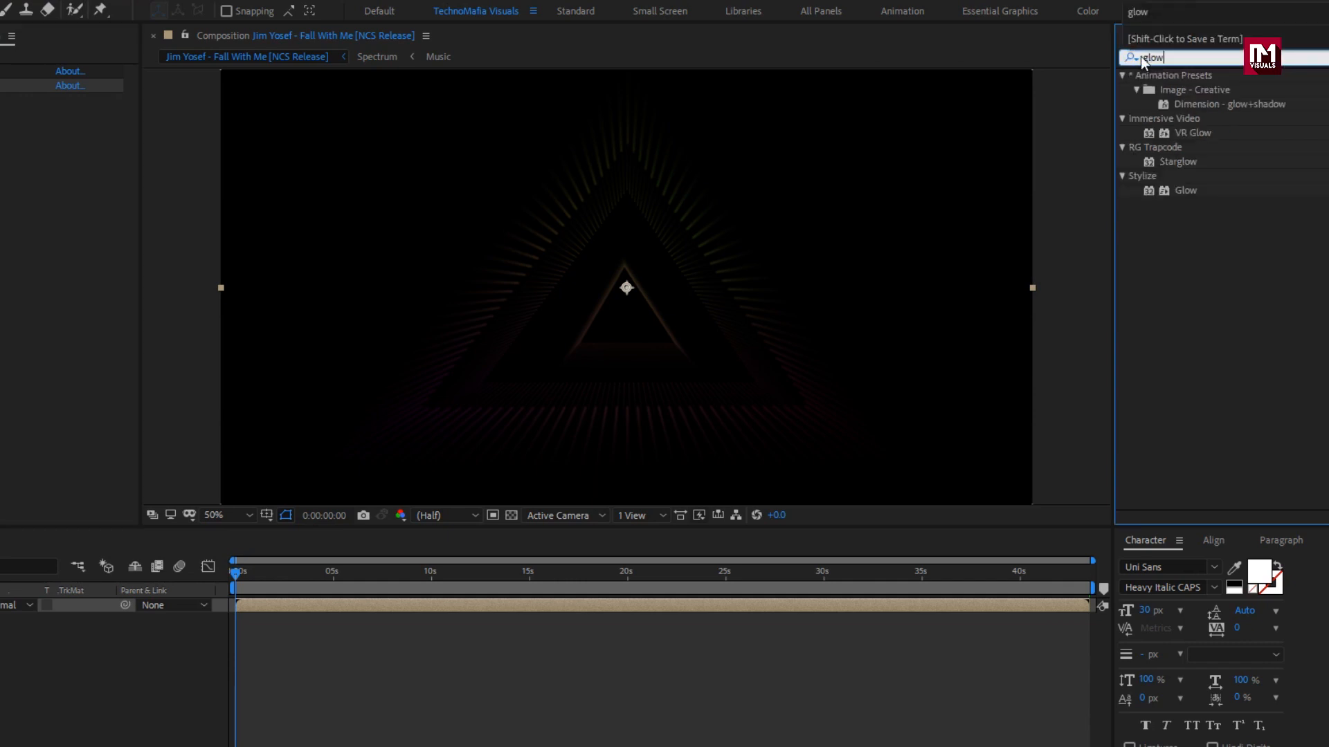
double_click(1186, 190)
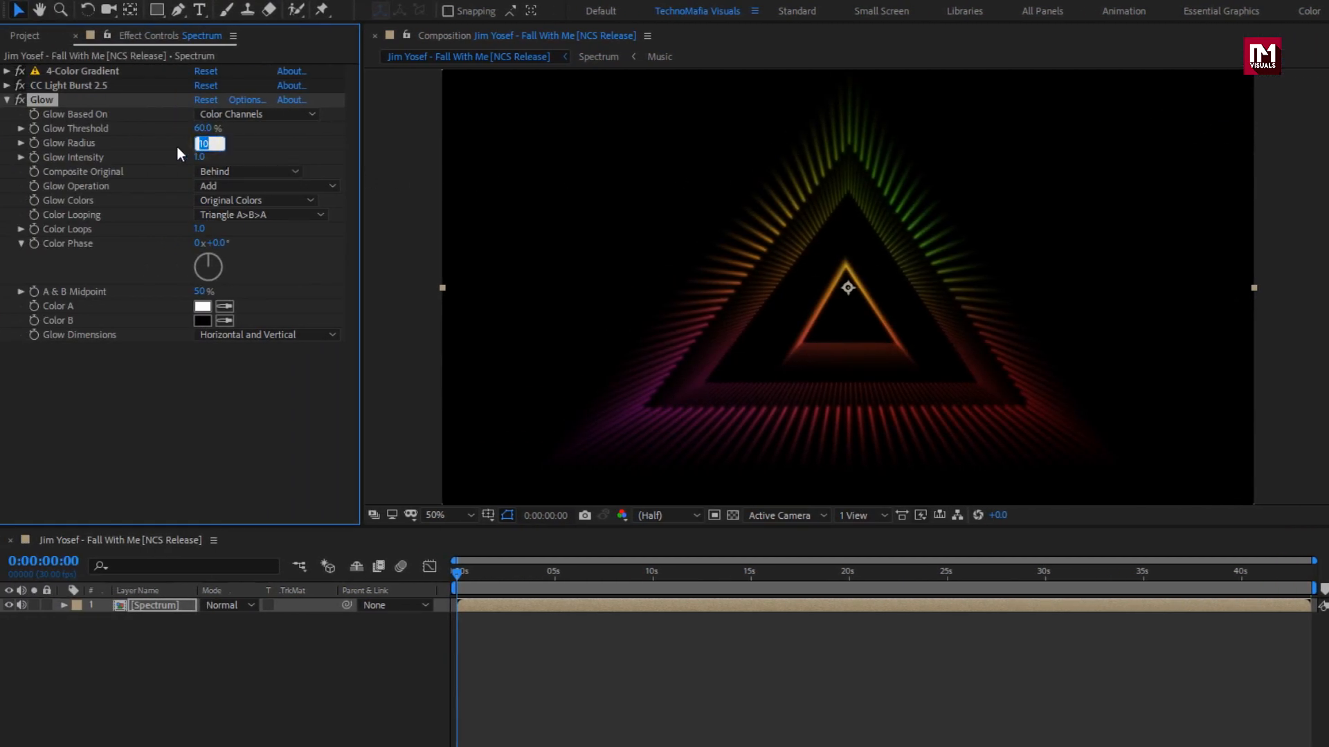
text(8)
key(Return)
click(609, 576)
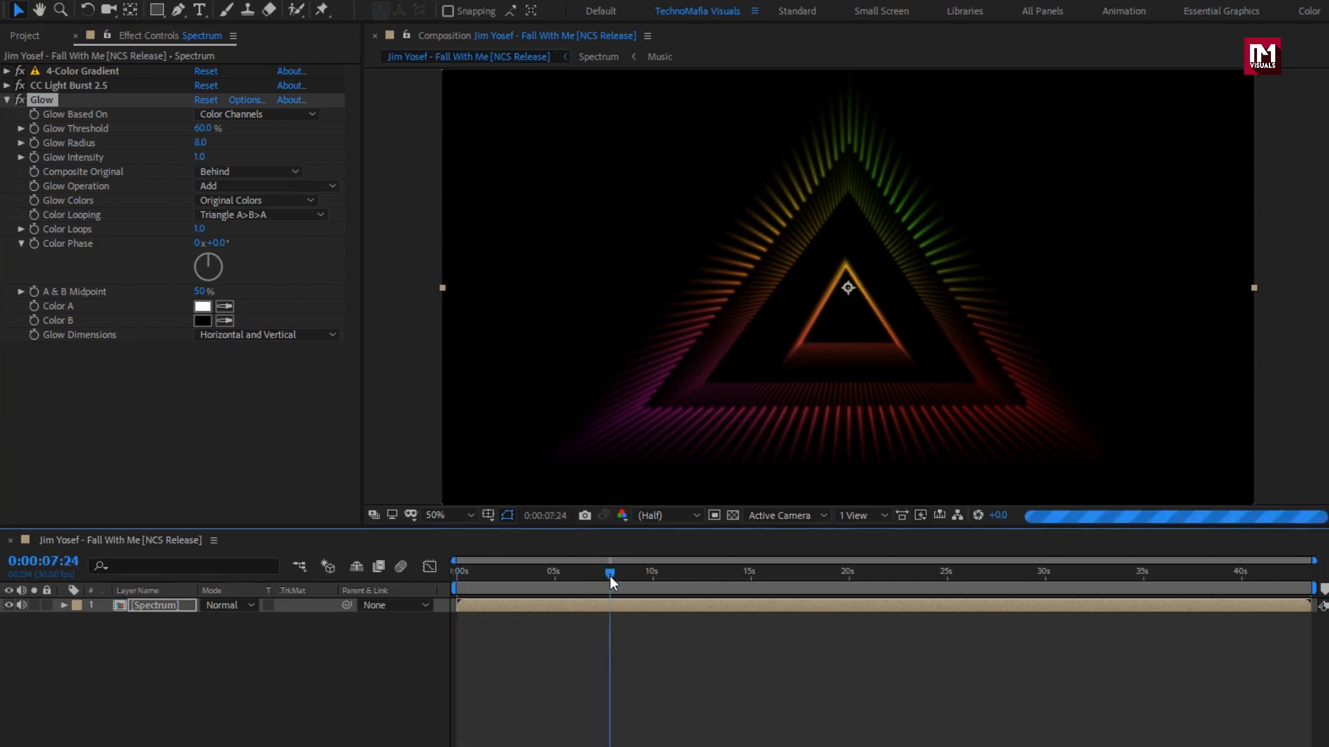
click(674, 578)
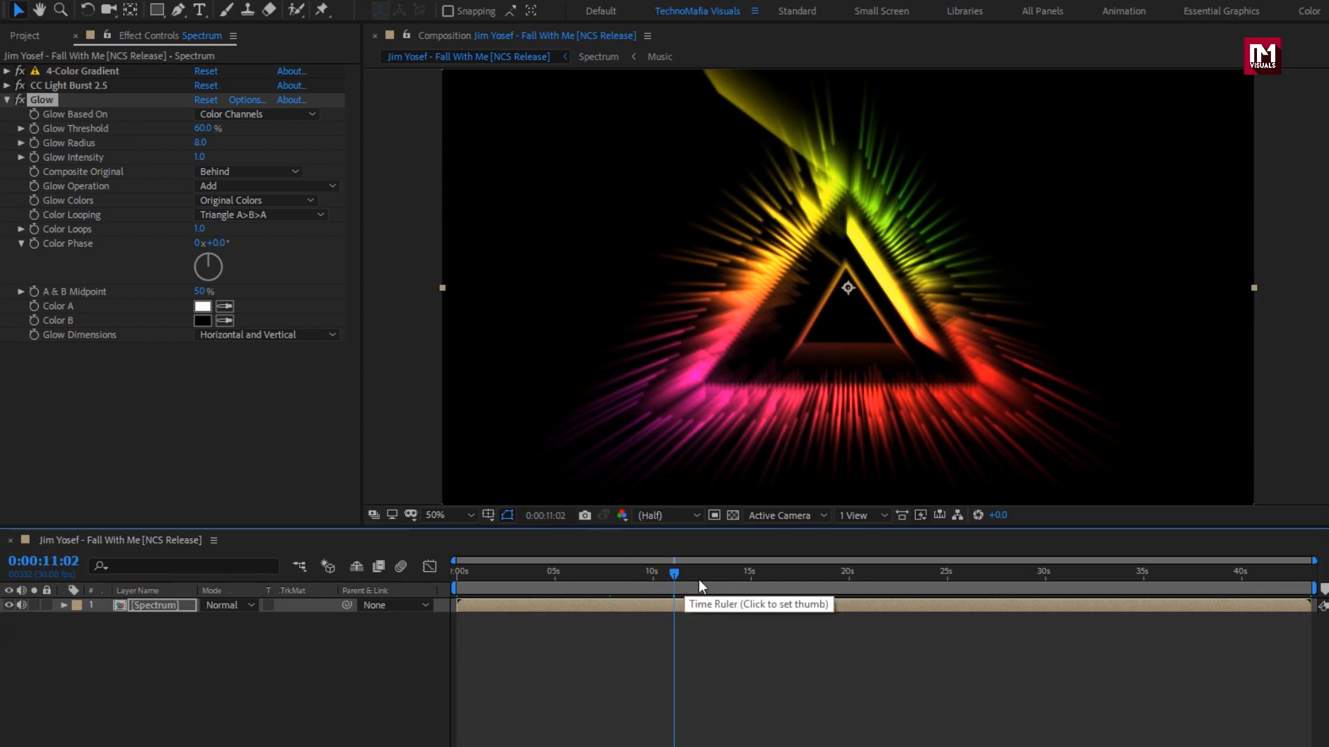
click(699, 576)
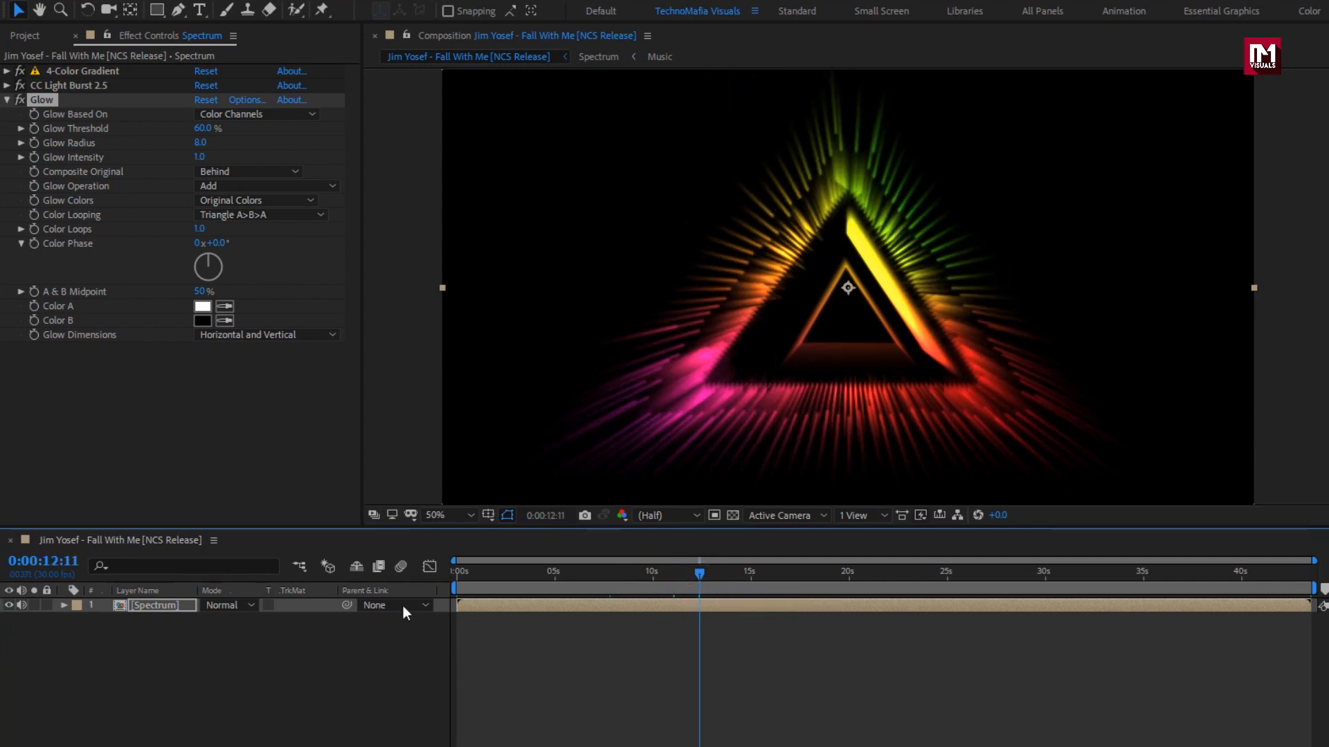
Duplicate the Spectrum layer and delete CC Light Burst 2.5 from the upper copy.
click(177, 608)
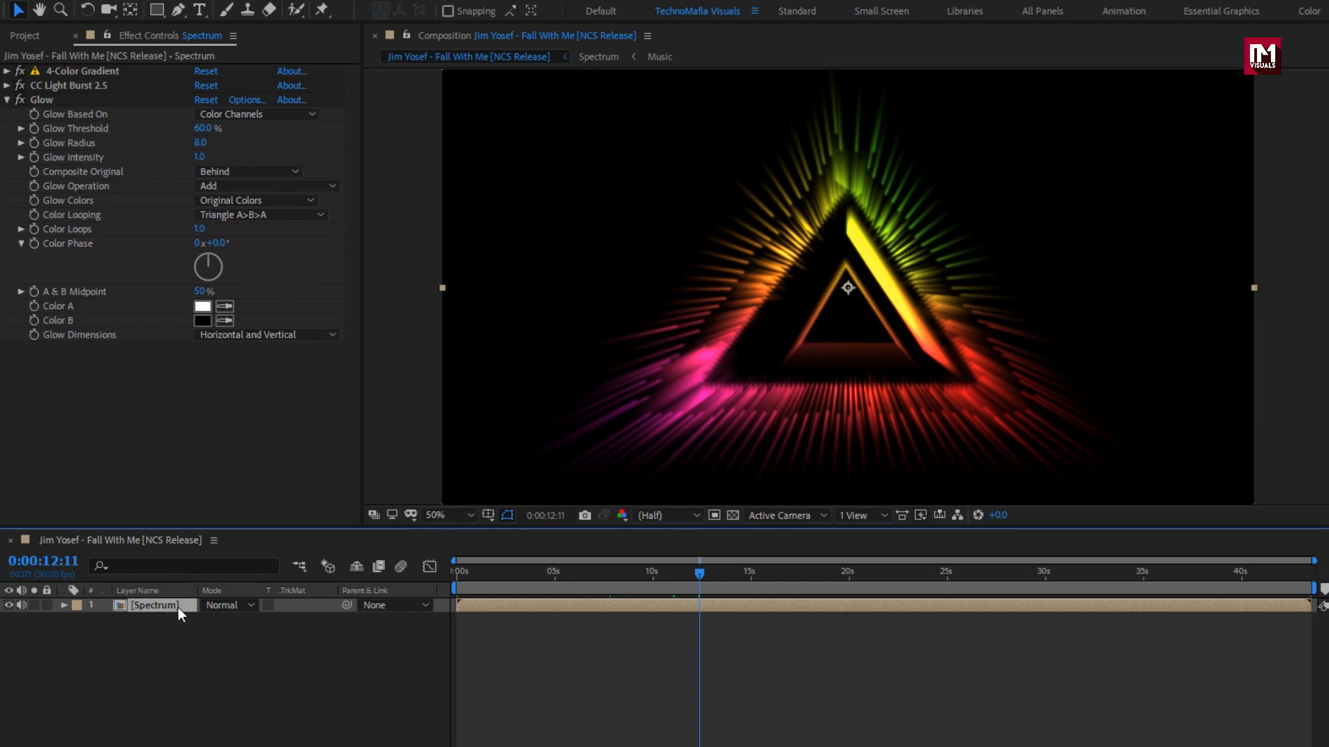
key(ctrl+d)
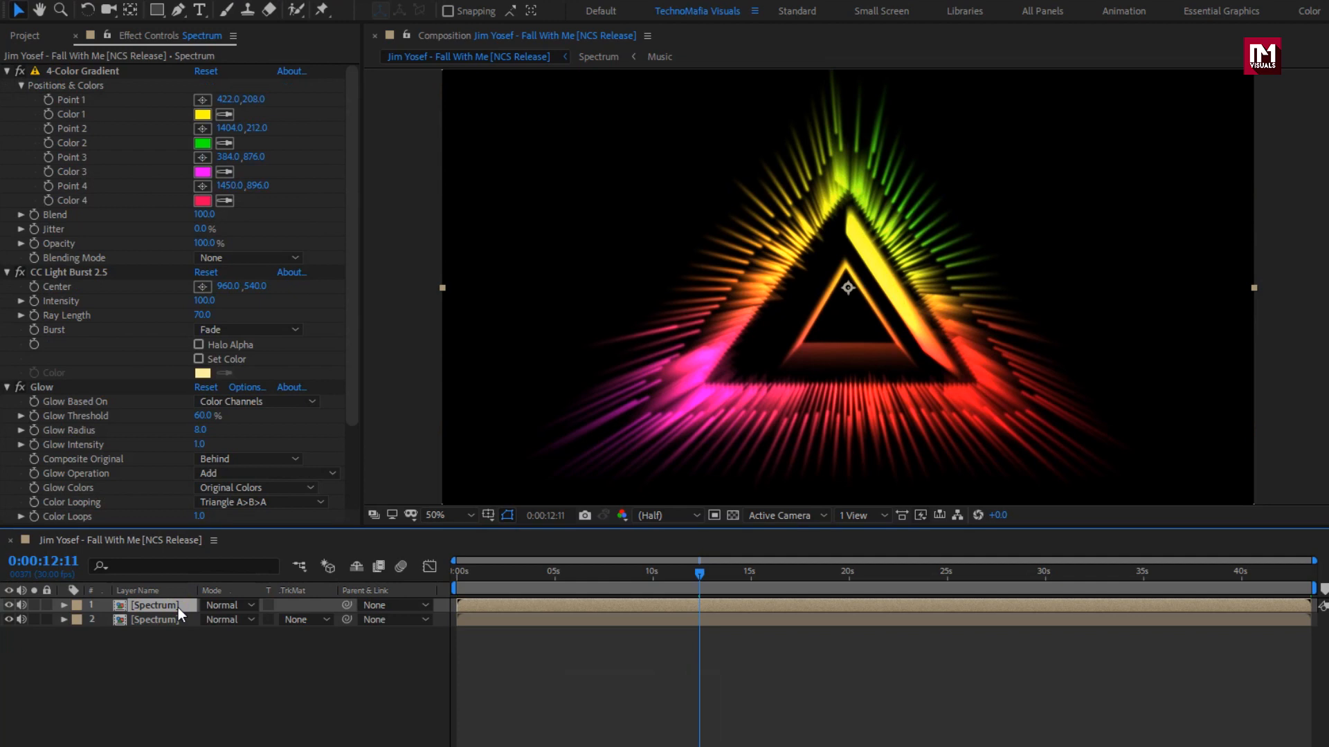
click(95, 273)
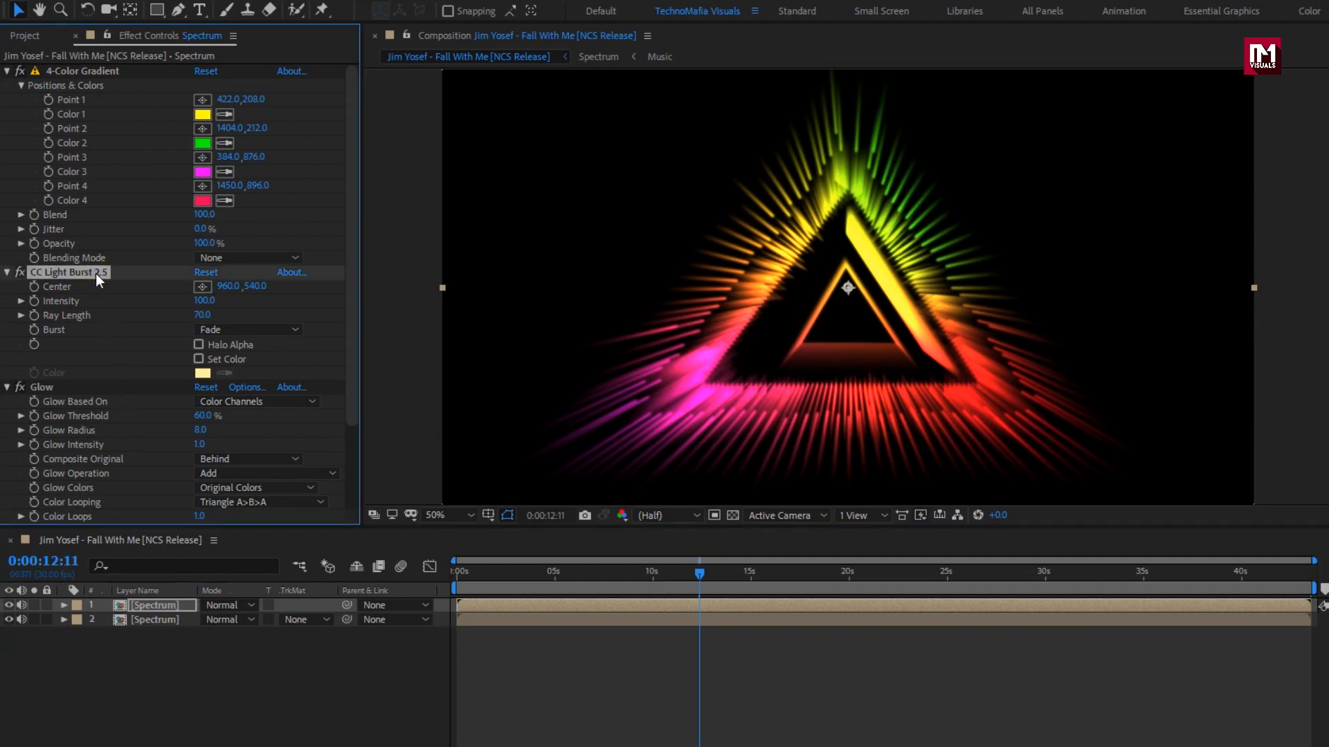
key(Delete)
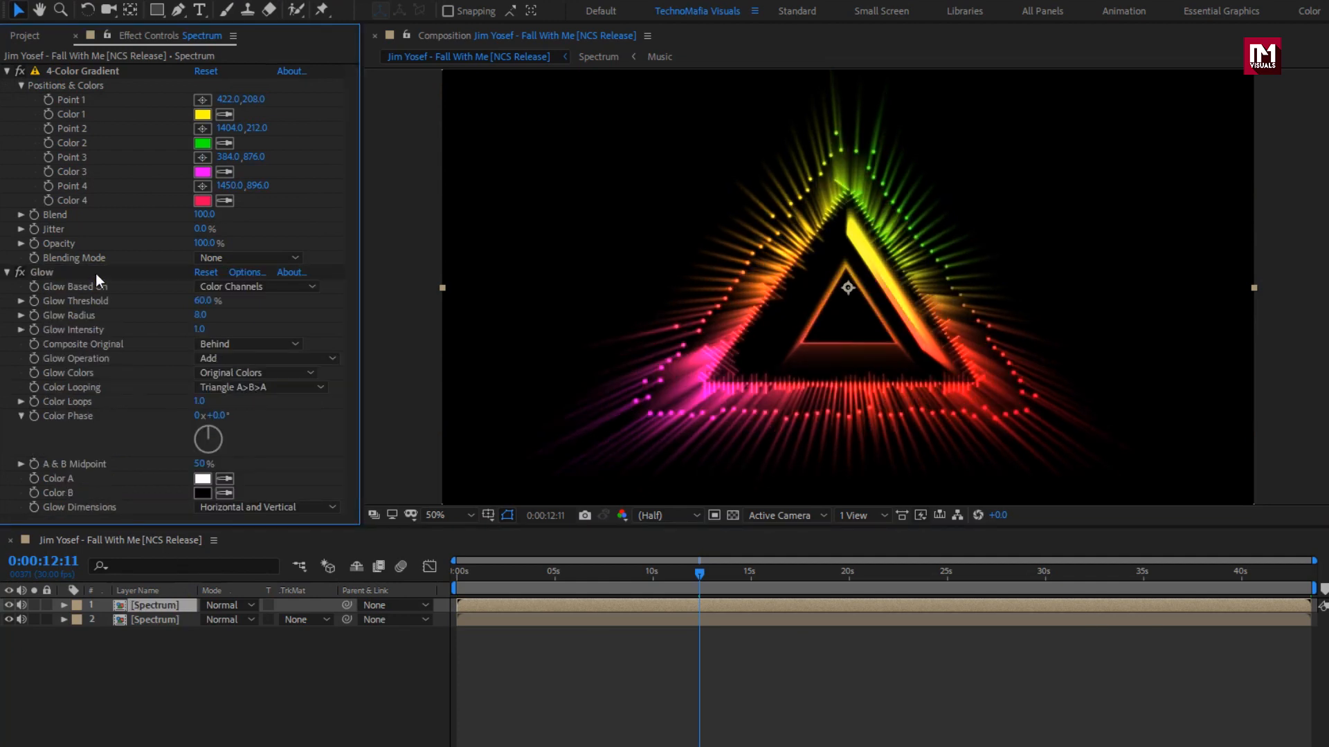
Set the Glow Radius of the upper Spectrum layer to 20 and collapse its effects.
click(52, 274)
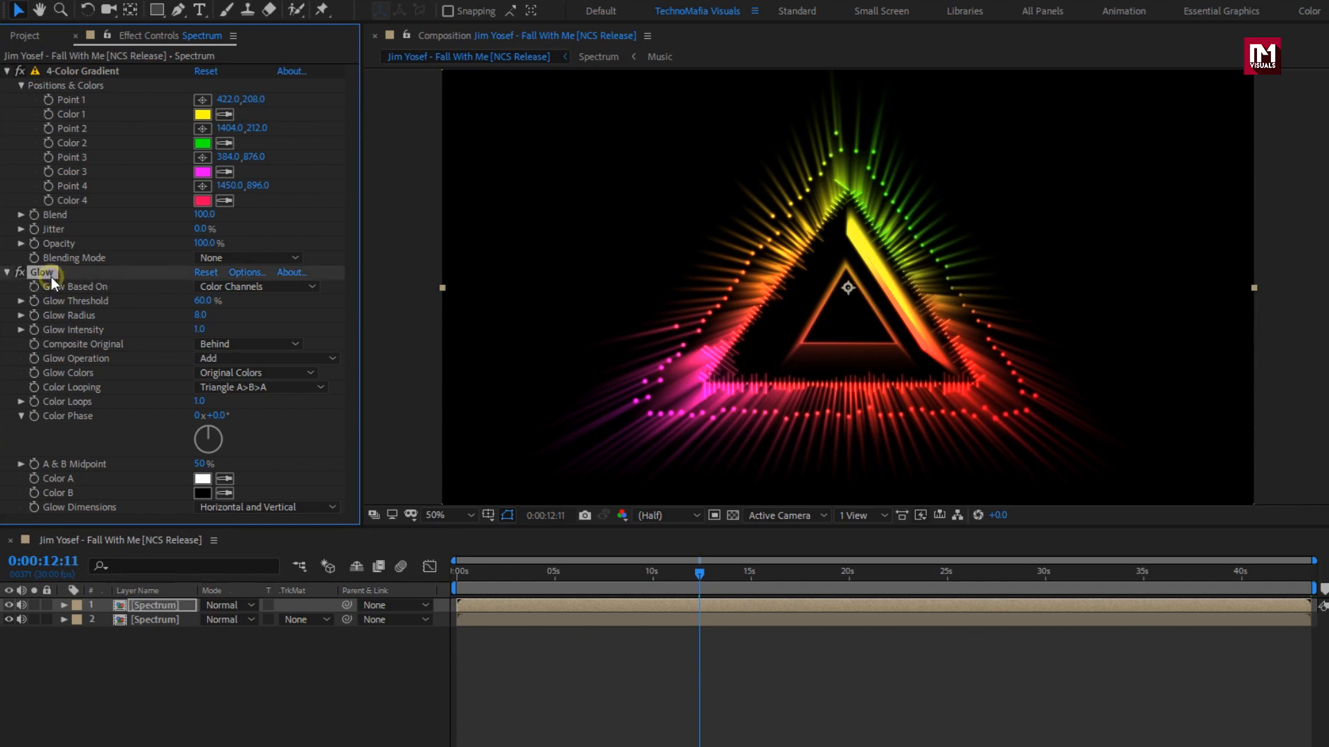
click(200, 316)
text(20)
key(Return)
click(7, 272)
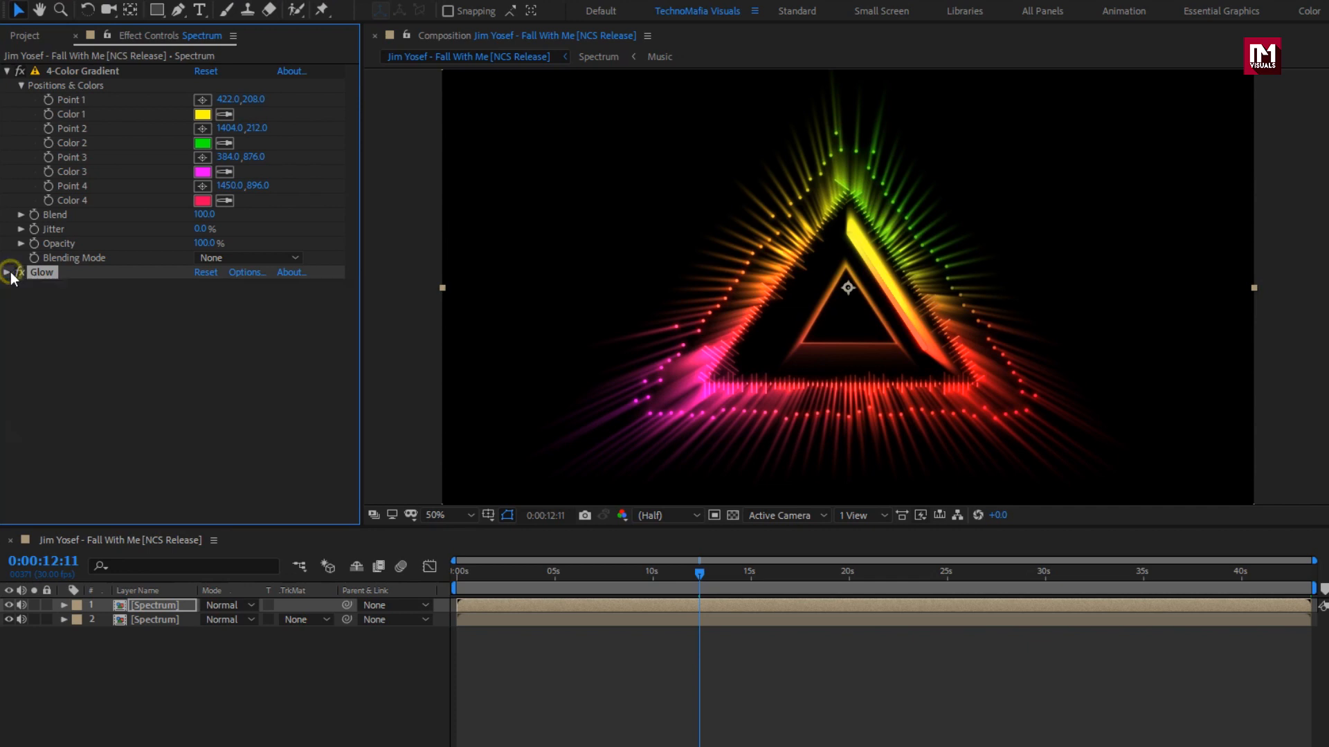
click(7, 71)
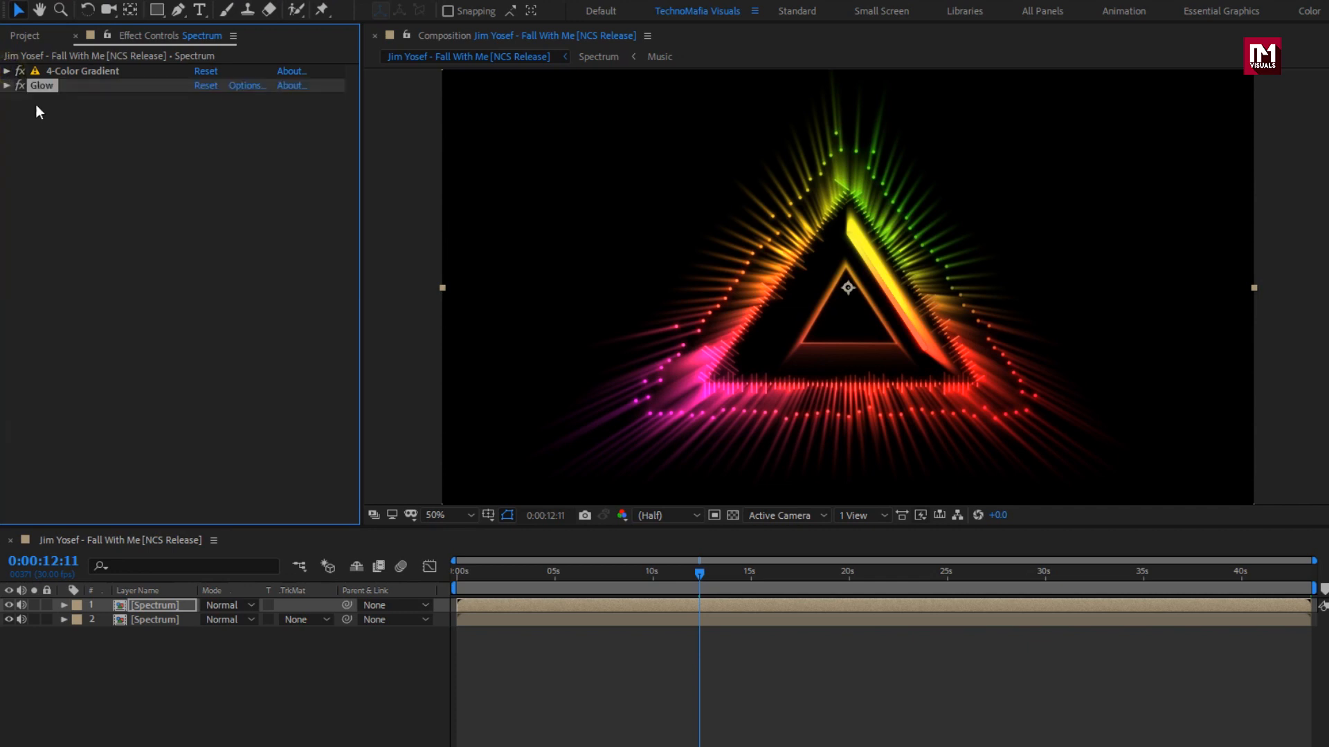
Create a black 1920 x 1080 px solid named Paritcles above the two Spectrum layers.
click(182, 655)
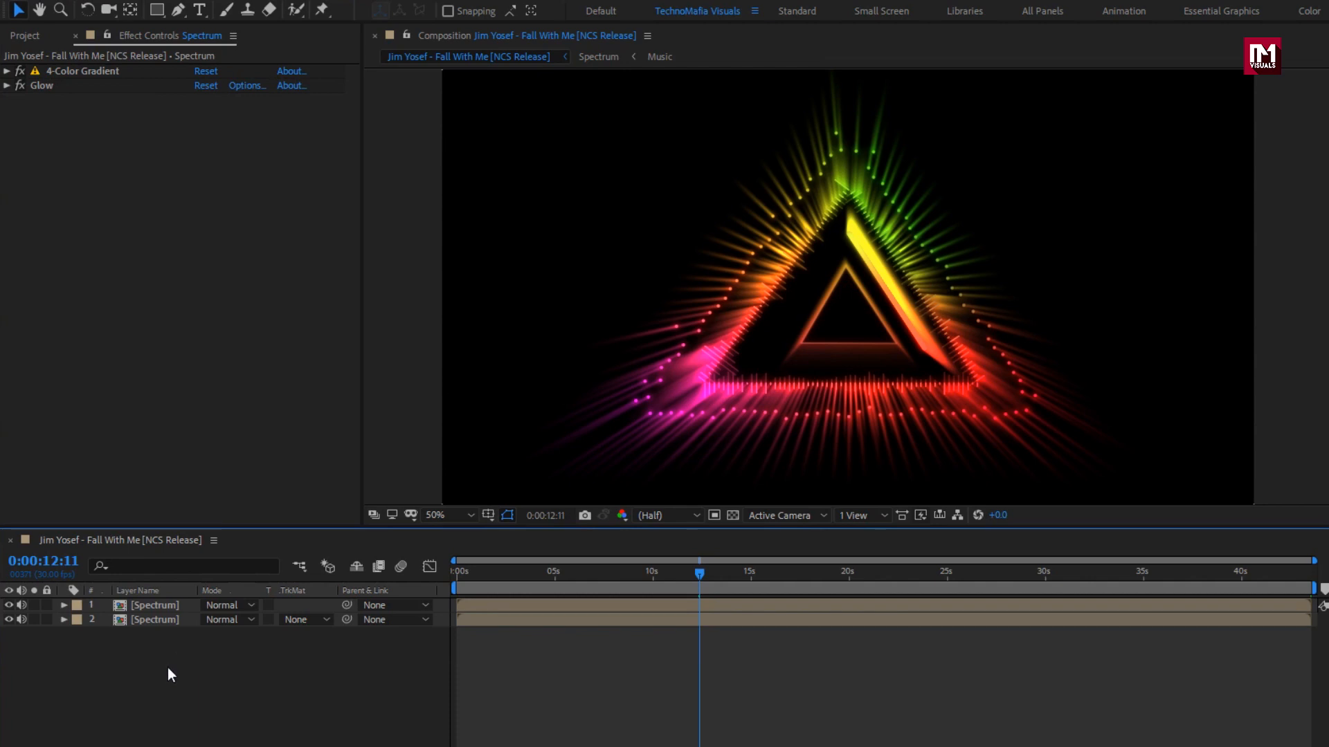
right_click(169, 669)
mouse_move(313, 479)
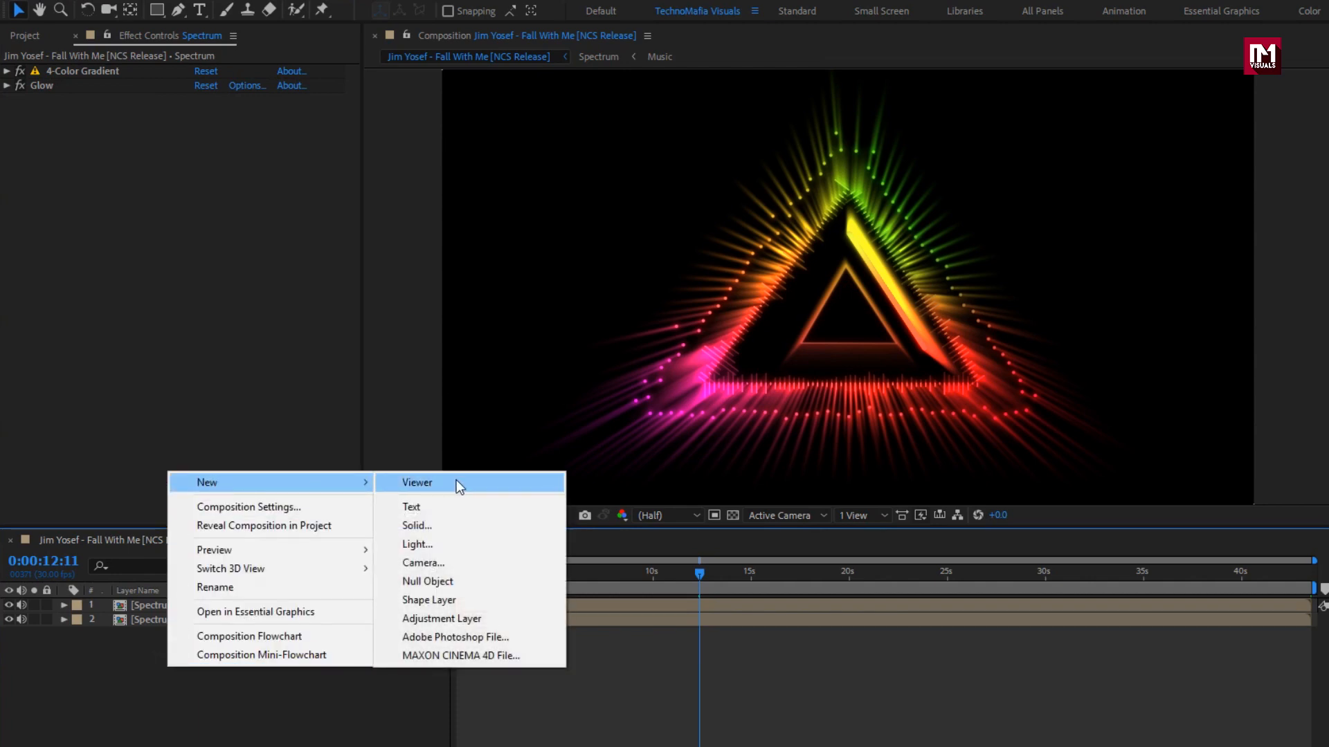
click(443, 525)
text(P)
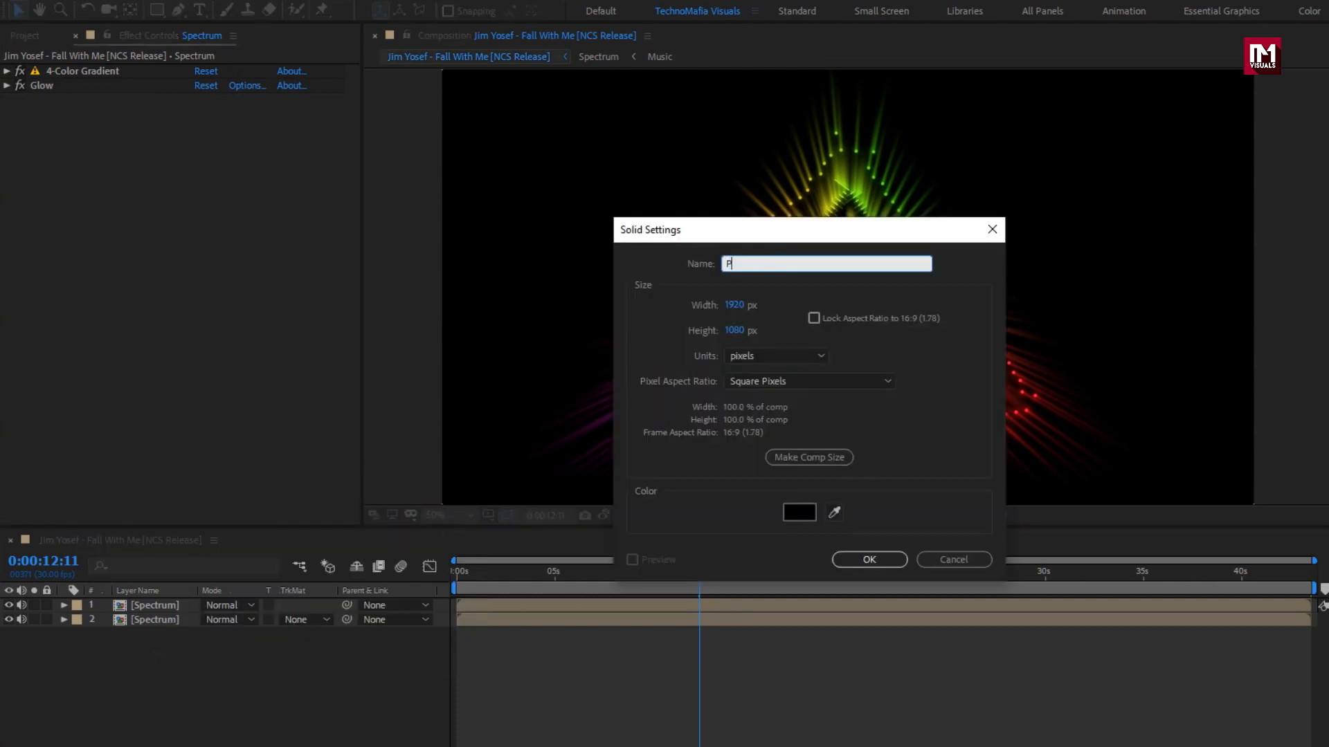
text(cles)
click(864, 558)
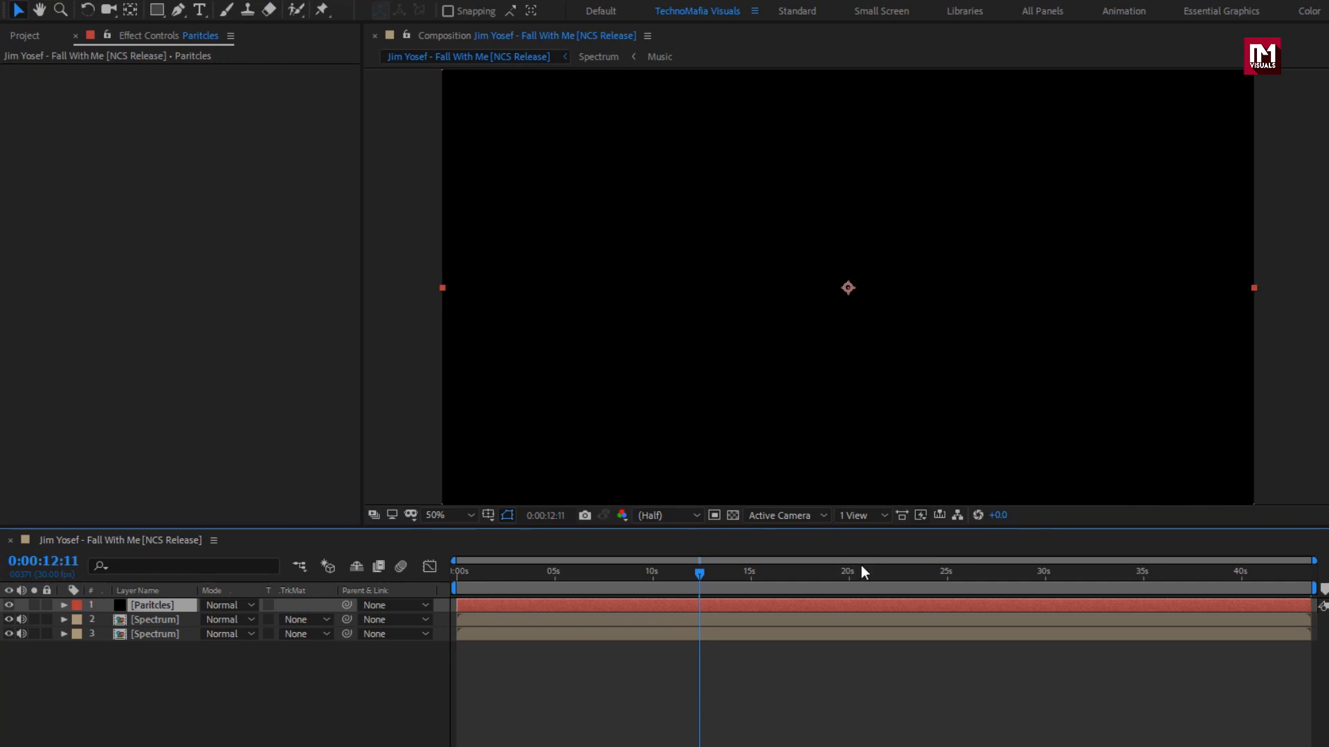
Find CC Particle World among the effects and apply it to the Paritcles layer.
double_click(1131, 56)
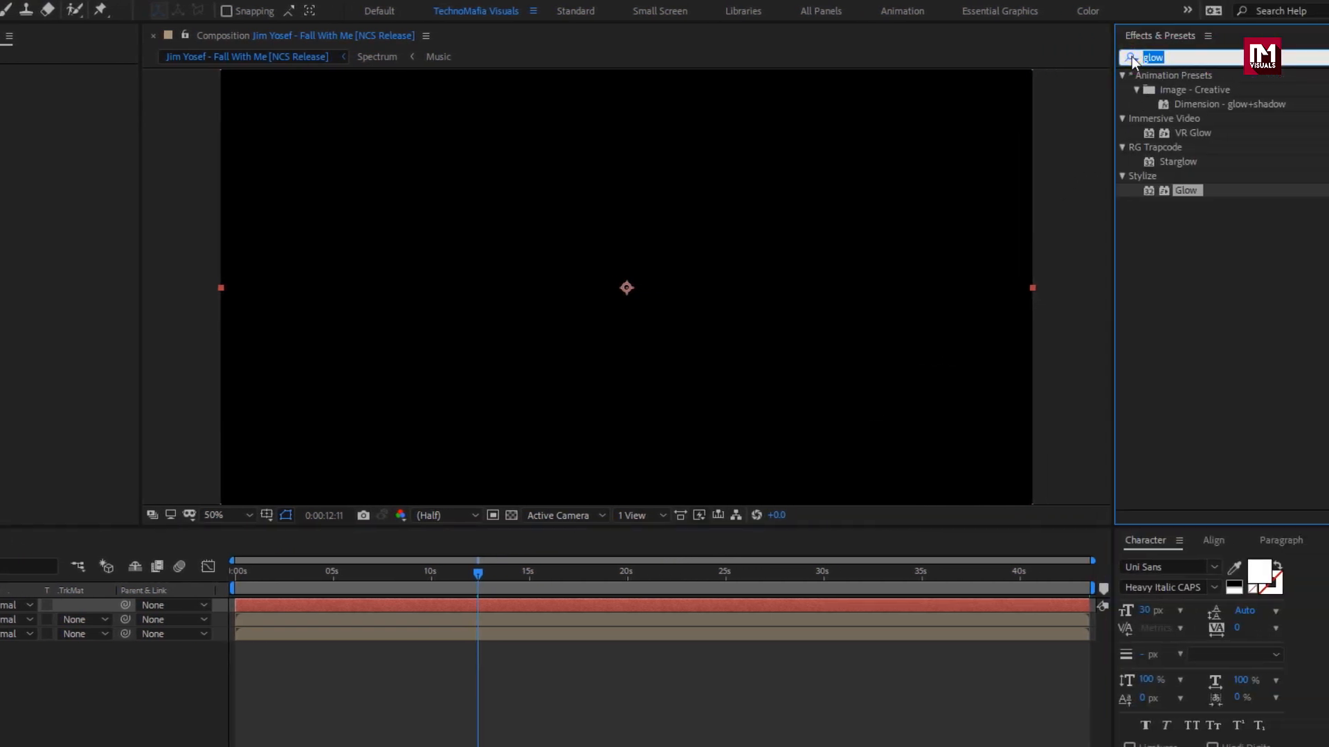
text(parti)
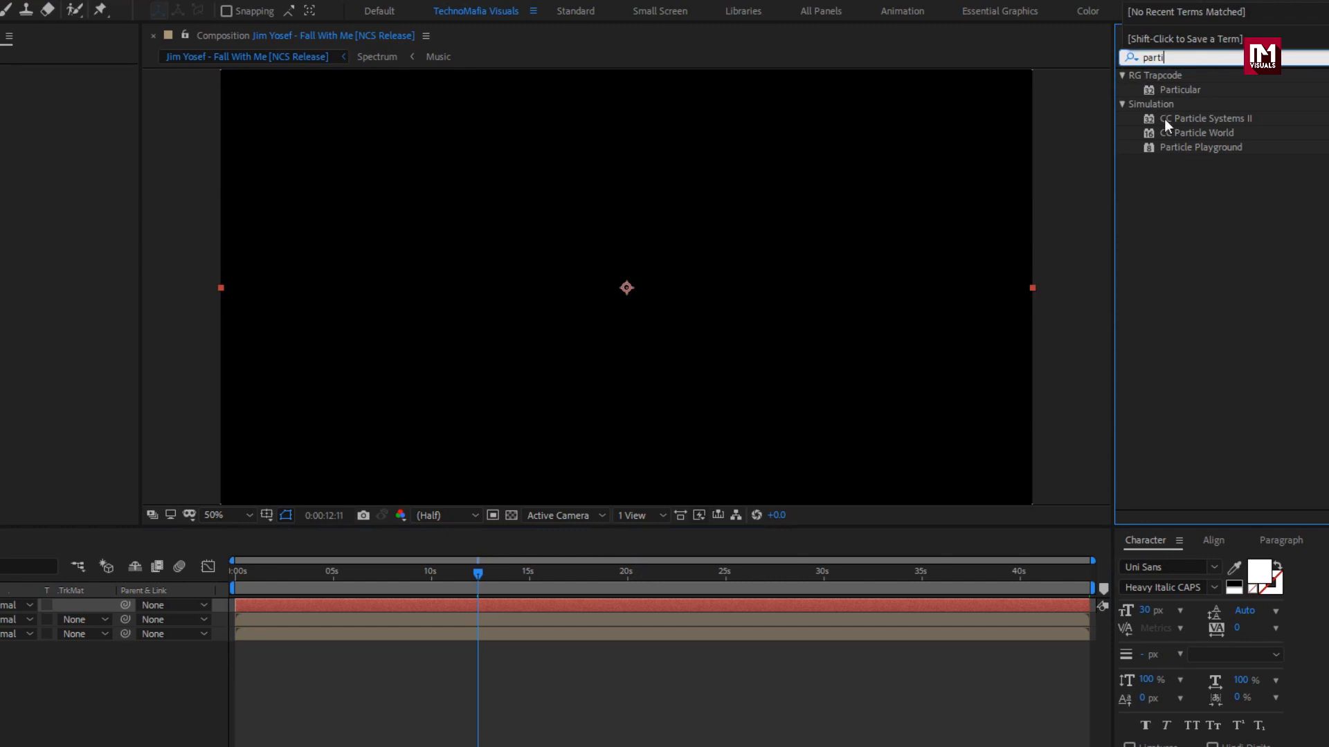
double_click(1184, 133)
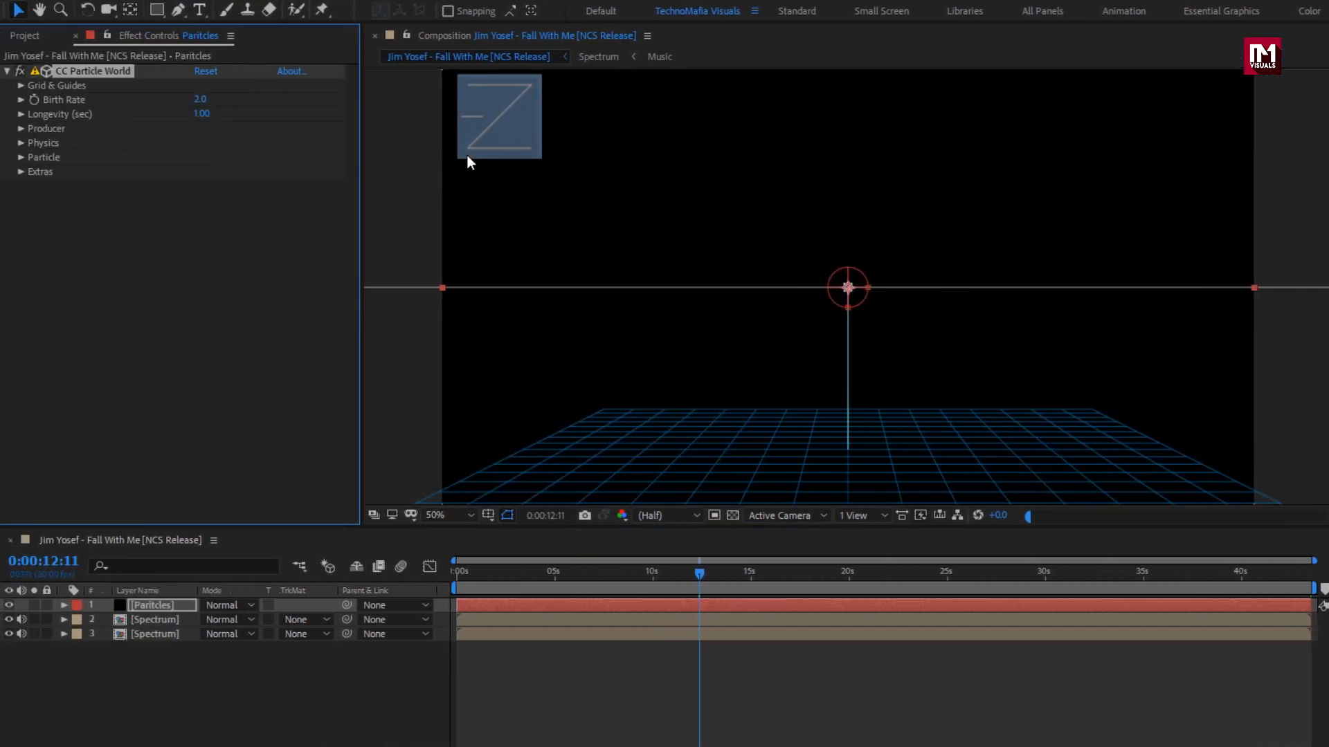
Set the CC Particle World Birth Rate to 0.8 and Longevity to 4.70 seconds.
click(201, 101)
text(0.8)
key(Return)
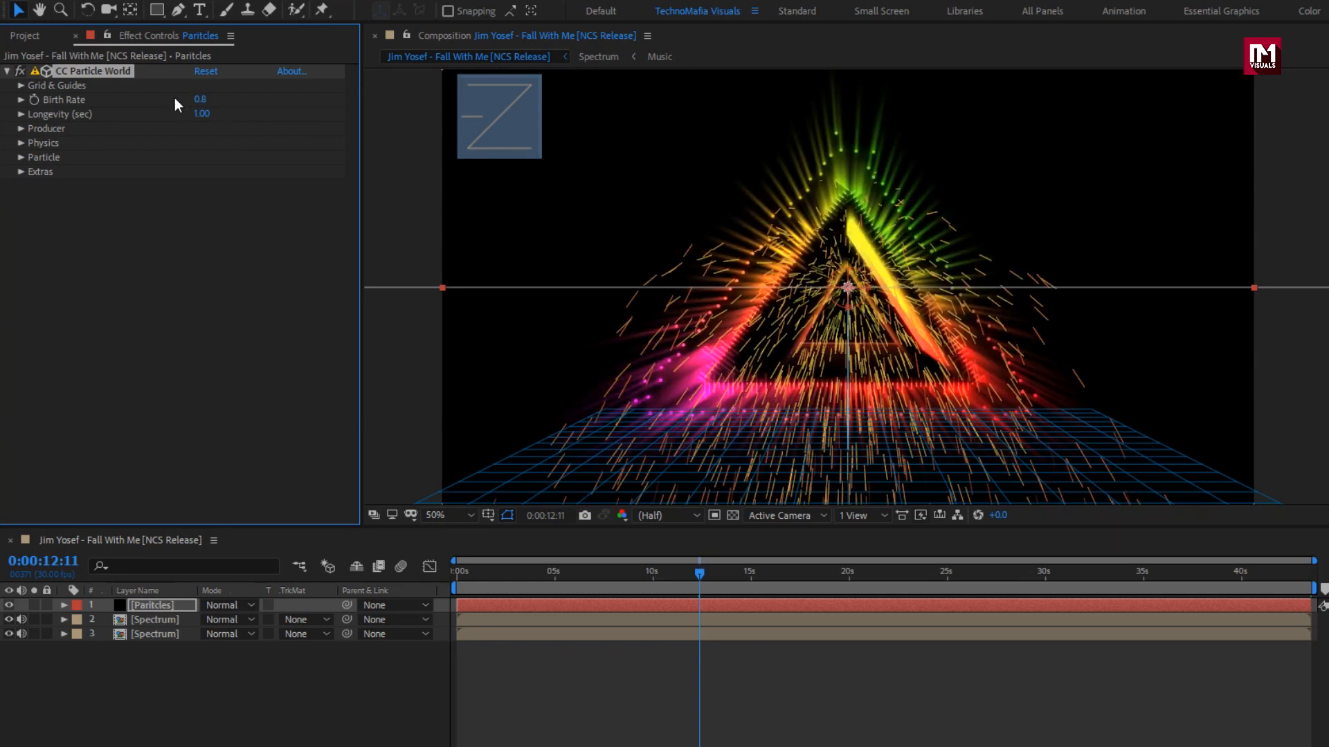
click(202, 113)
text(4.7)
key(Return)
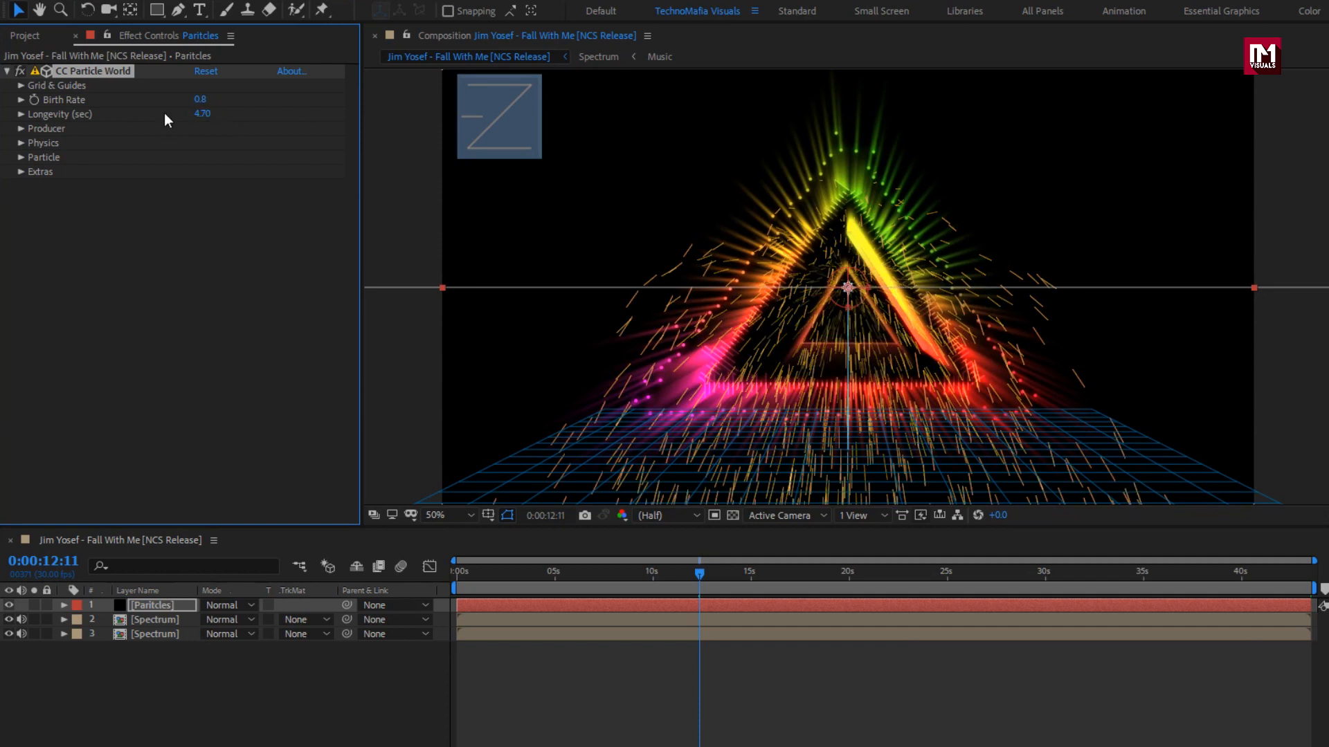
Set the Producer's Radius X, Radius Y and Radius Z to 0 in CC Particle World.
click(23, 132)
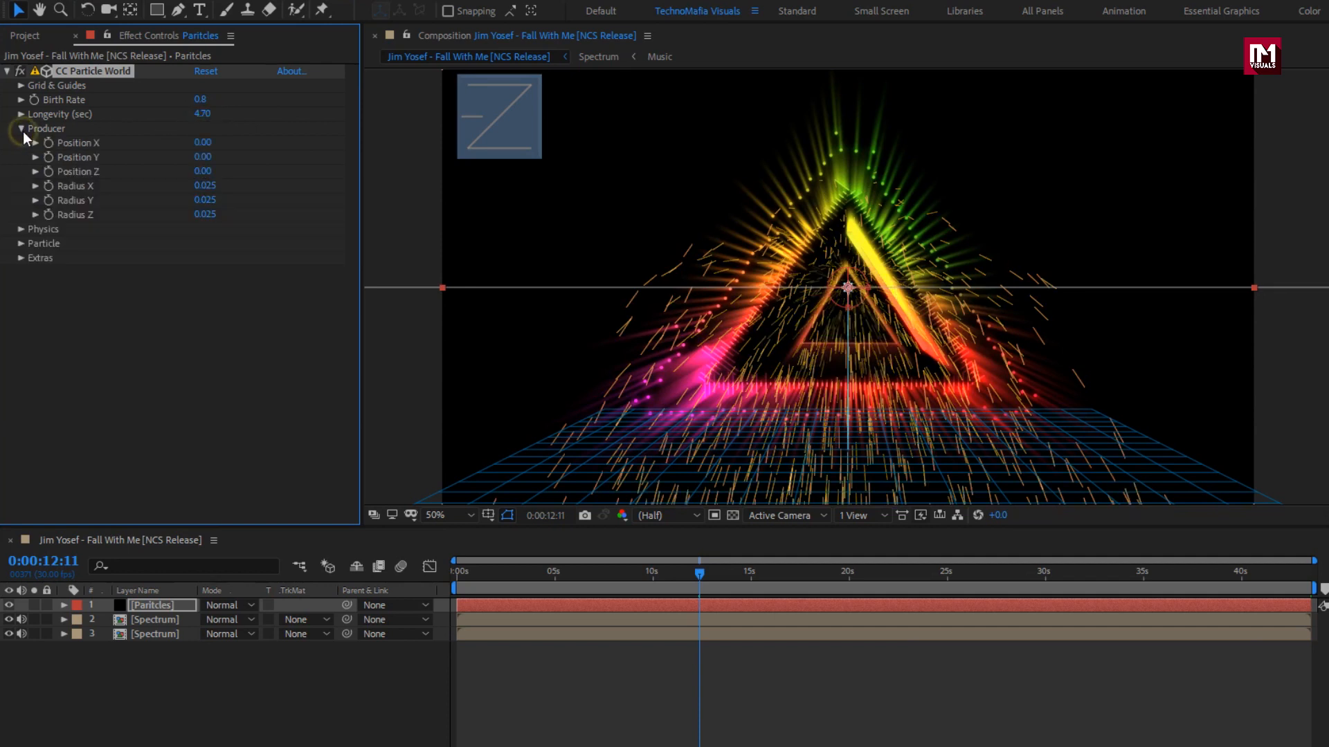
click(204, 185)
text(0)
key(Return)
click(197, 200)
text(0)
key(Return)
click(200, 215)
text(0)
key(Return)
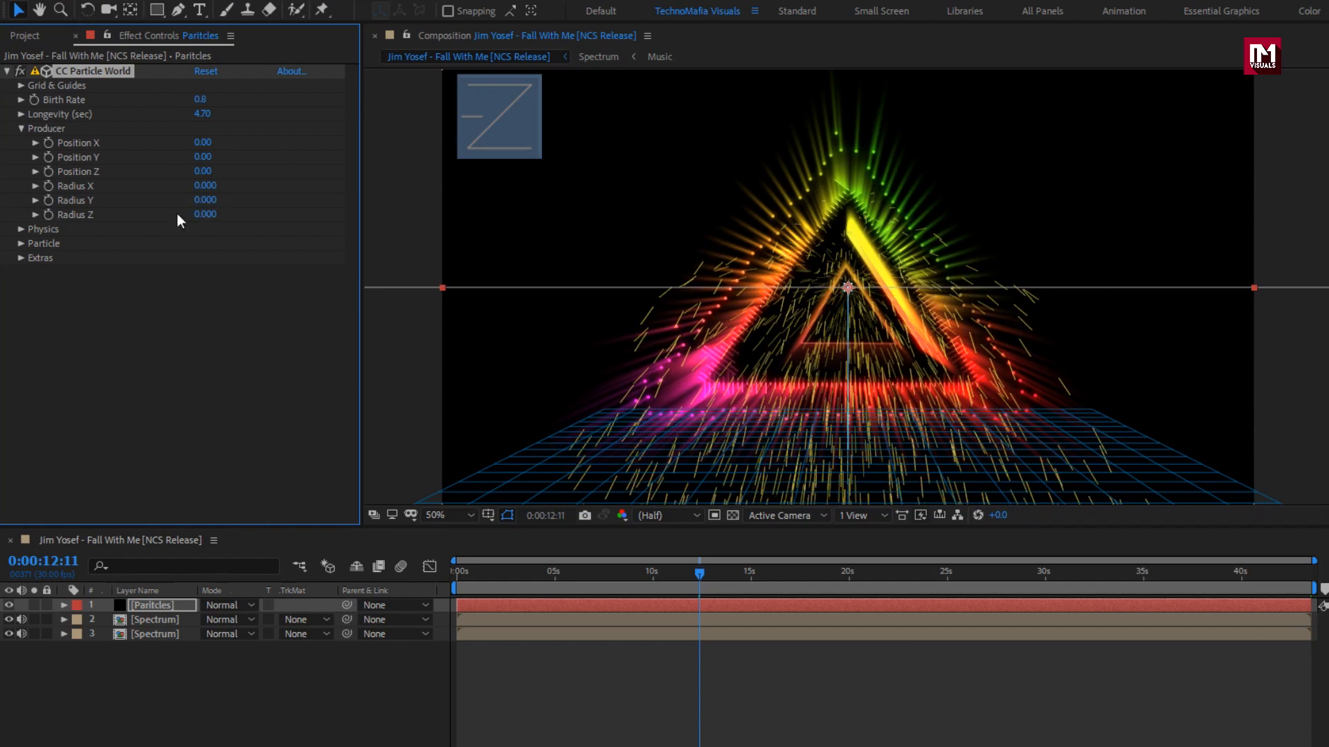
Set the particle Physics to Fractal Omni animation with Gravity 0 and Extra Angle 0.
click(21, 229)
click(245, 243)
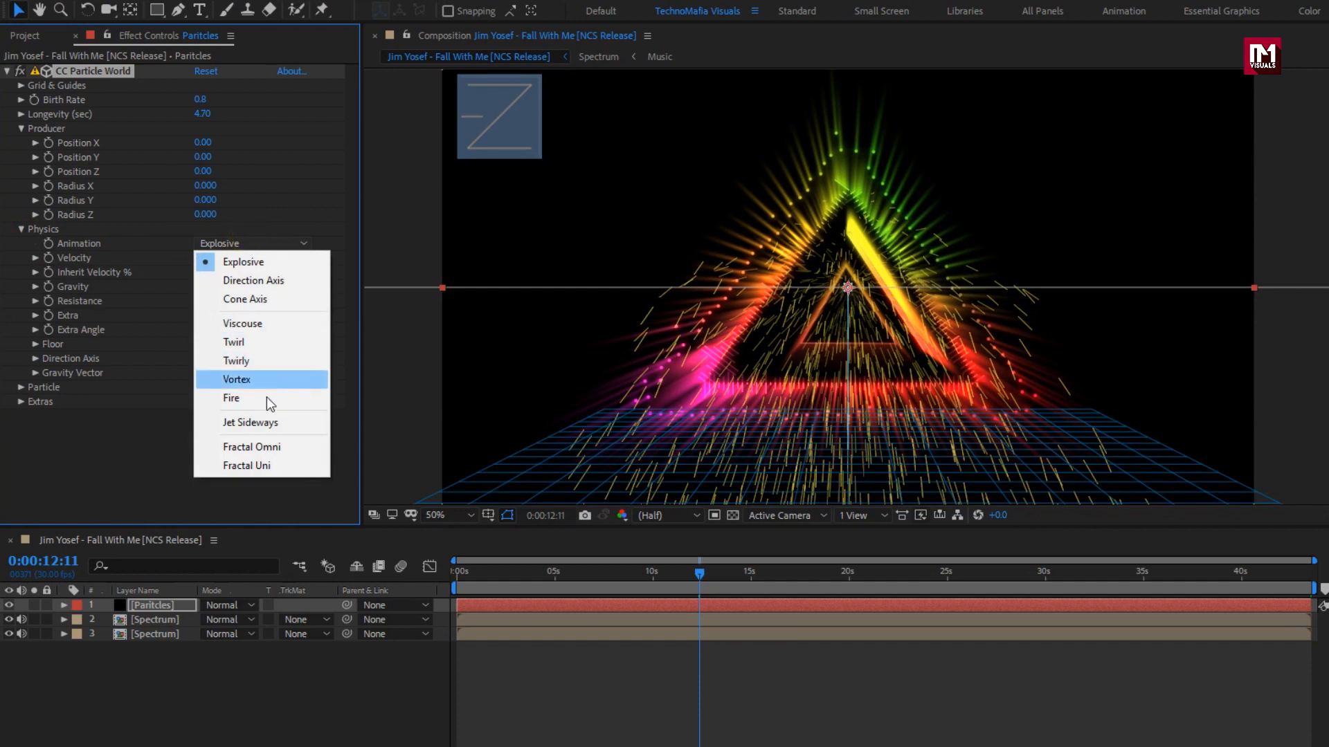
click(267, 446)
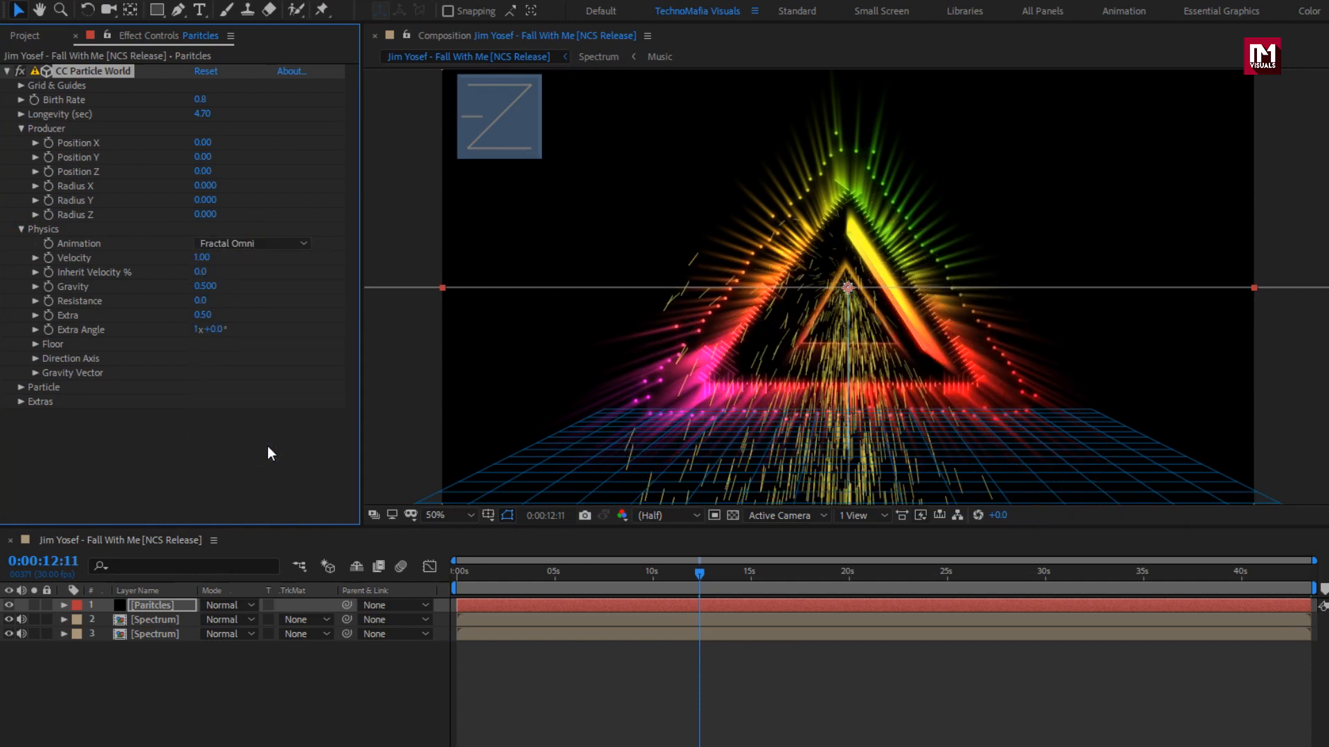
click(202, 287)
text(0)
key(Return)
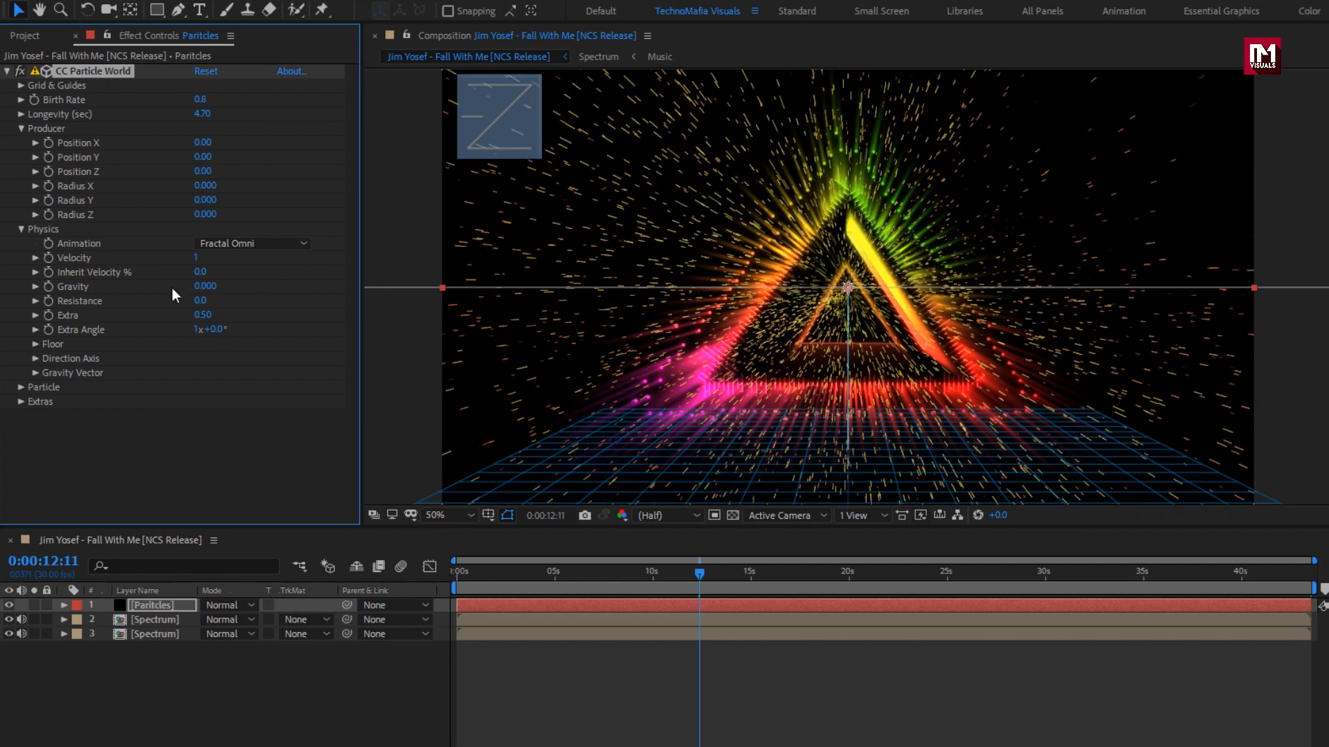
text(0)
key(Return)
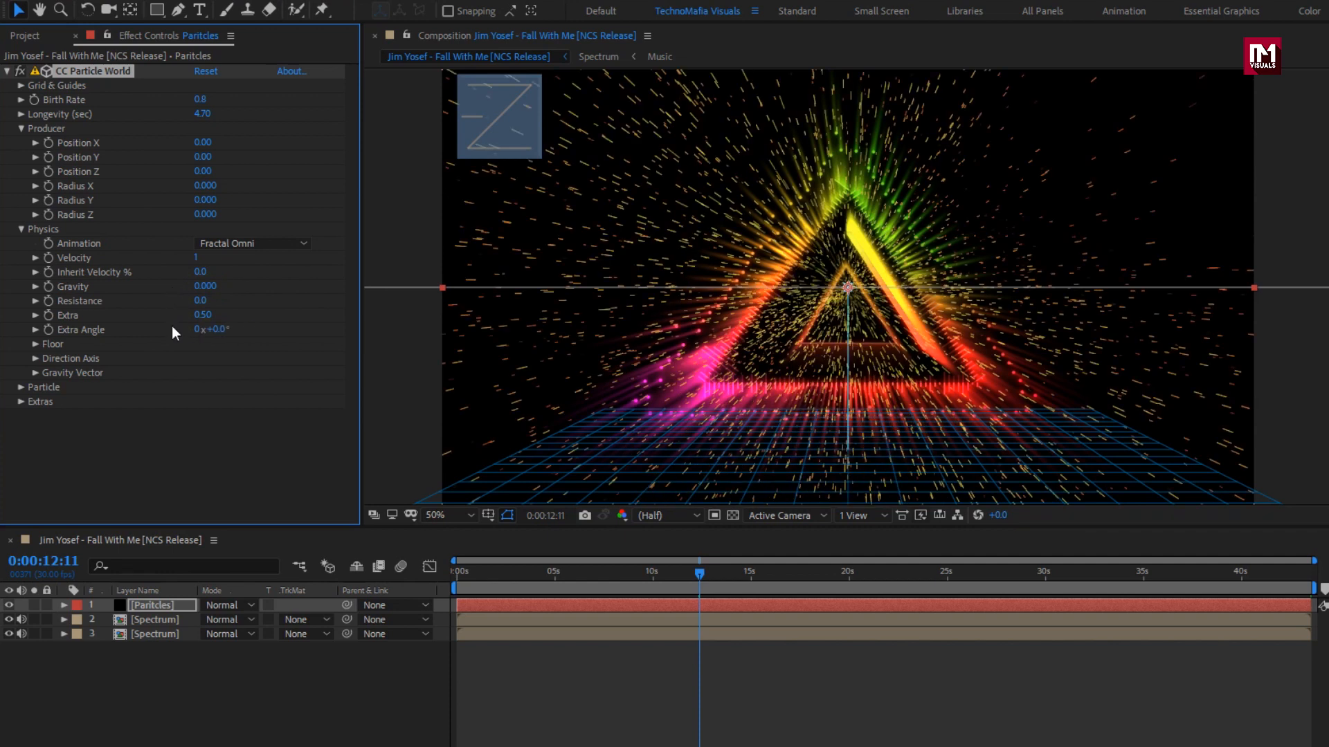
Change the Particle Type in CC Particle World to Lens Concave.
click(20, 389)
scroll(18, 391, down, 3)
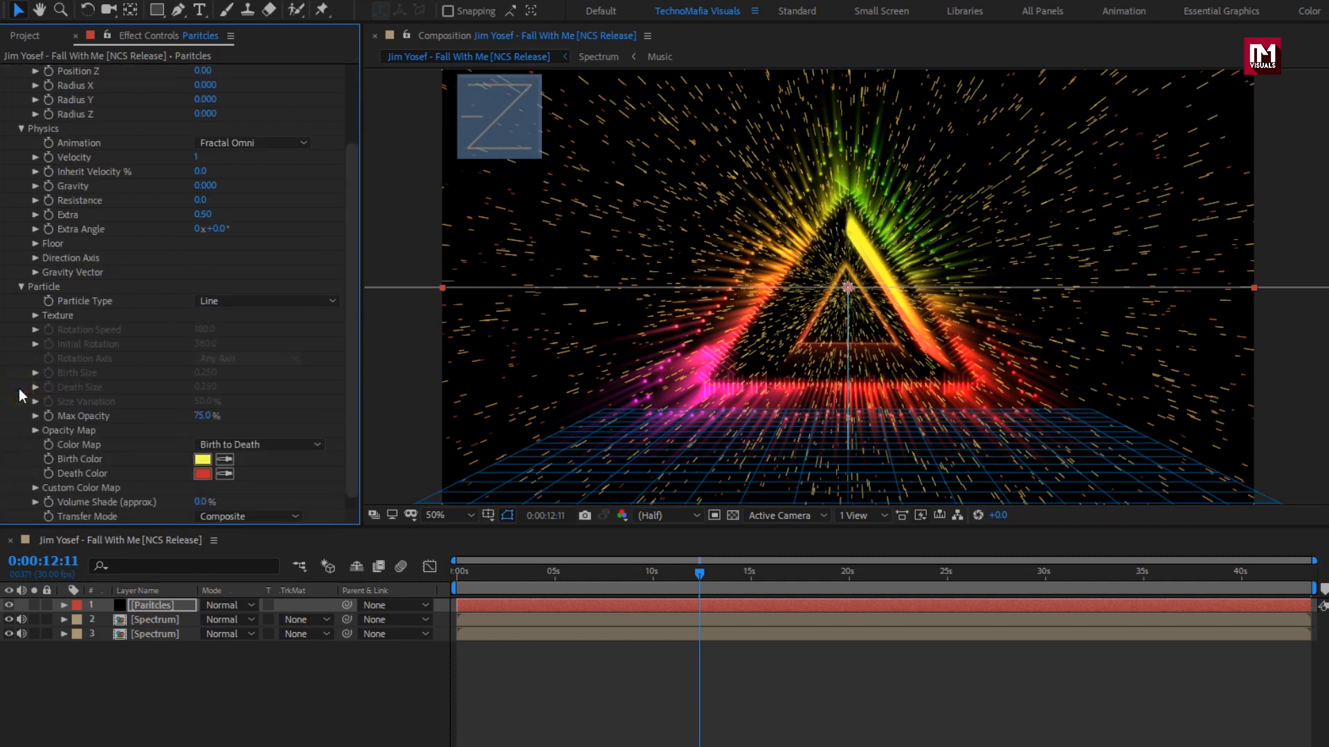
click(232, 301)
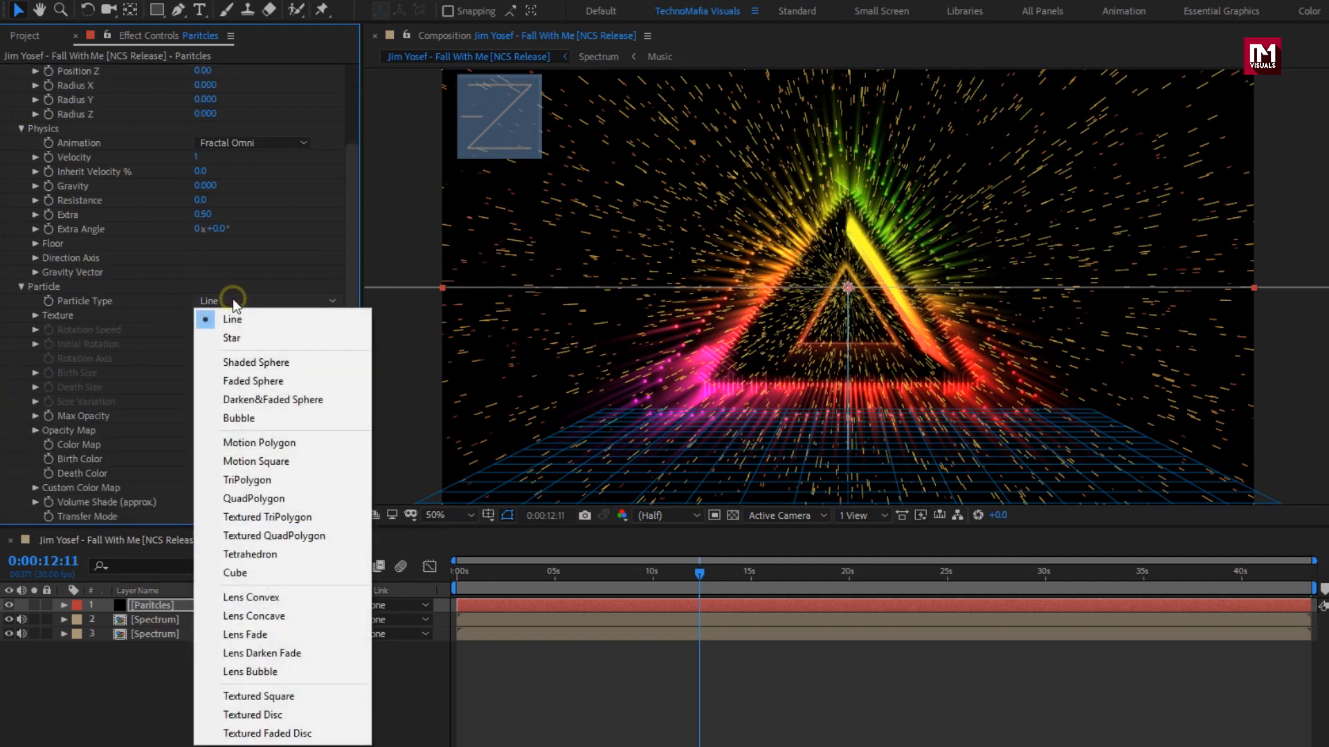
click(282, 616)
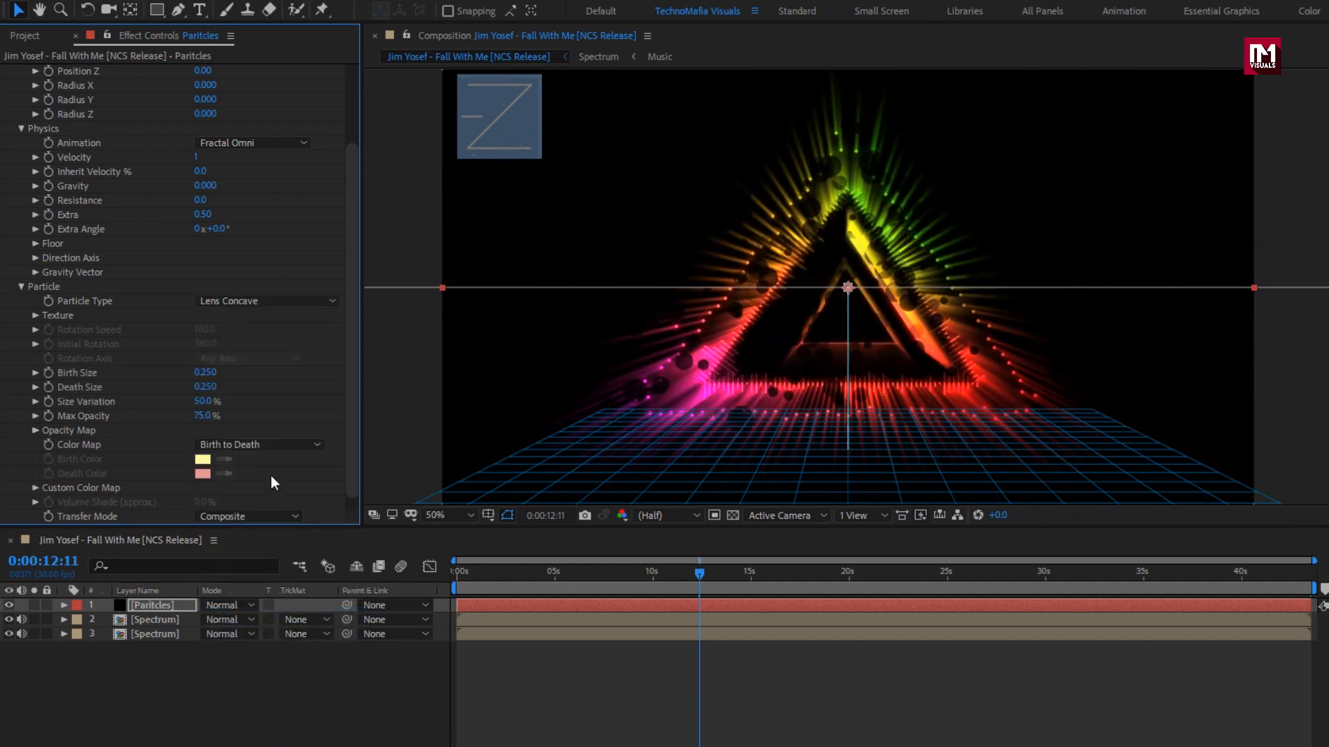
Set both the Birth Size and Death Size of the particles to 0.2.
click(206, 372)
text(0.2)
key(Return)
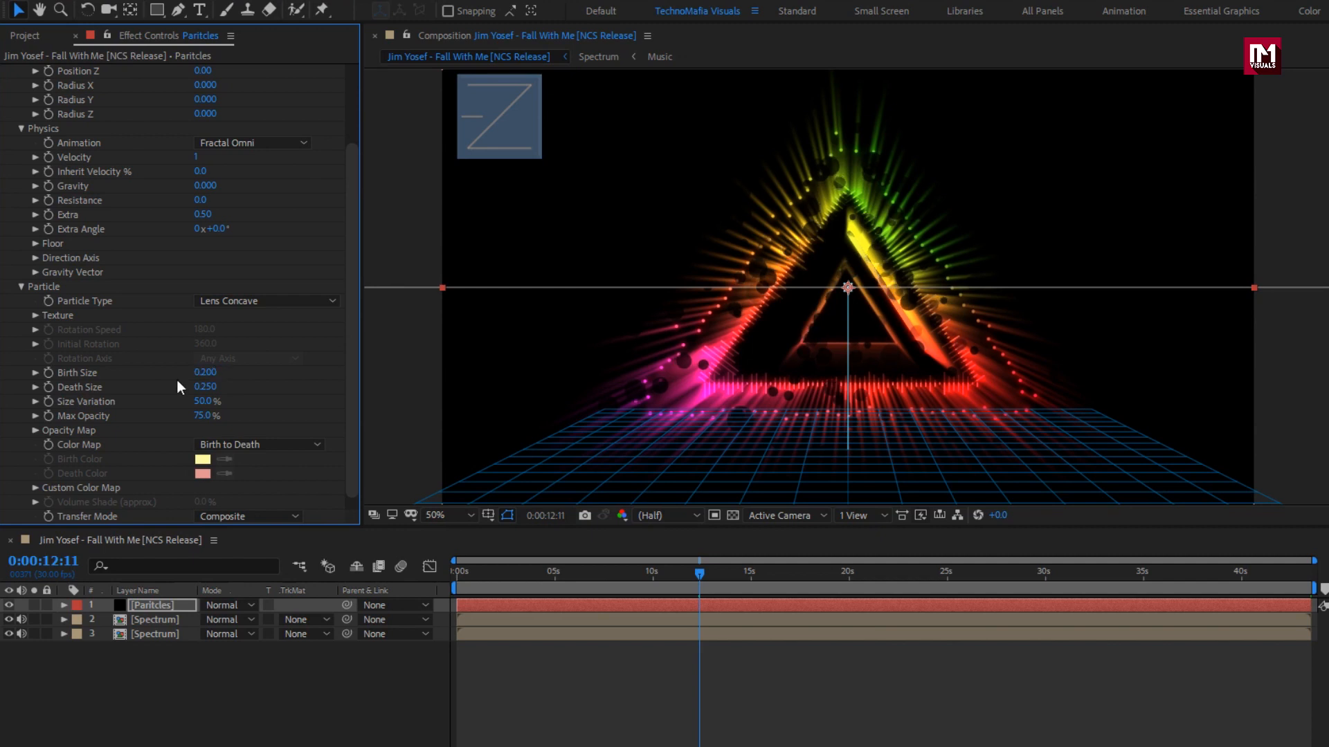
click(205, 387)
text(0.20)
key(Return)
Set the particles' Max Opacity to 100% and collapse the CC Particle World settings.
click(201, 418)
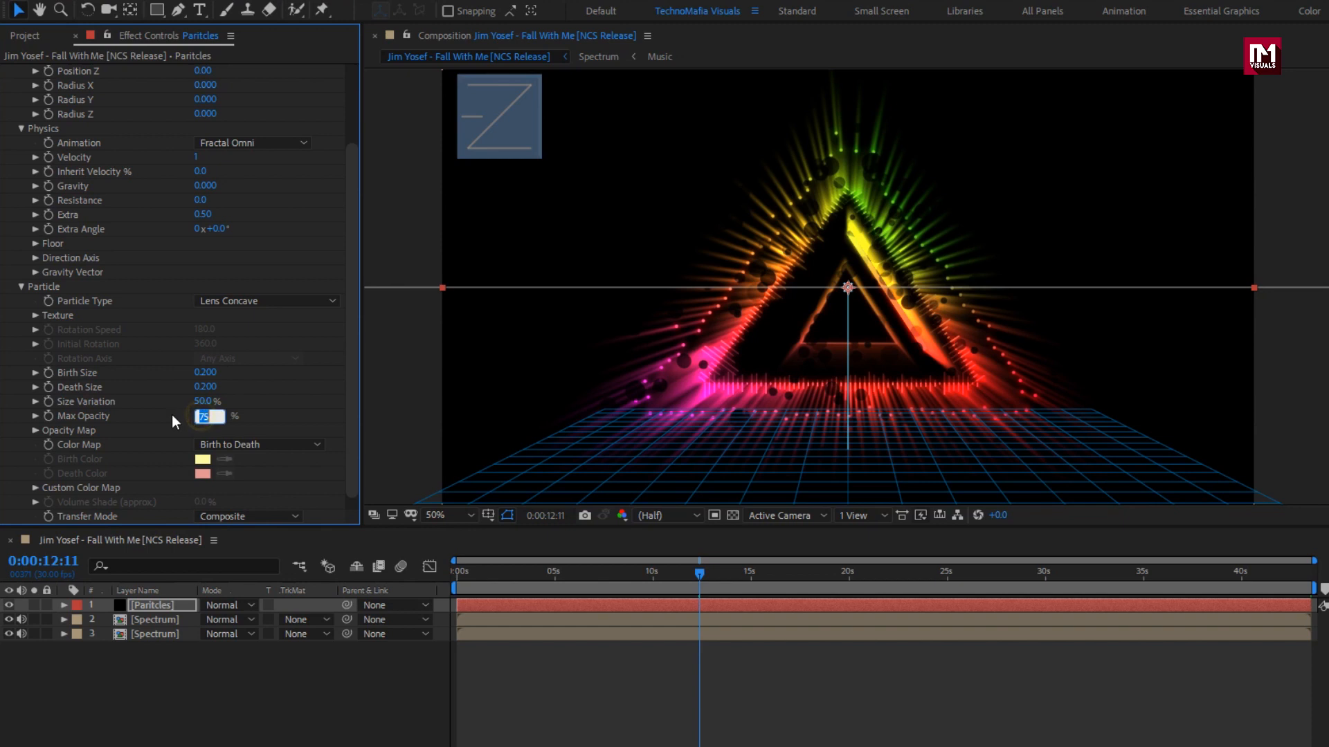
text(100)
key(Return)
scroll(52, 208, up, 3)
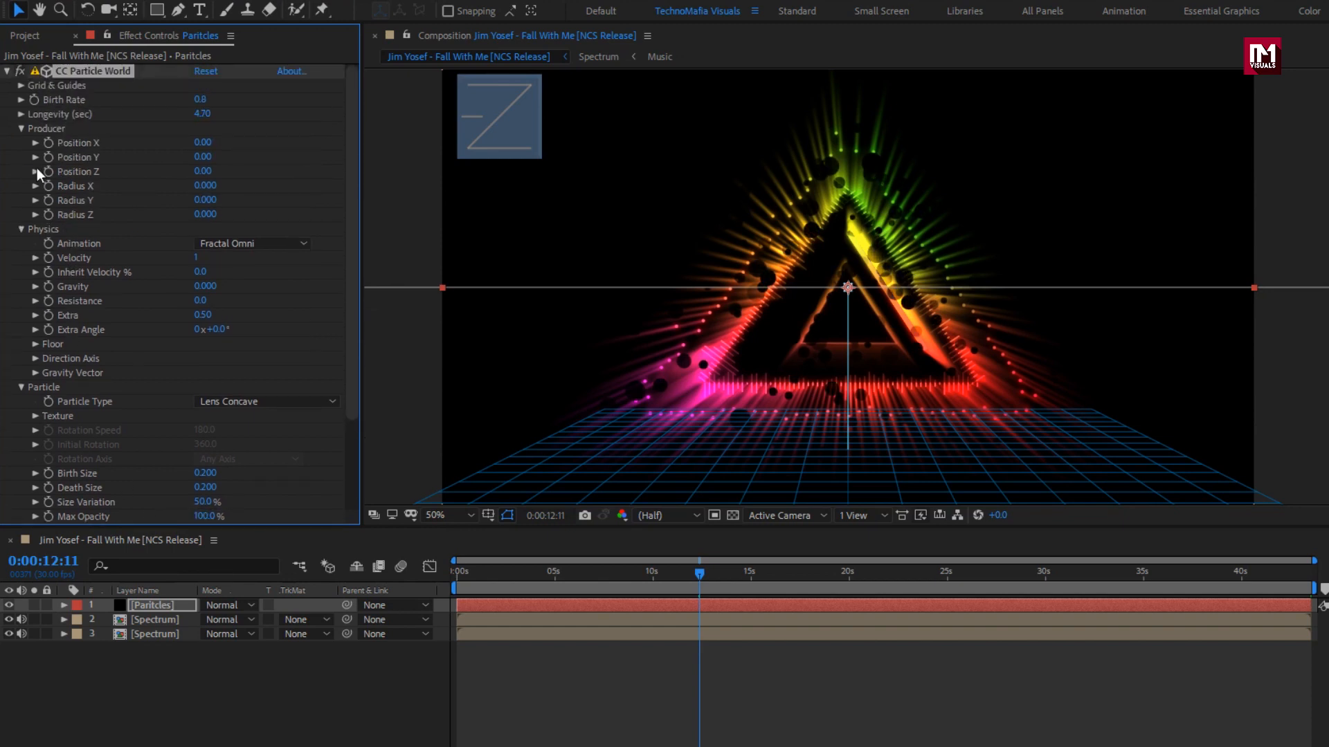
click(7, 72)
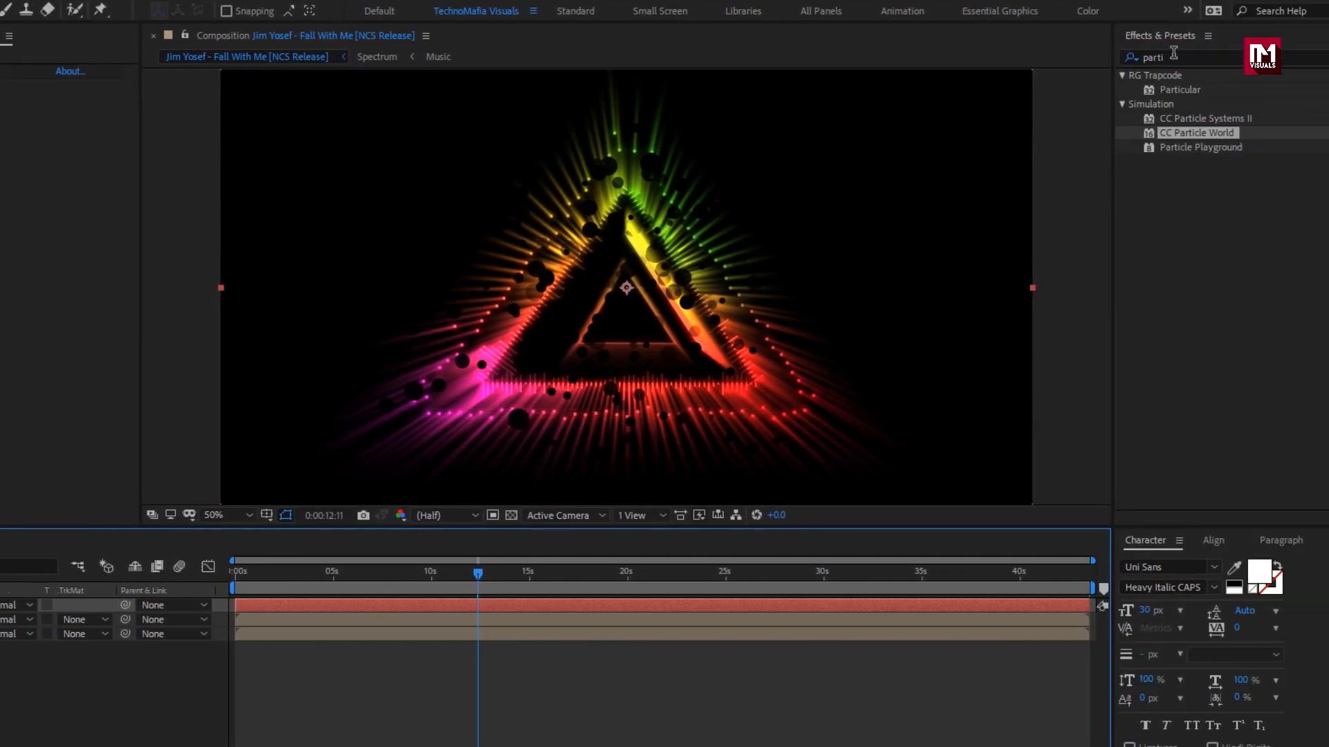
Apply 4-Color Gradient to the Paritcles layer, change Color 4 to red and collapse the effect.
click(1110, 58)
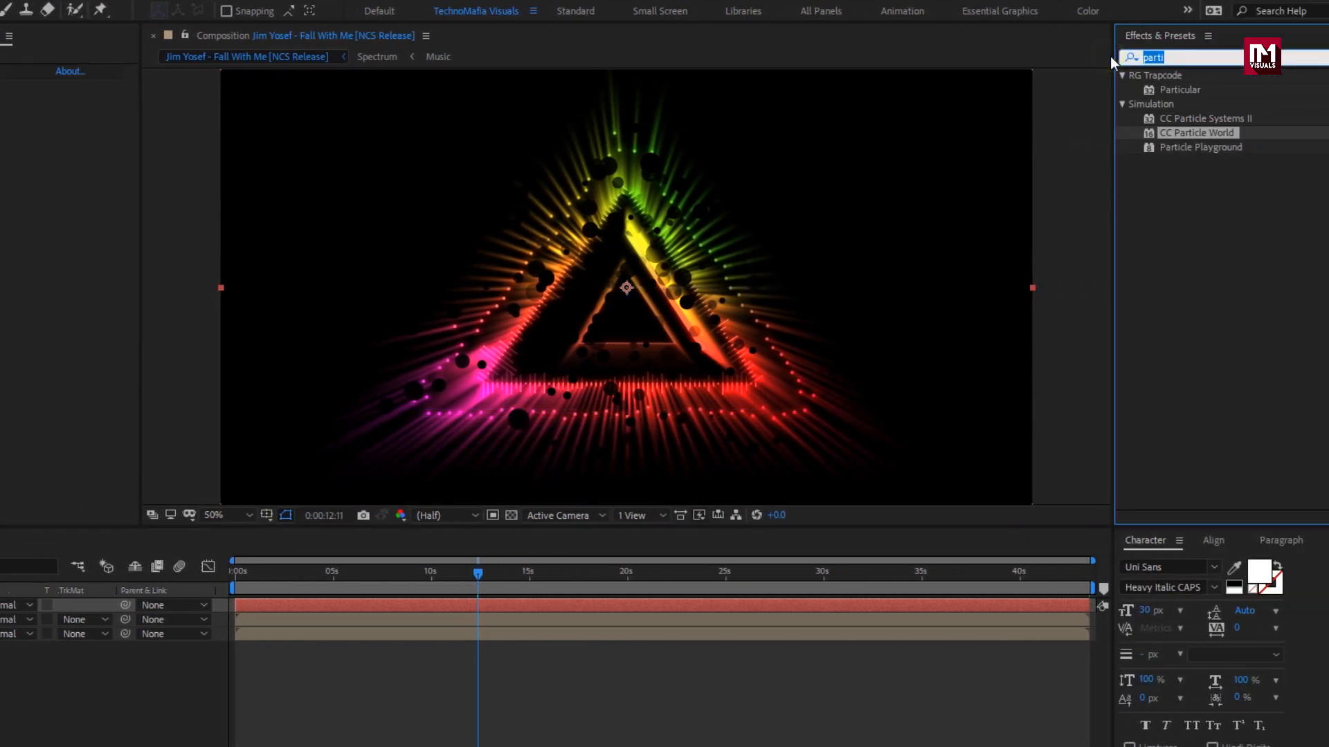
text(4)
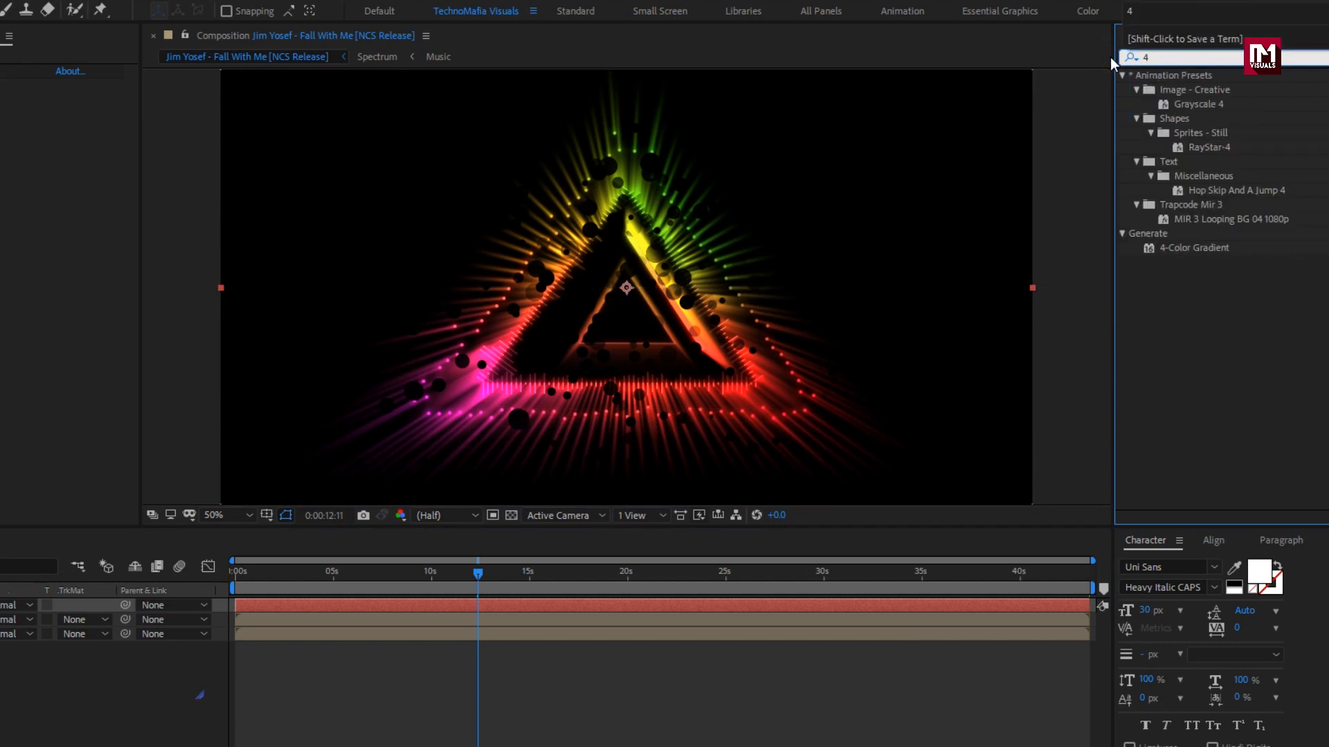
double_click(1206, 248)
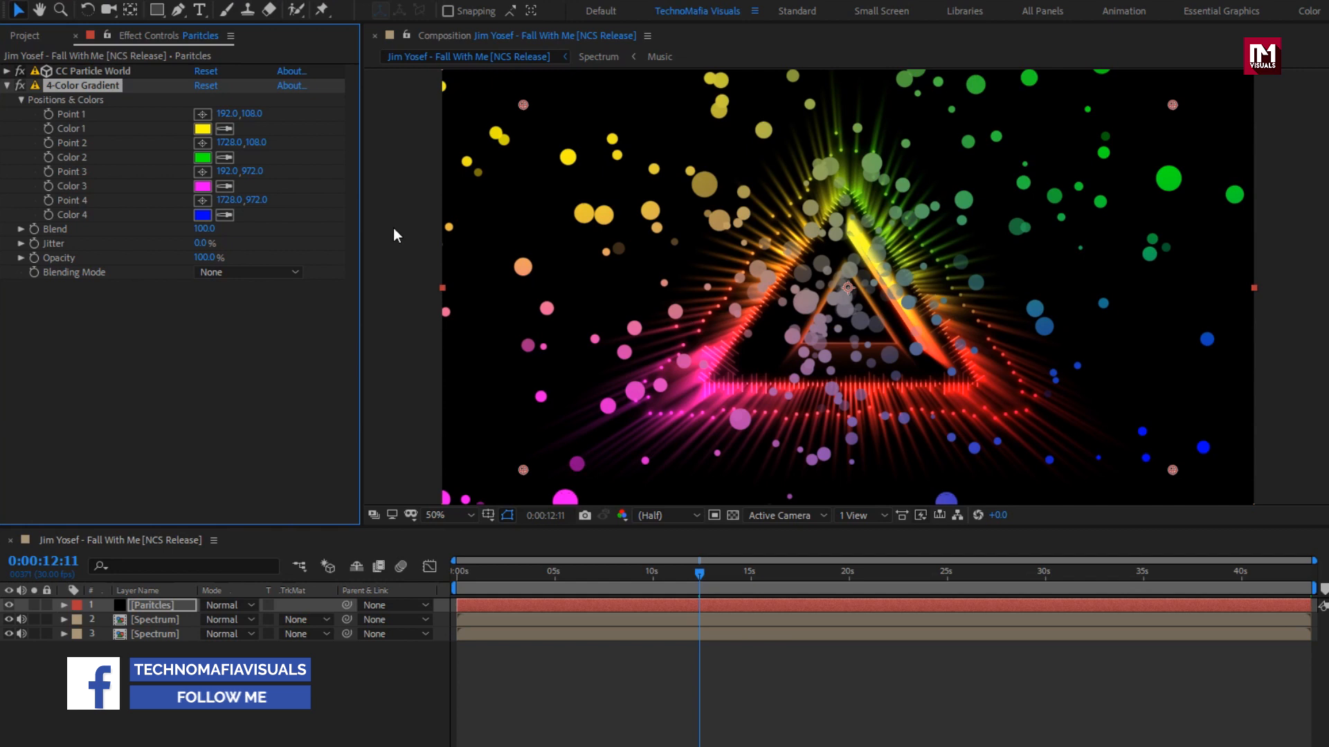
click(202, 215)
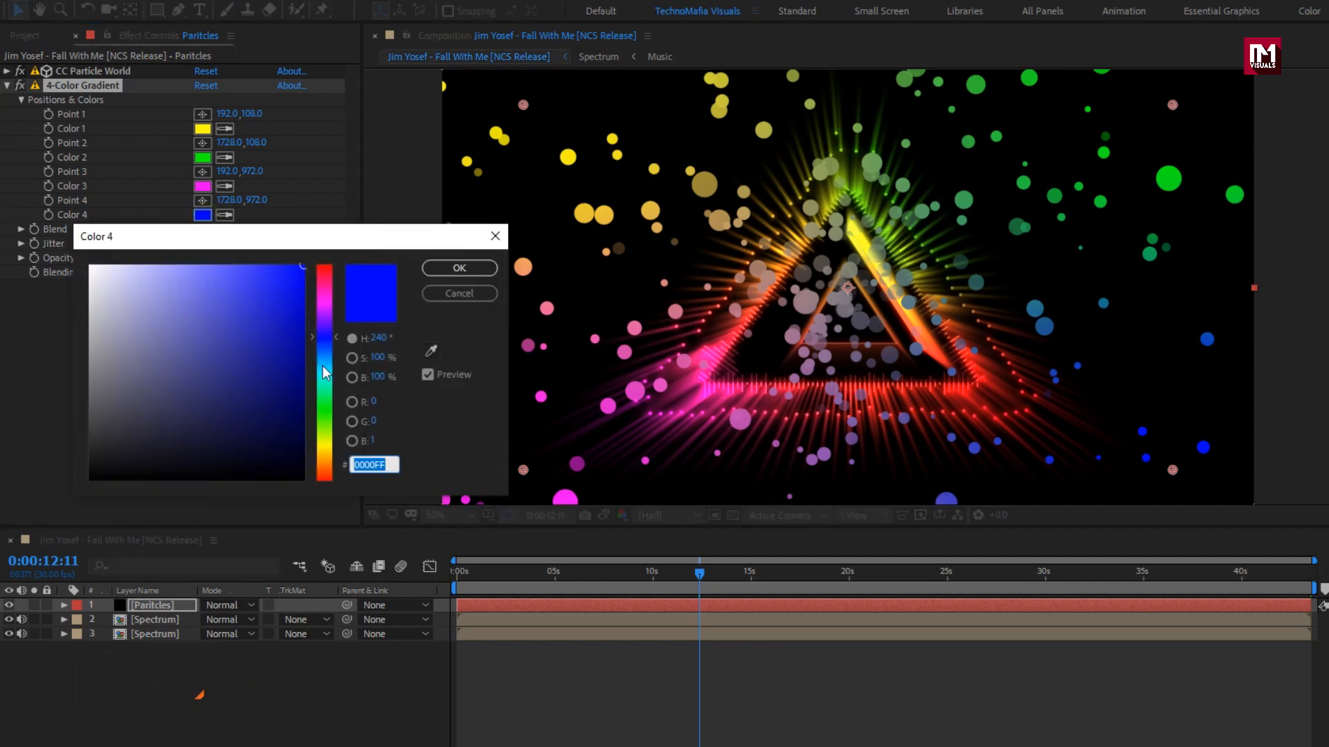
drag(328, 294, 327, 267)
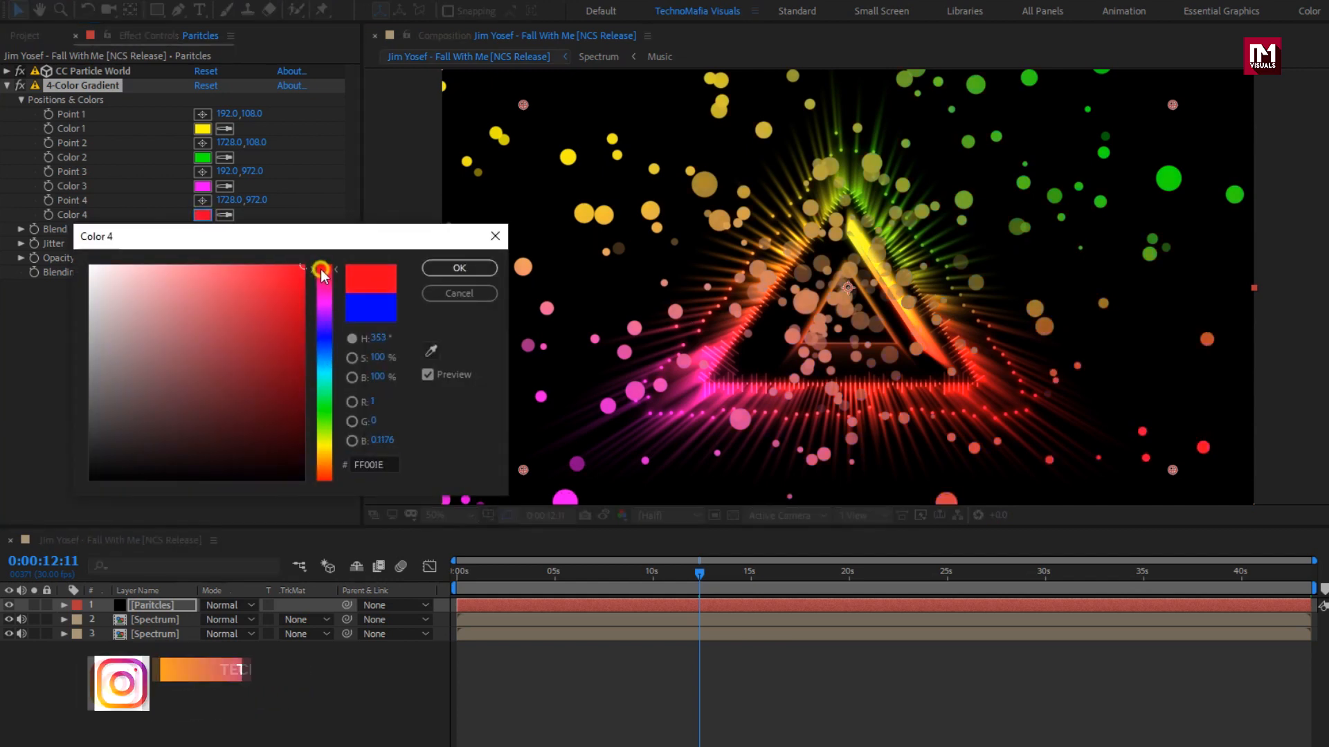
click(459, 269)
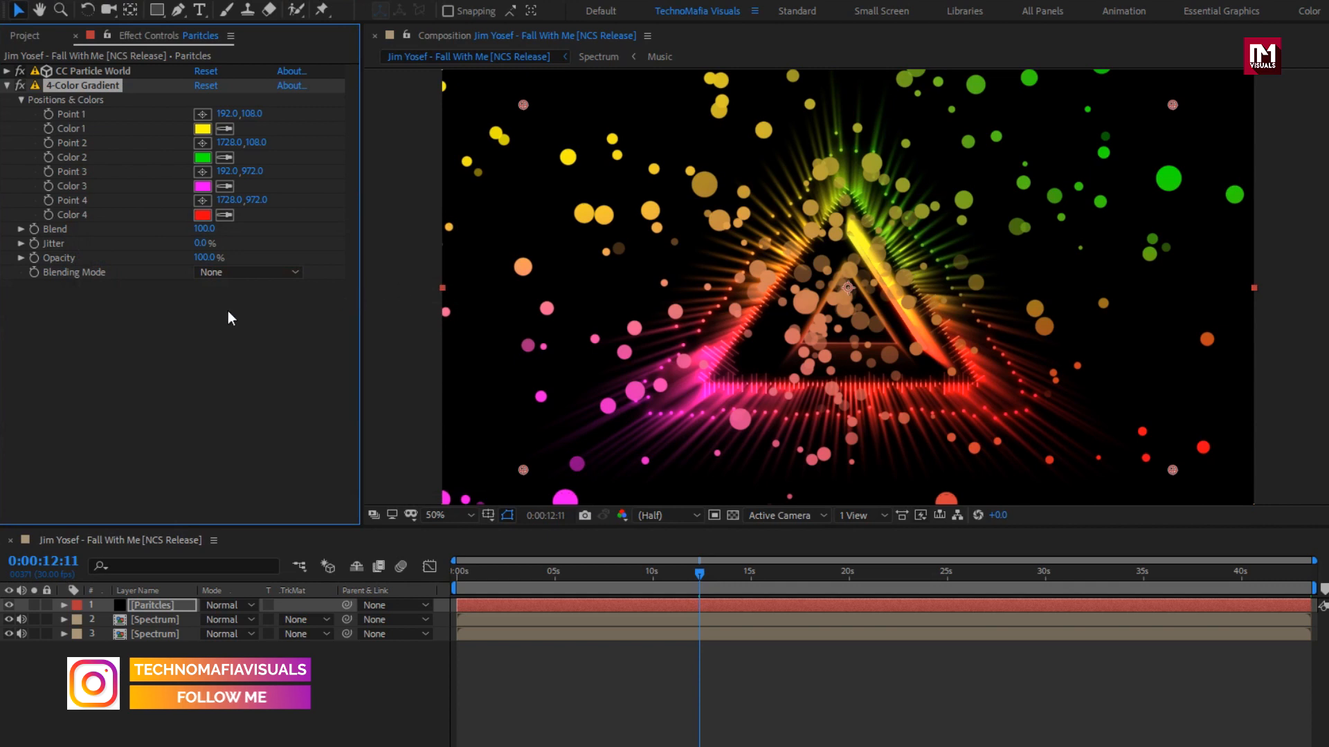
click(8, 85)
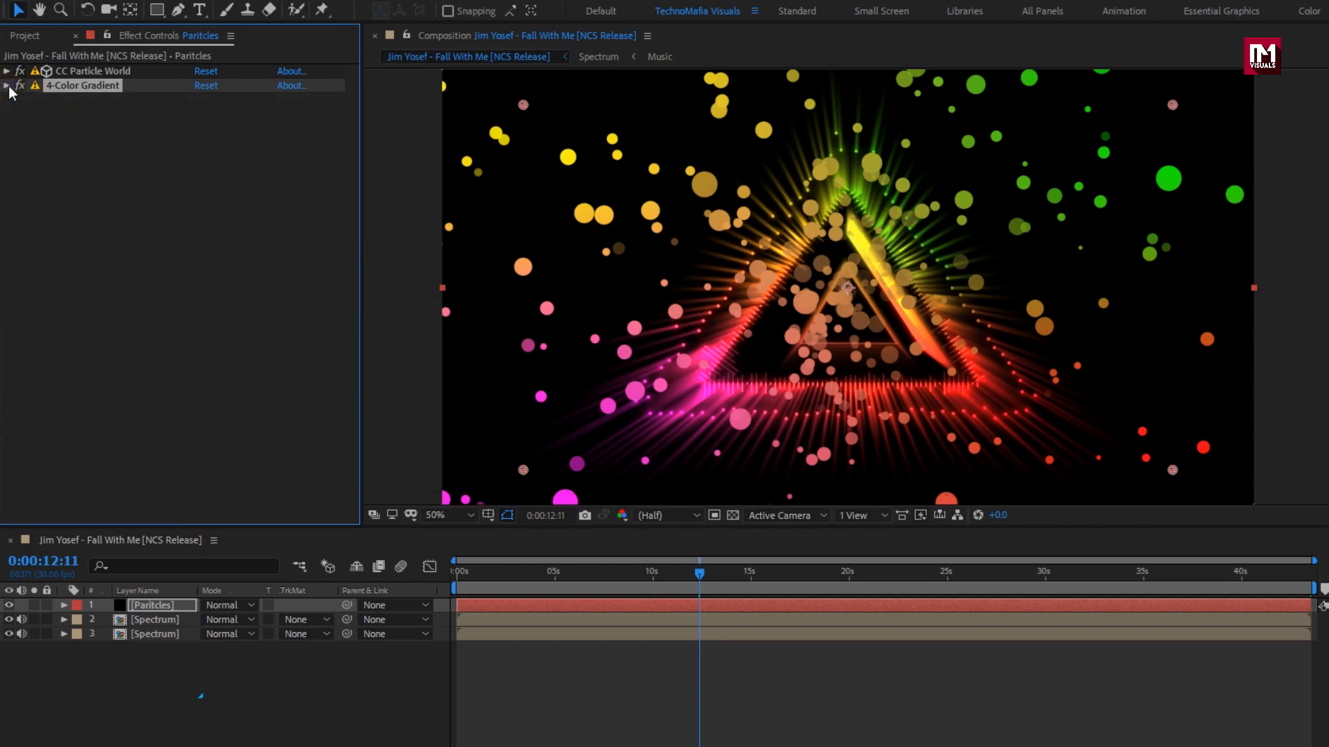
Set the Birth Size and Death Size in CC Particle World to 0.02 and collapse the effect.
click(6, 71)
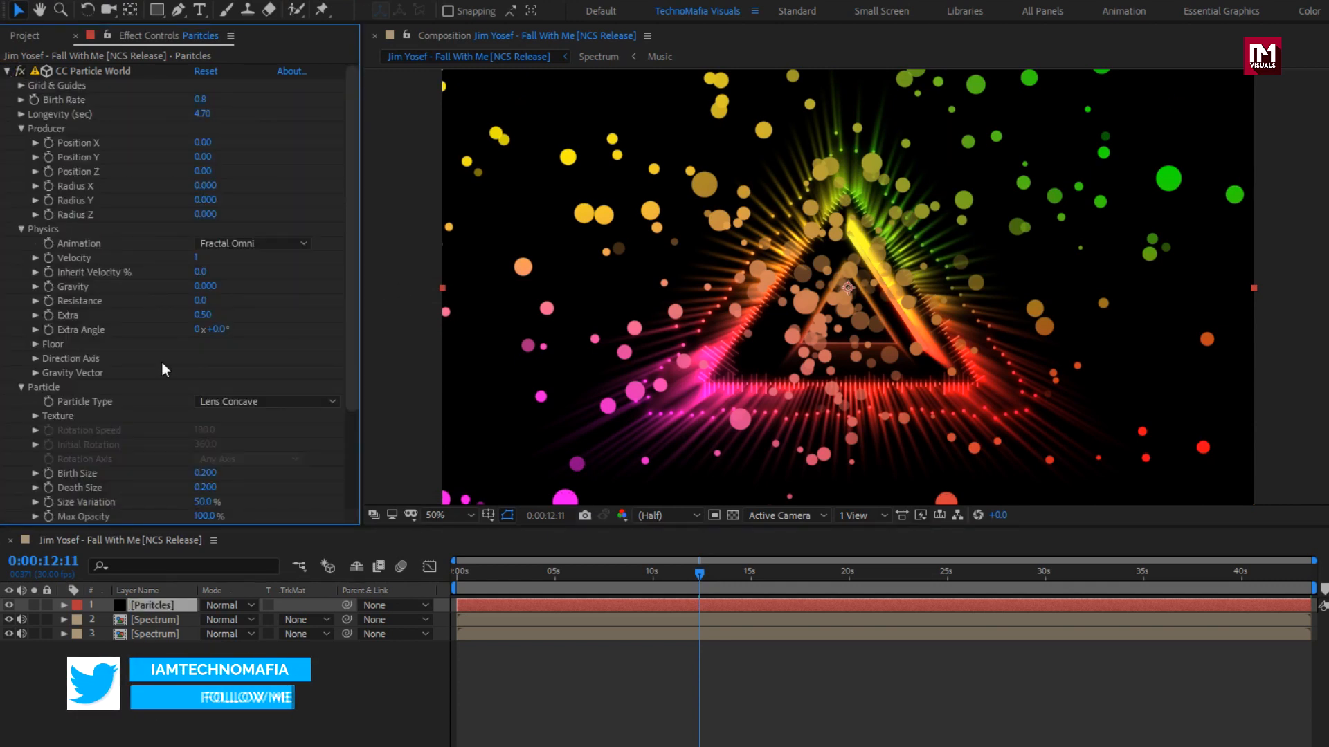
click(203, 474)
text(0.02)
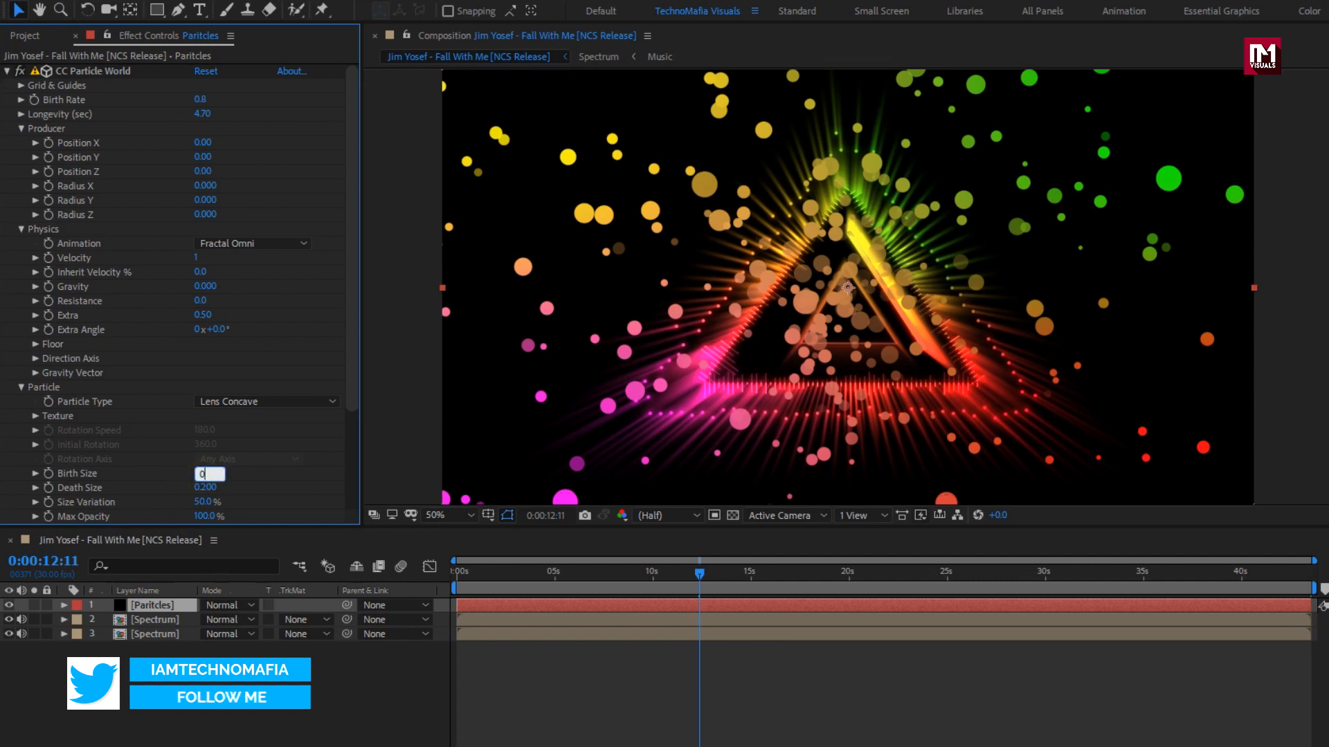
key(Return)
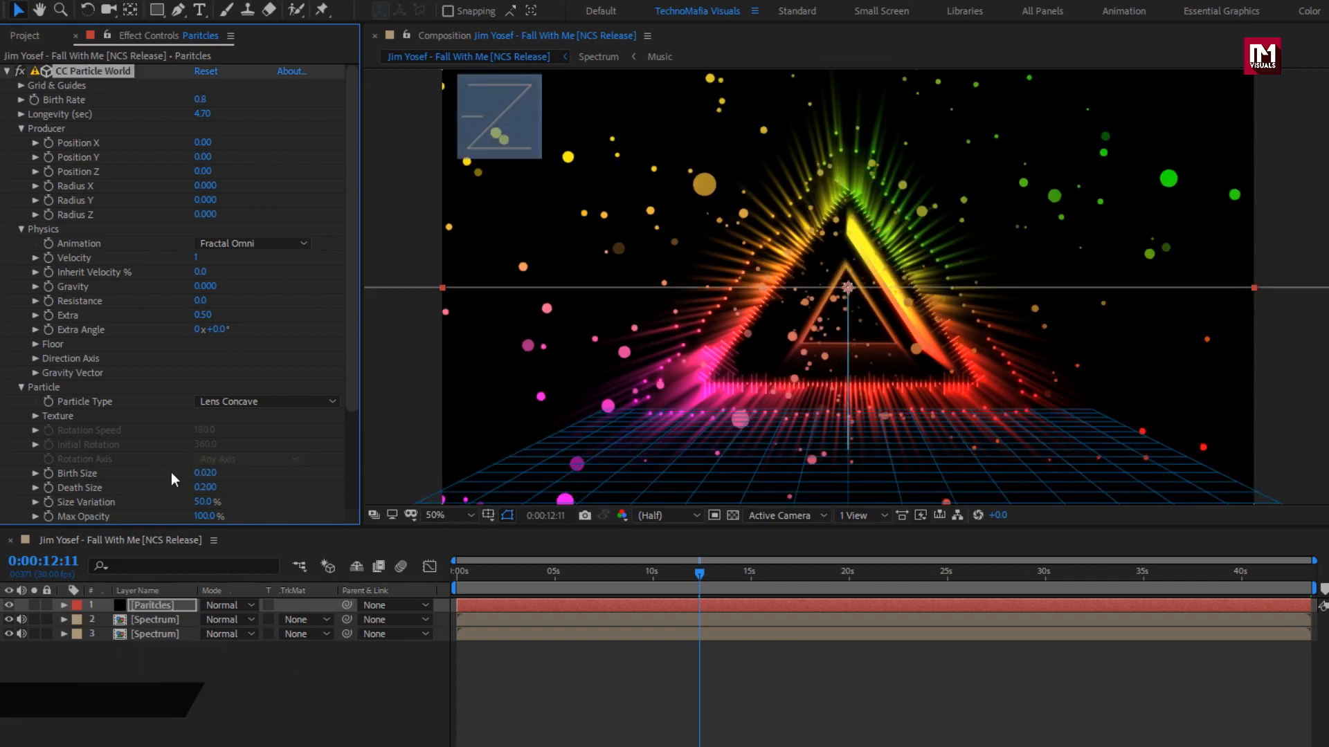
click(205, 488)
text(0.02)
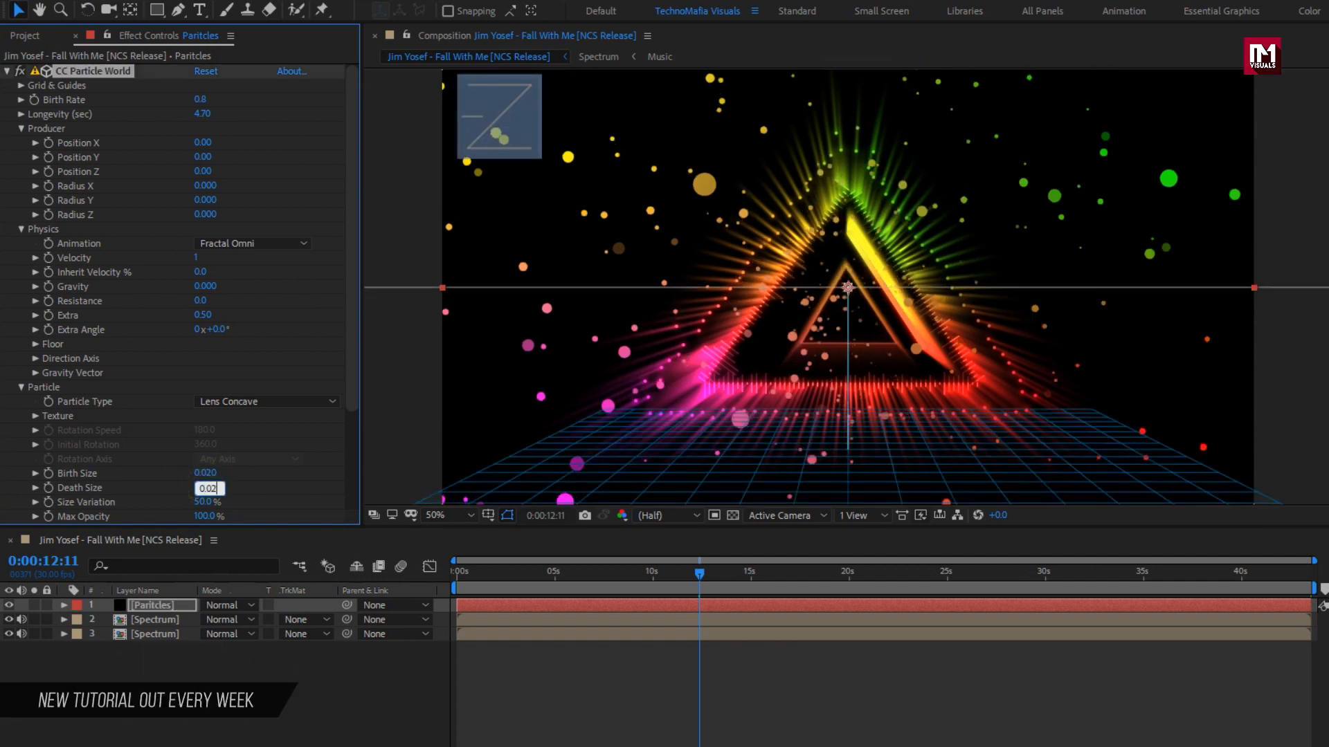
key(Return)
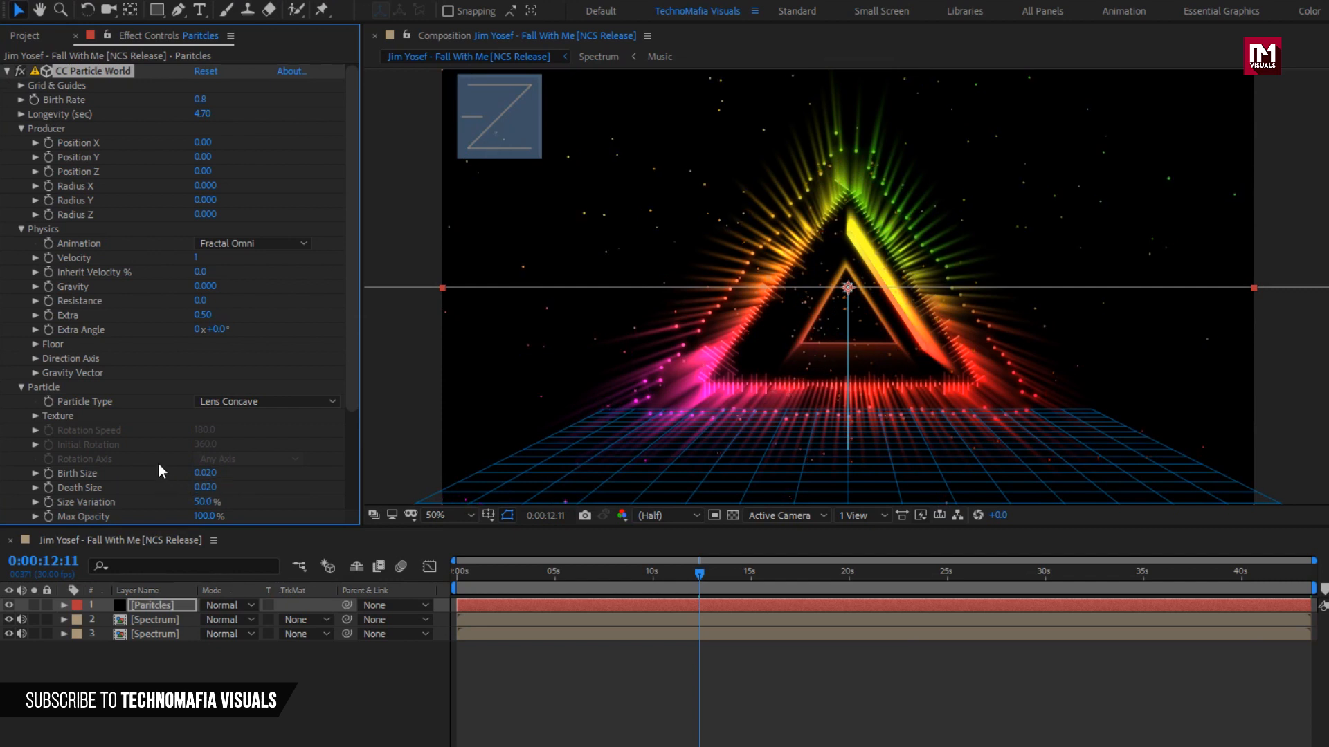
click(7, 72)
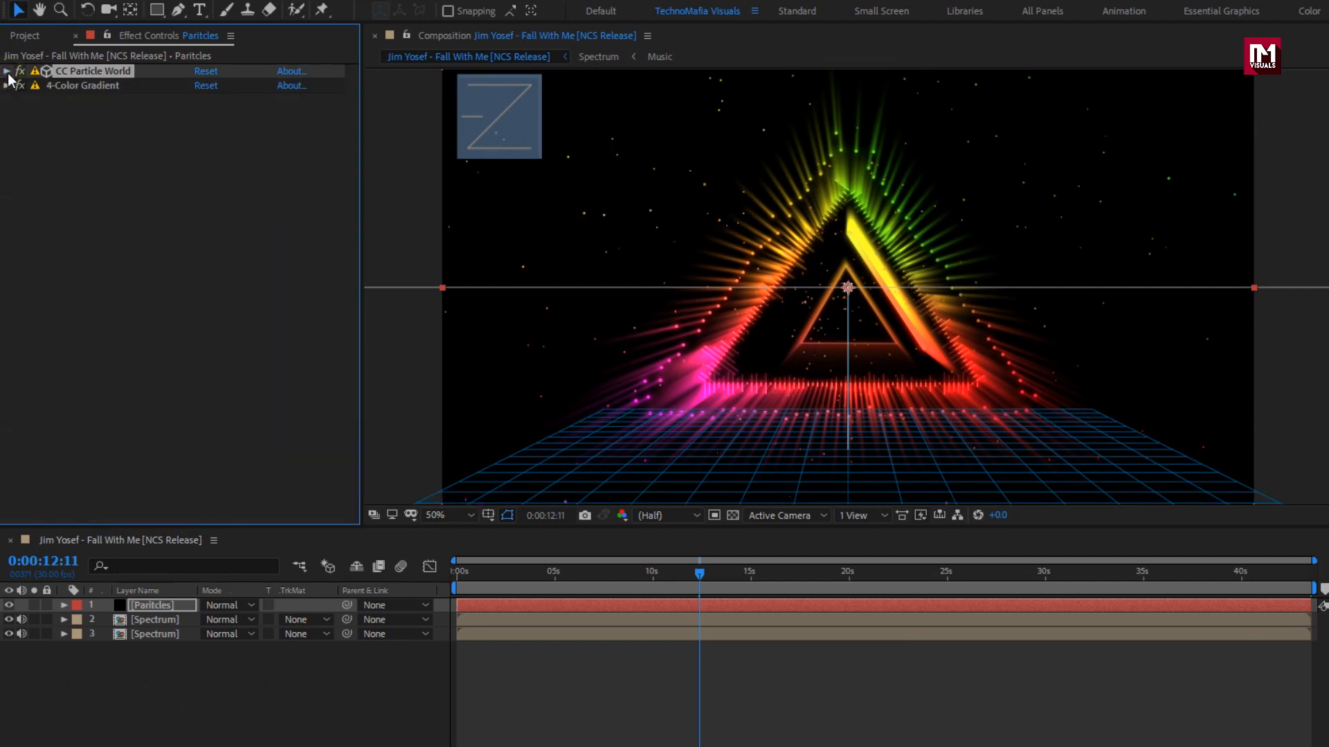
Move the Paritcles layer below both Spectrum layers and add an adjustment layer at the top of the layer stack.
drag(148, 605, 165, 656)
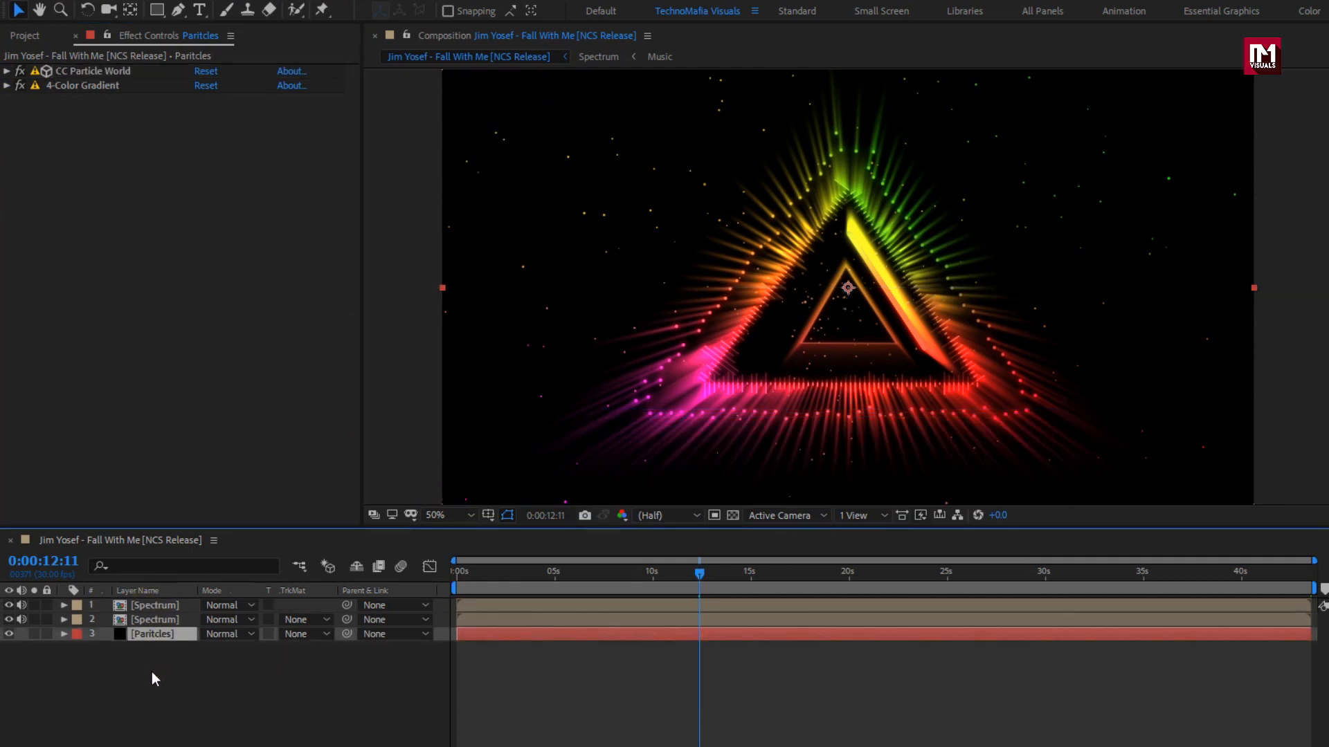
right_click(152, 672)
mouse_move(245, 488)
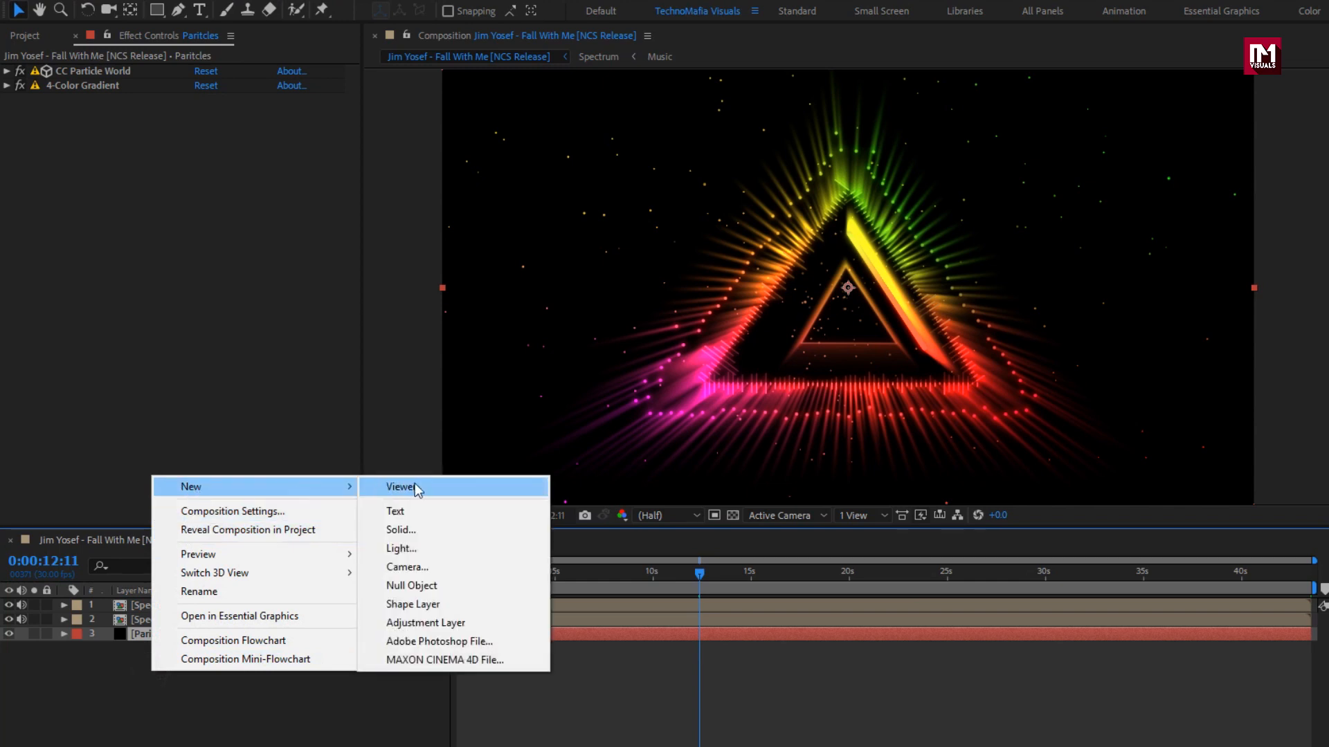
click(424, 623)
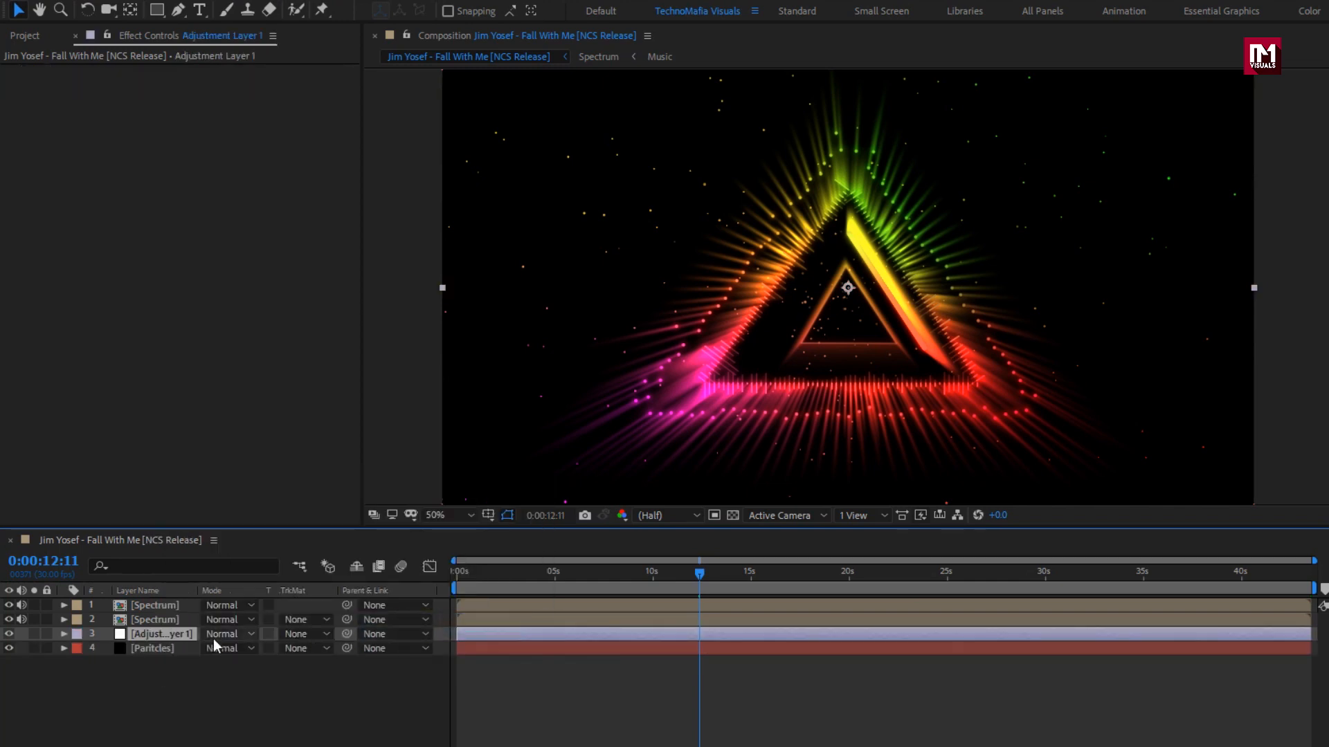
drag(171, 635, 173, 602)
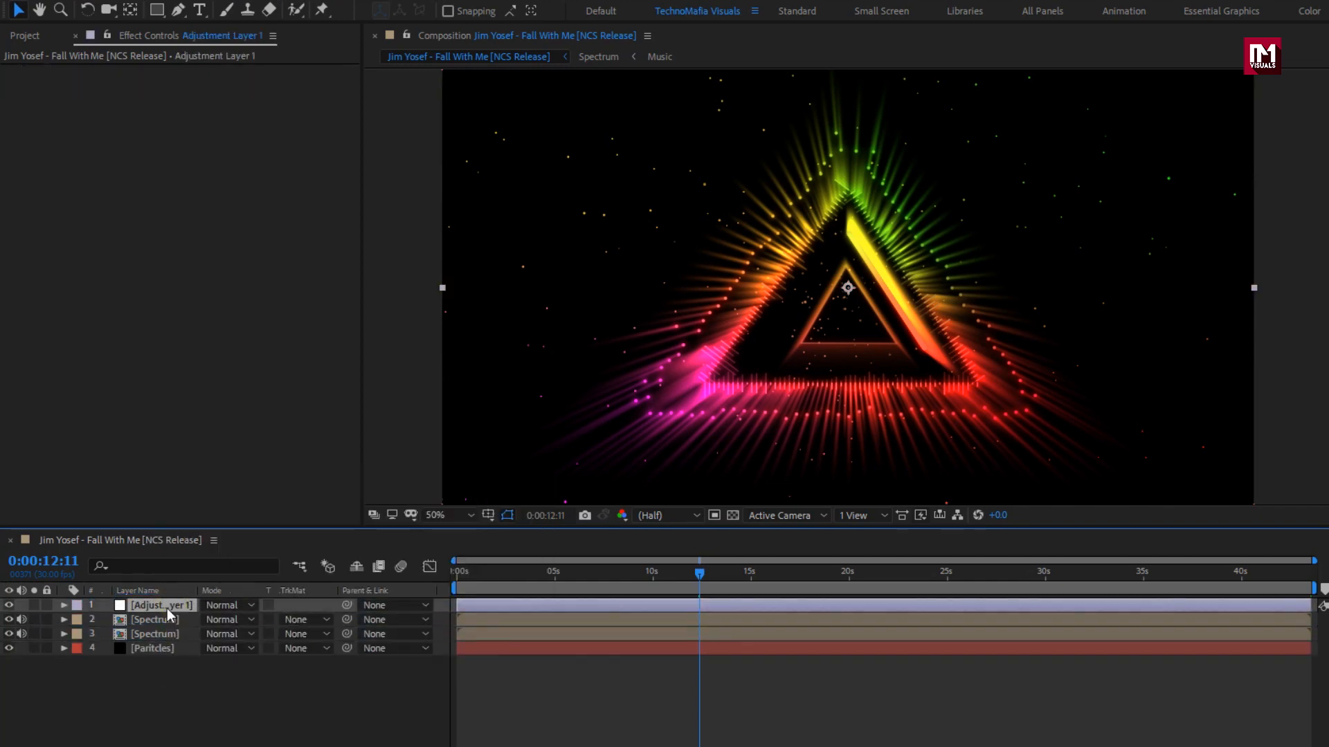
Search the effects for "trans" and apply Transform to the adjustment layer.
click(1294, 59)
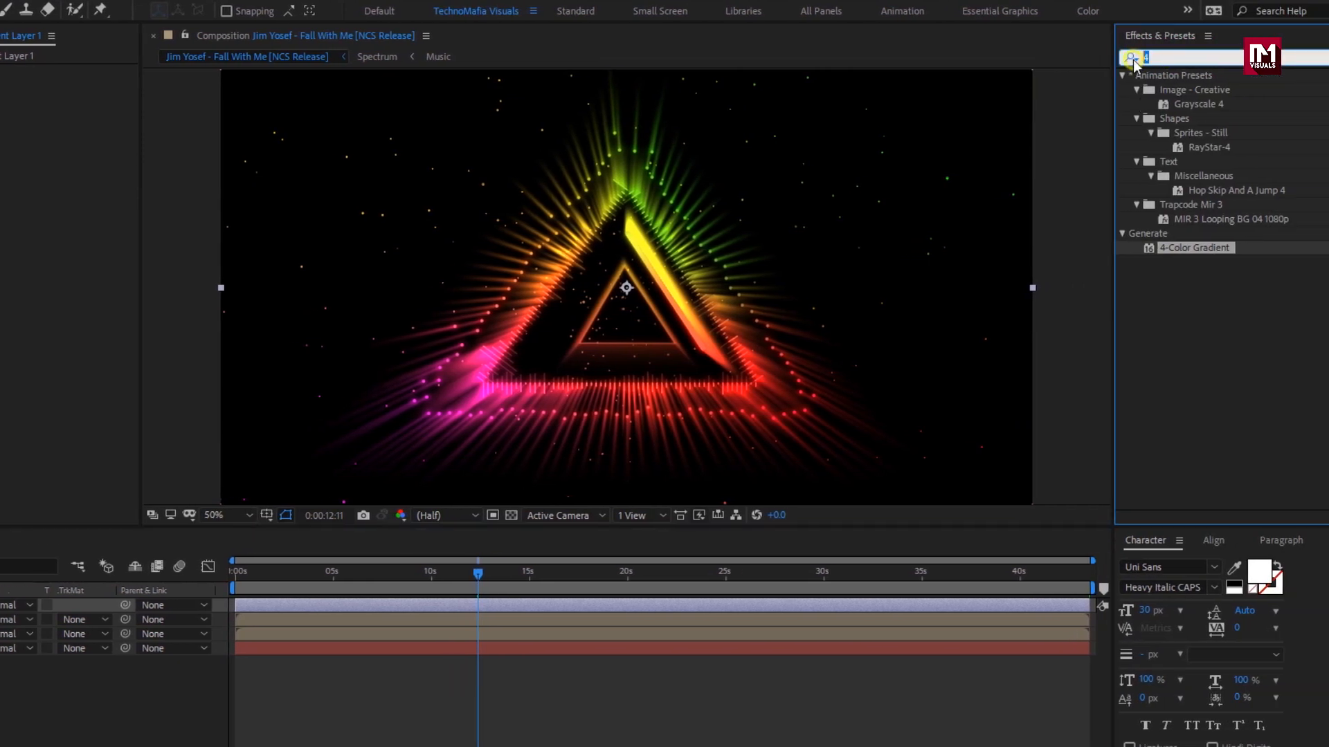
text(trans)
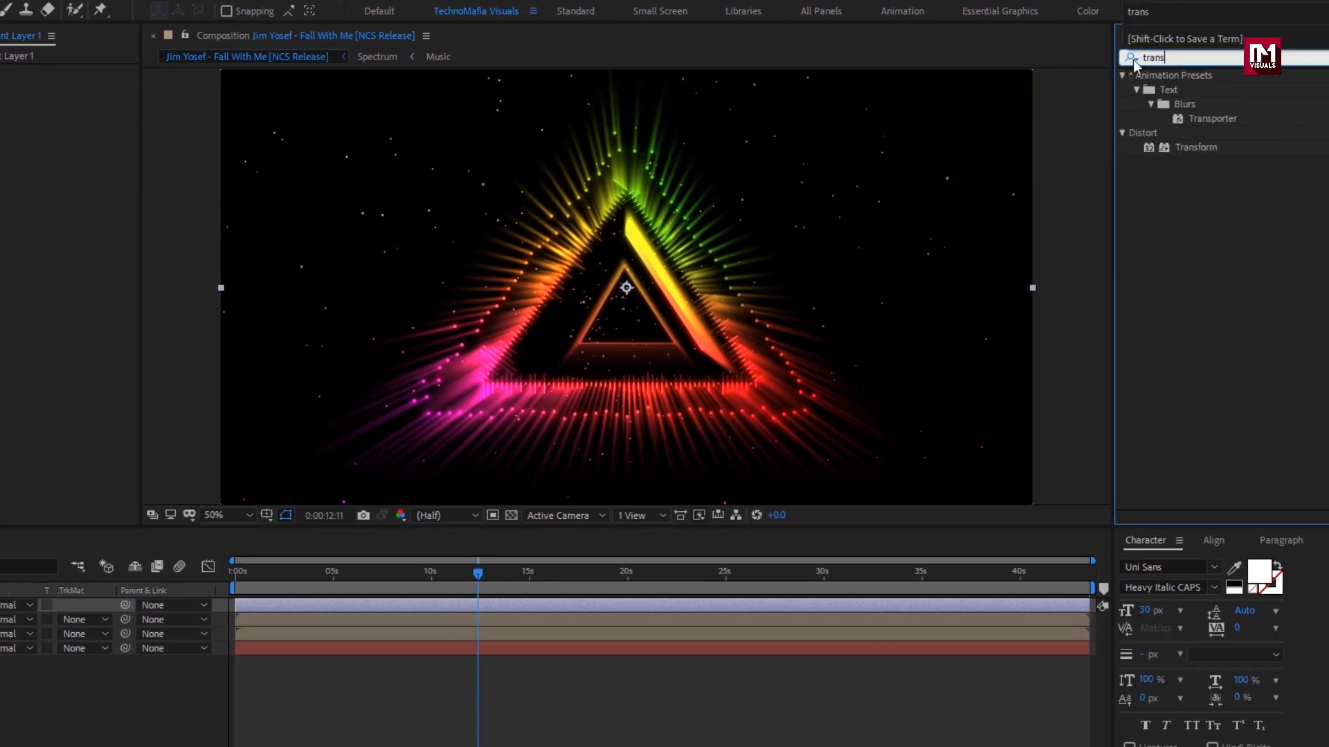
double_click(1191, 147)
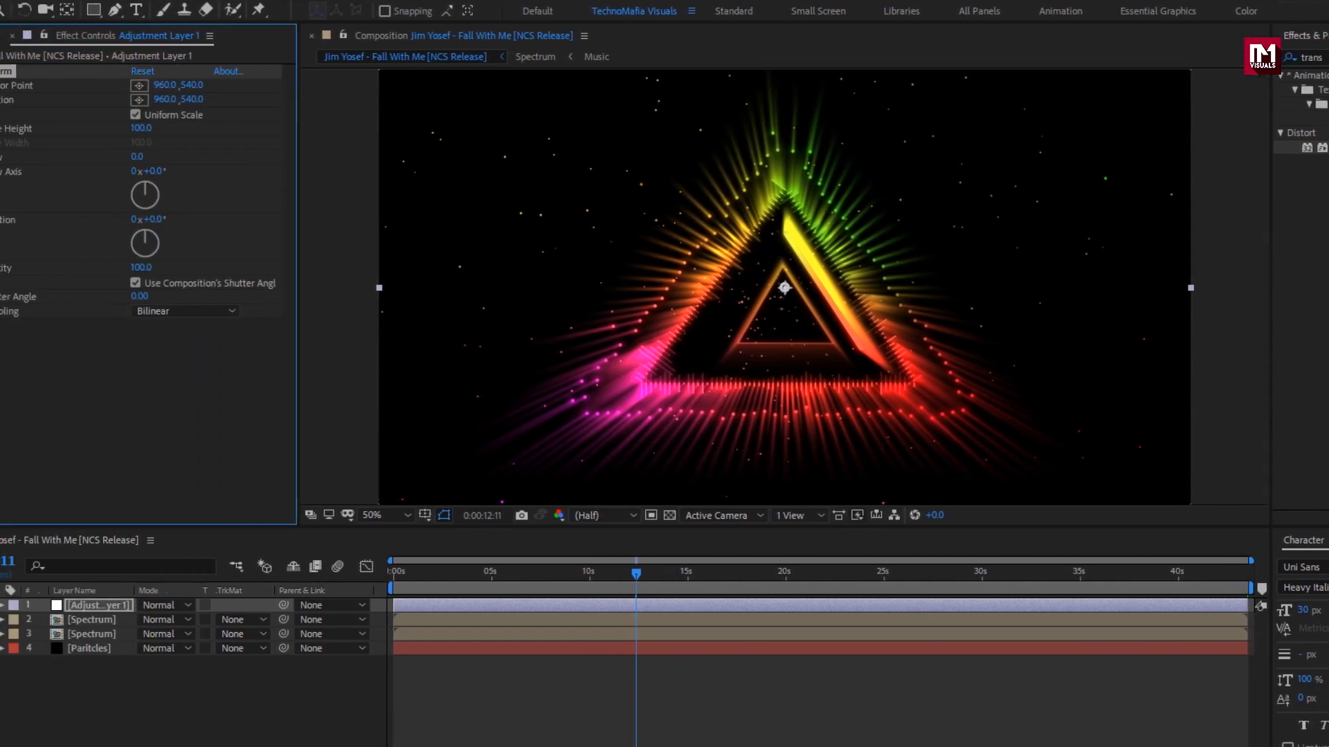
Open the Music composition and convert the mp3 layer's audio to keyframes.
click(24, 38)
click(52, 220)
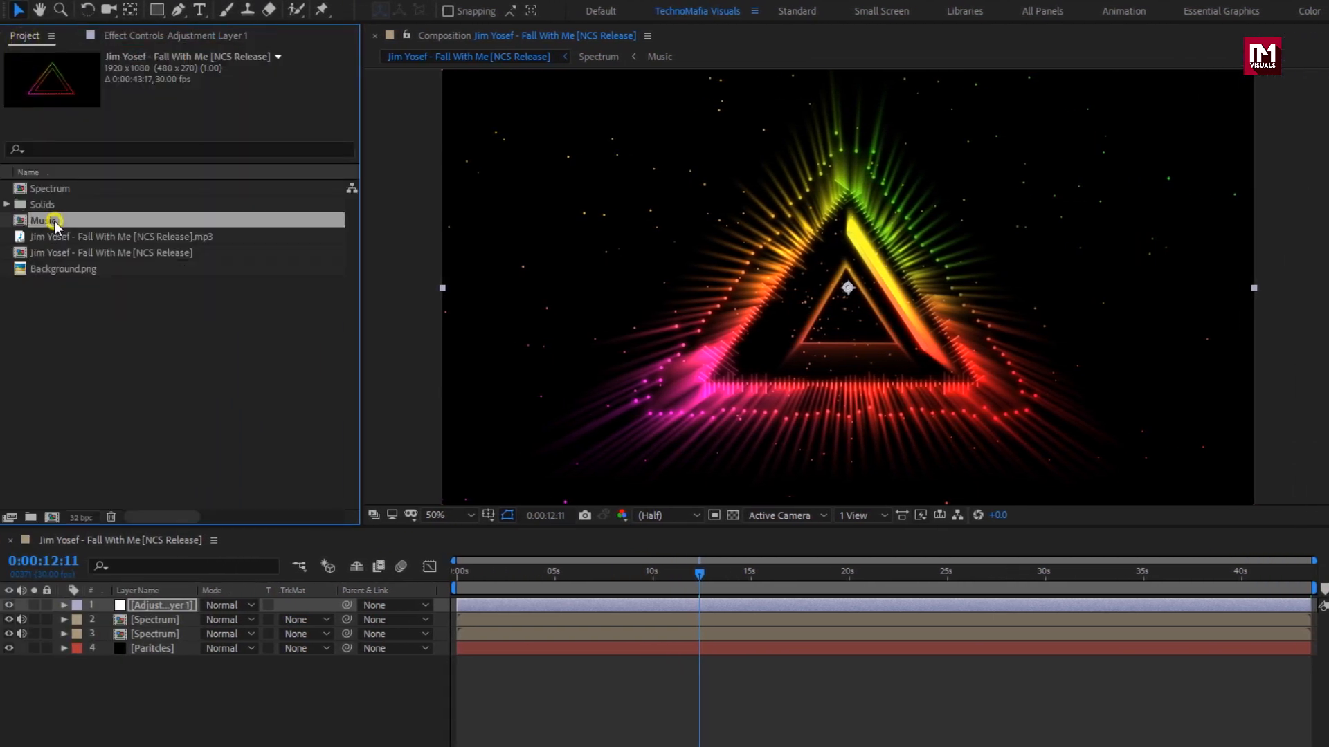
double_click(52, 220)
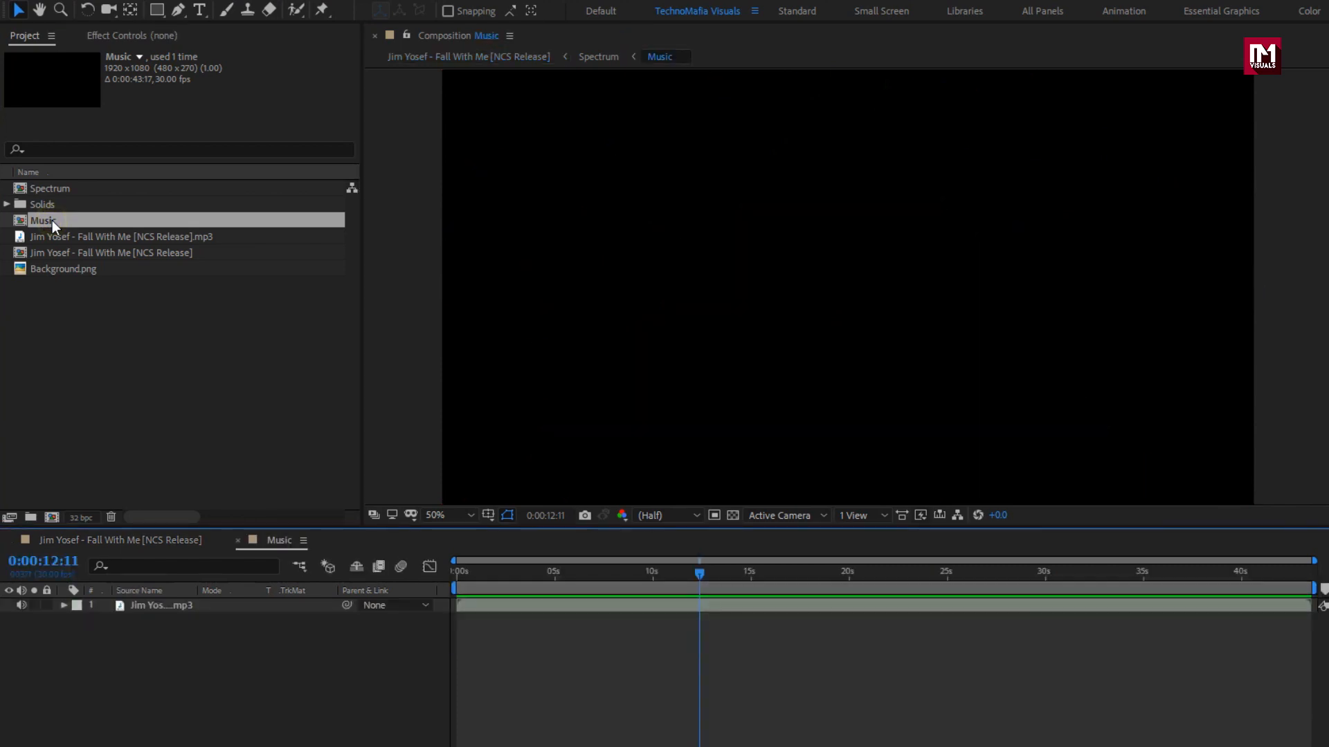
click(167, 609)
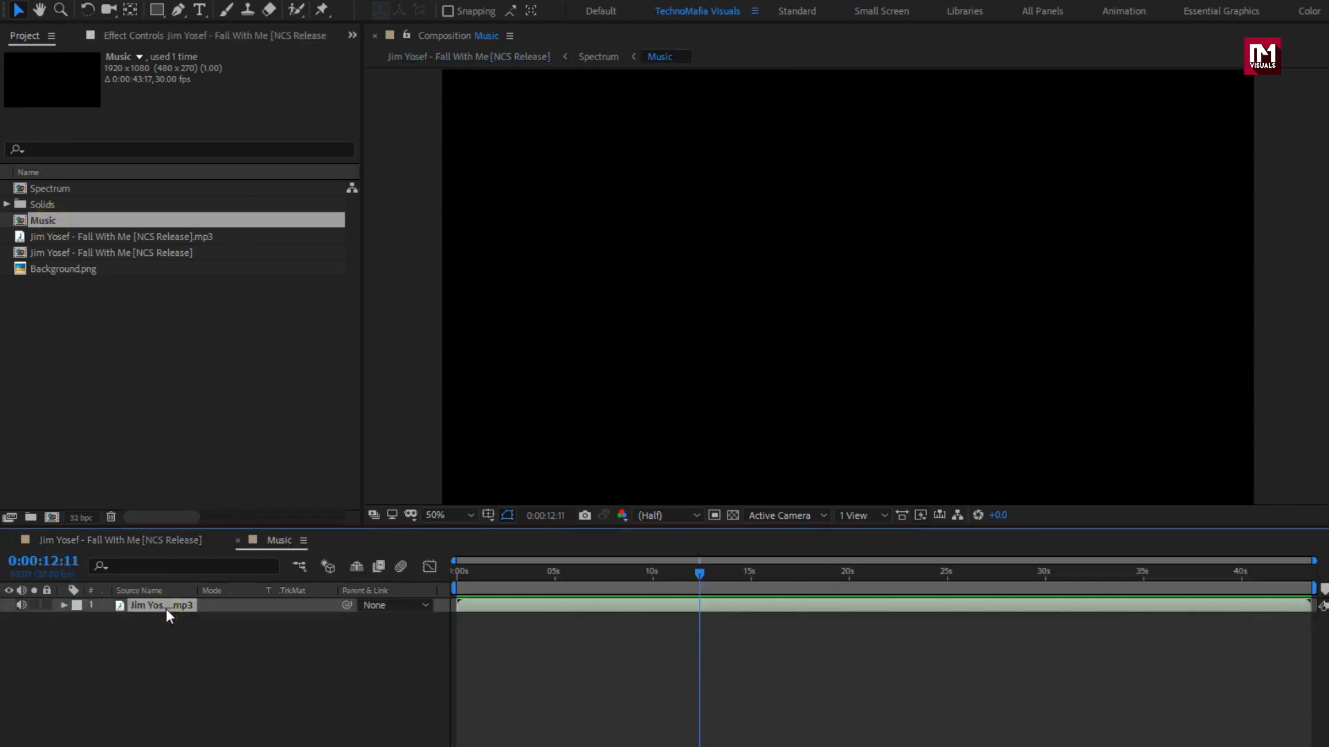
right_click(166, 609)
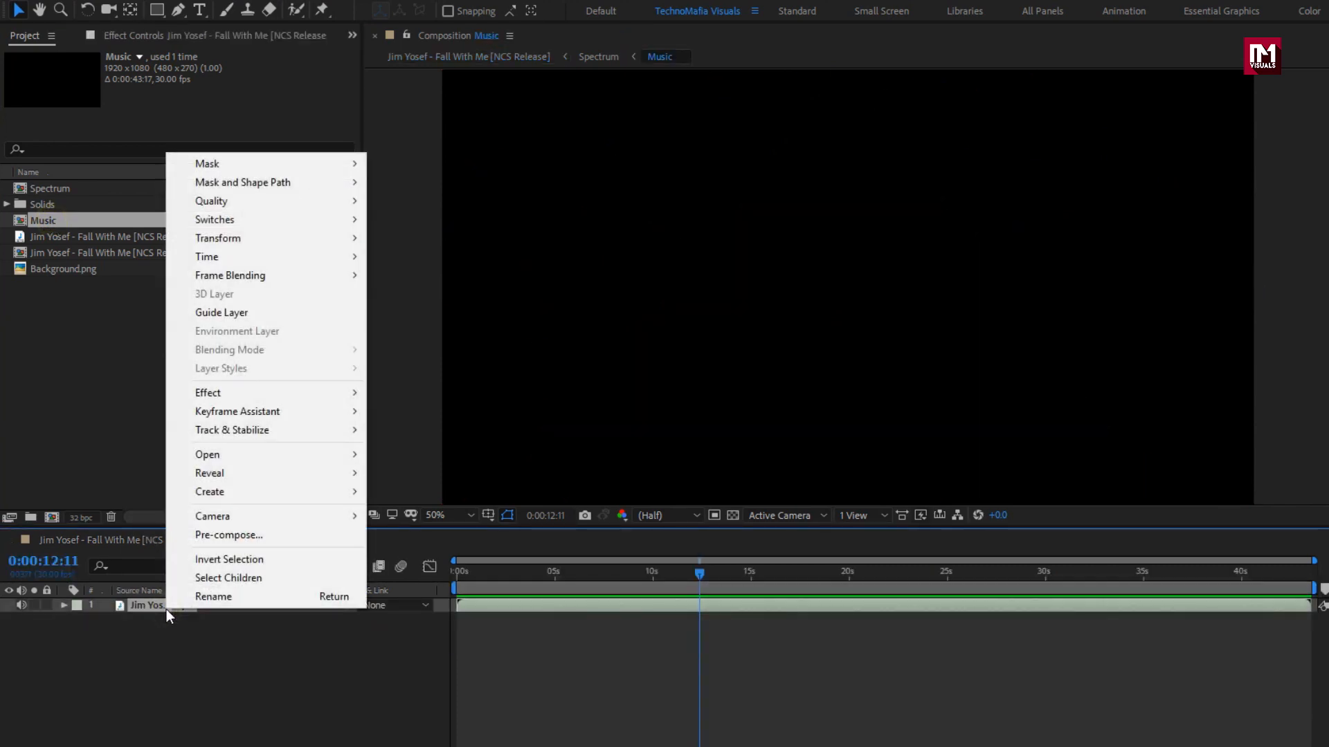
mouse_move(299, 418)
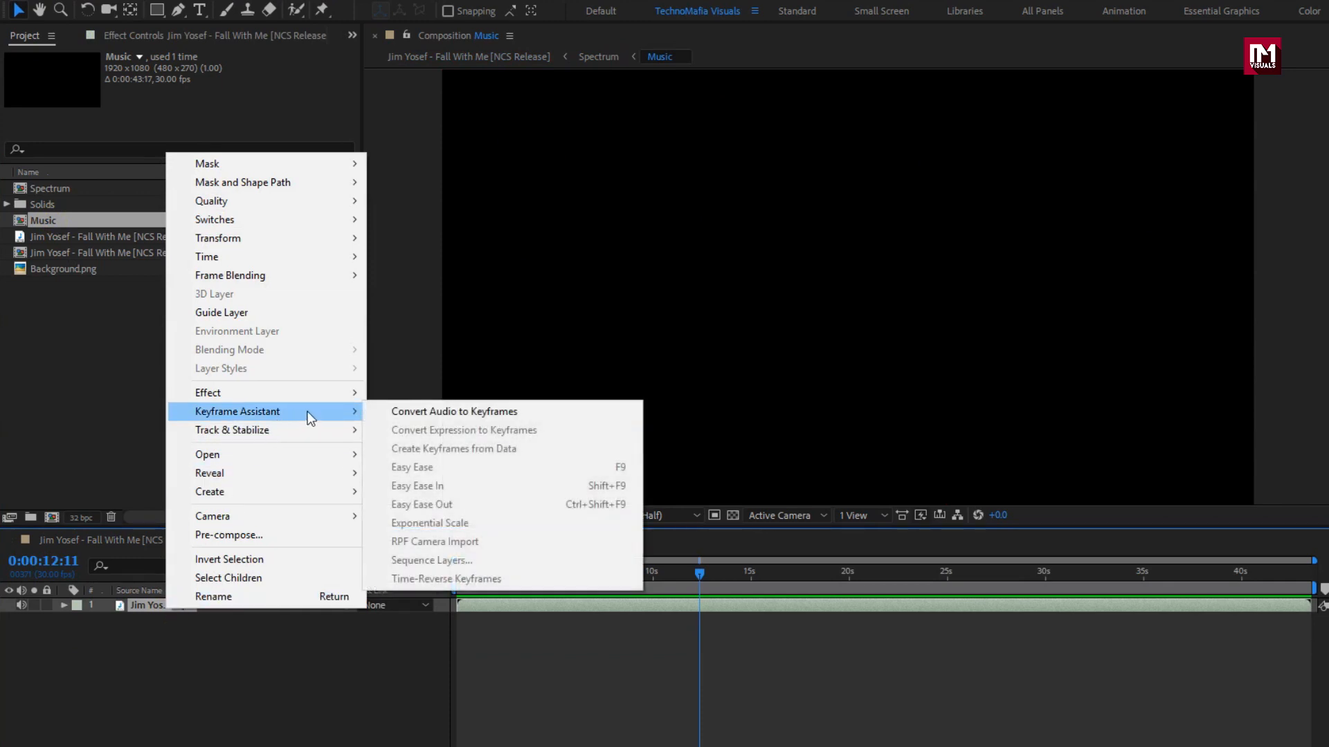
click(493, 415)
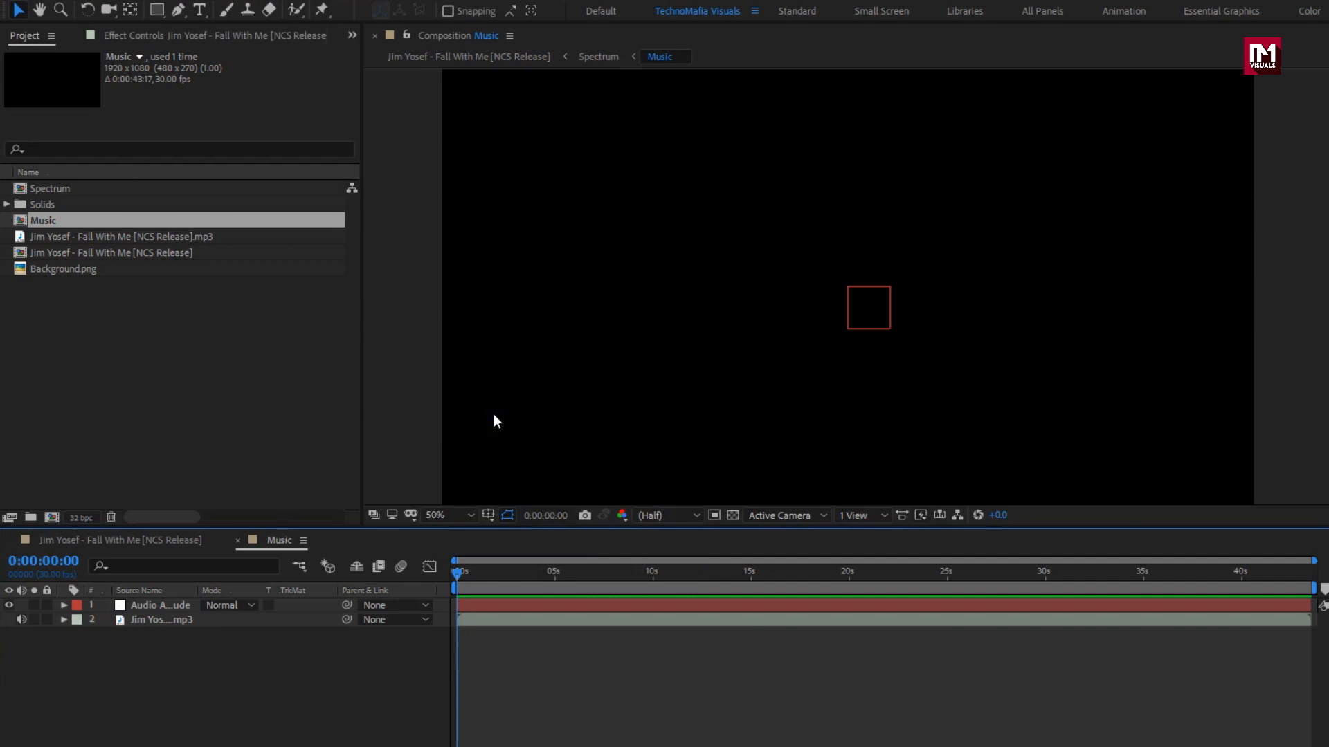
Delete the Left Channel and Right Channel effects from the Audio Amplitude layer, keeping Both Channels, and collapse the layer.
click(168, 612)
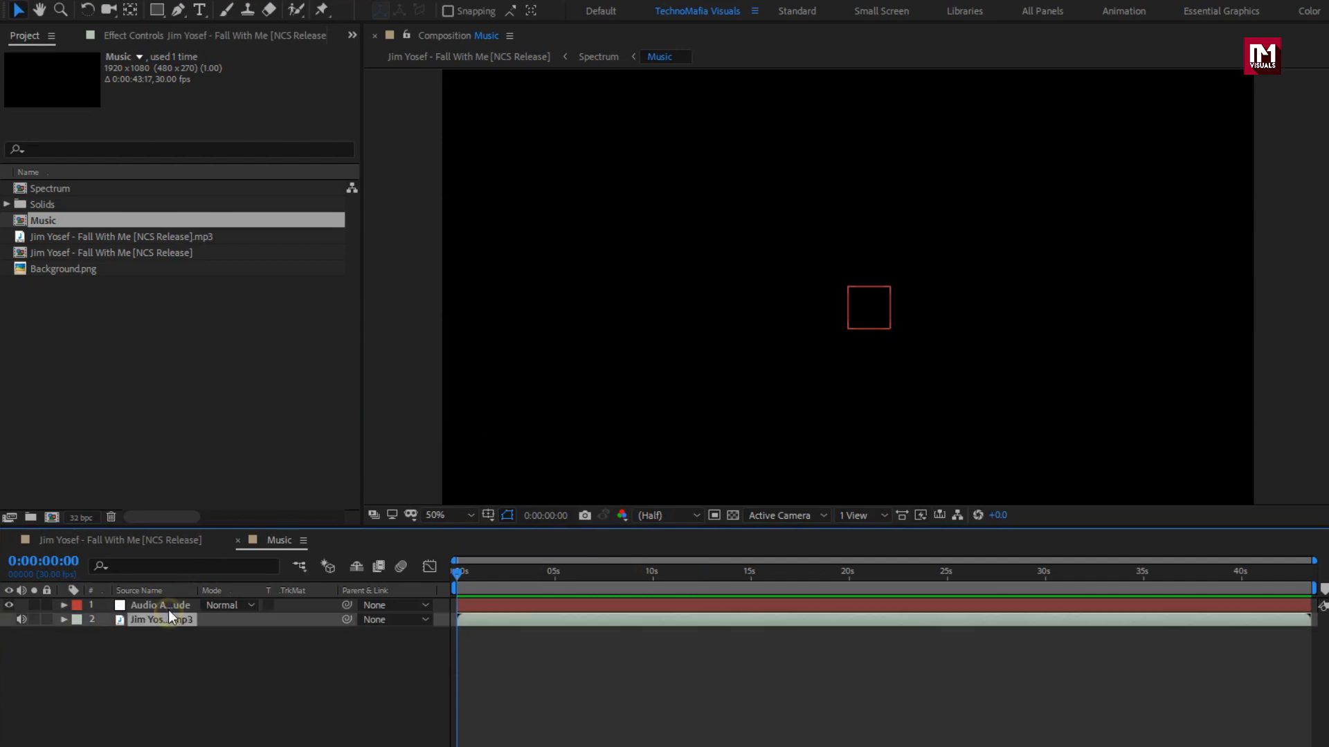
click(168, 605)
click(193, 38)
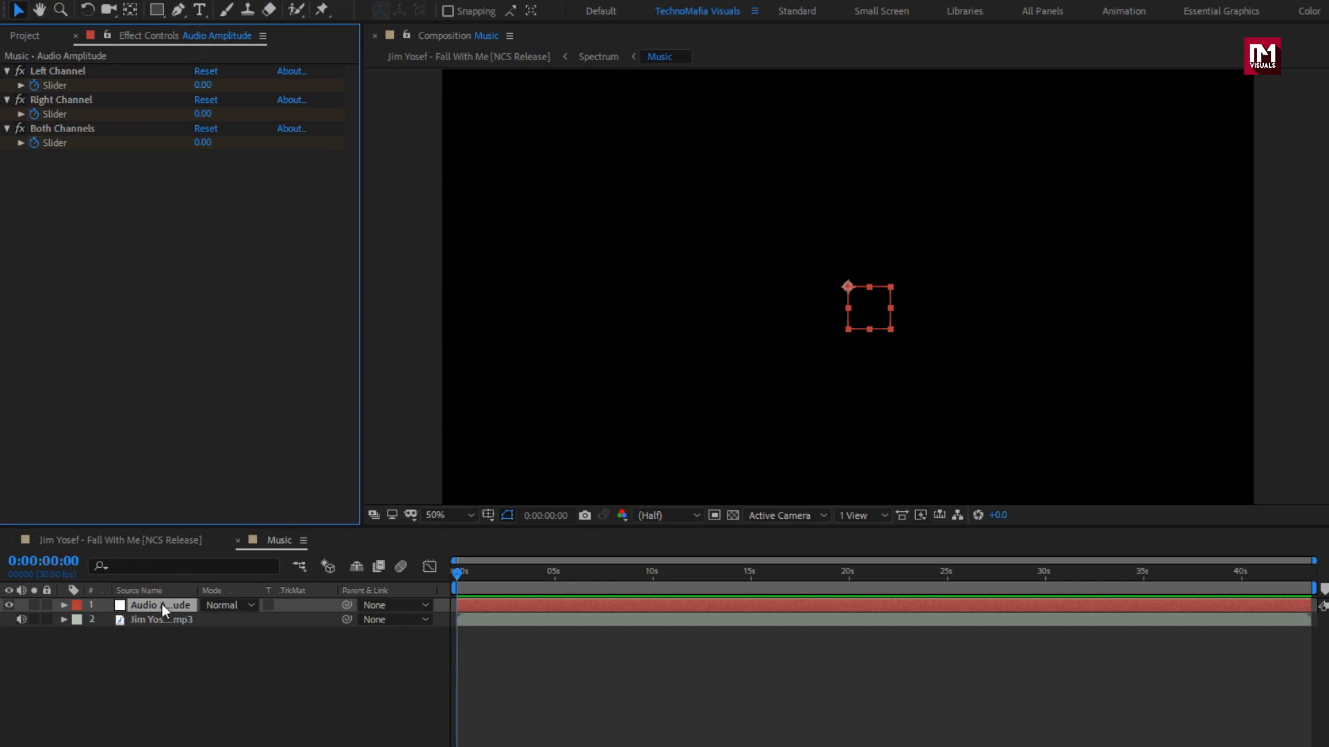
key(u)
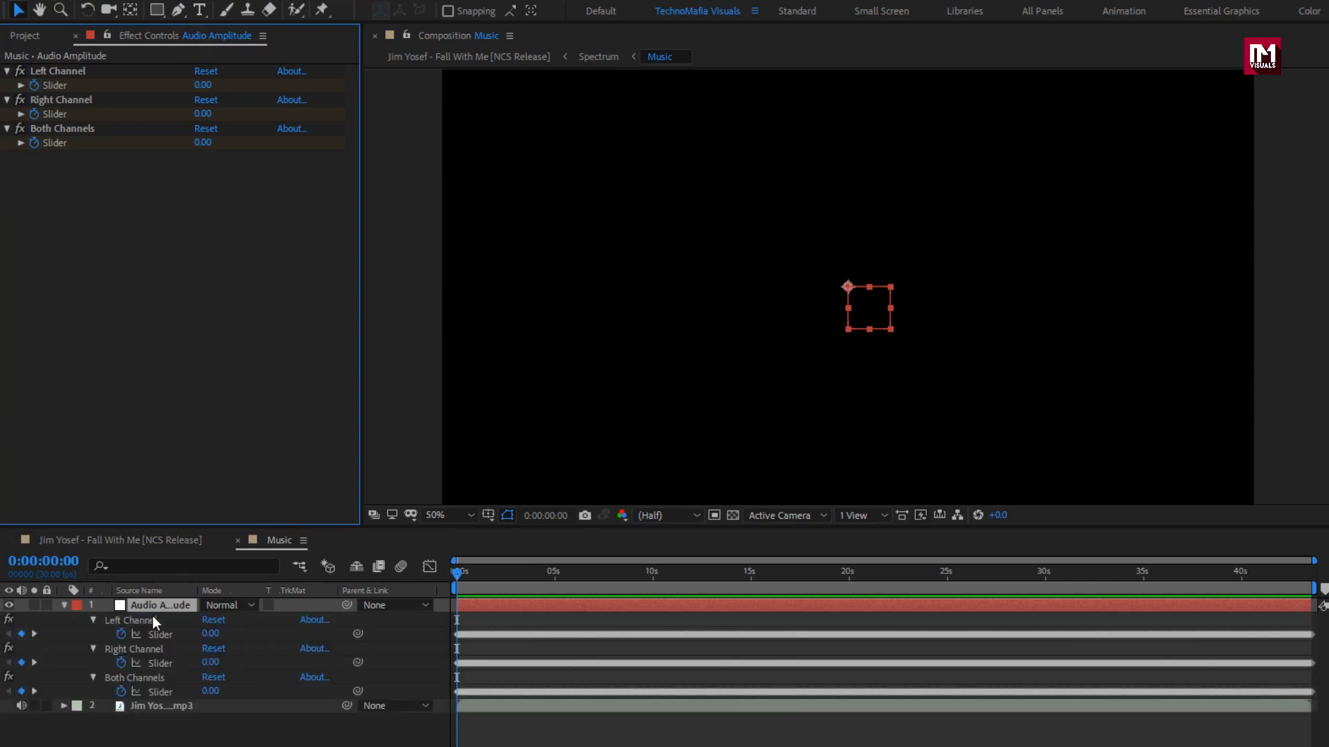
click(142, 621)
key(Delete)
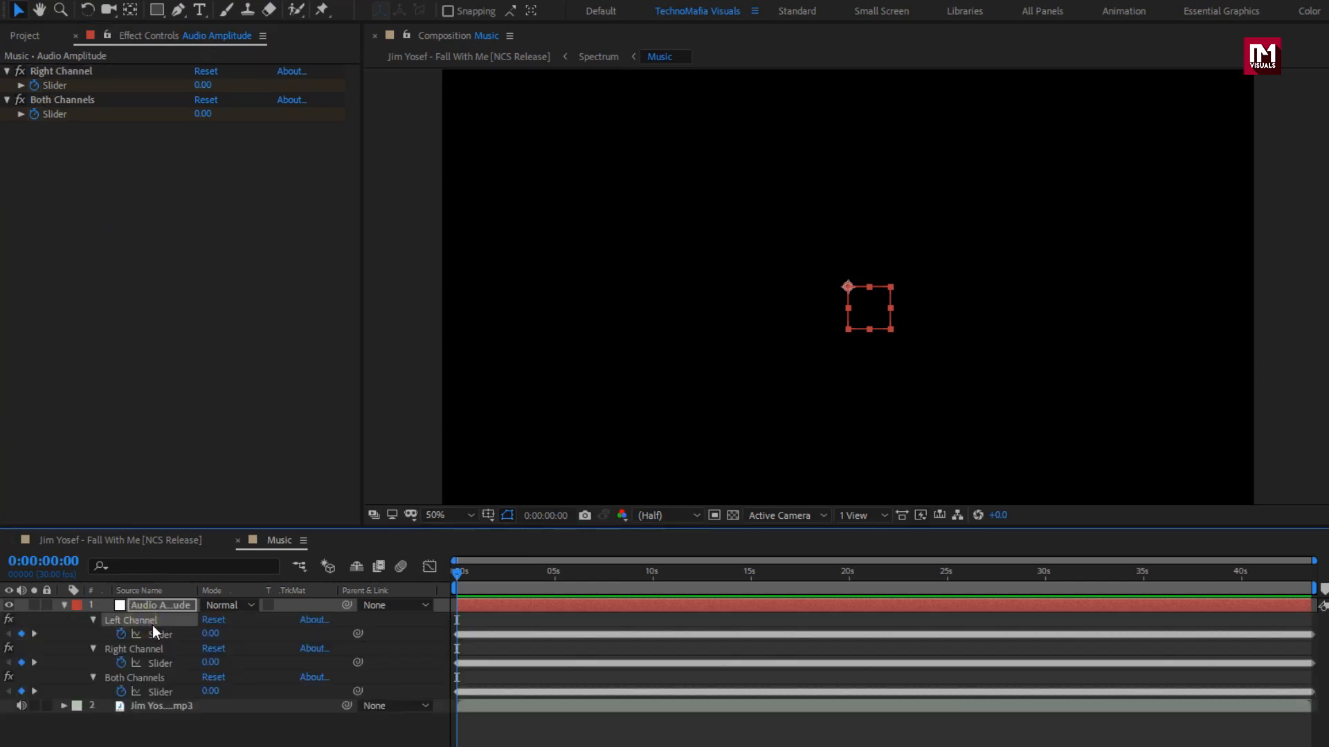
click(148, 624)
key(Delete)
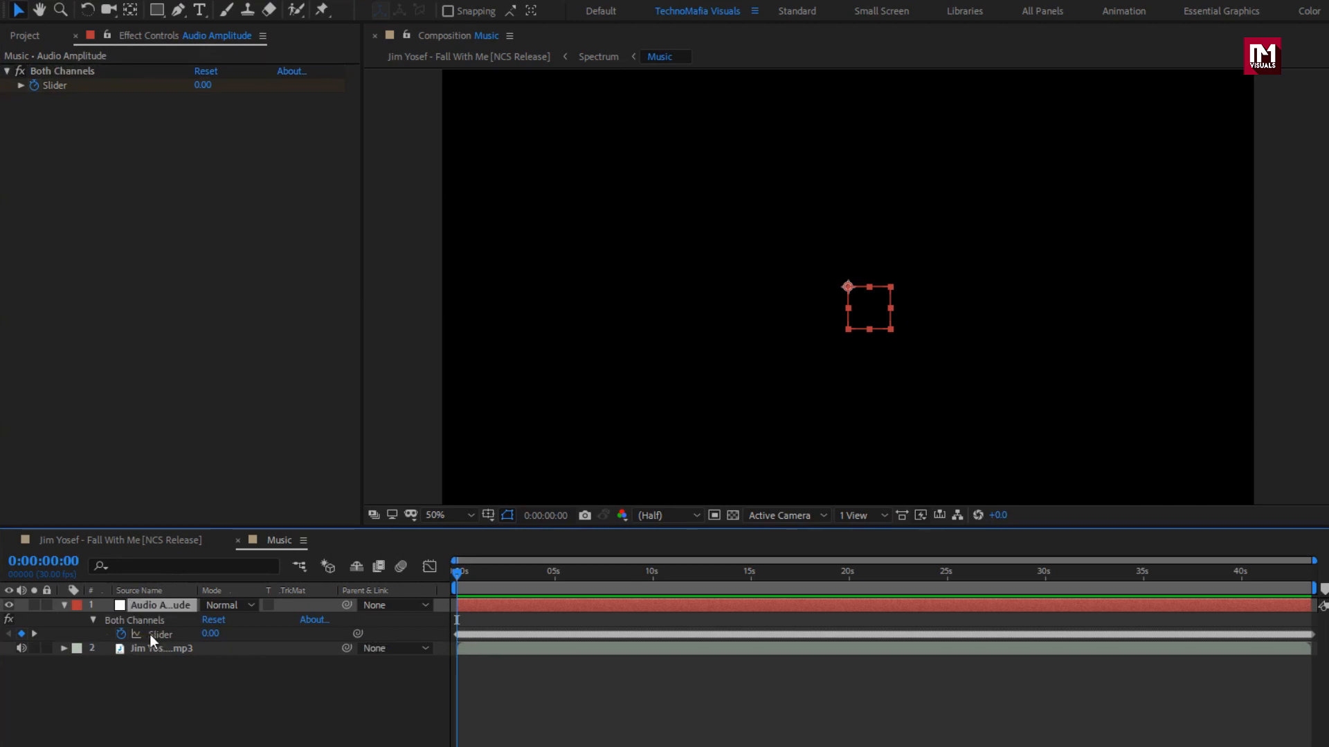
click(151, 623)
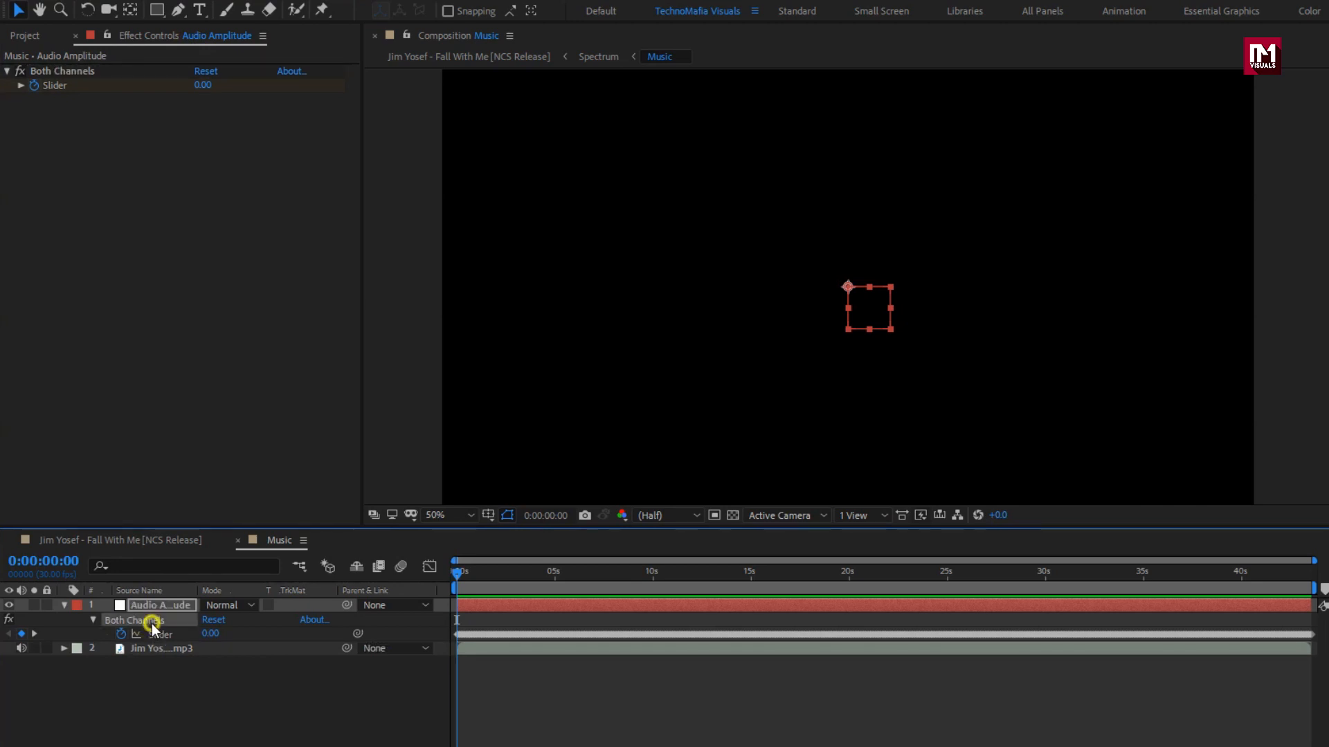
click(65, 604)
Return to the main composition, then copy from Notepad the expression adding 85 to the Music comp's Both Channels slider, and close Notepad.
click(130, 539)
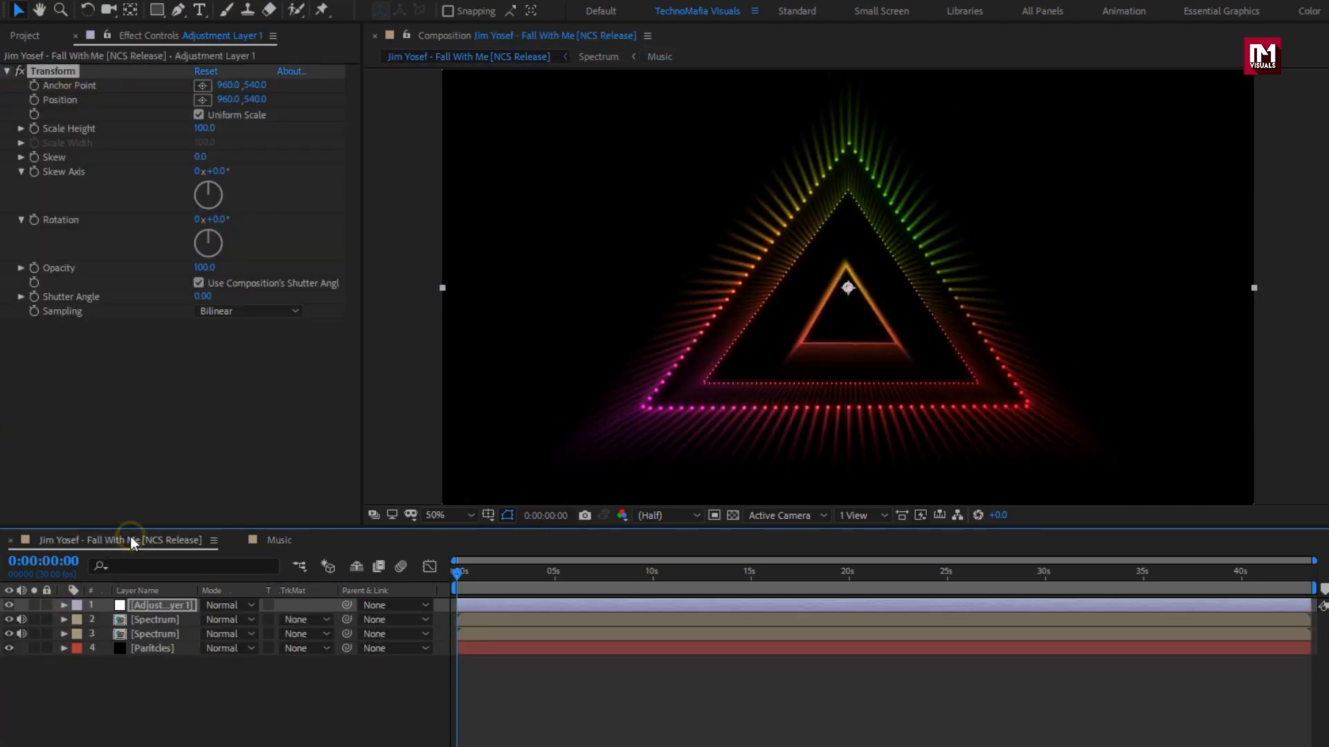
click(148, 602)
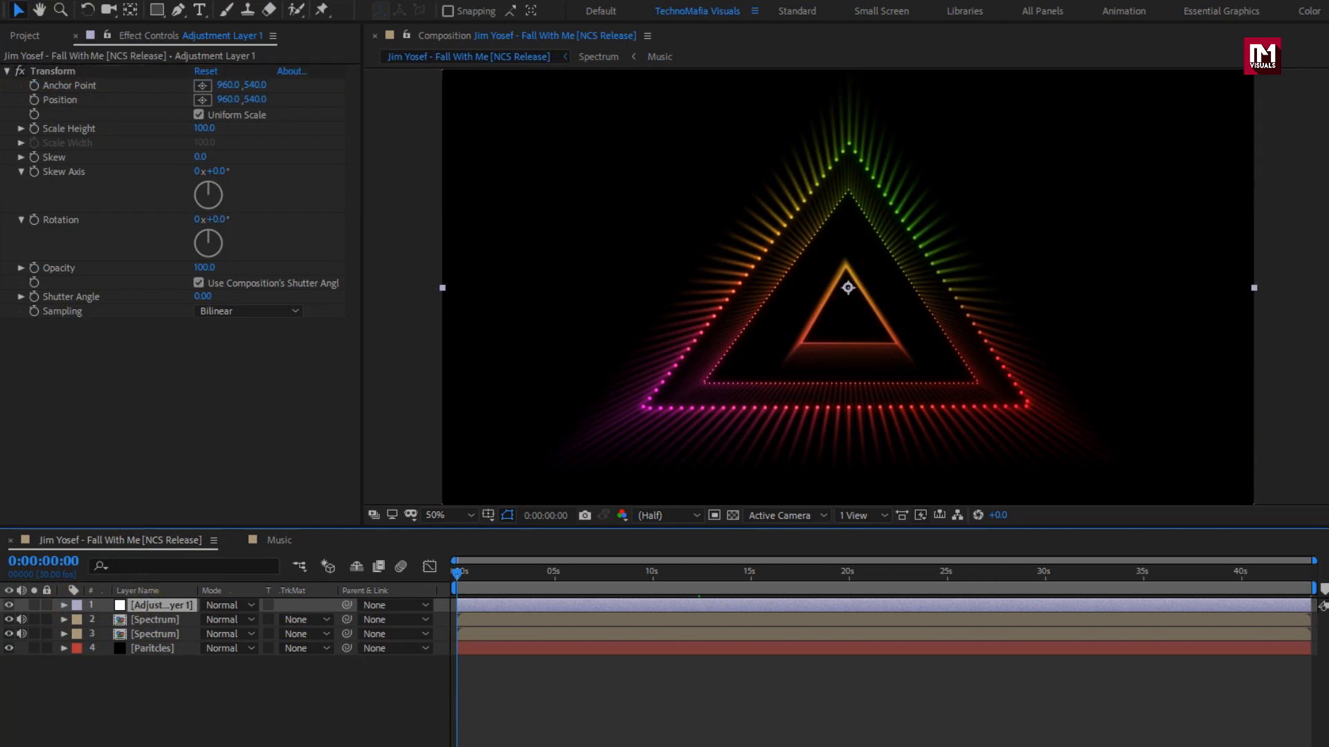
key(alt+Tab)
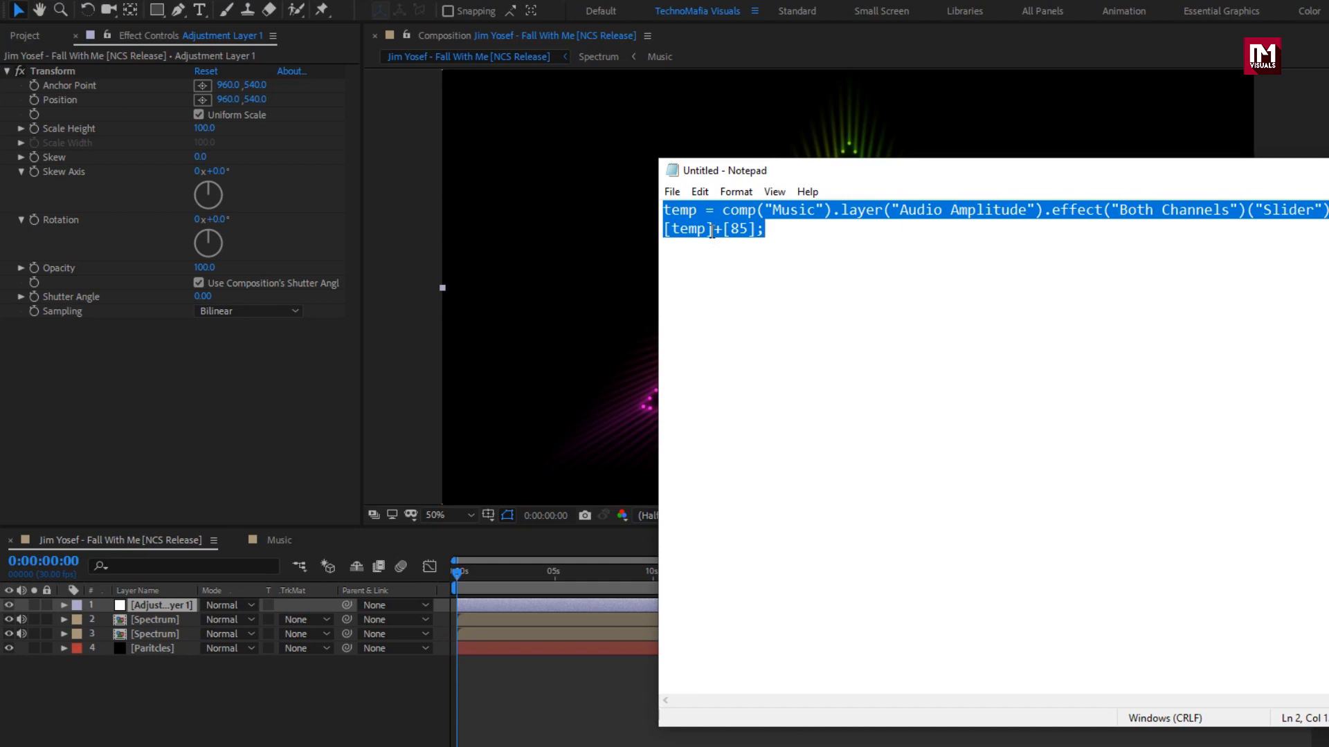
drag(738, 171, 668, 294)
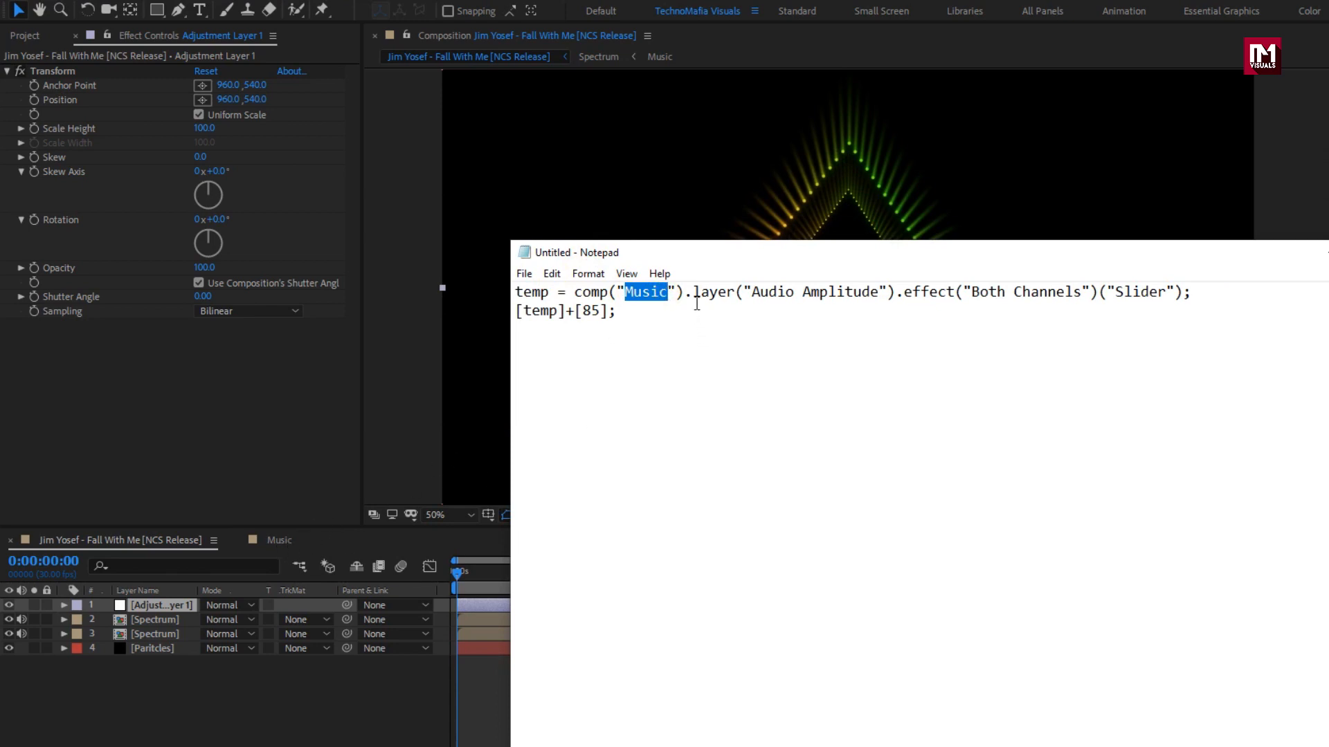
click(655, 316)
key(ctrl+a)
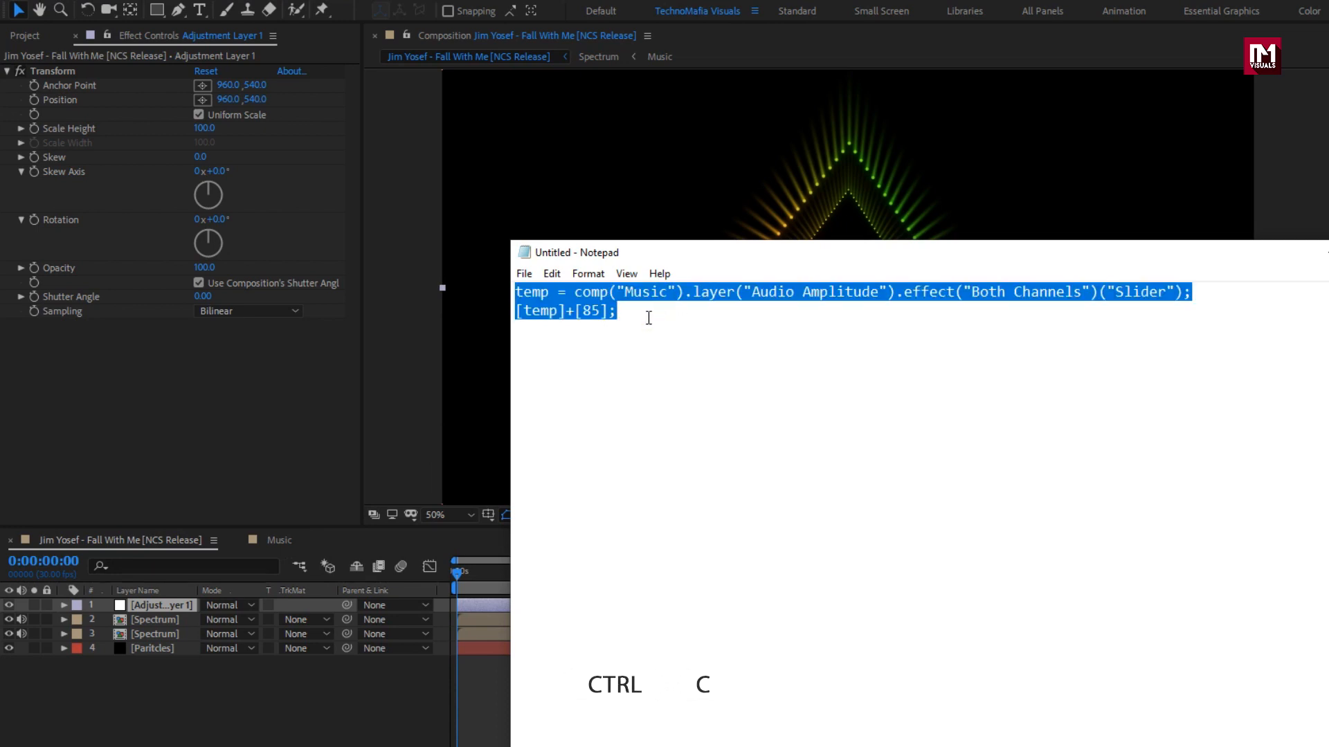
right_click(594, 305)
click(648, 354)
click(1320, 253)
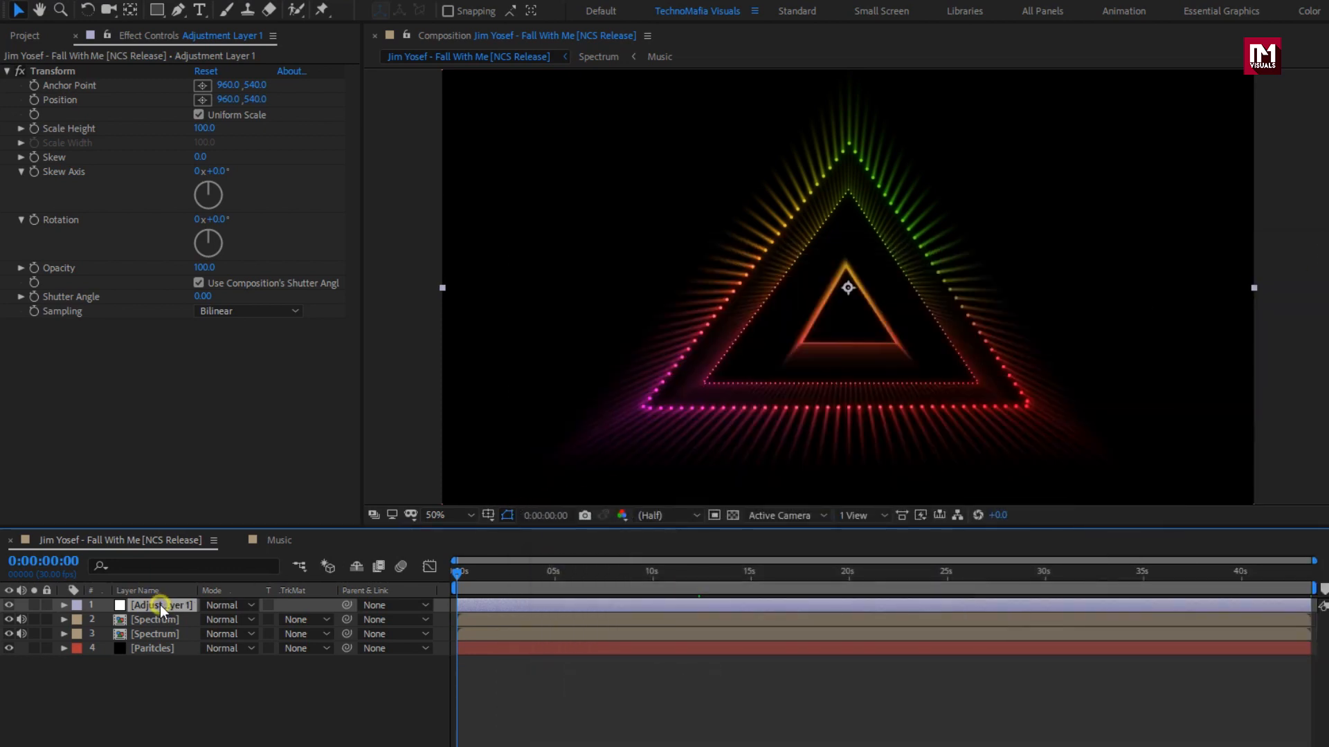
Drive the Transform effect's Scale Height on the adjustment layer with the copied expression and preview the animation from the start.
key(alt)
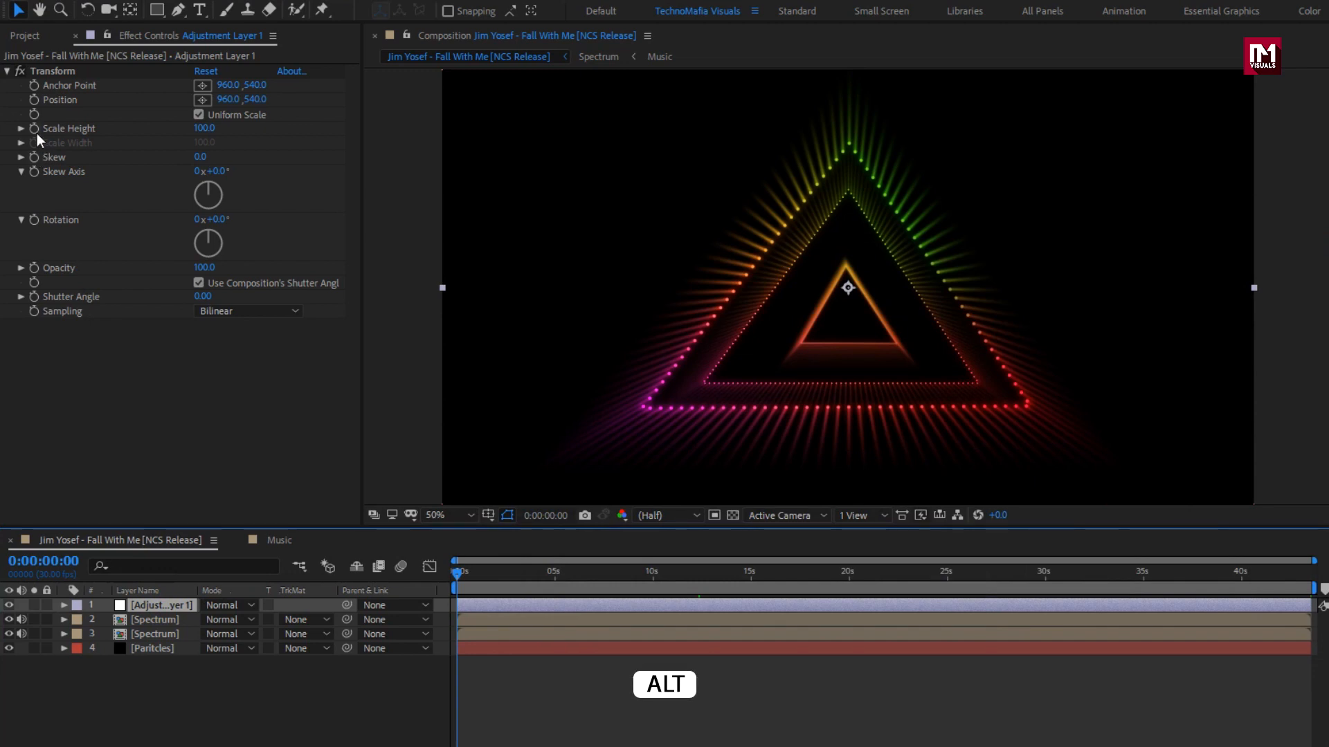
alt+click(32, 127)
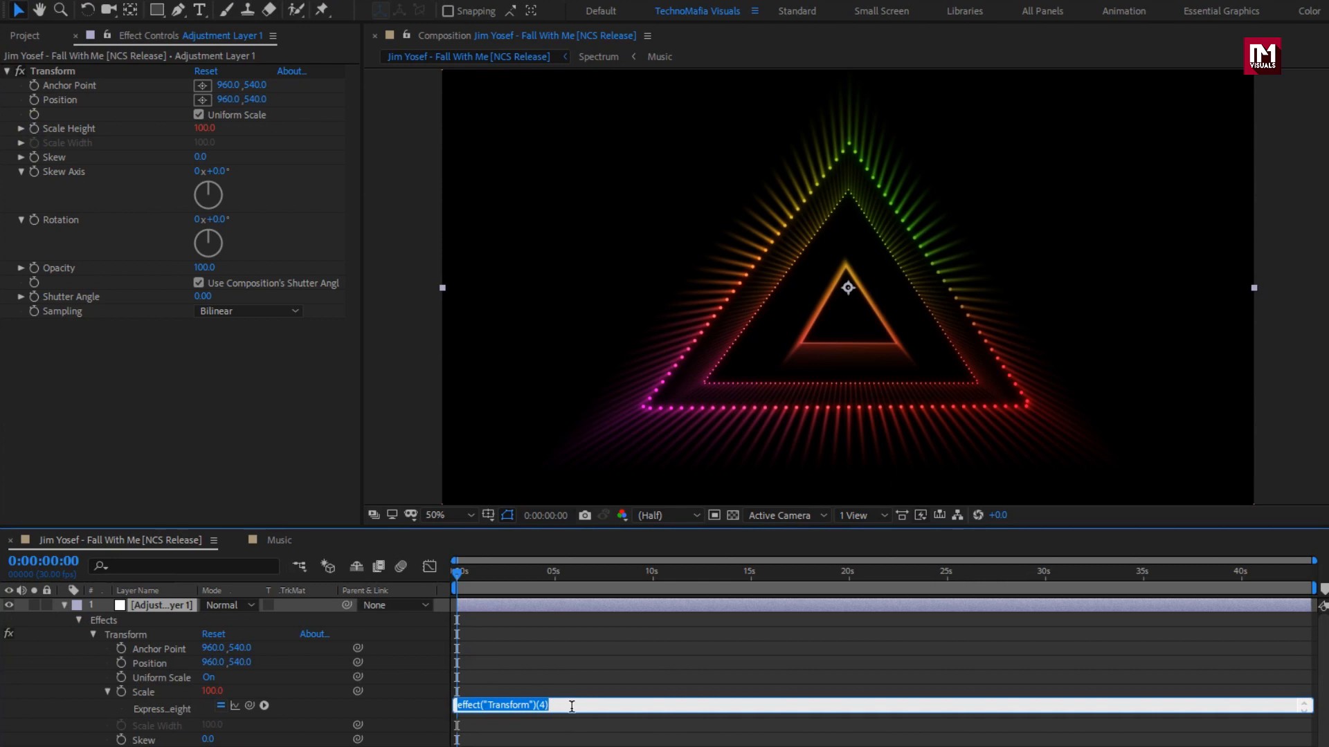
key(ctrl+v)
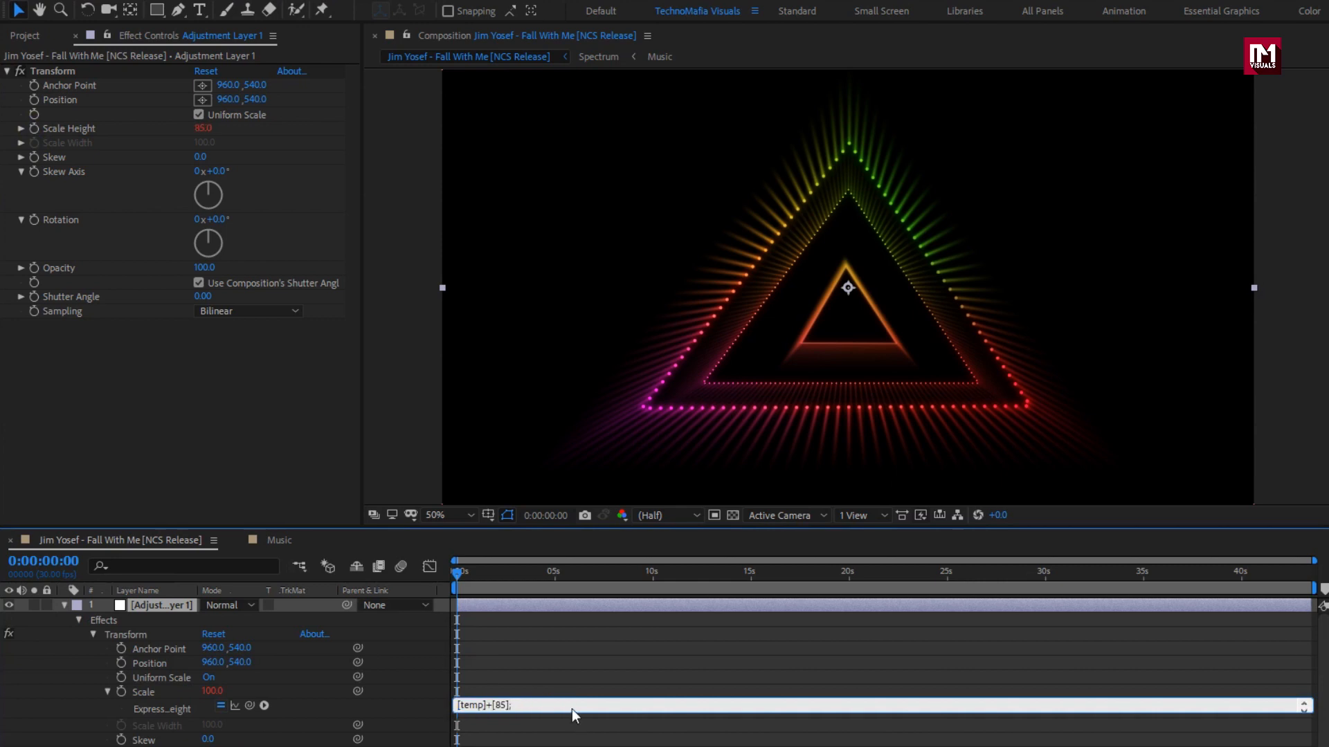
key(KP_Enter)
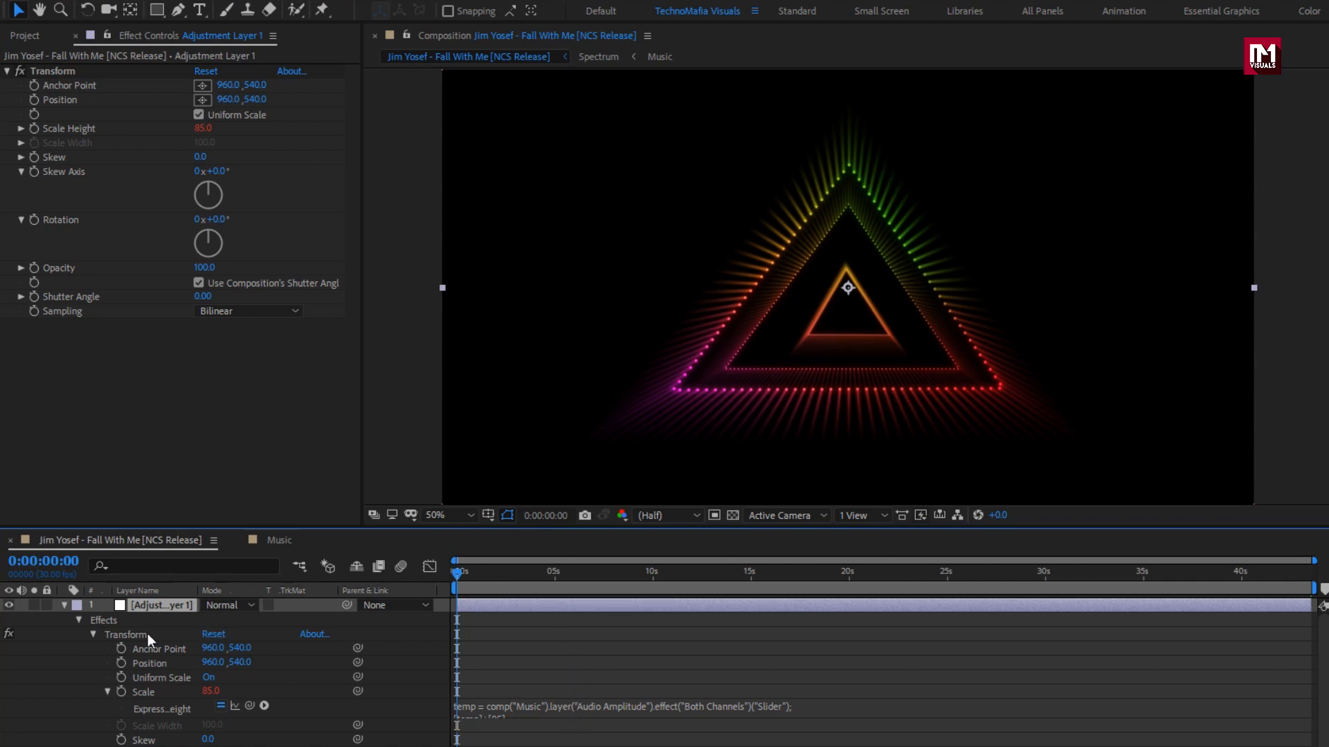
click(64, 605)
drag(492, 574, 511, 574)
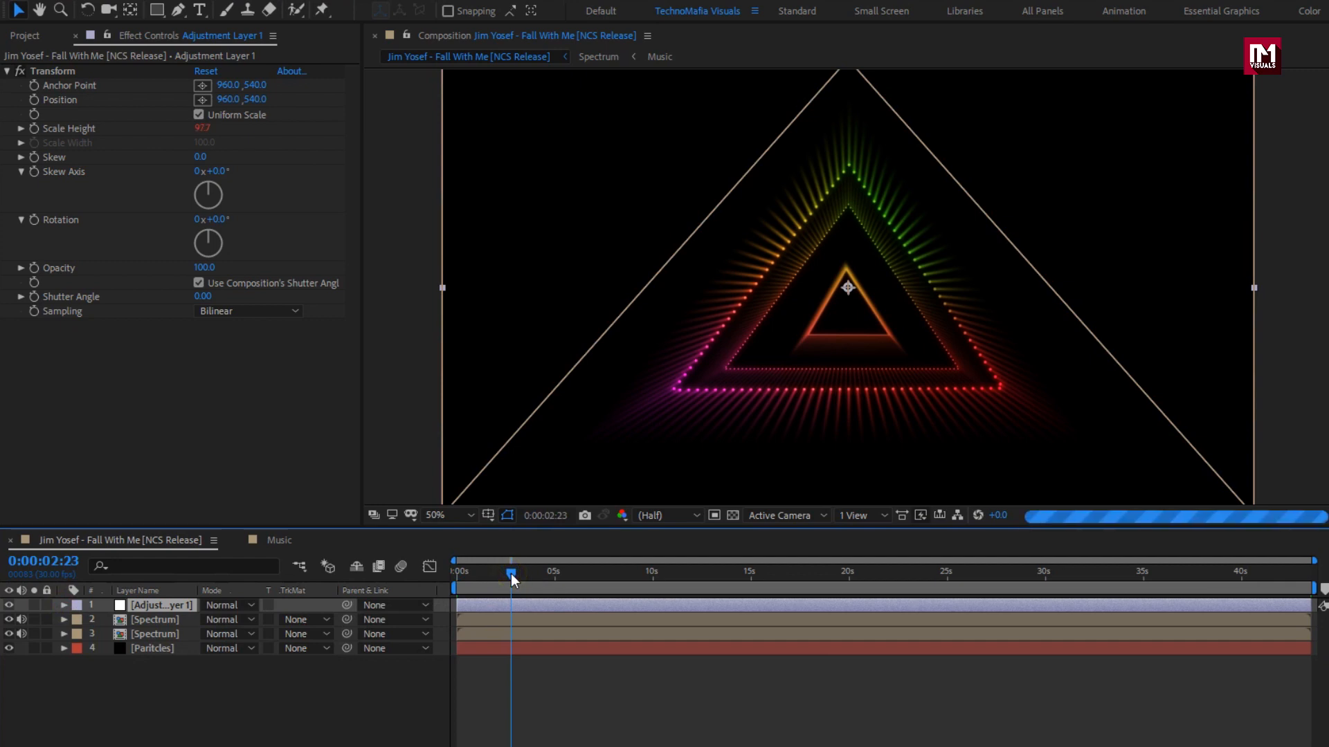
click(454, 572)
key(space)
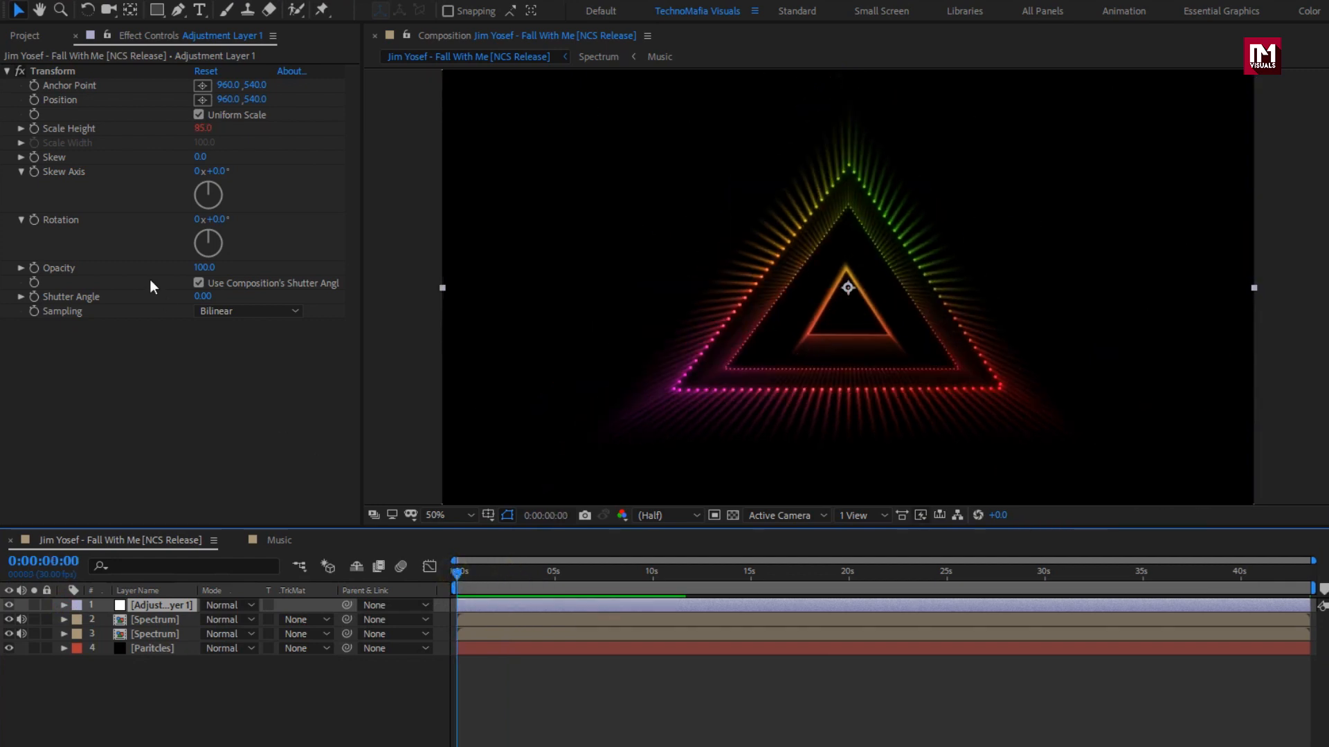
click(8, 72)
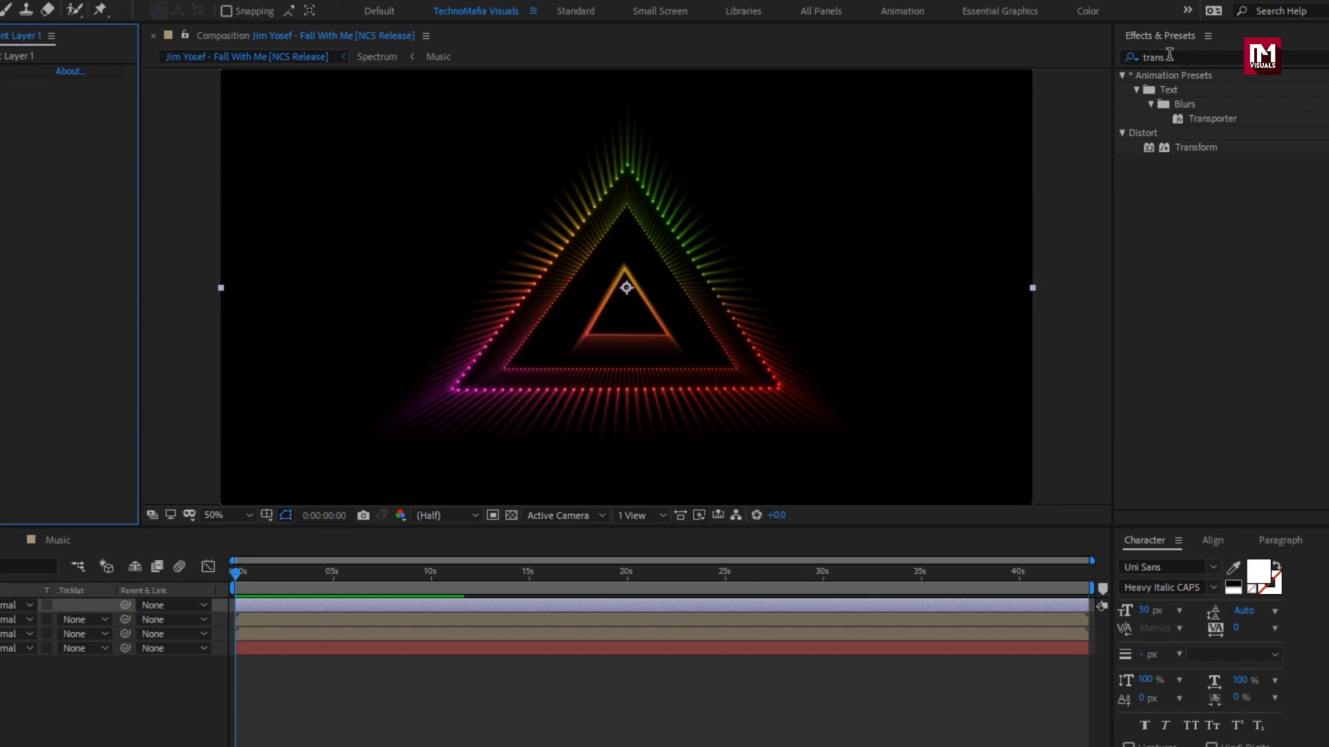
Apply Fast Blur (Legacy) to the adjustment layer with a Blurriness of 2 and collapse the effect.
click(1149, 57)
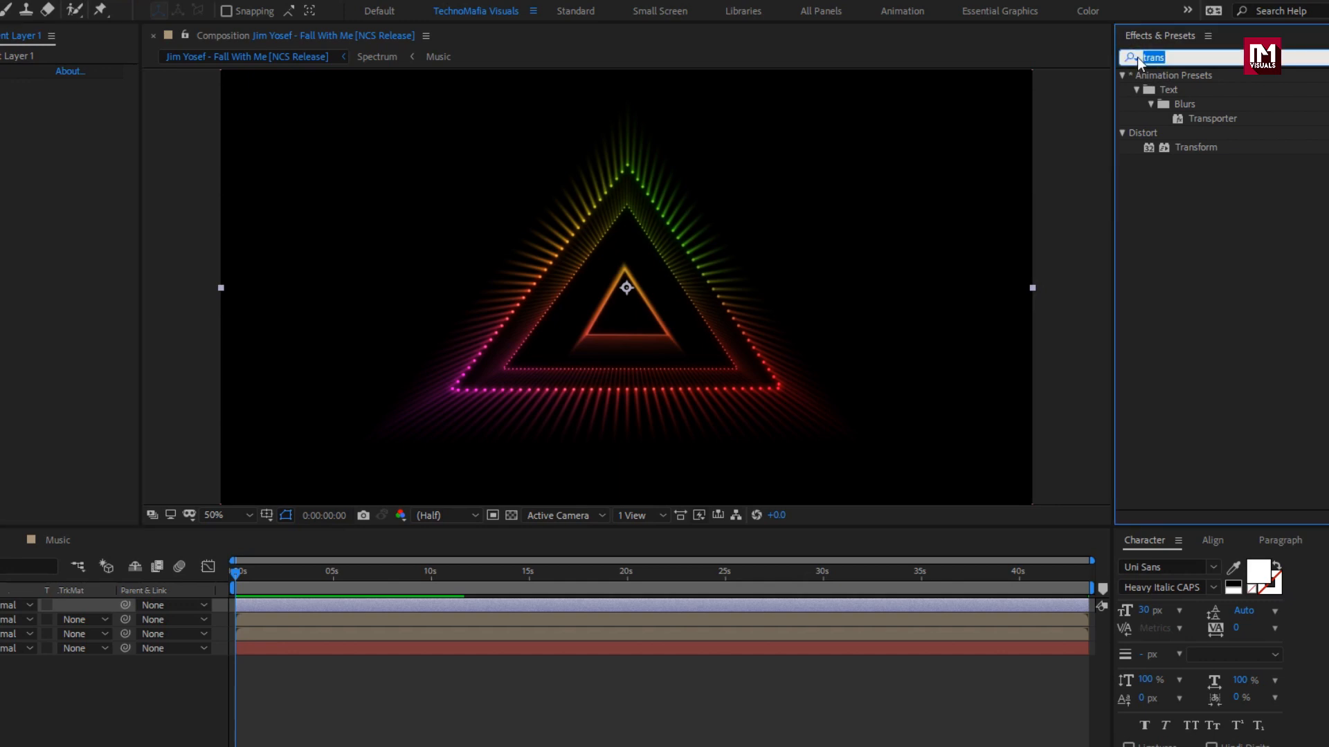
text(fast)
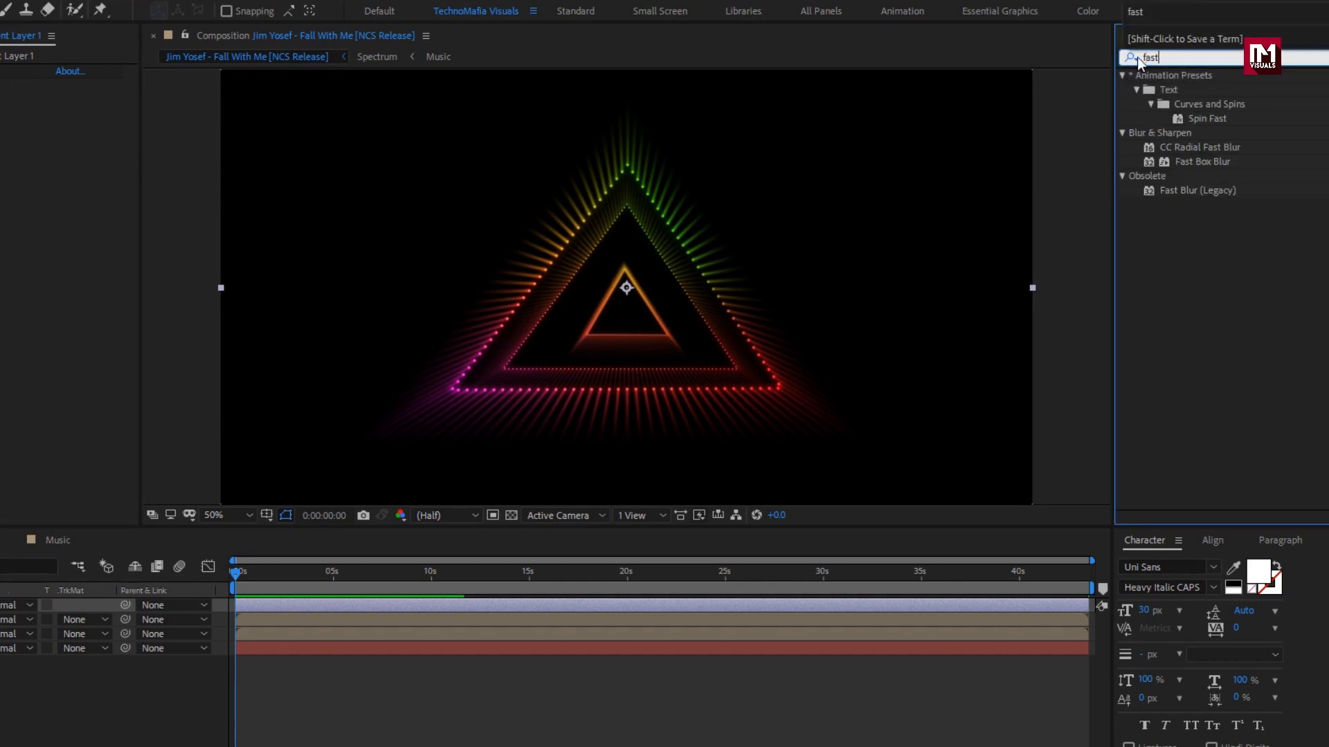
double_click(1193, 190)
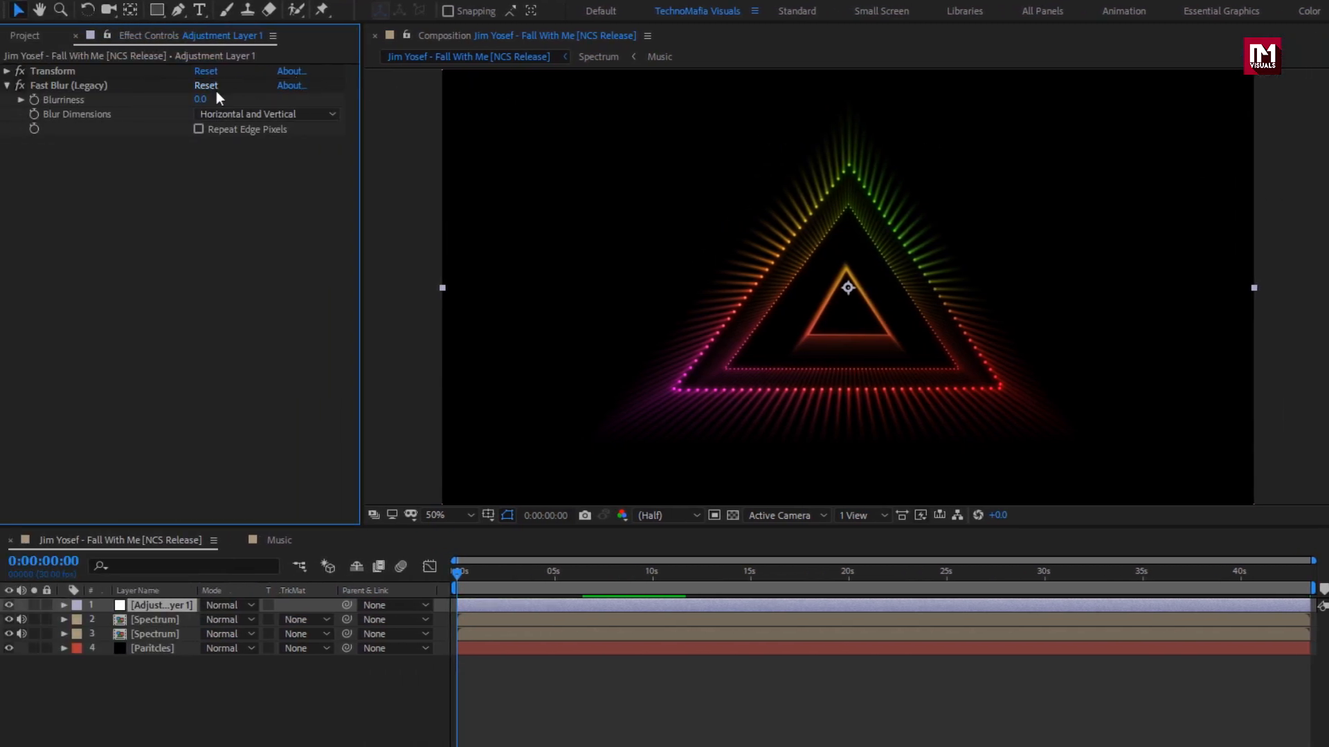
click(199, 100)
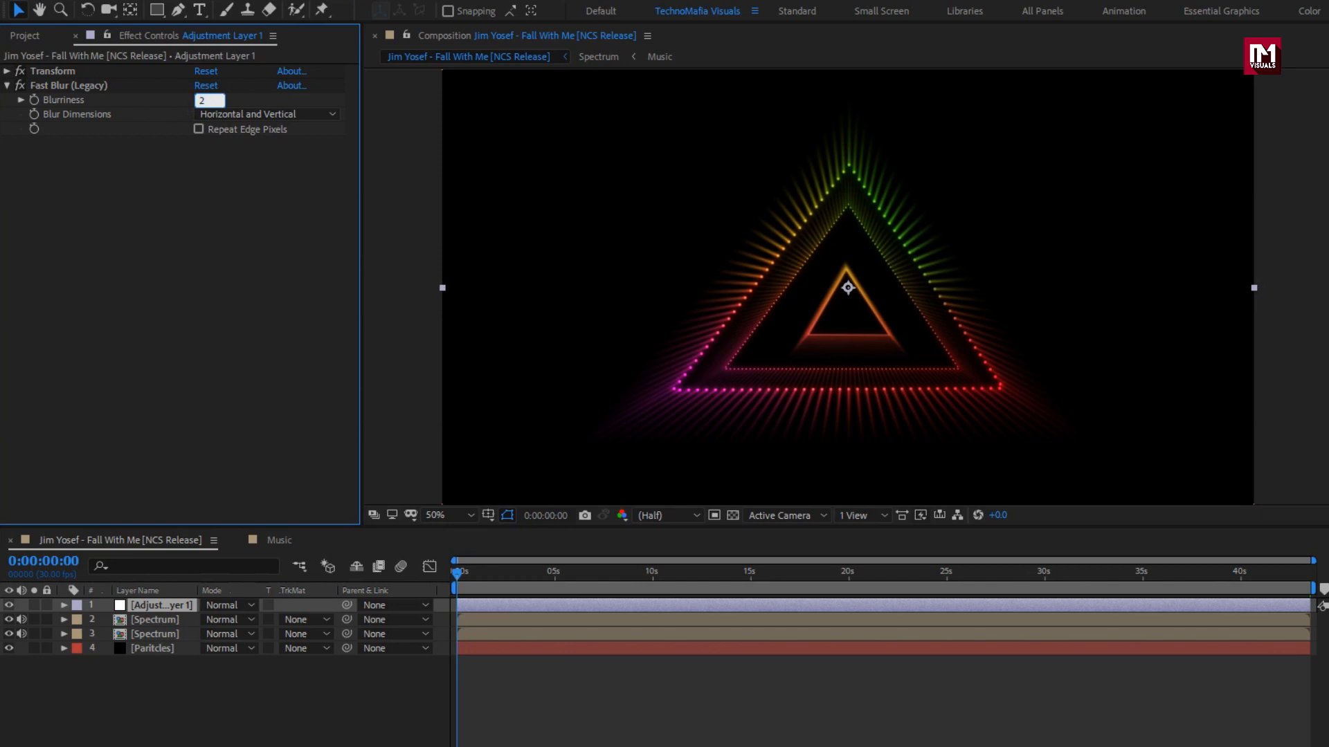
key(Return)
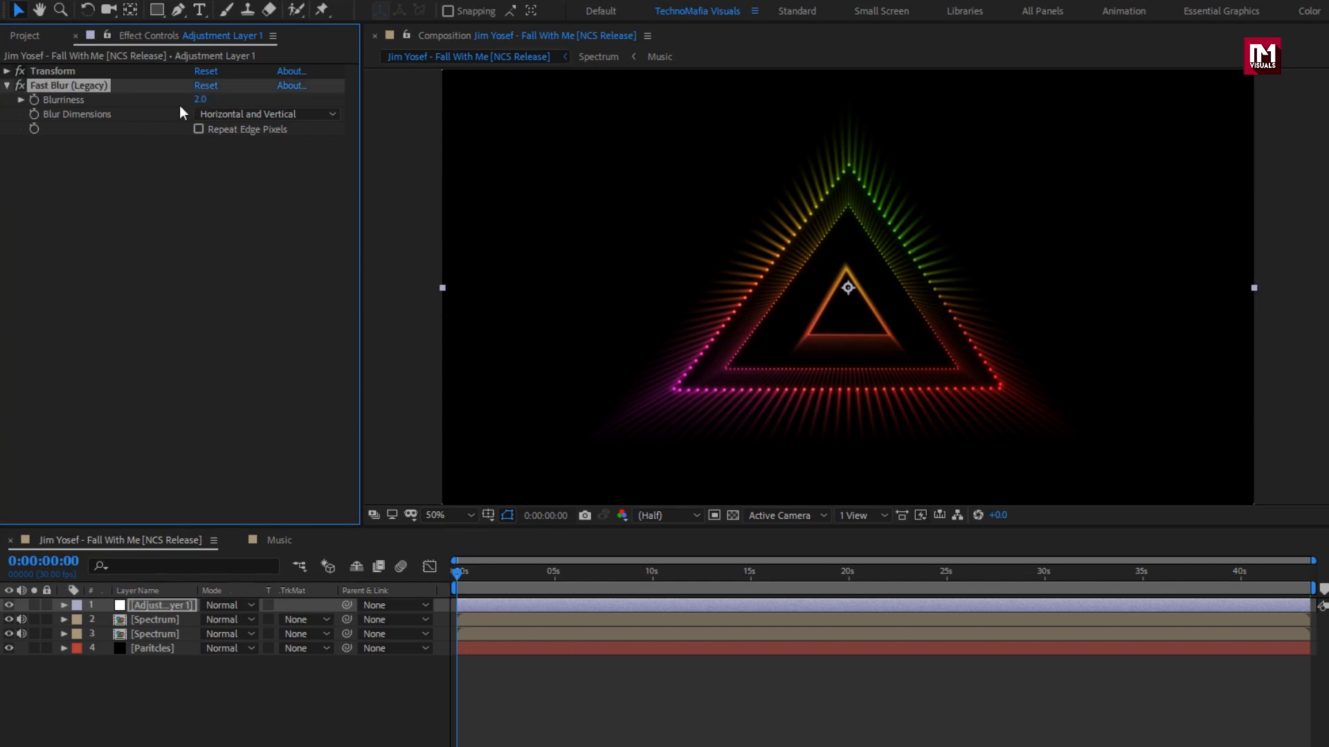
click(7, 85)
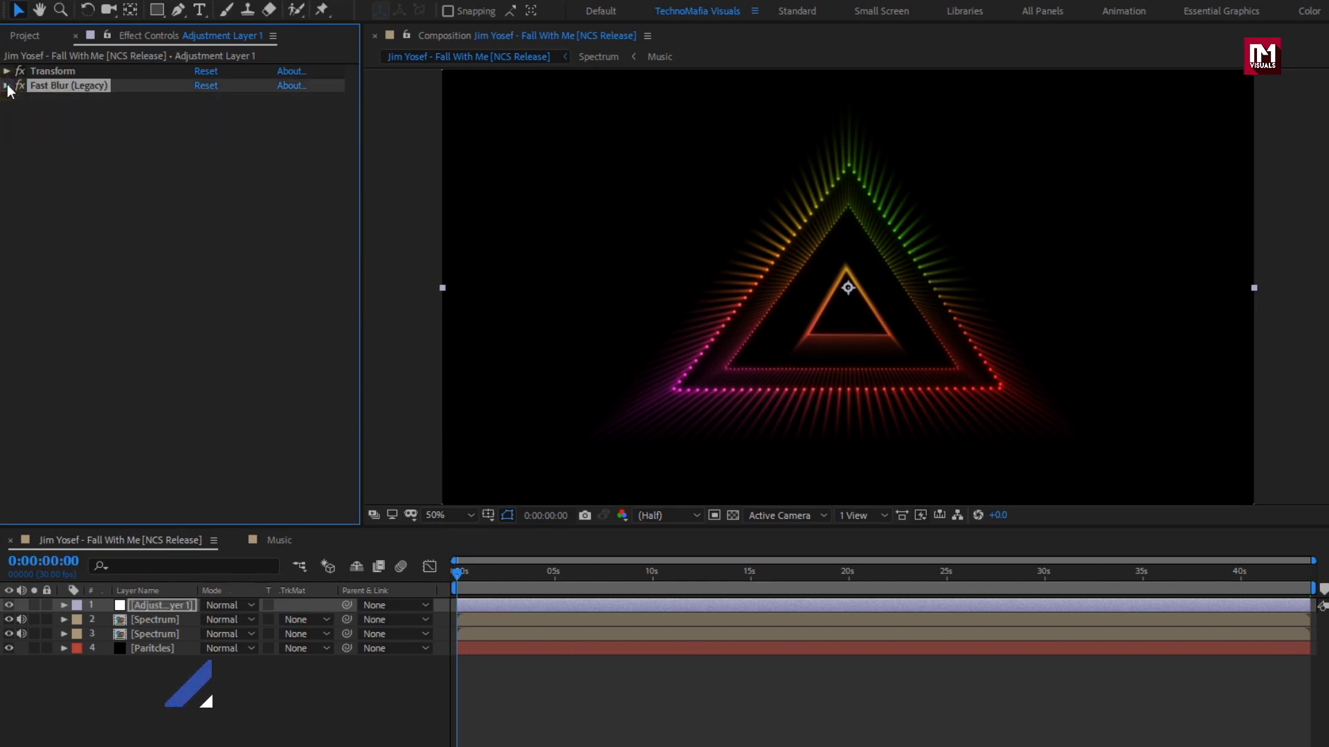
Pre-compose all four layers of the main composition into a new composition named Spectrum_layer.
click(155, 605)
key(ctrl+a)
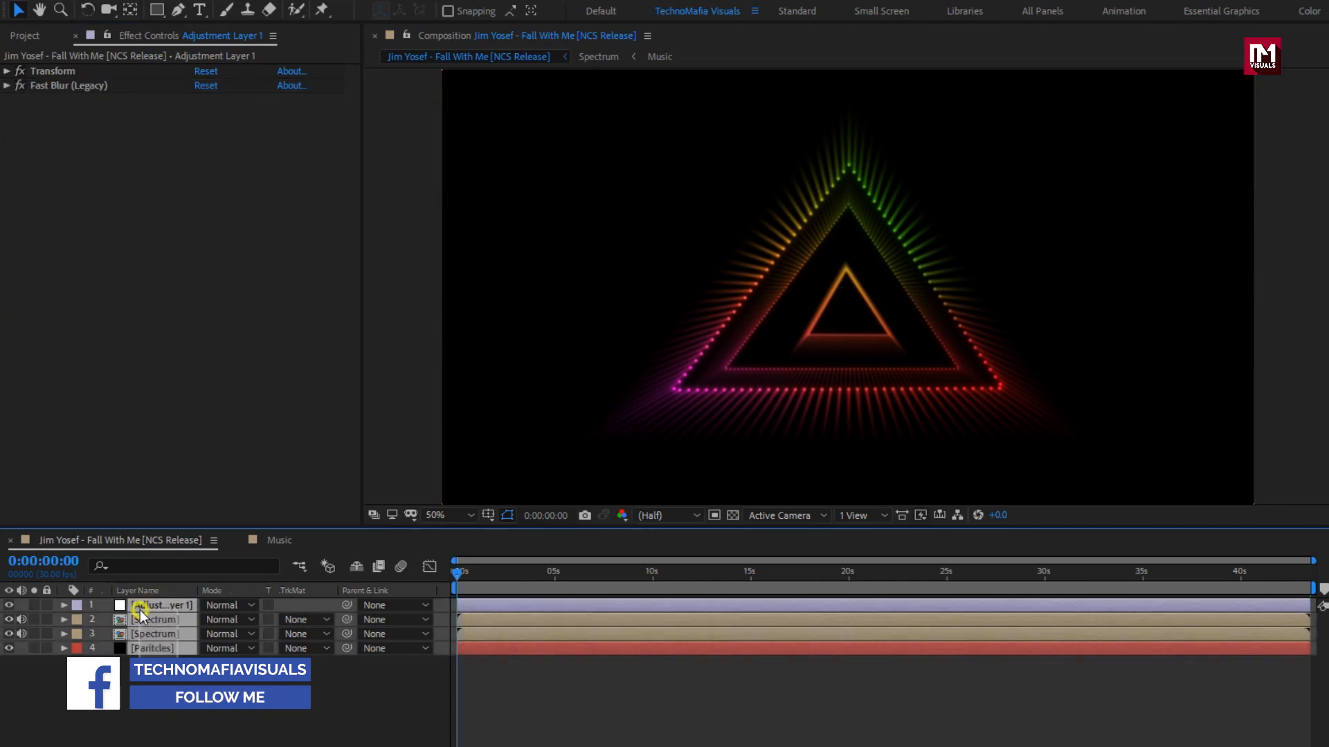
right_click(139, 608)
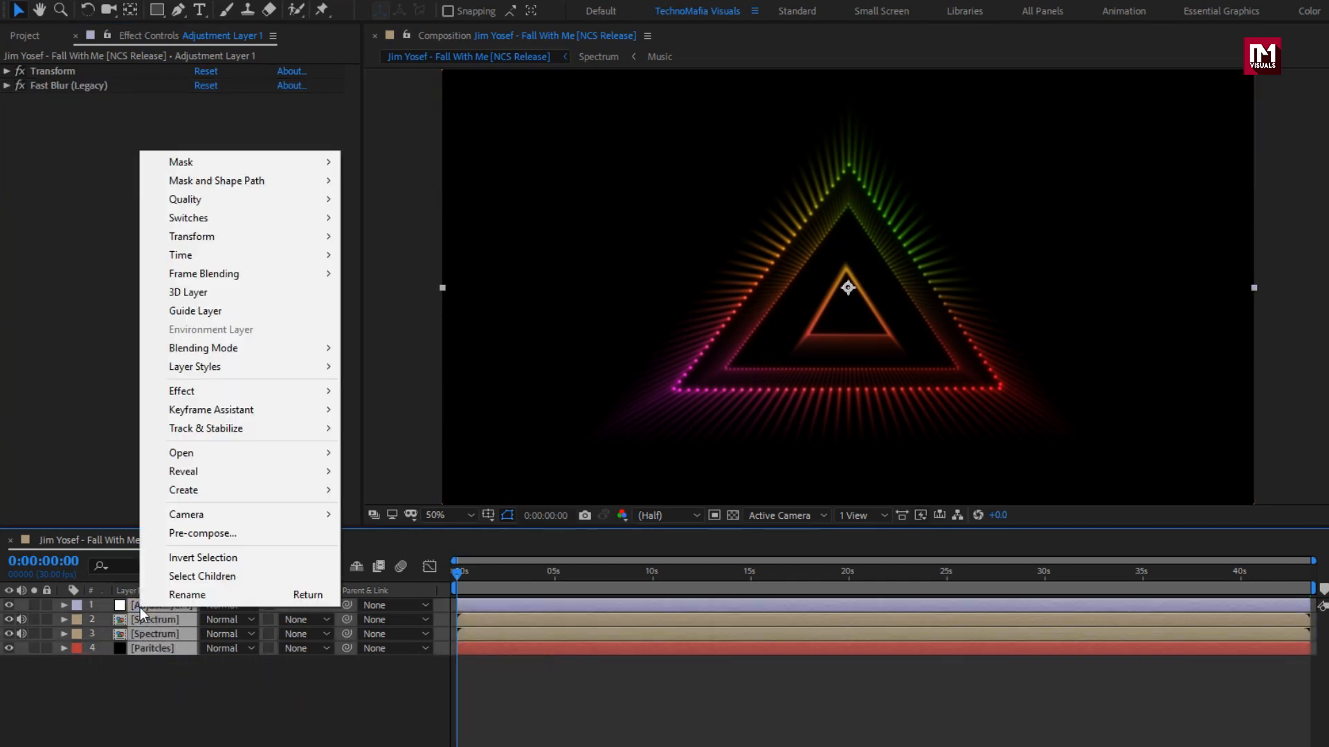
click(182, 537)
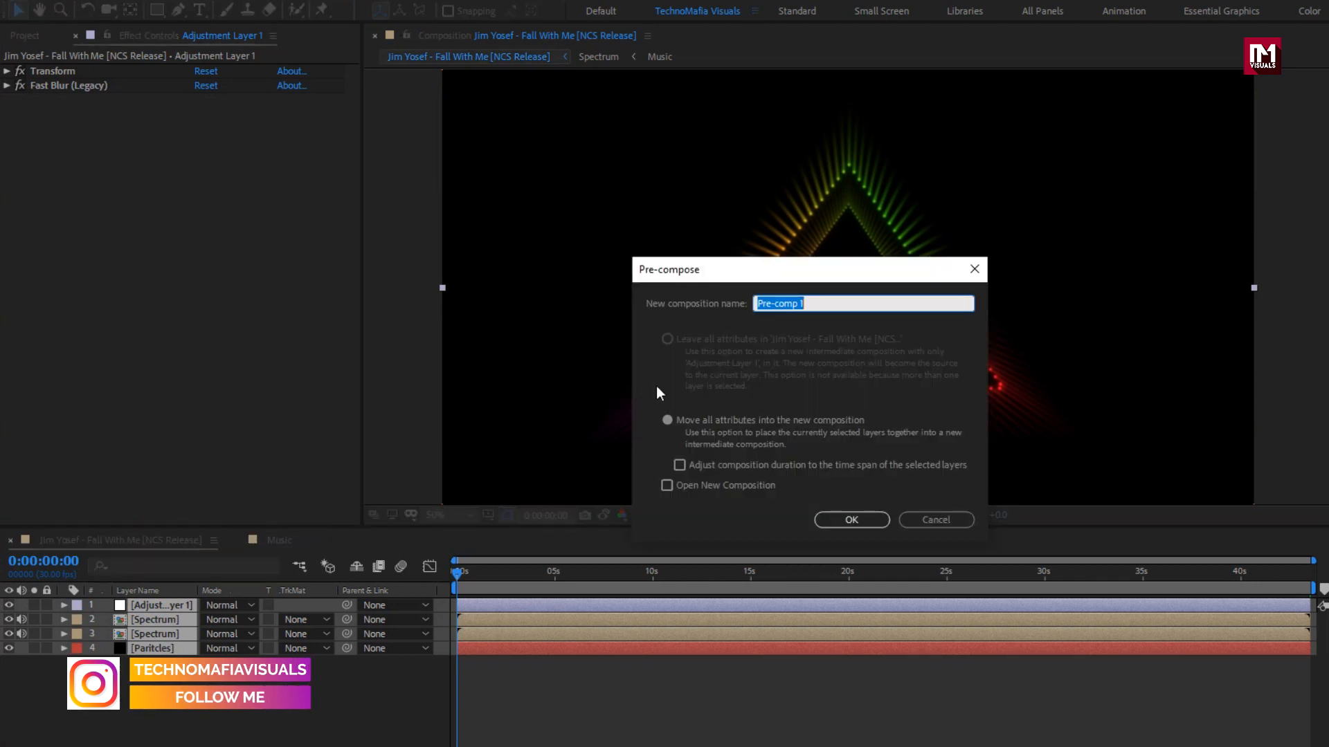
text(Spectrum_)
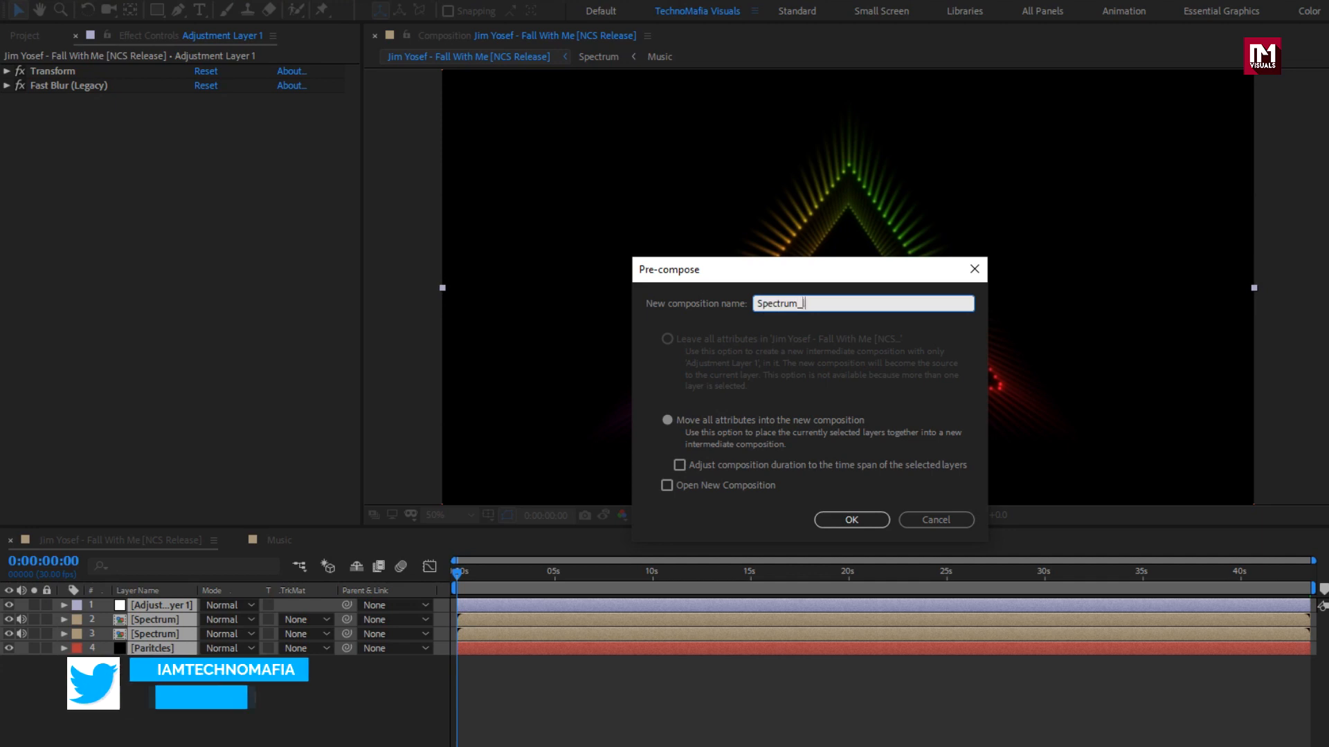
text(layer)
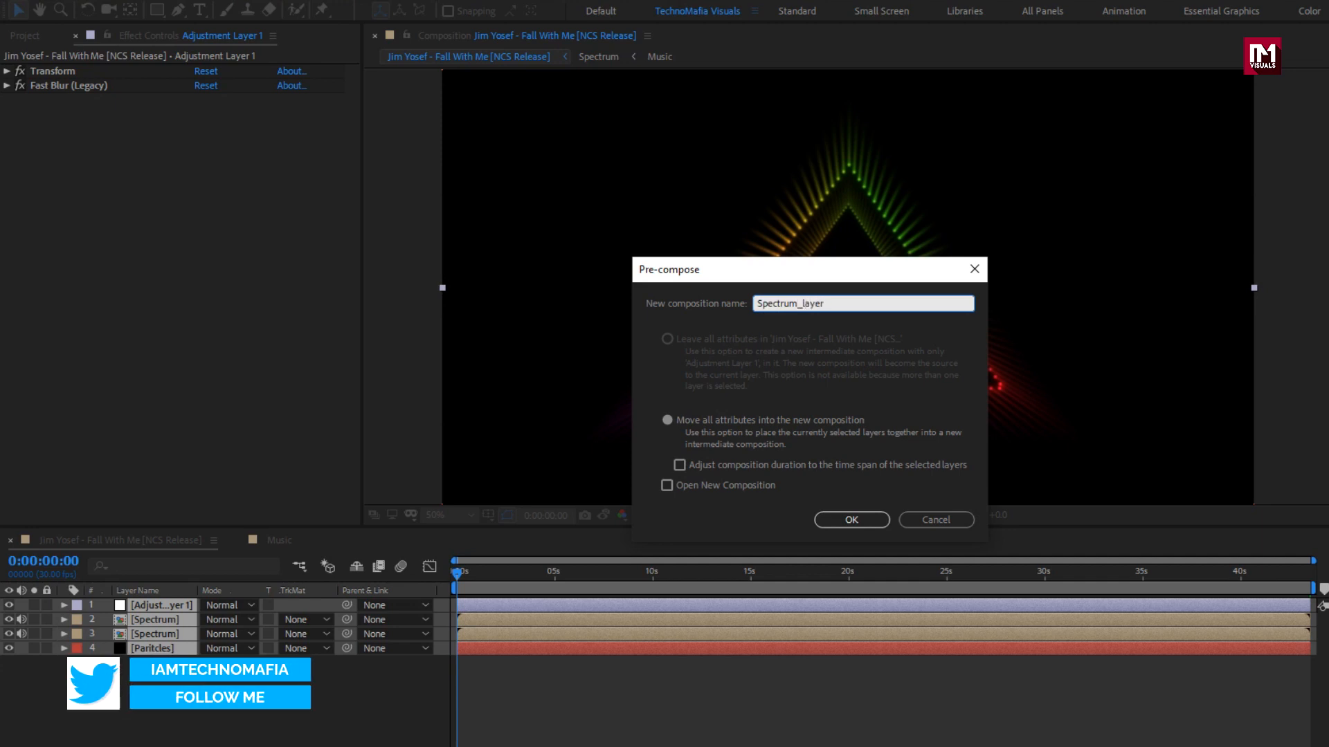
click(853, 517)
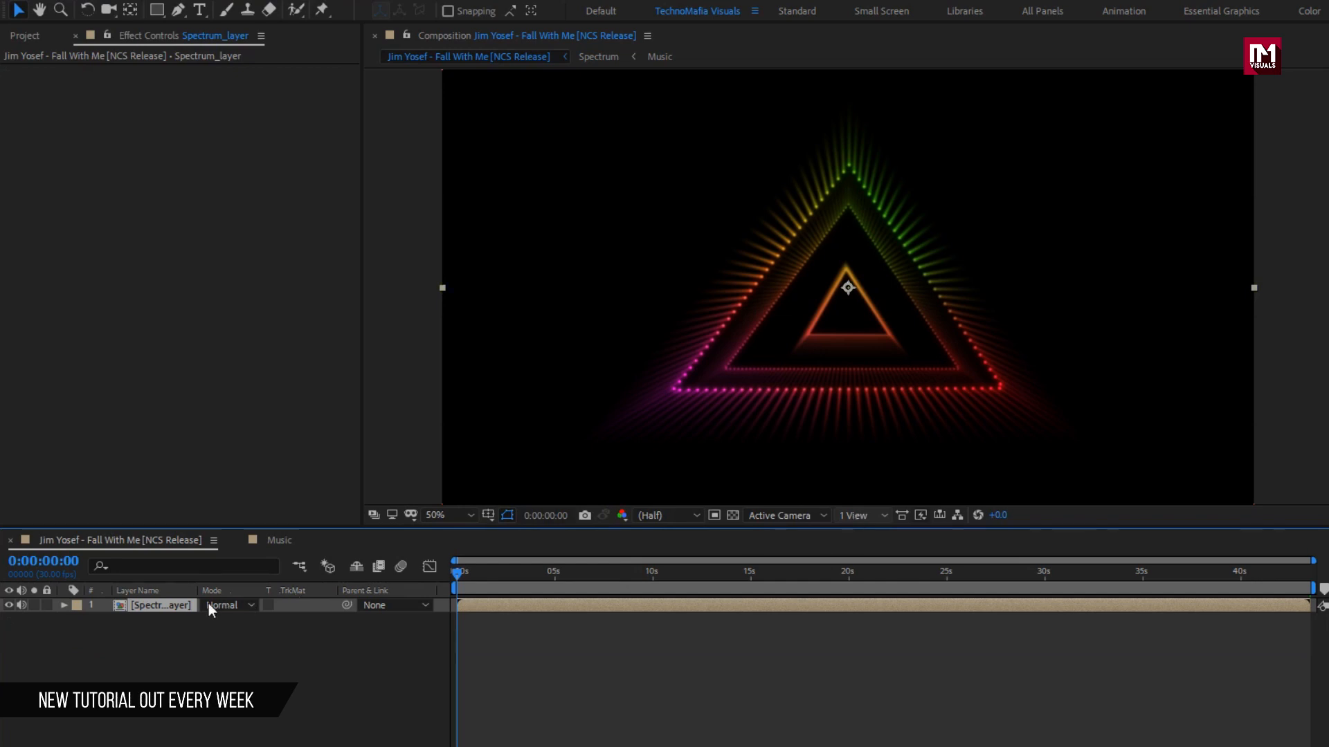
Place Background.png beneath the Spectrum_layer layer, set its opacity to 40%, and collapse the layer.
click(30, 39)
click(52, 284)
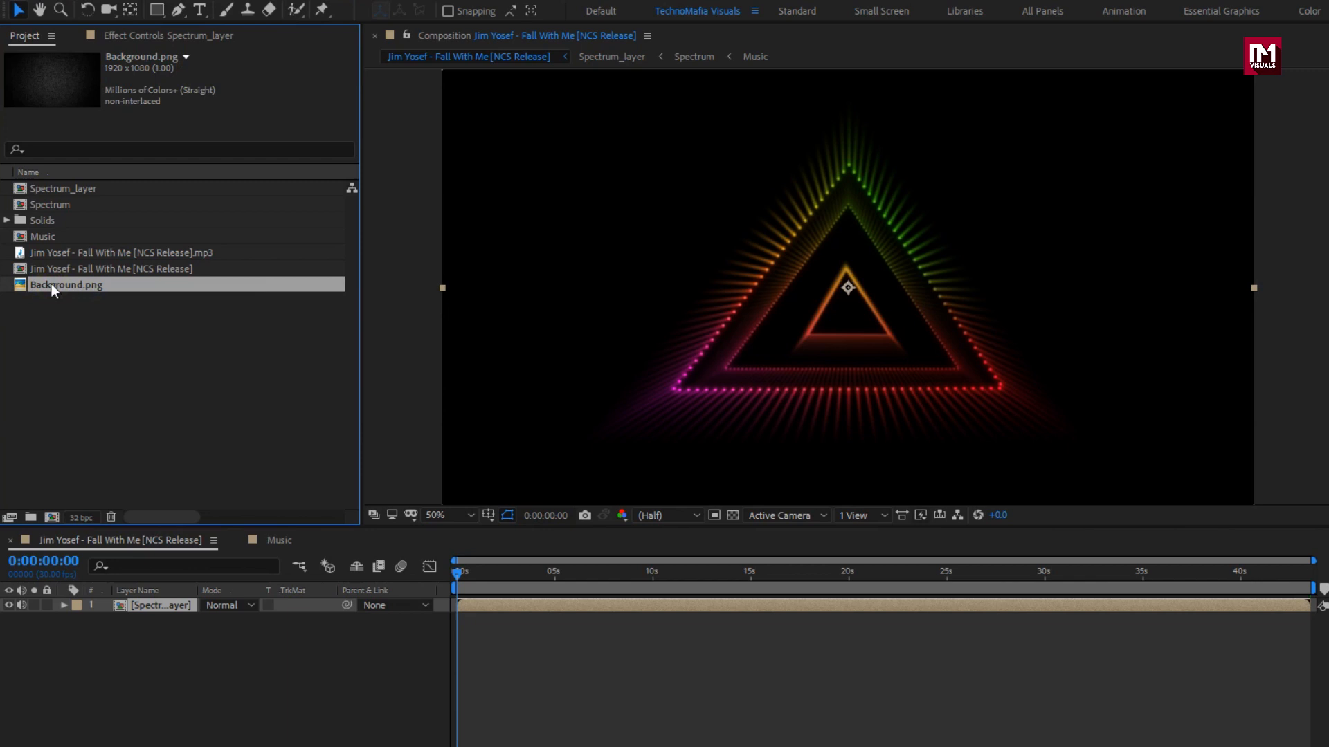
drag(51, 284, 136, 634)
key(t)
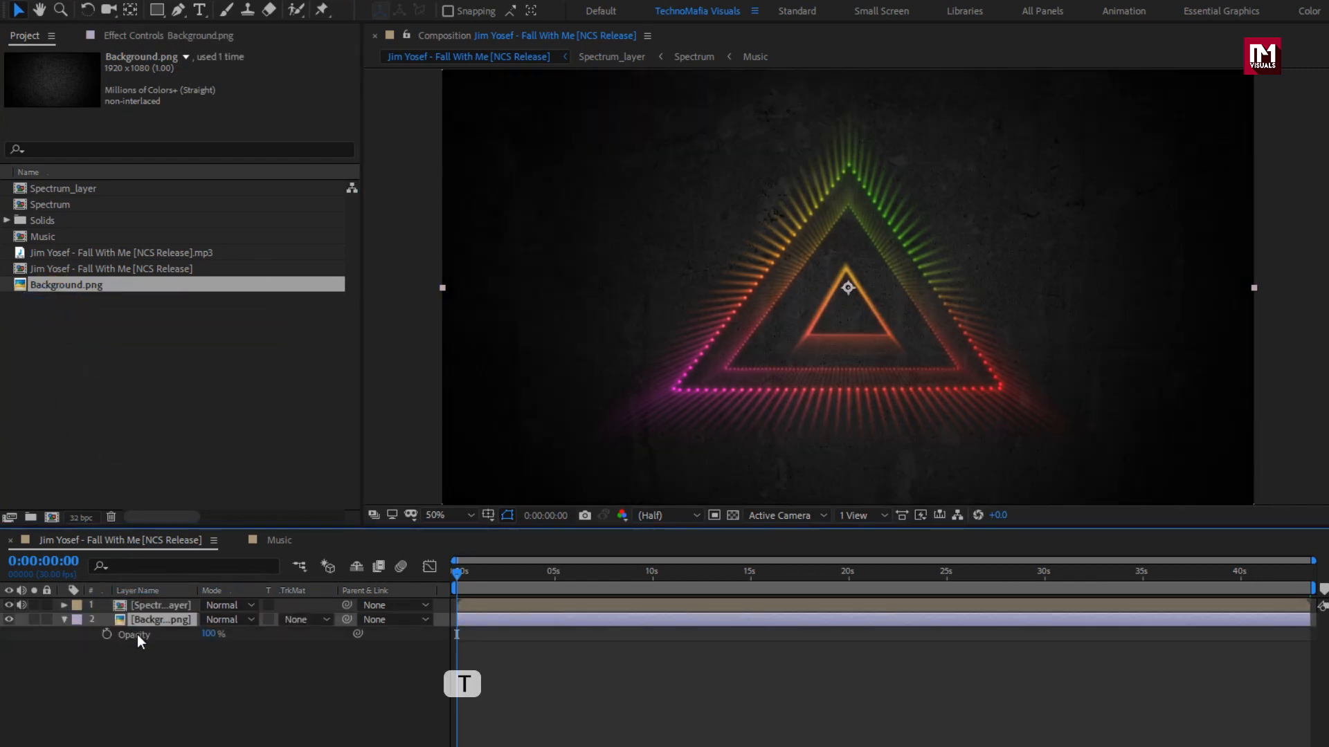
click(210, 635)
text(40)
key(Return)
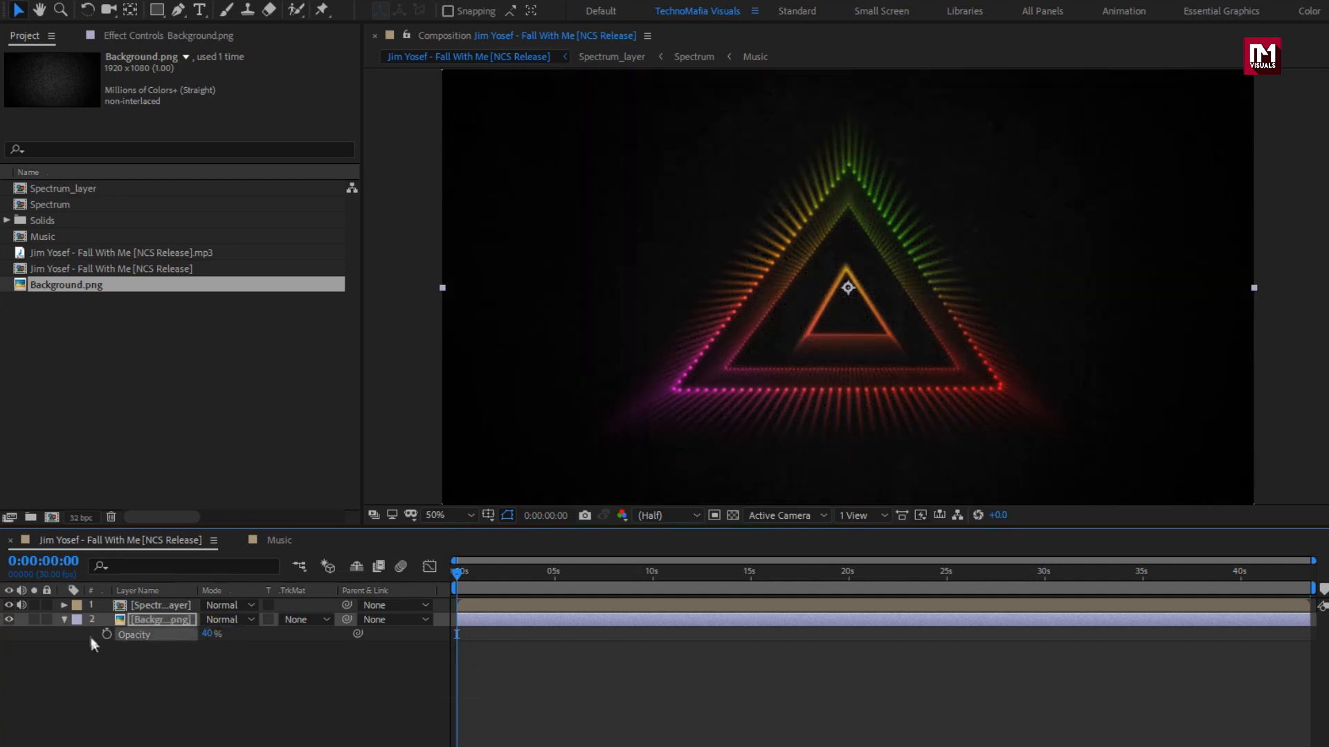
click(62, 620)
Create a new adjustment layer above the other layers and apply the Curves effect to it.
click(154, 661)
right_click(155, 661)
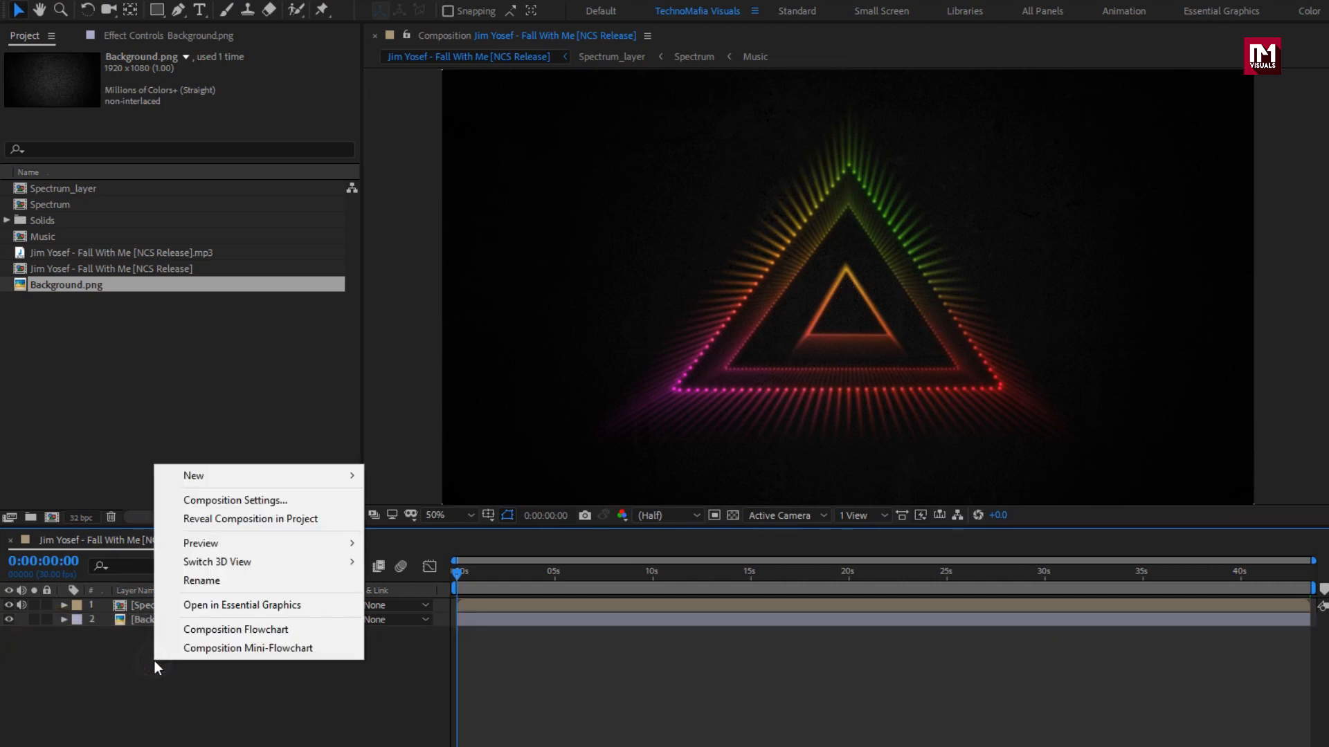
mouse_move(187, 476)
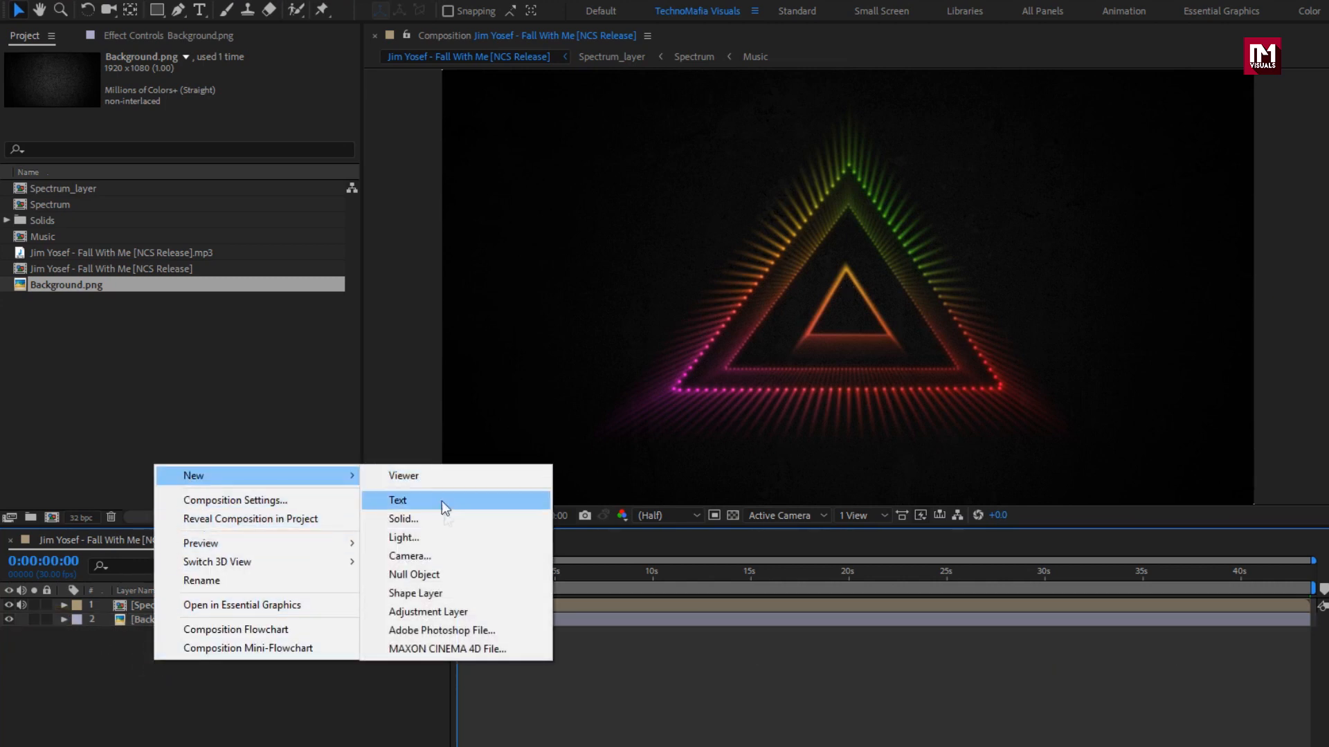
click(454, 611)
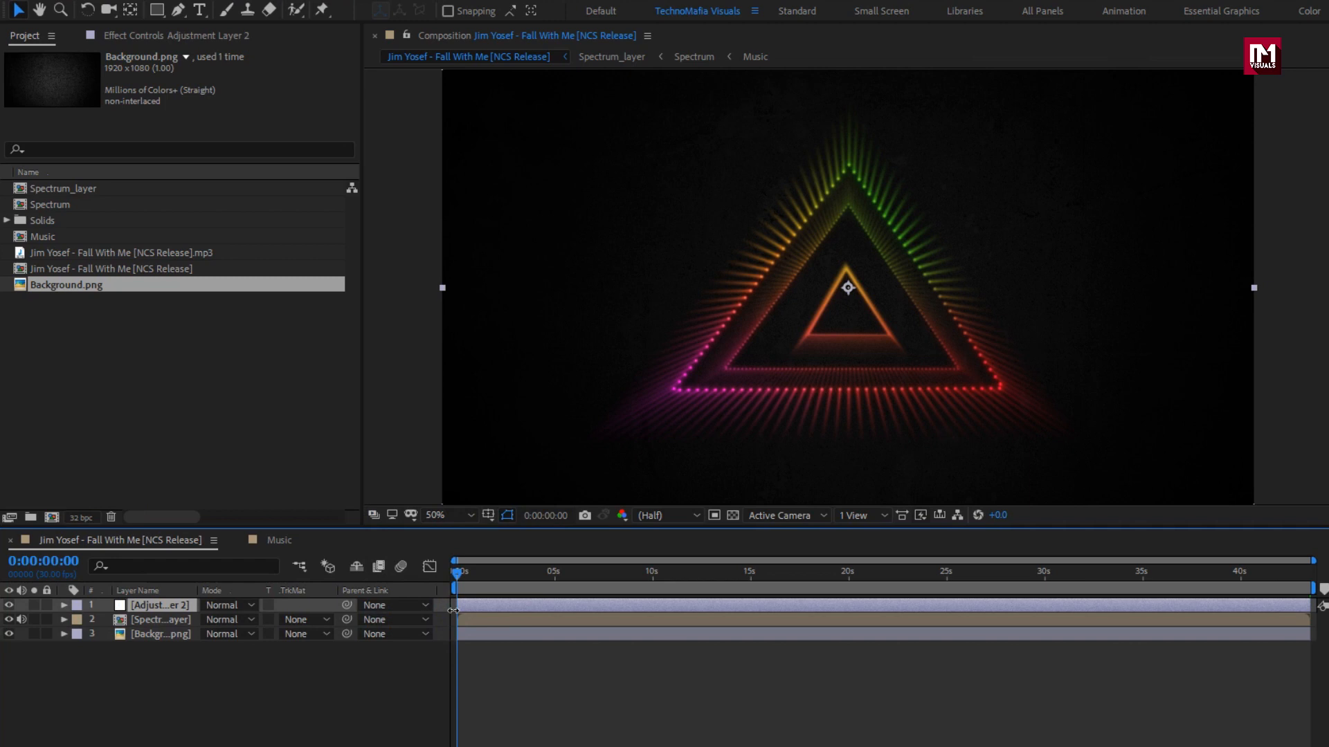
click(1168, 60)
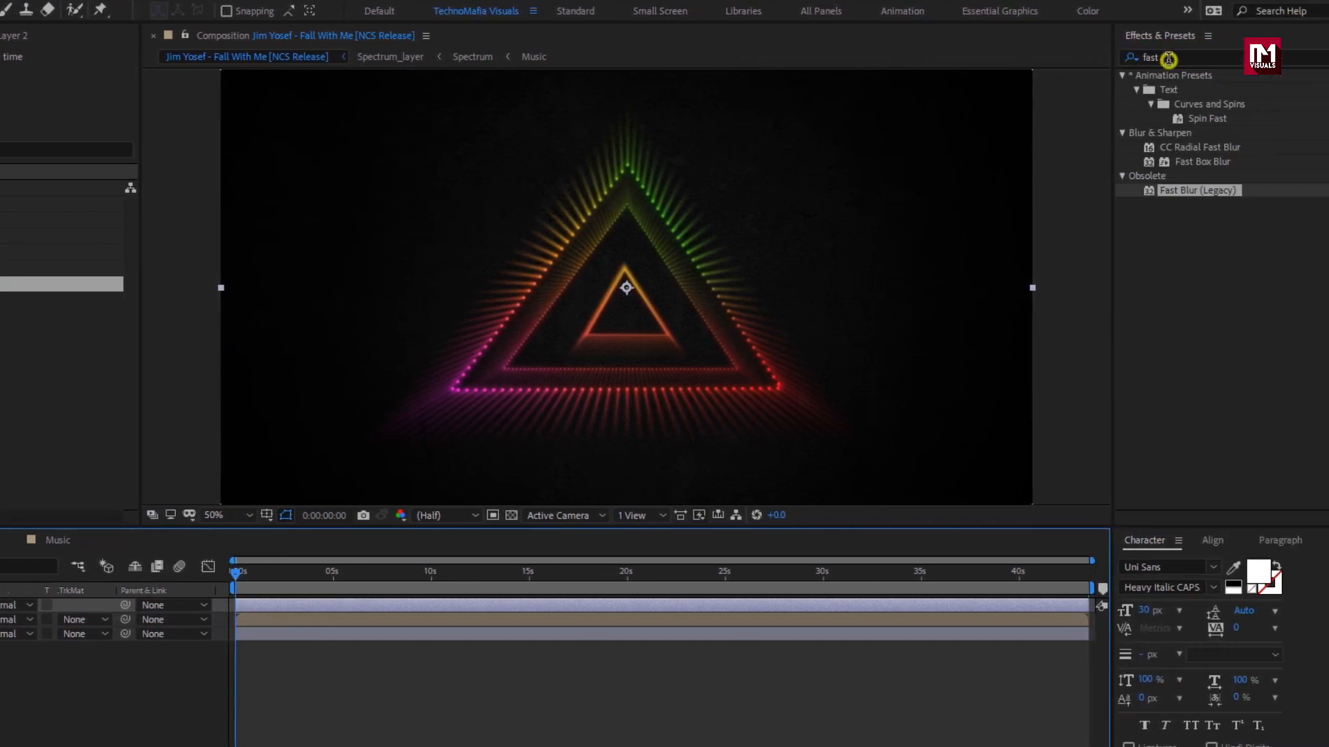
drag(1168, 59, 1124, 56)
text(curv)
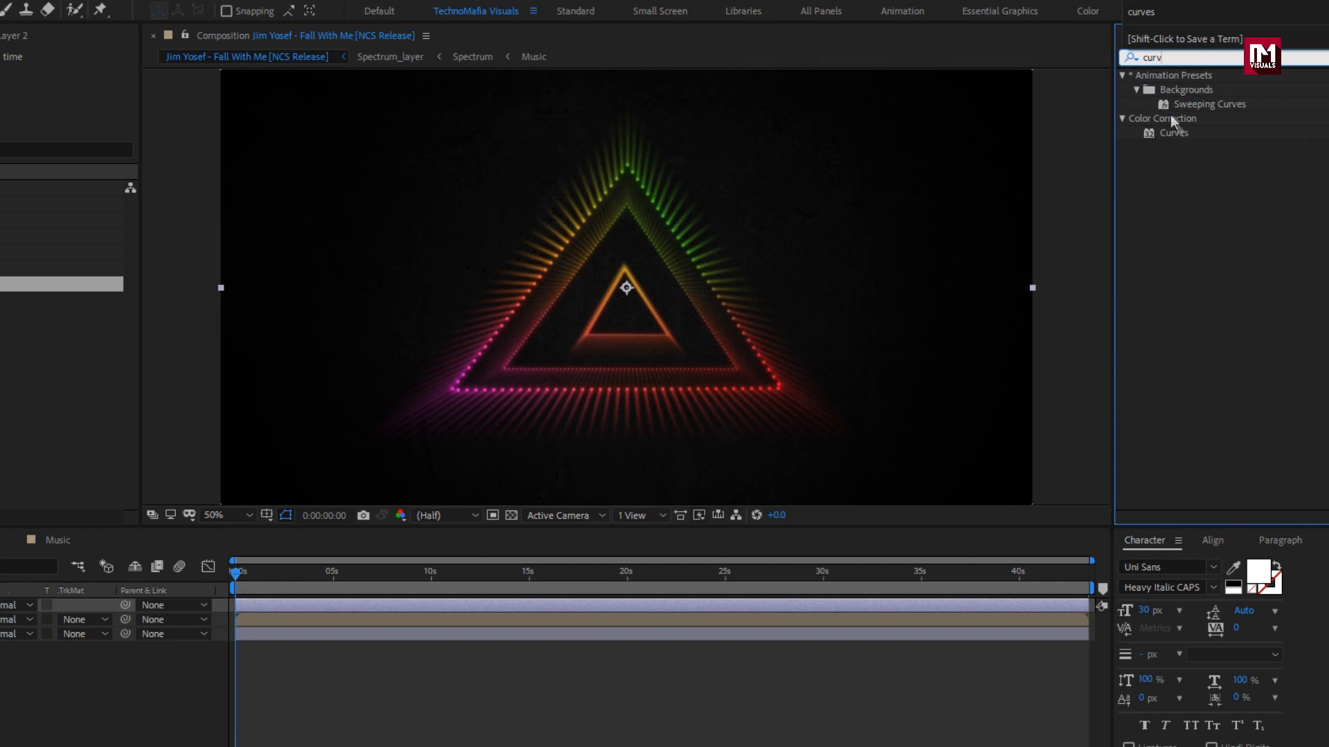
double_click(1180, 133)
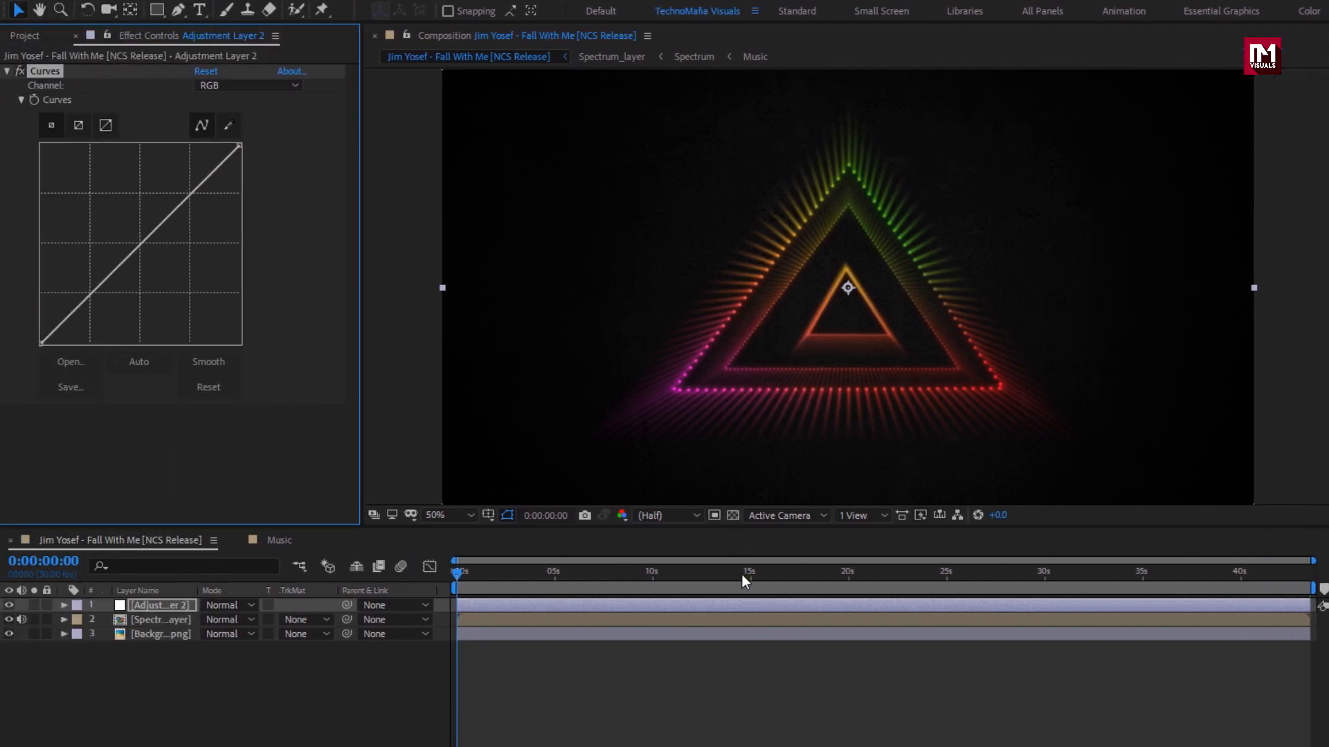
At about 14 seconds, shape the RGB curve into a gentle S with raised highlights and lowered shadows, and preview from the start.
click(743, 578)
drag(188, 208, 177, 190)
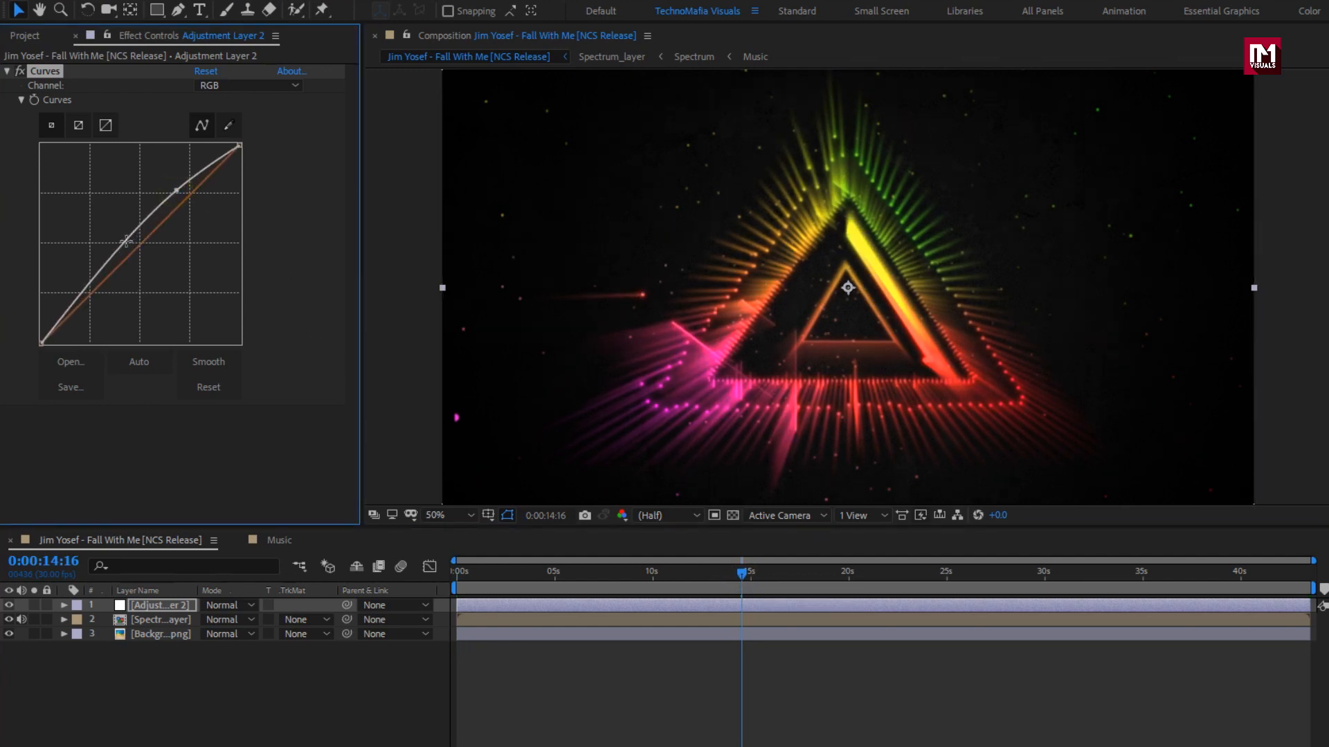
drag(96, 279, 95, 294)
drag(176, 188, 176, 186)
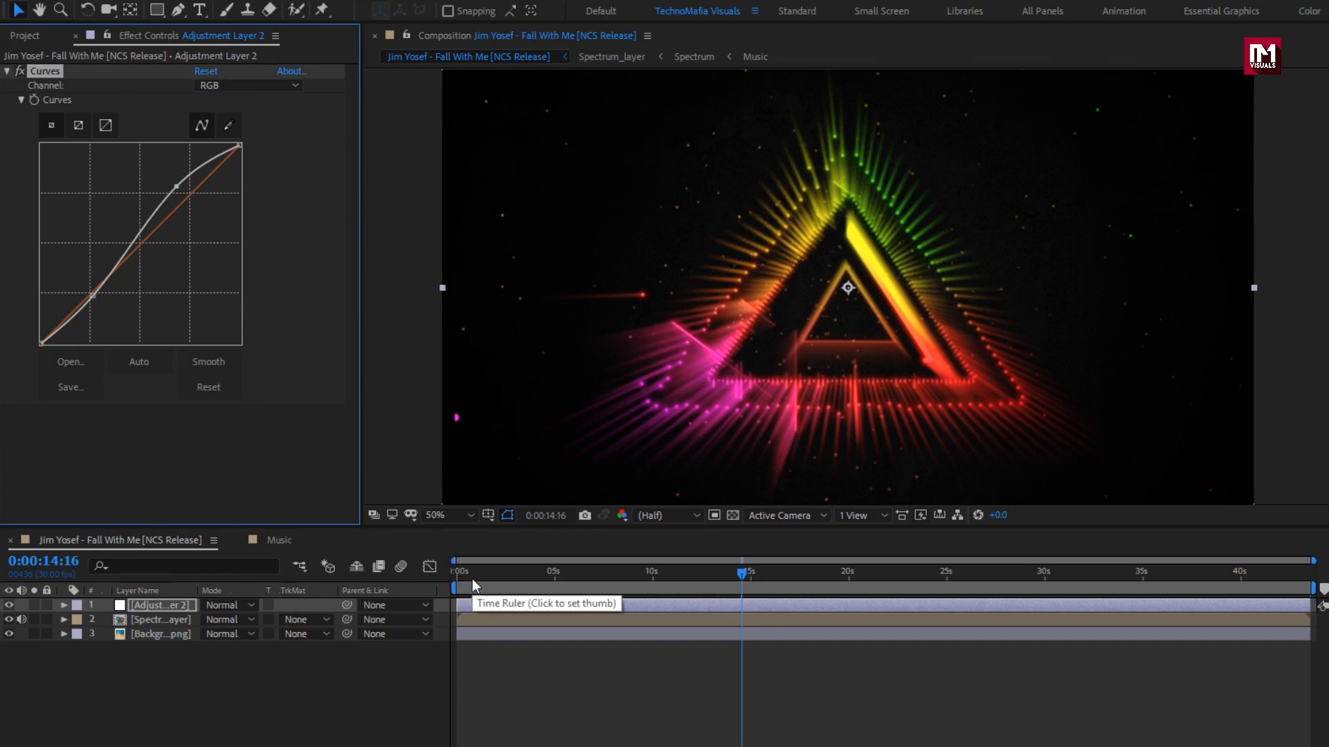
click(454, 574)
key(space)
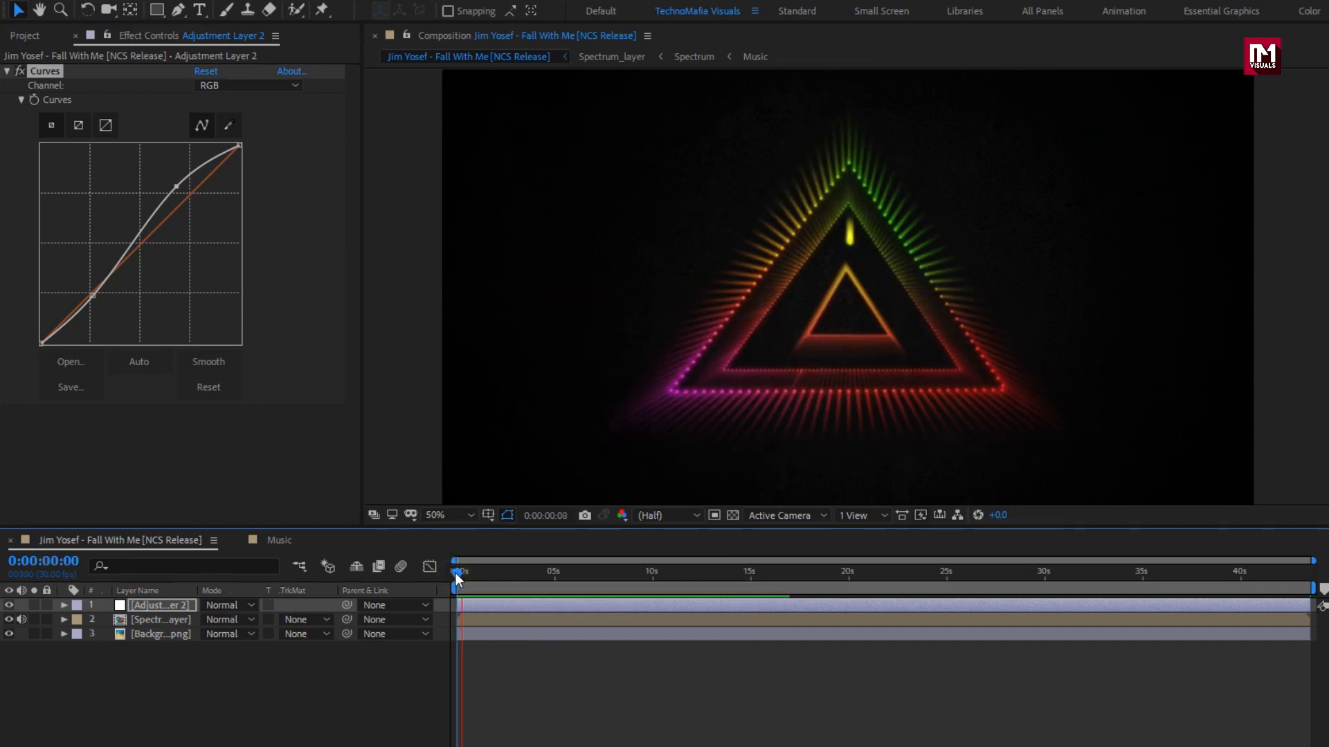